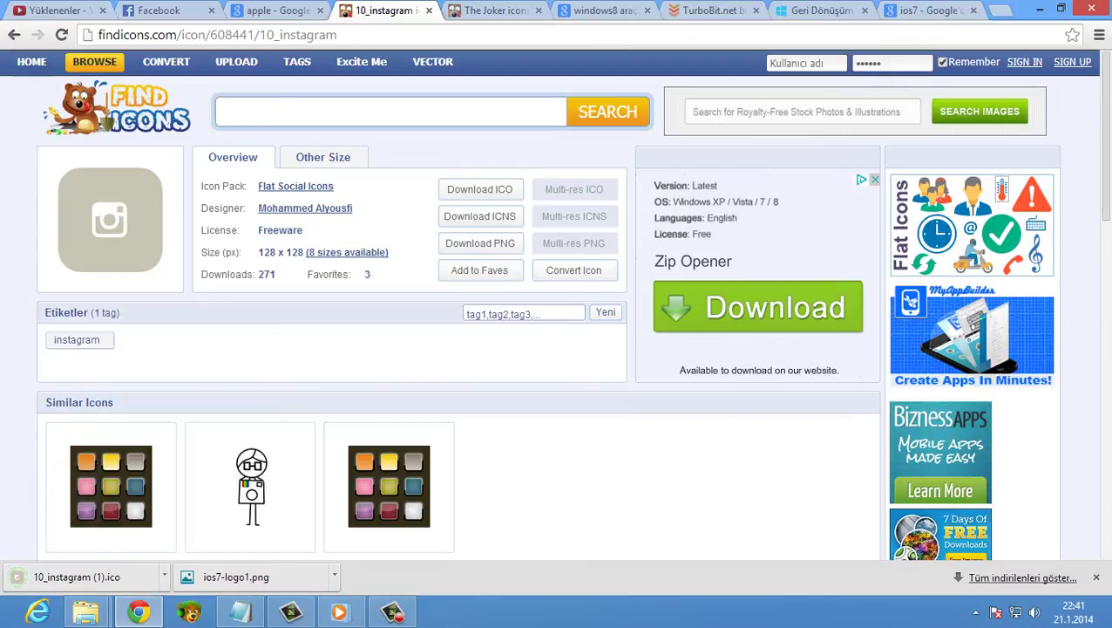
Step: Copy the downloaded file 10_instagram (1) from the İndirilenler folder into the icon folder on the desktop
right_click(102, 574)
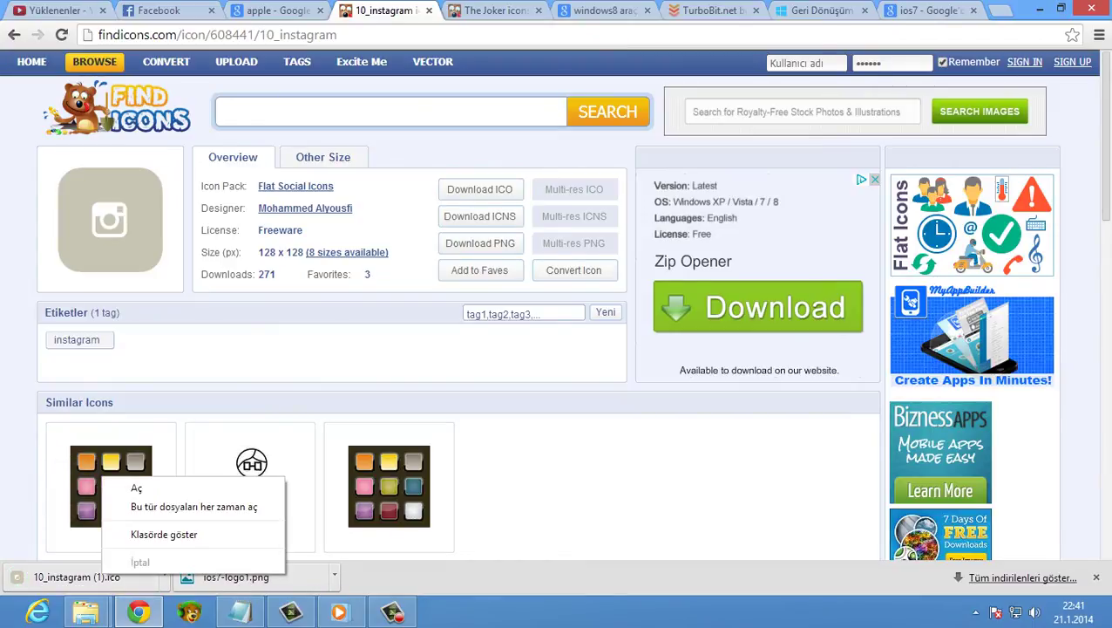
left_click(164, 534)
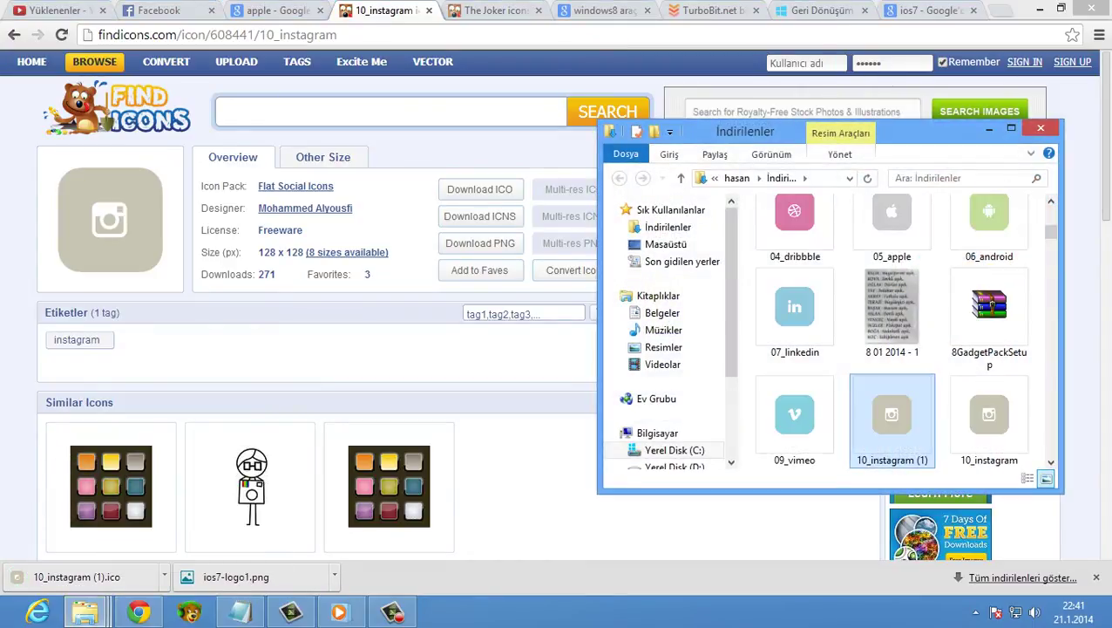
right_click(857, 402)
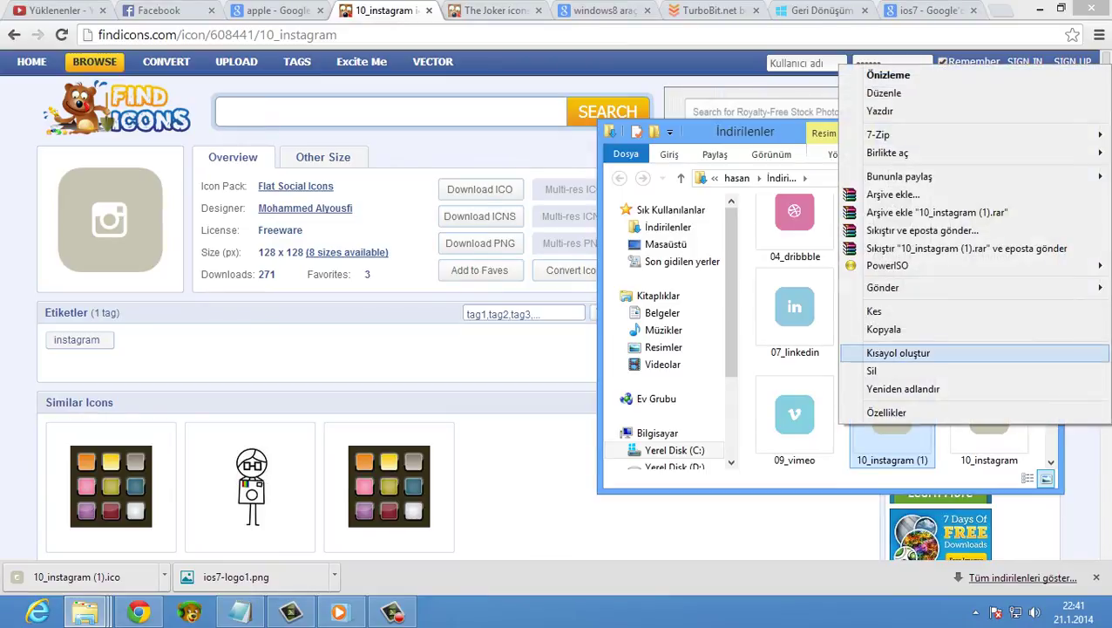
left_click(959, 325)
left_click(1040, 8)
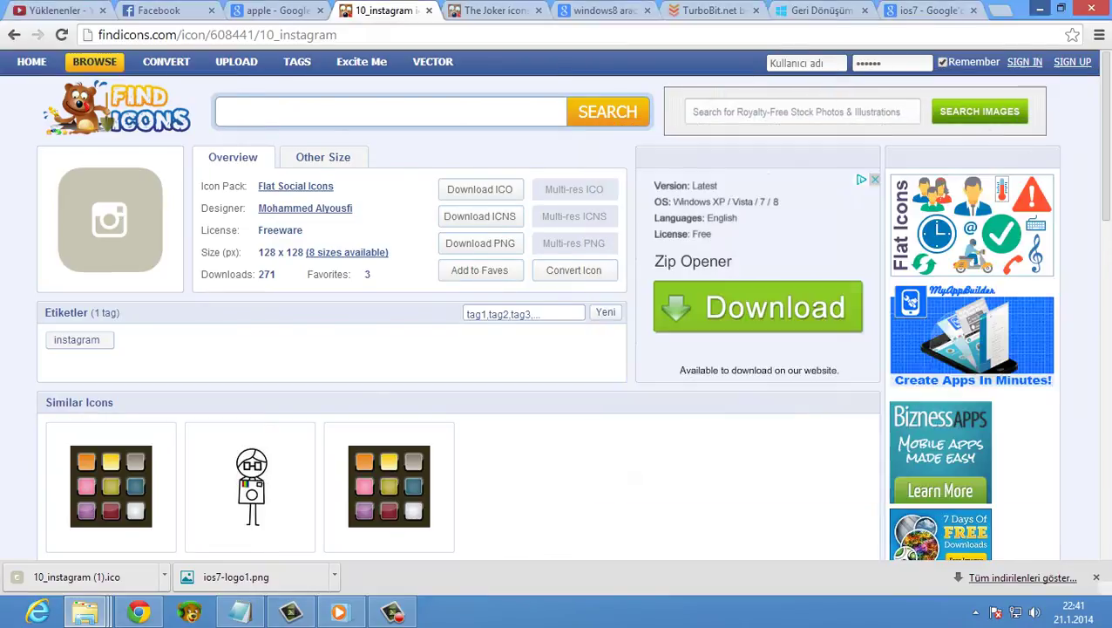
left_click(990, 128)
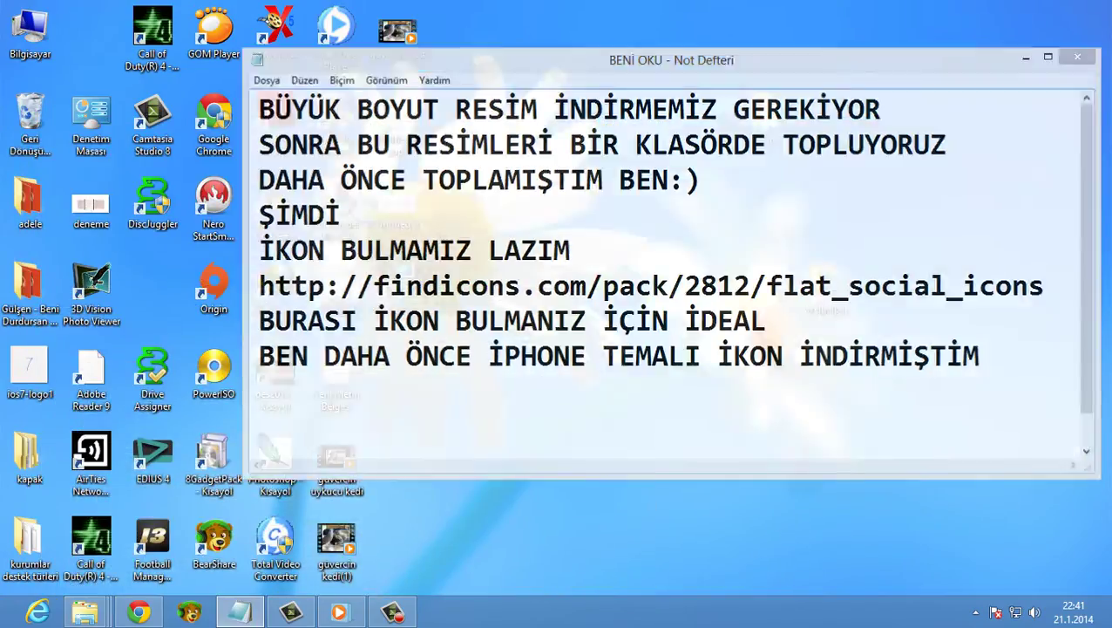
left_click(1025, 58)
double_click(765, 113)
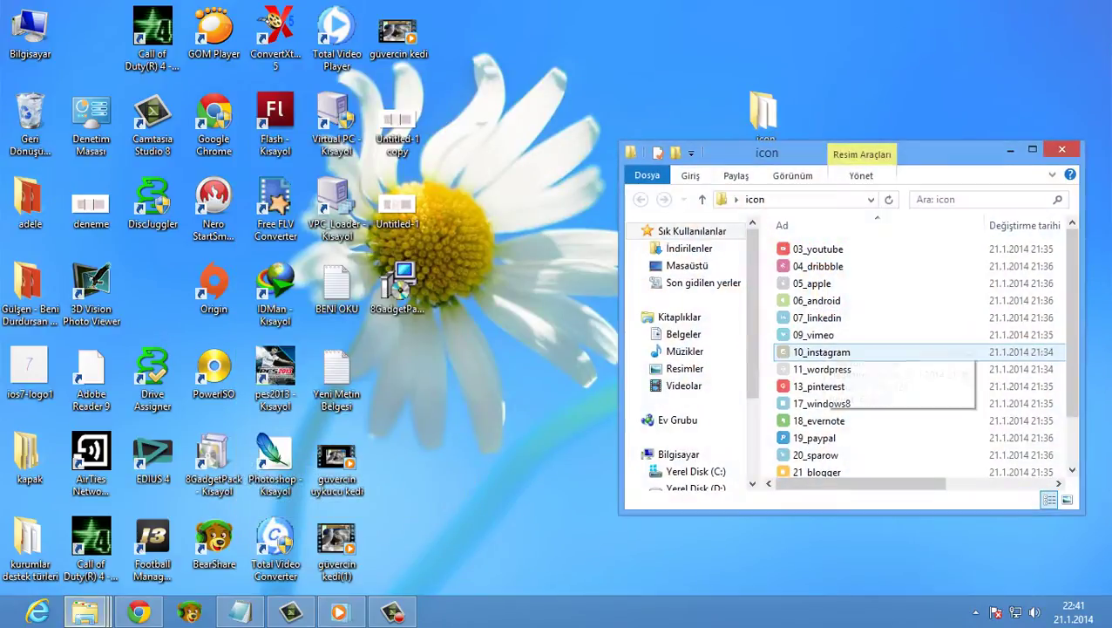
right_click(957, 379)
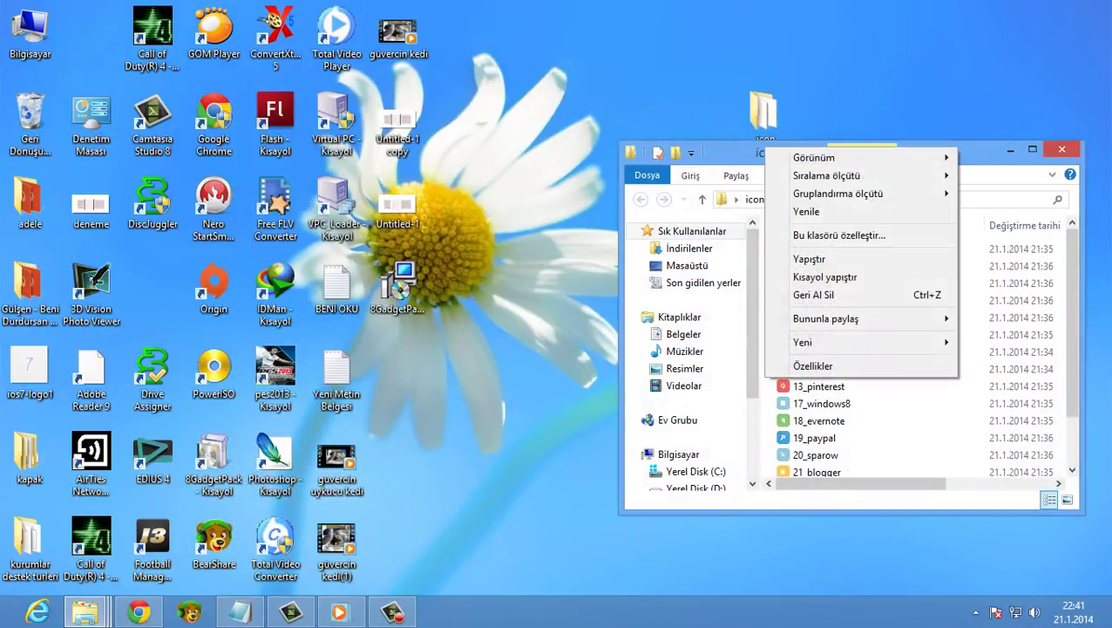
left_click(810, 258)
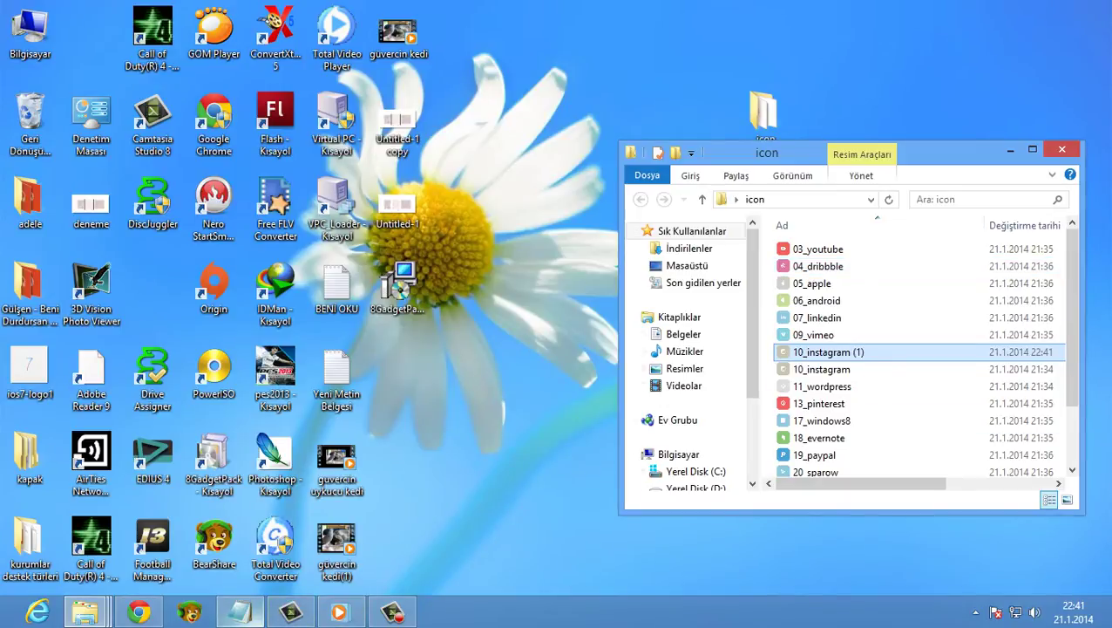
Step: Switch to the BENİ OKU note in Notepad and add the line "İKONLARIDA BİR KLASORDE TOPLUORUZ" at its end
left_click(239, 612)
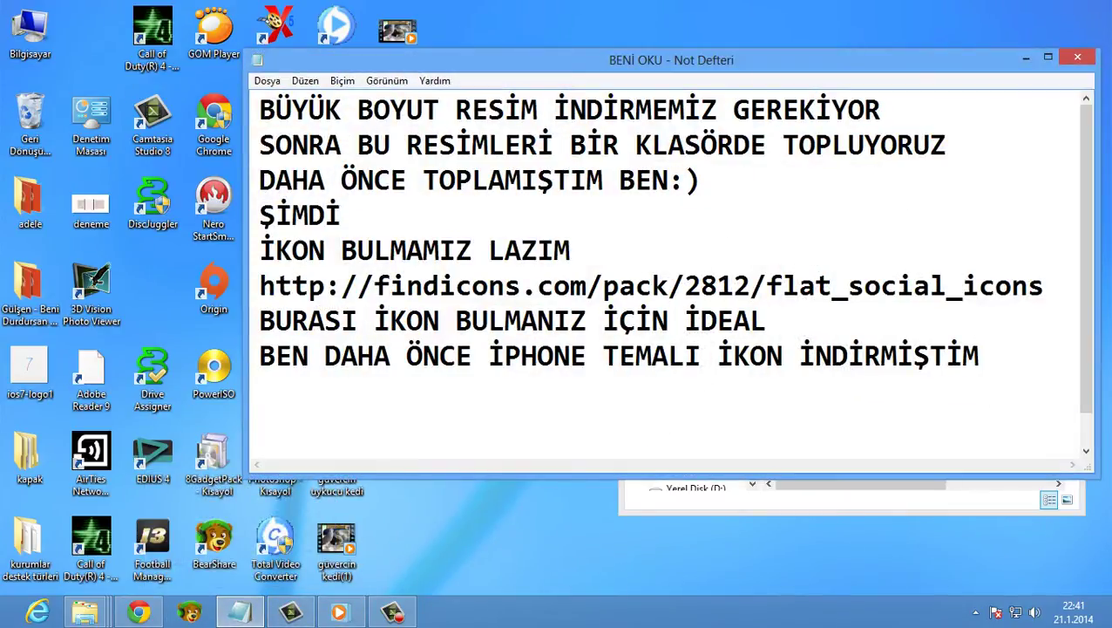
key("Return")
type("İKONLARI")
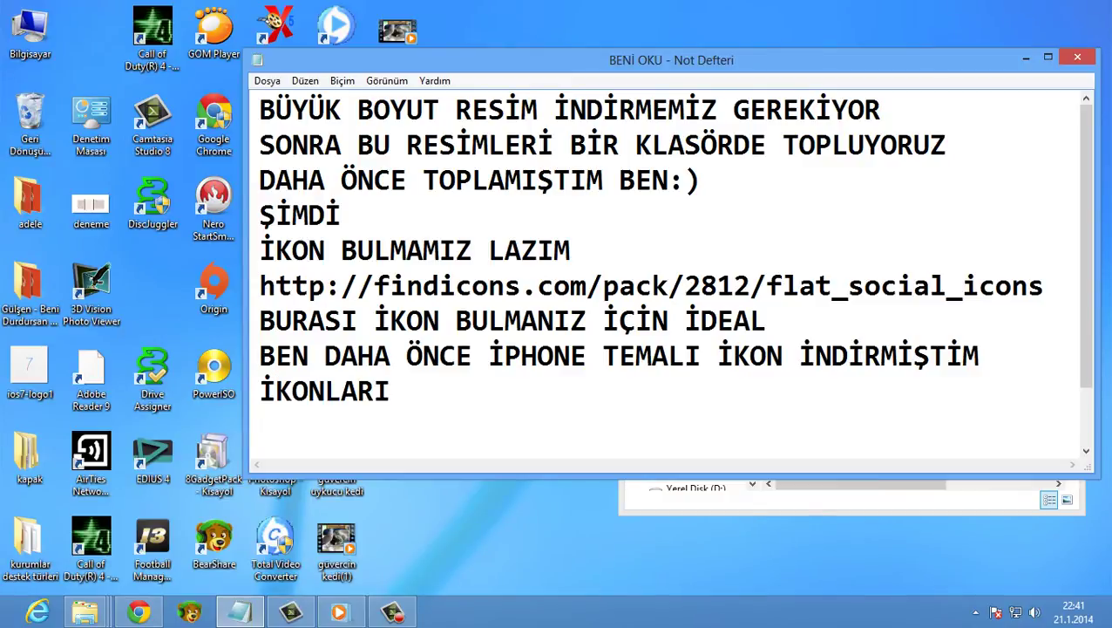
type("DA BİR KLA")
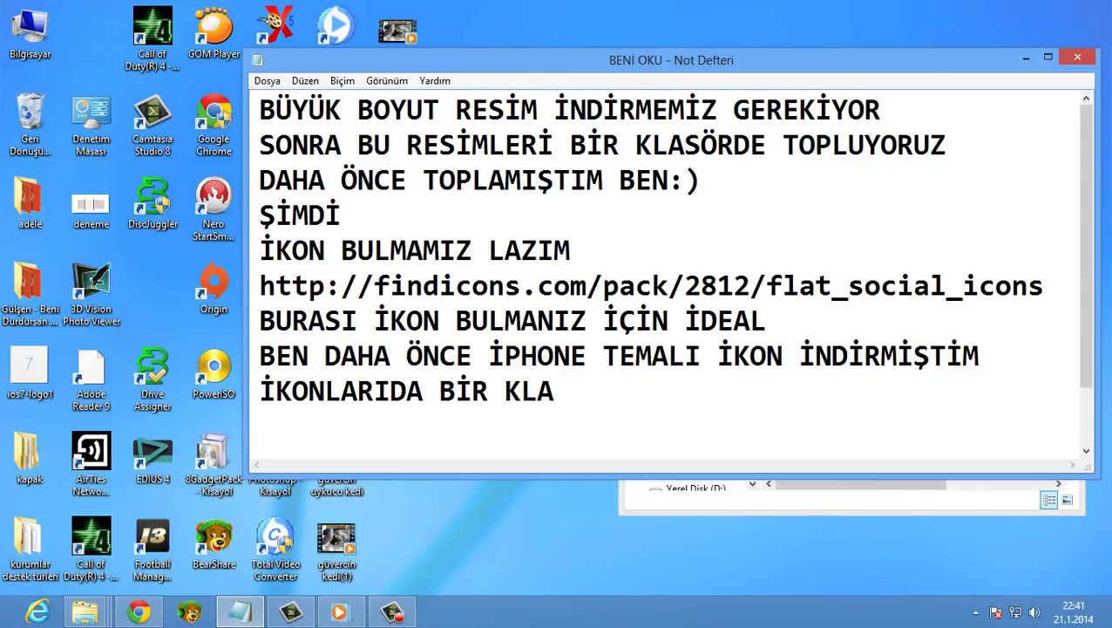
type("SORDE TOPL")
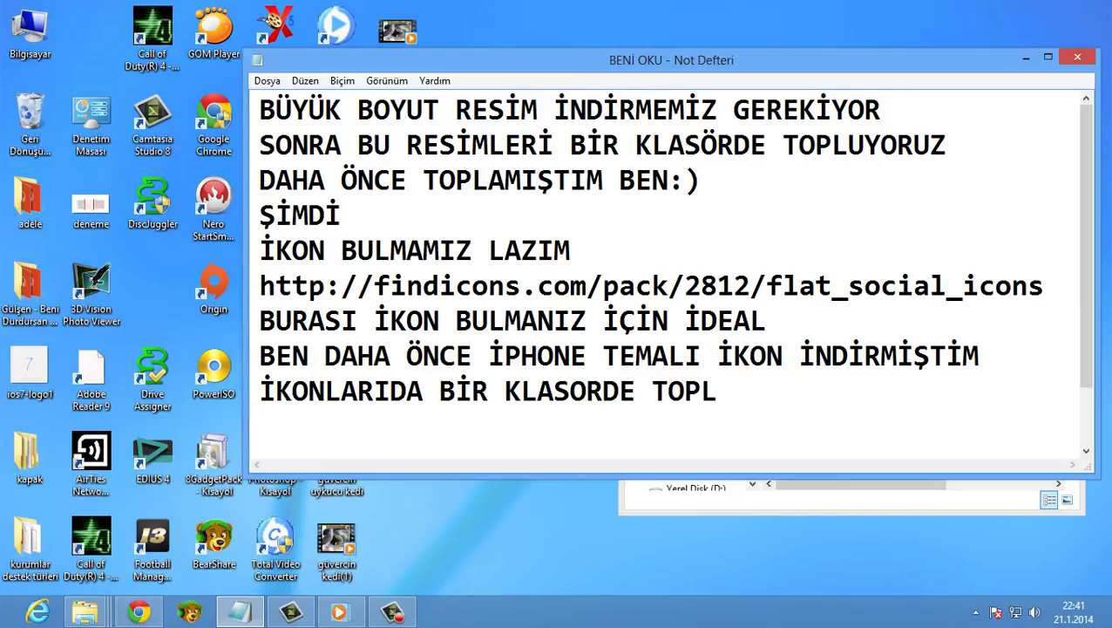
type("UORUZ")
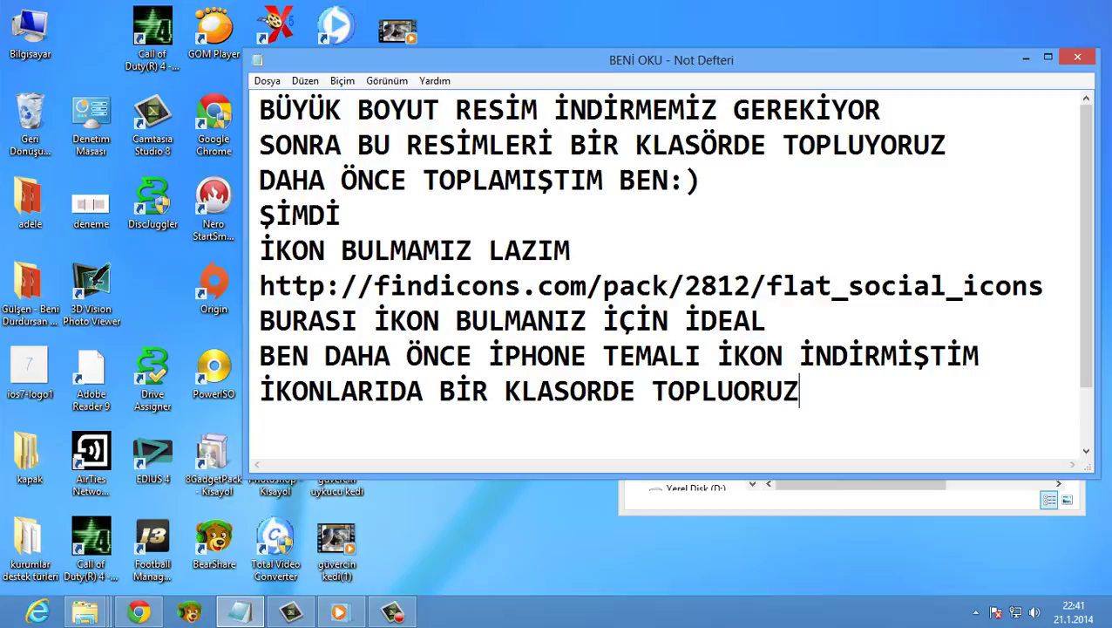
key("Return")
Step: Replace the whole text of the BENİ OKU note with "ŞİMDİ RESİMLERİ ARKAPLAN OLARAK SECECEĞİZ"
key("shift+Up")
key("shift+Up")
key("shift+Up")
key("shift+Up")
key("shift+Up")
key("shift+Up")
key("shift+Up")
key("shift+Up")
key("shift+Up")
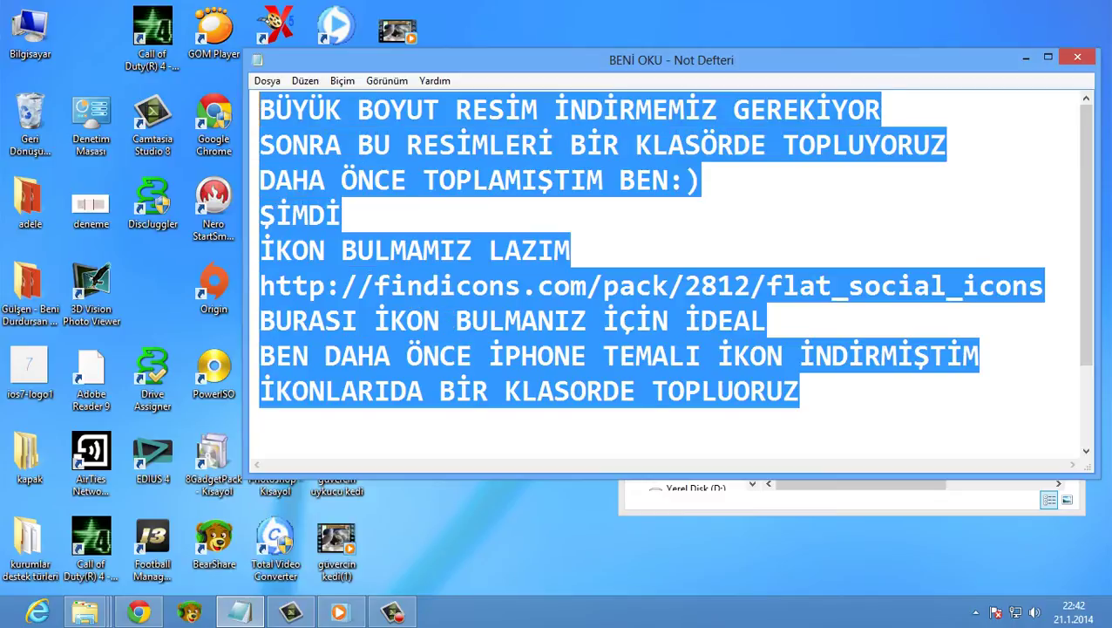
type("ŞİMDİ")
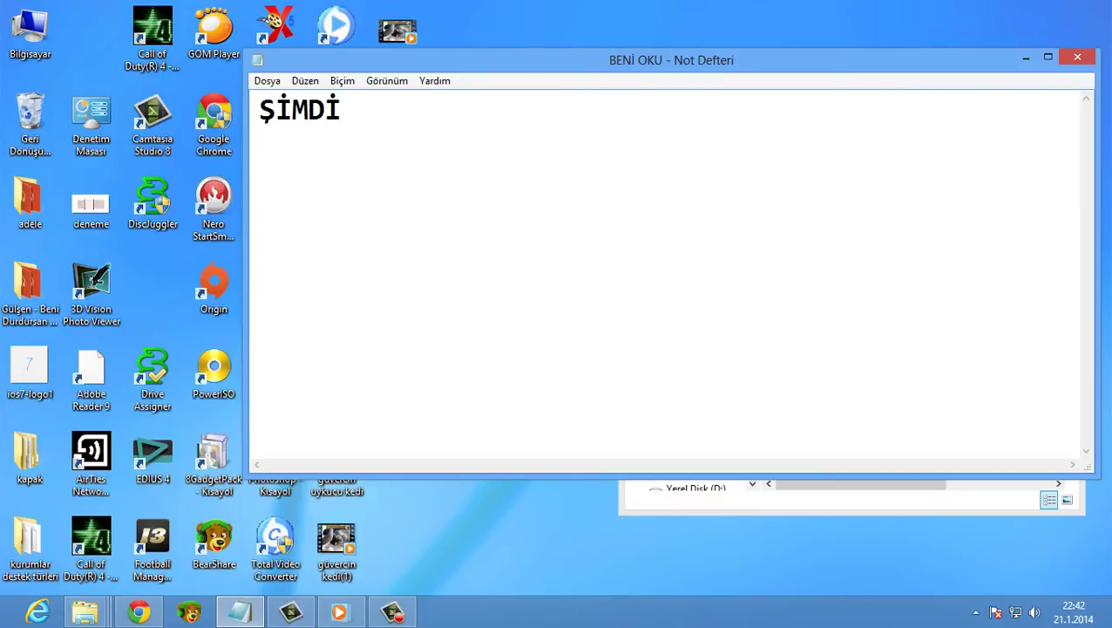
type(" RESİMLERİ A")
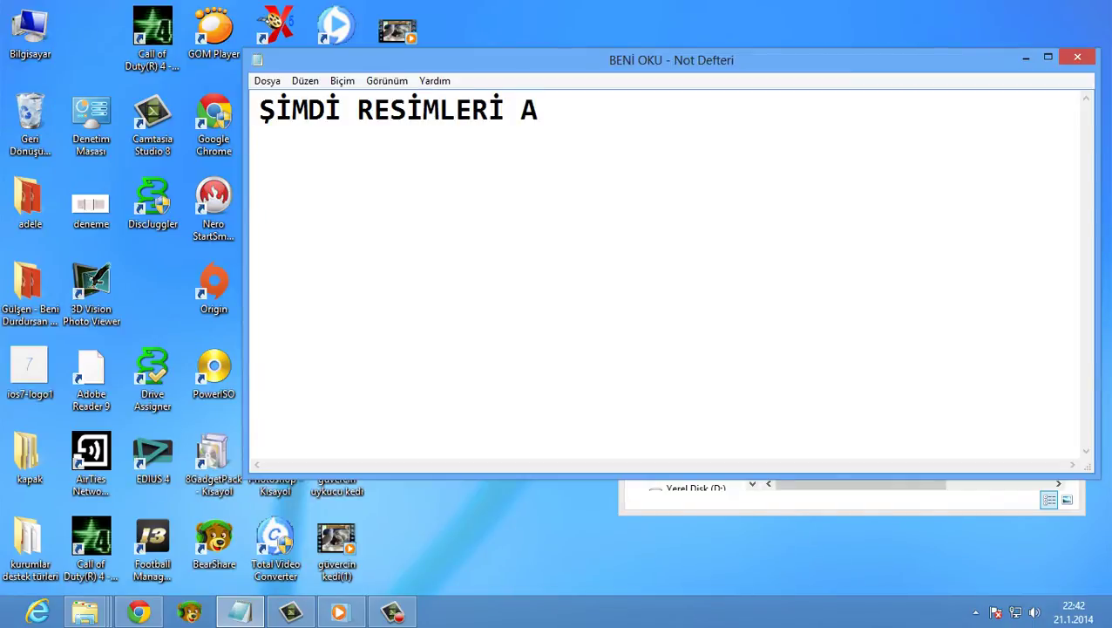
type("RKAPLAN O")
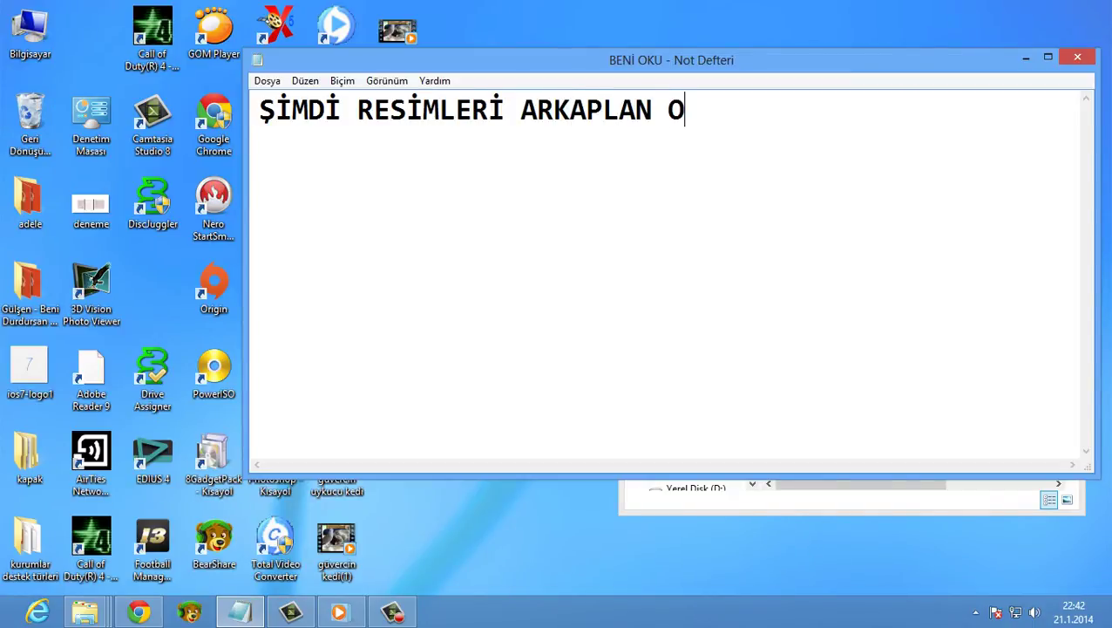
type("LARAK ")
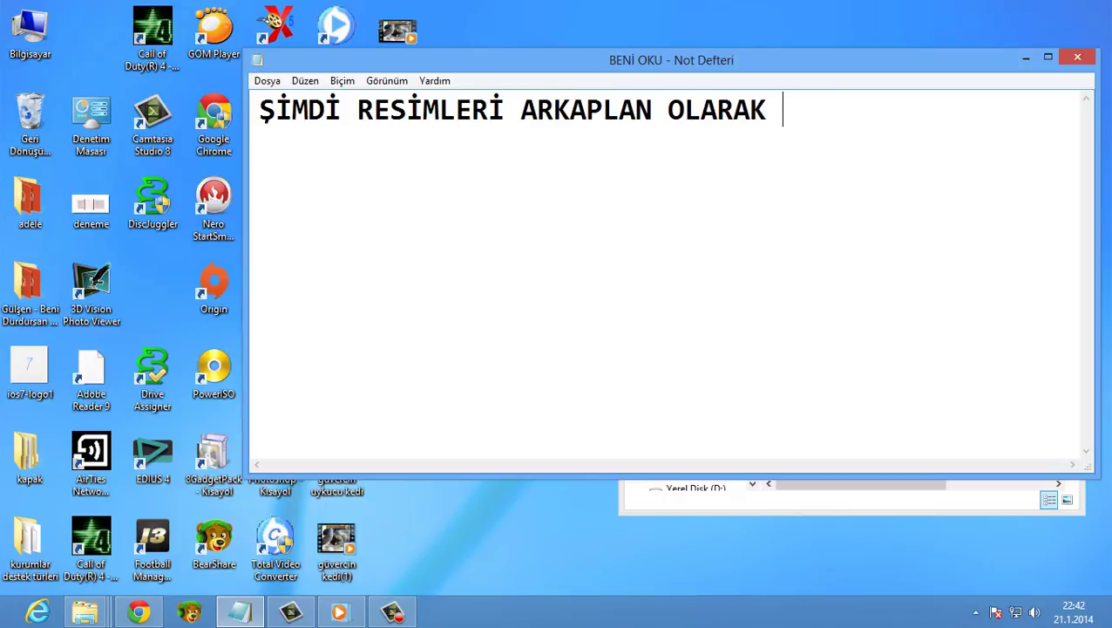
type("SECECEĞİZ")
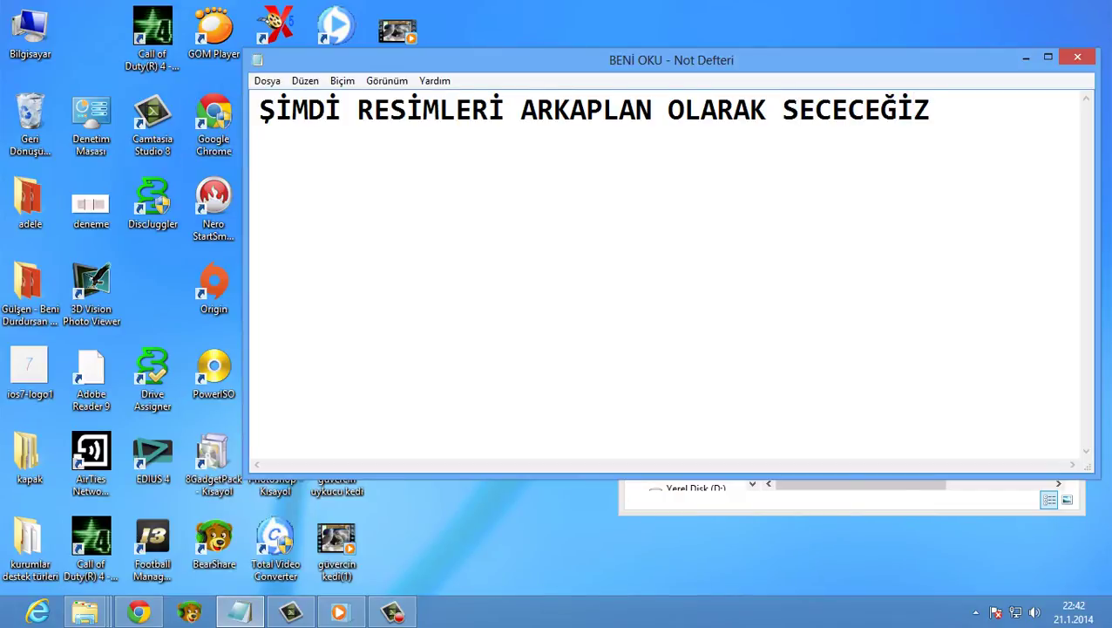
Step: Open the desktop's Kişiselleştirme settings and apply the default Windows theme Dünya
right_click(493, 544)
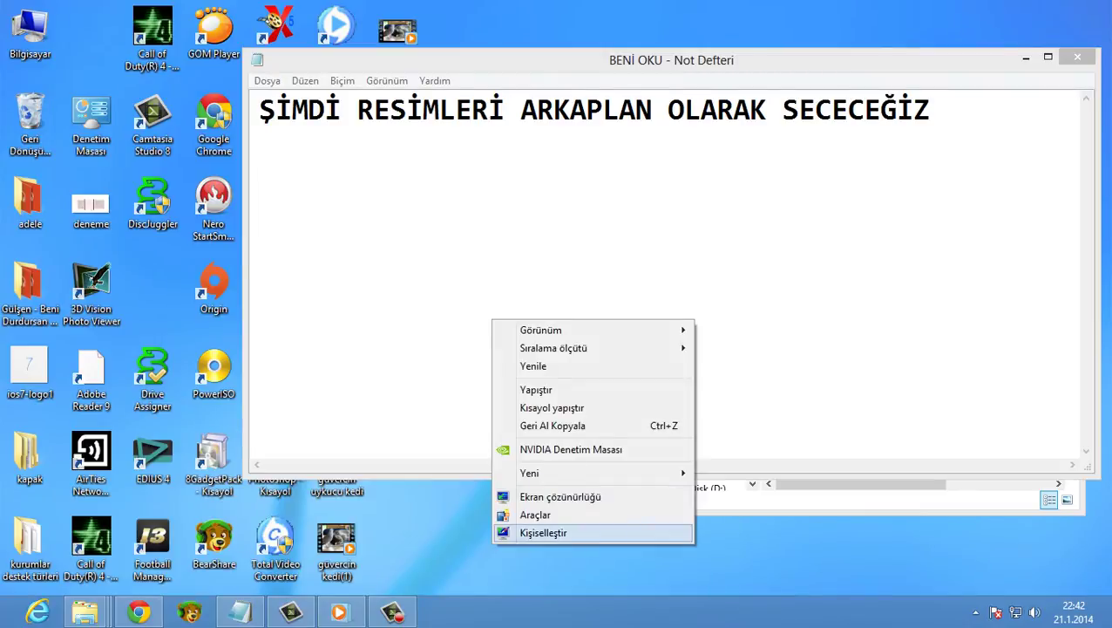
left_click(543, 533)
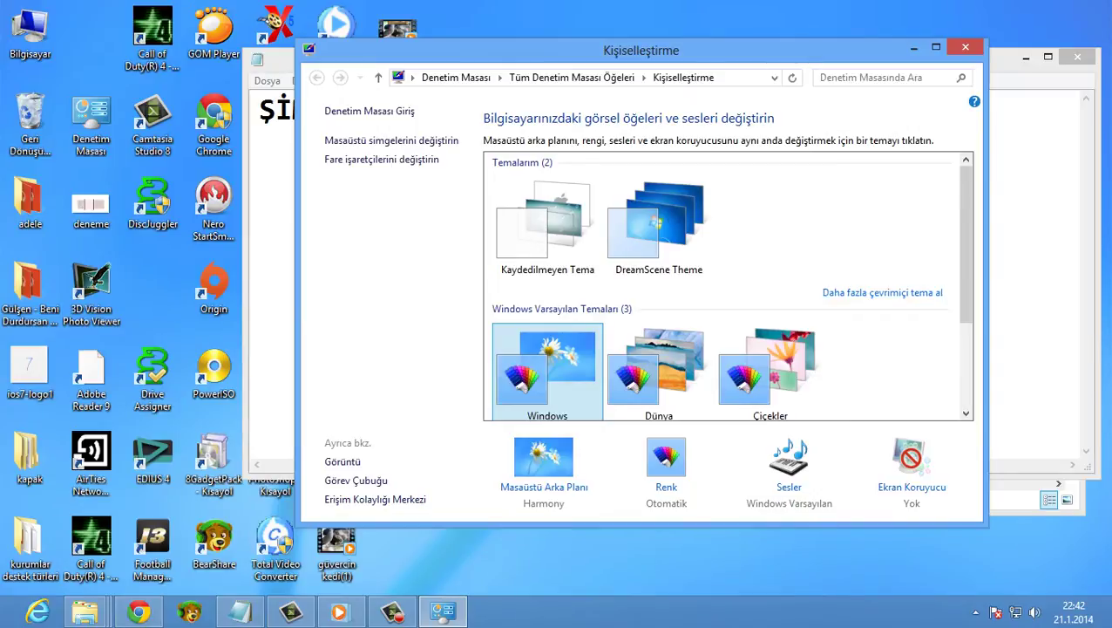
scroll(727, 287, "down", 3)
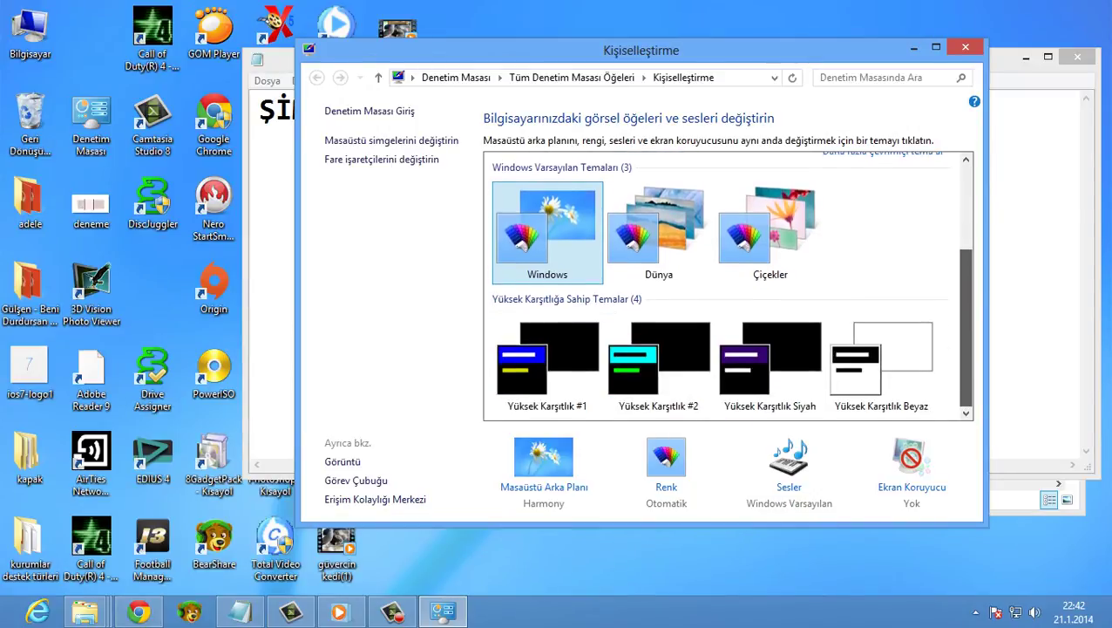
scroll(728, 285, "up", 3)
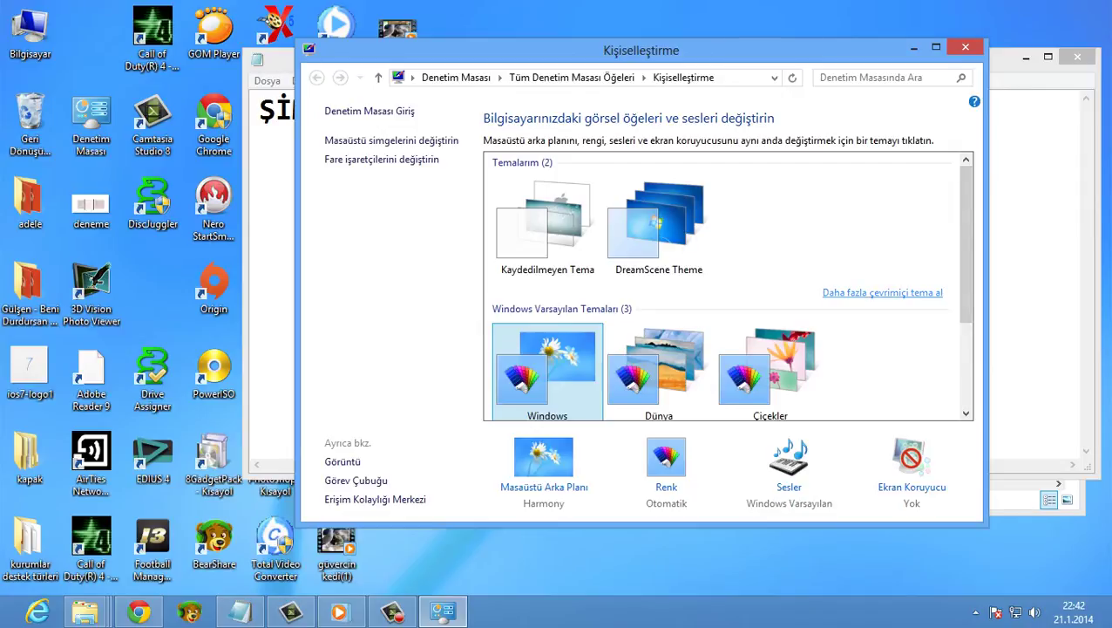
left_click(882, 292)
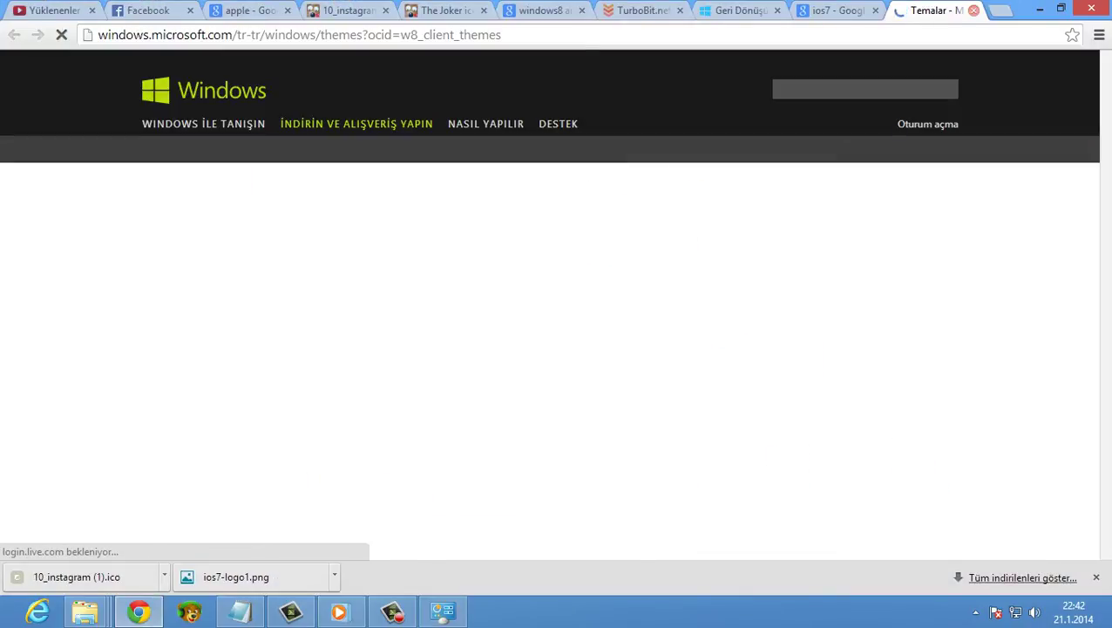
key("ctrl+w")
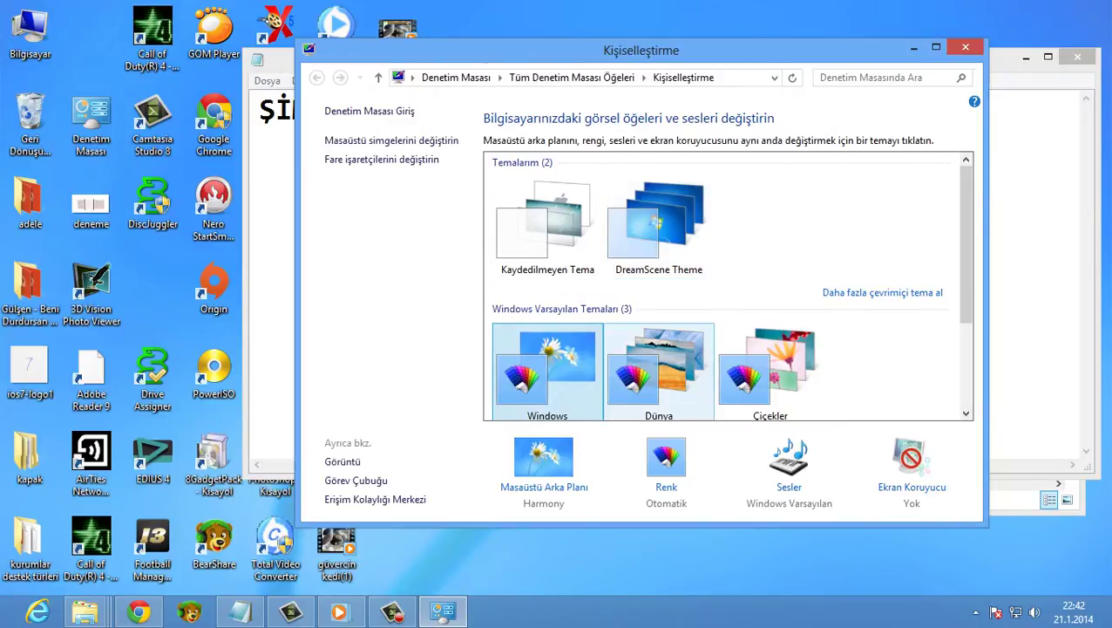
left_click(659, 370)
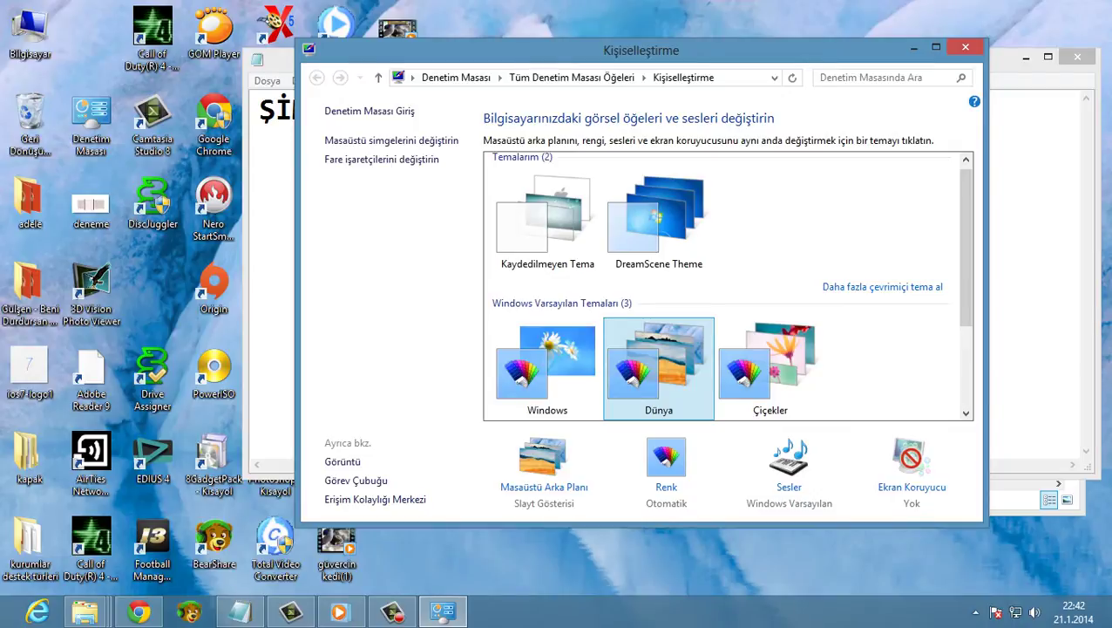
Step: Open the Masaüstü Arka Planı settings for the applied theme
left_click(544, 471)
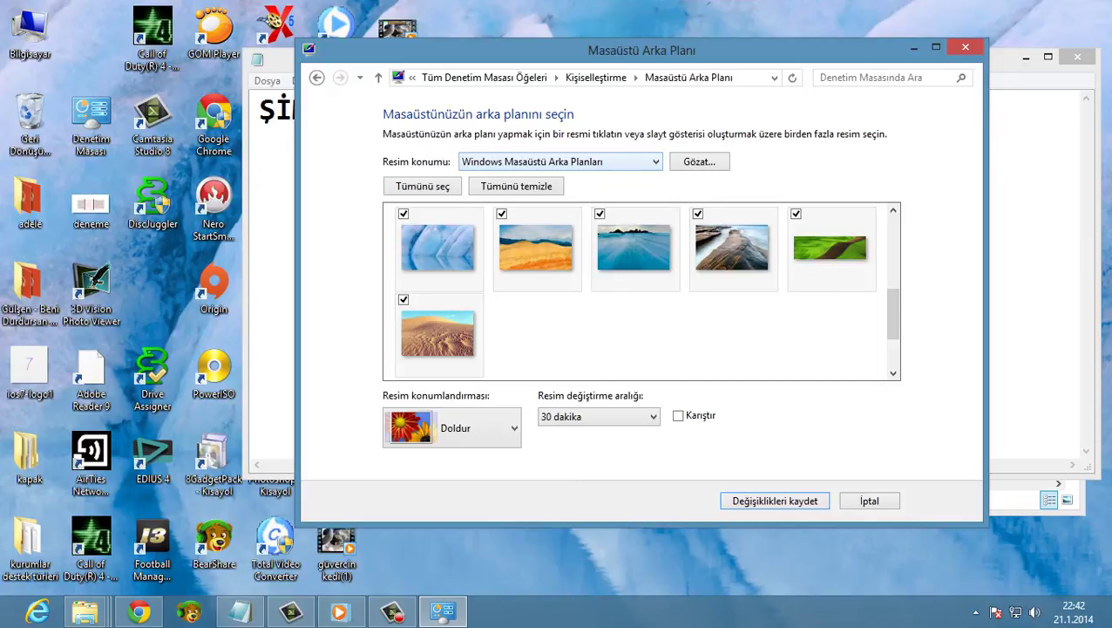
left_click(317, 78)
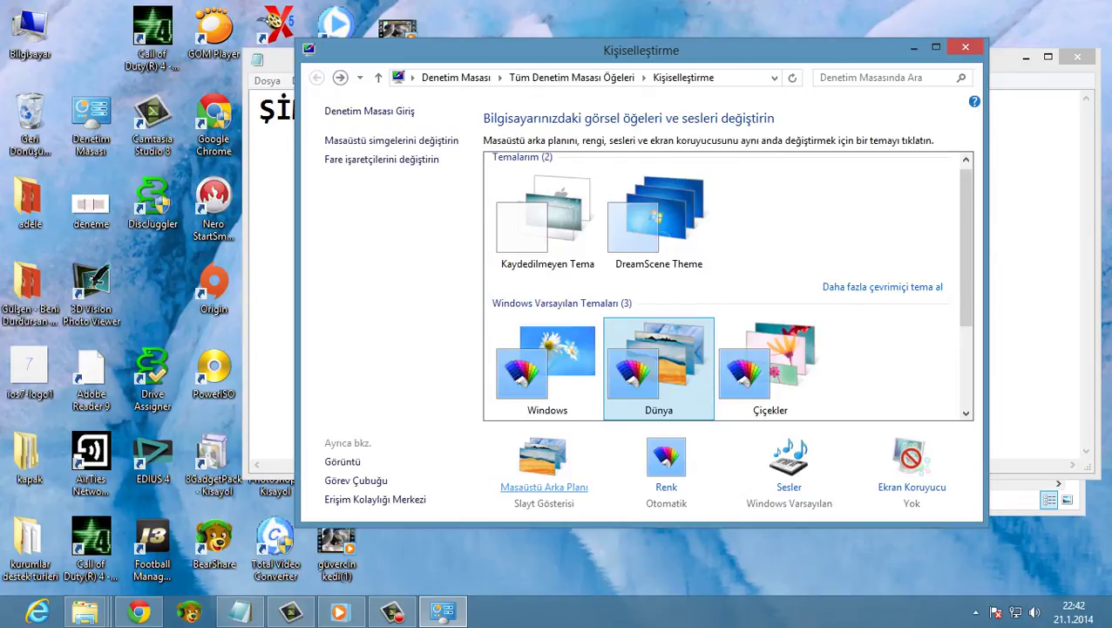
left_click(544, 486)
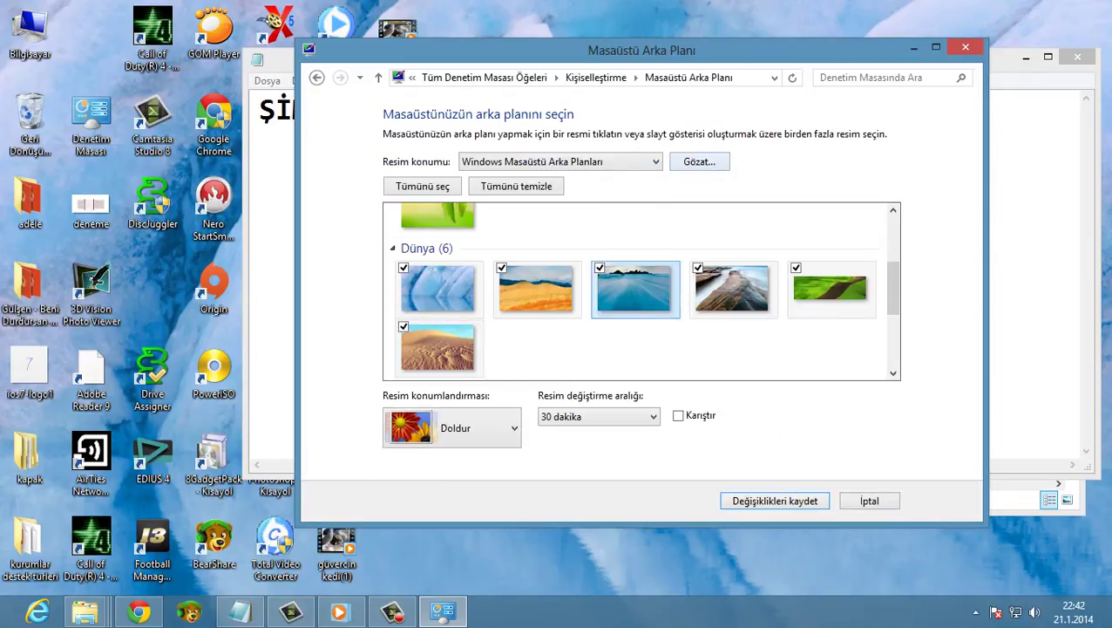
Step: Switch to the BENİ OKU note in Notepad and add the line "MASAÜSTÜ ARKA PLAN" at its end
left_click(240, 611)
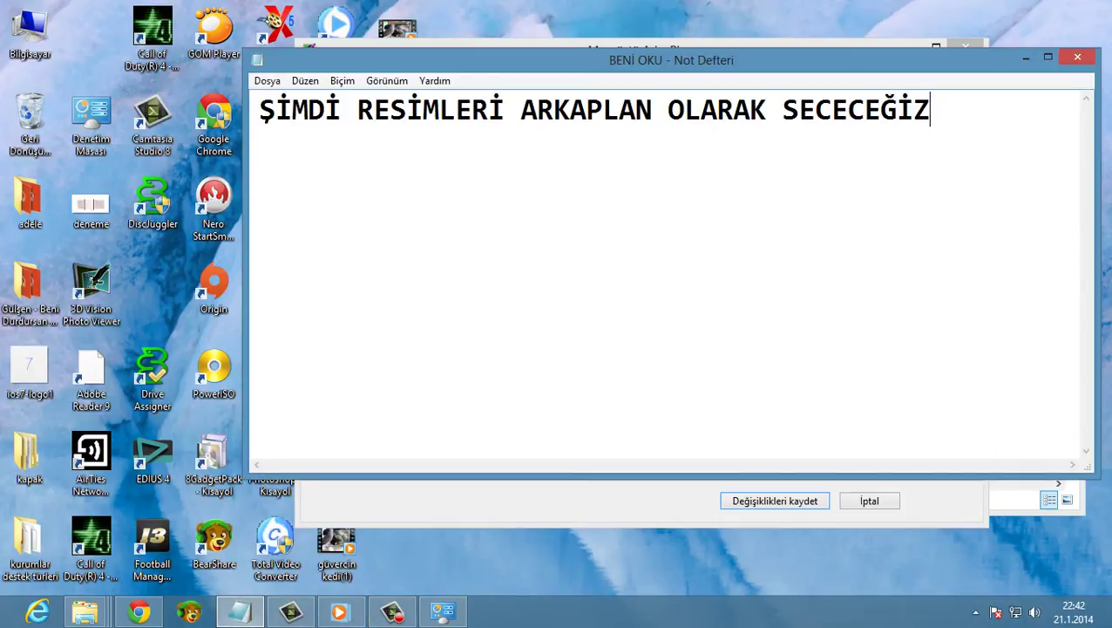
key("Return")
type("MASA")
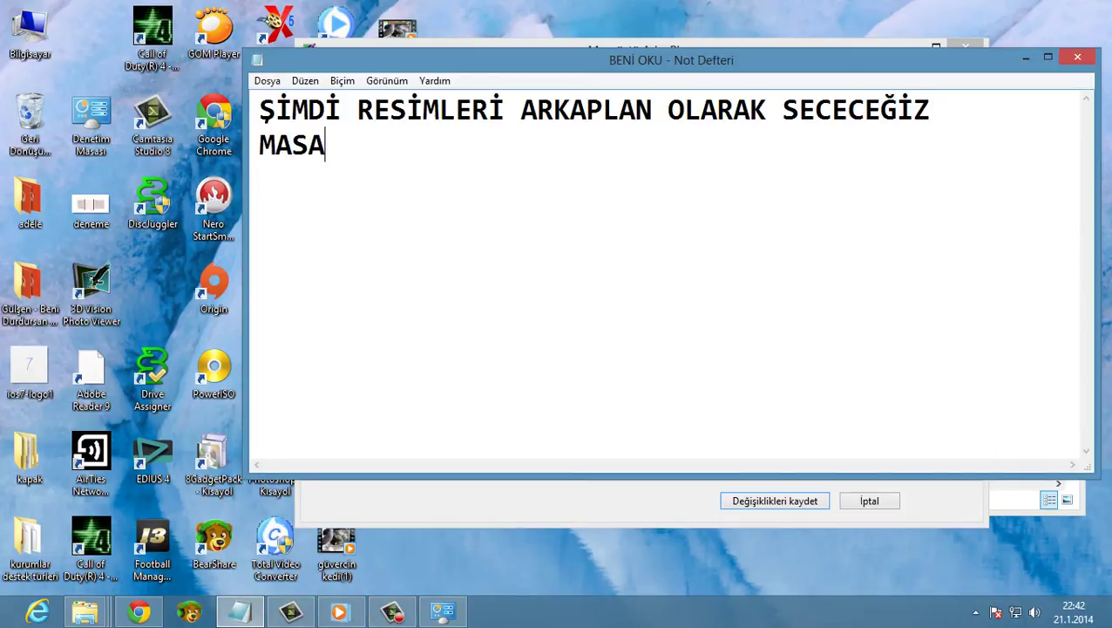
type("ÜSTÜ ARKA PLAN")
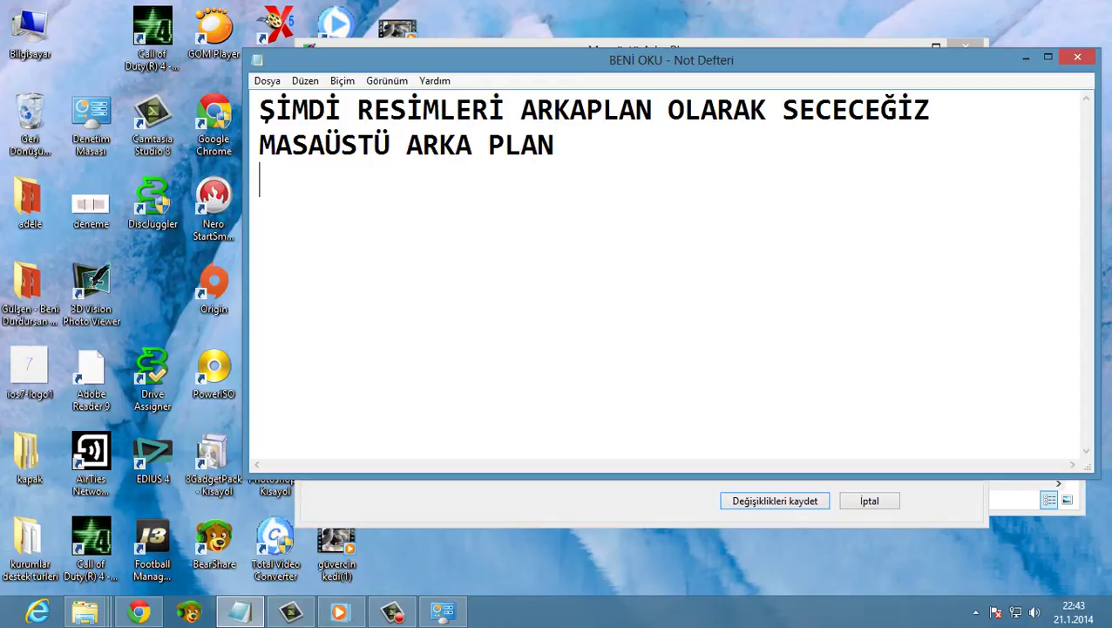
Step: Add the line "ORDA RESİMLERİ HANGİ DOSYADAN ALACAĞINI SORUYOR" below the last line of the note
key("Return")
type("ORDA ")
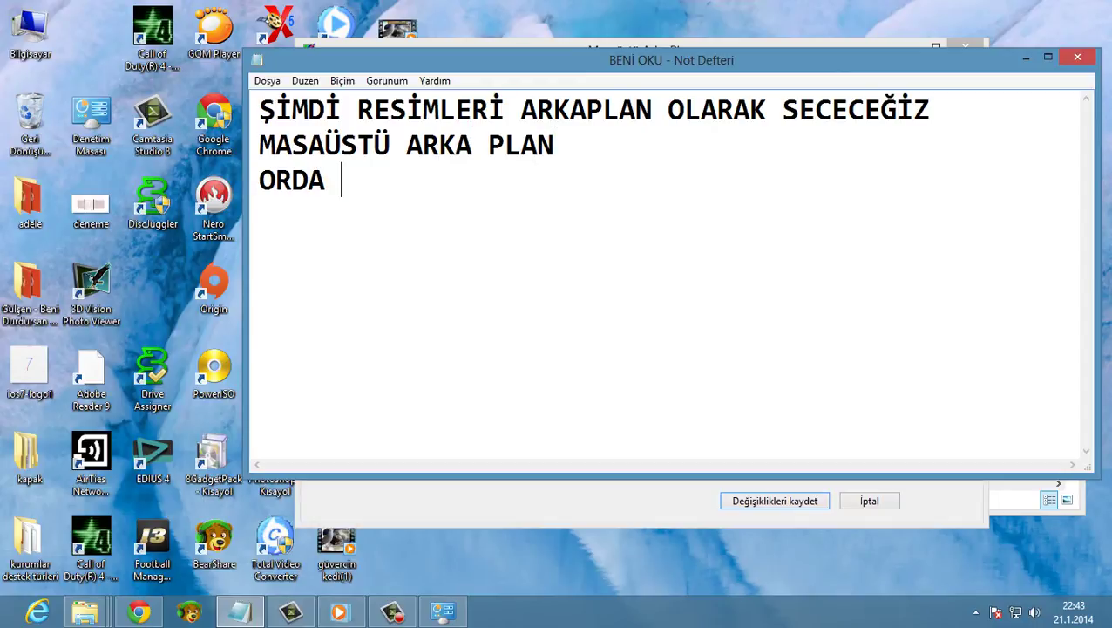
type("RESİMLERİ HAN")
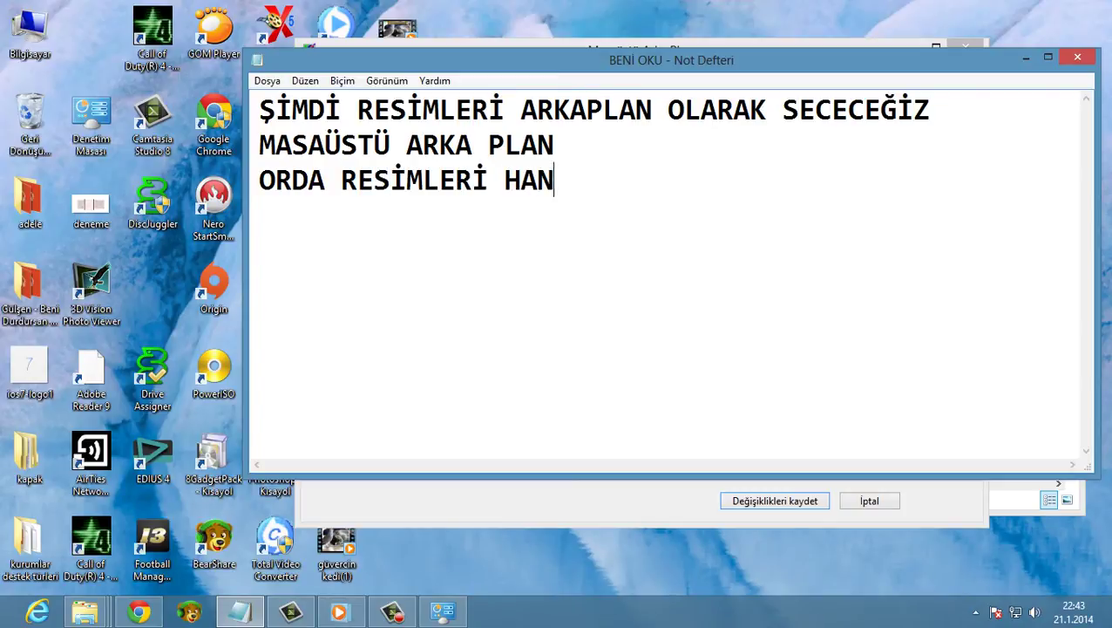
type("Gİ DOSYADA")
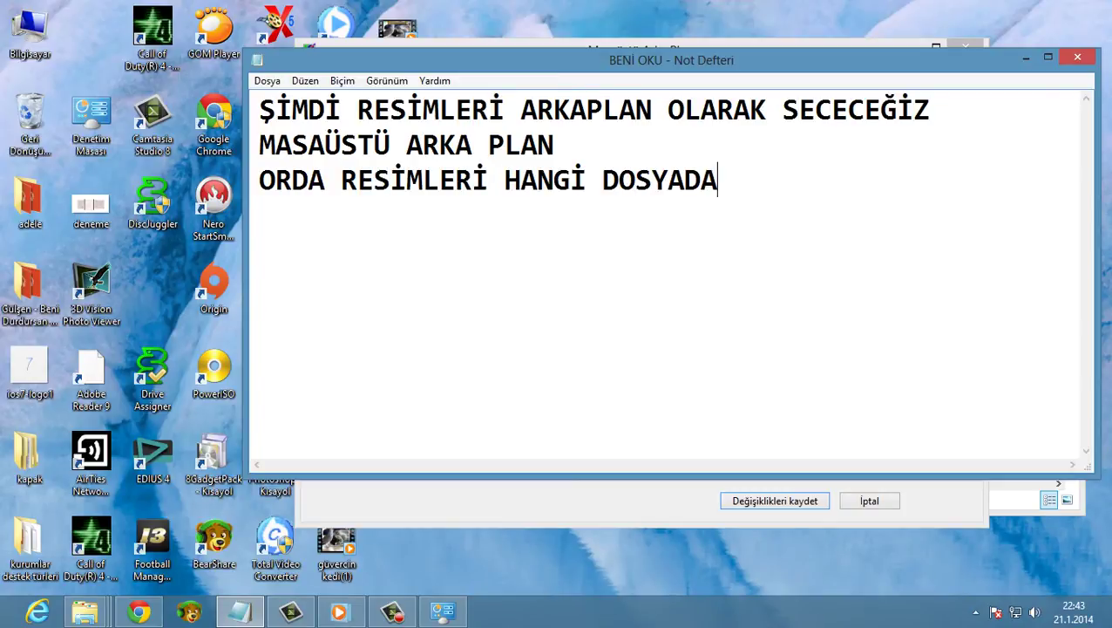
type("N ALACAĞIN")
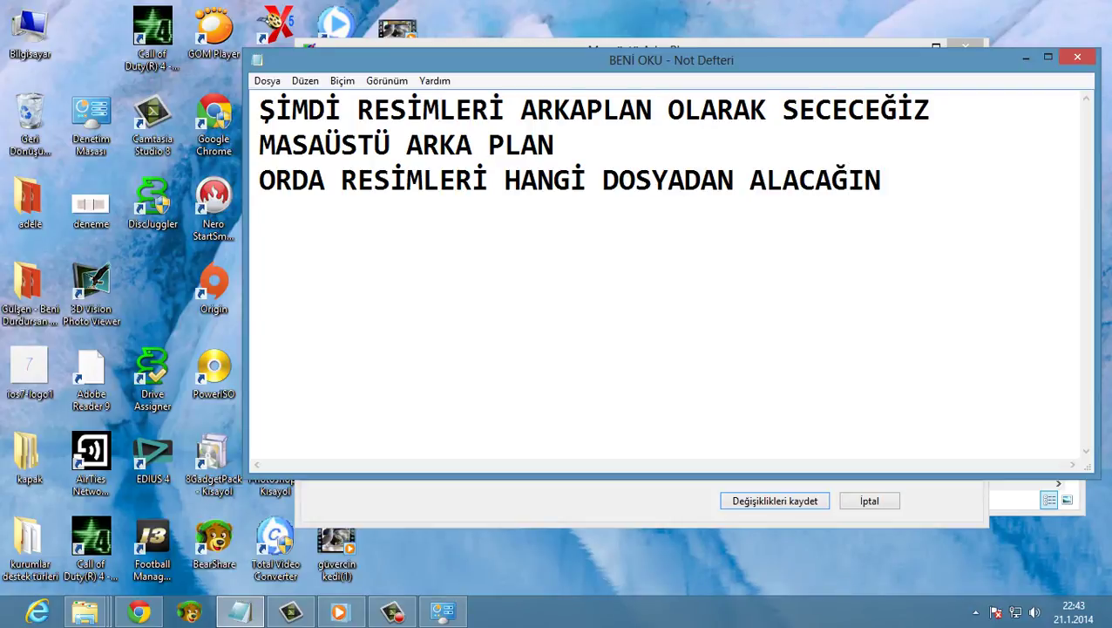
type("I SORUYOR")
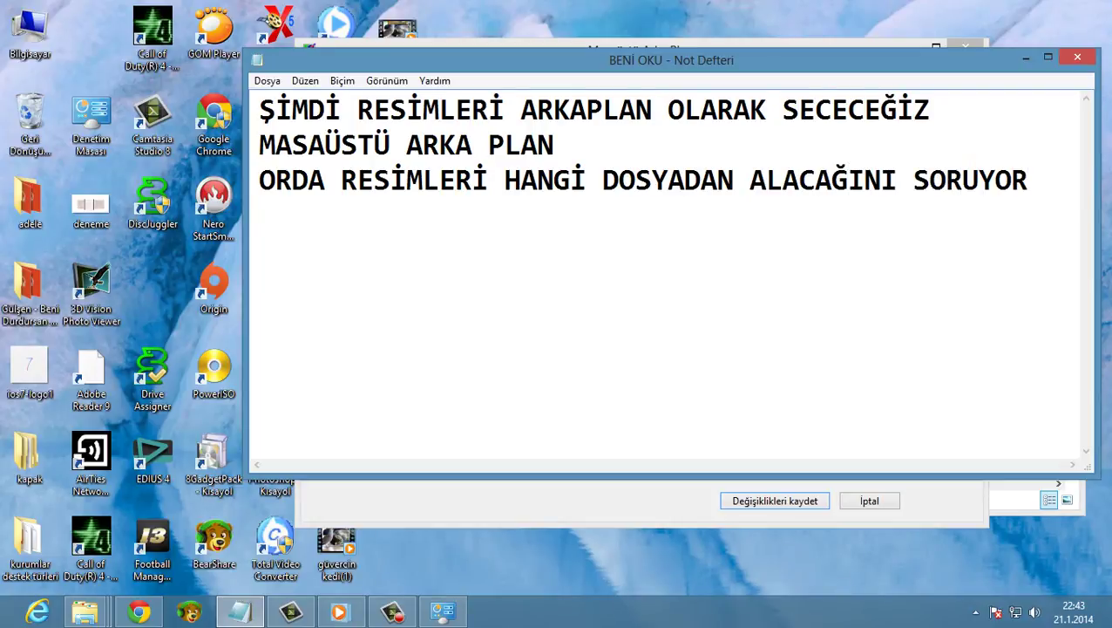
Step: Add the line "BİZ DAHA ÖNCE YARATTIĞIMIZ KLASORU GÖSTERİYORUZ" at the end of the note
key("Return")
type("BİZ DA")
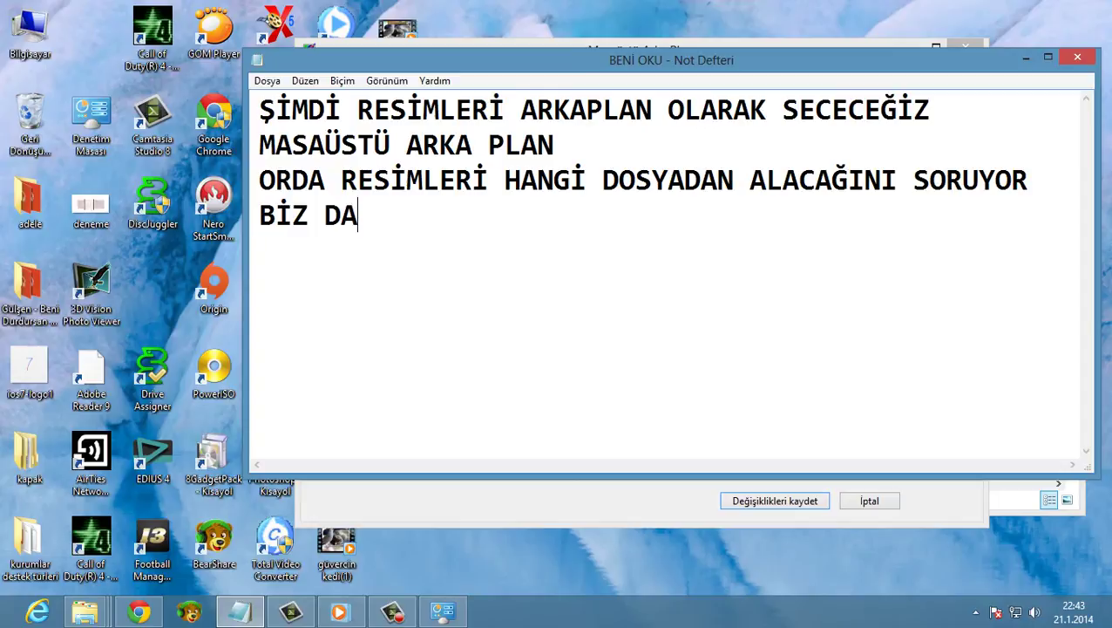
type("HA ÖNCE ")
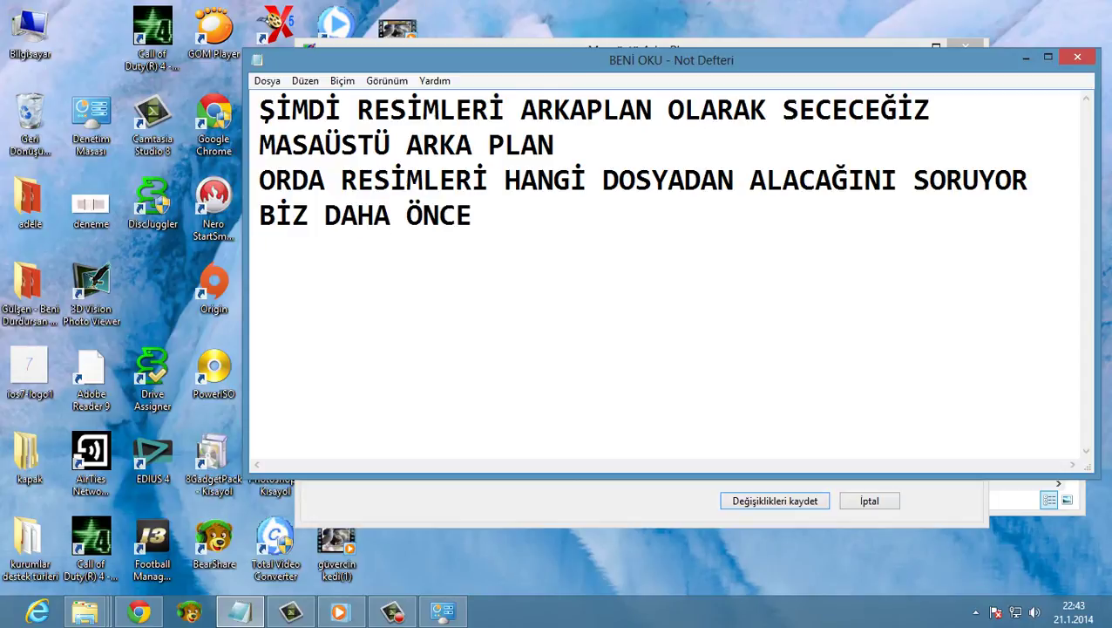
type("YARATT")
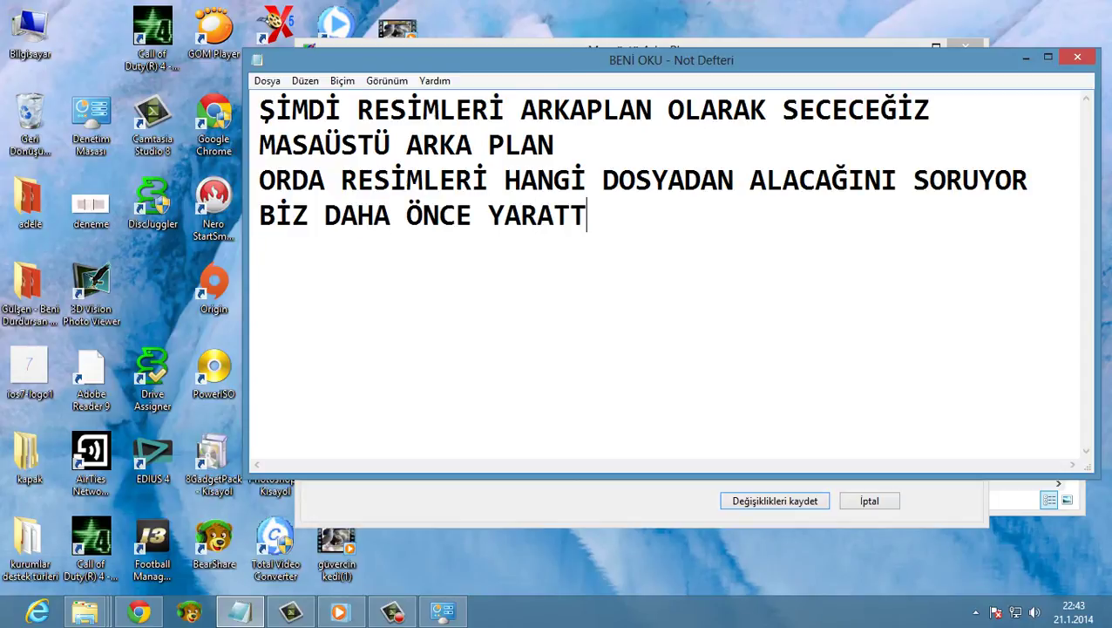
type("IĞIMIZ")
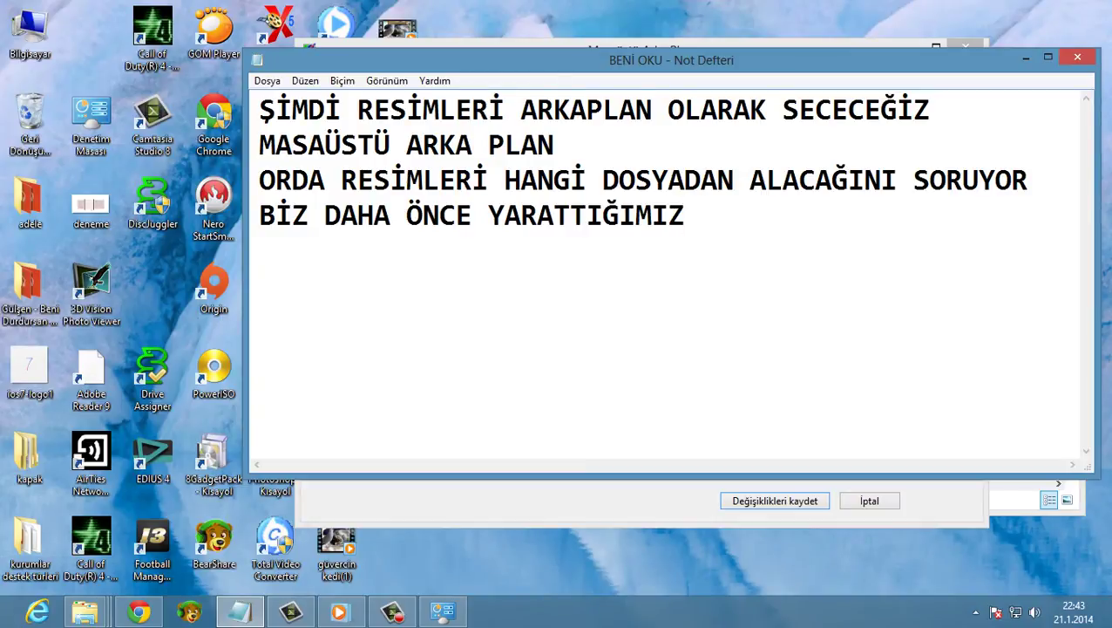
type(" KLASORU G")
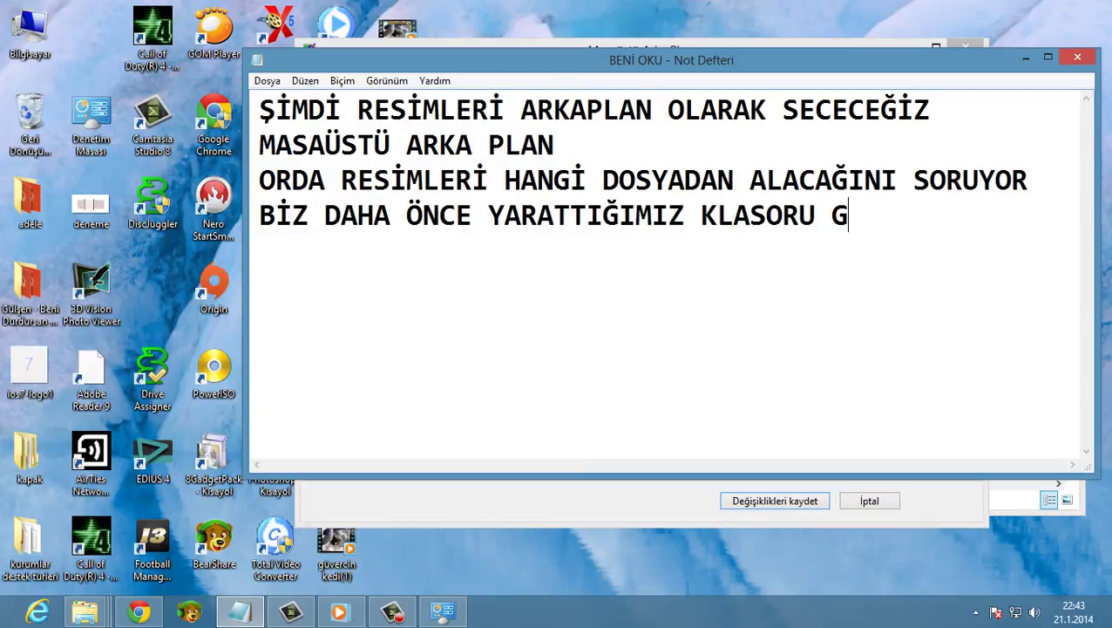
type("ÖSTERİ")
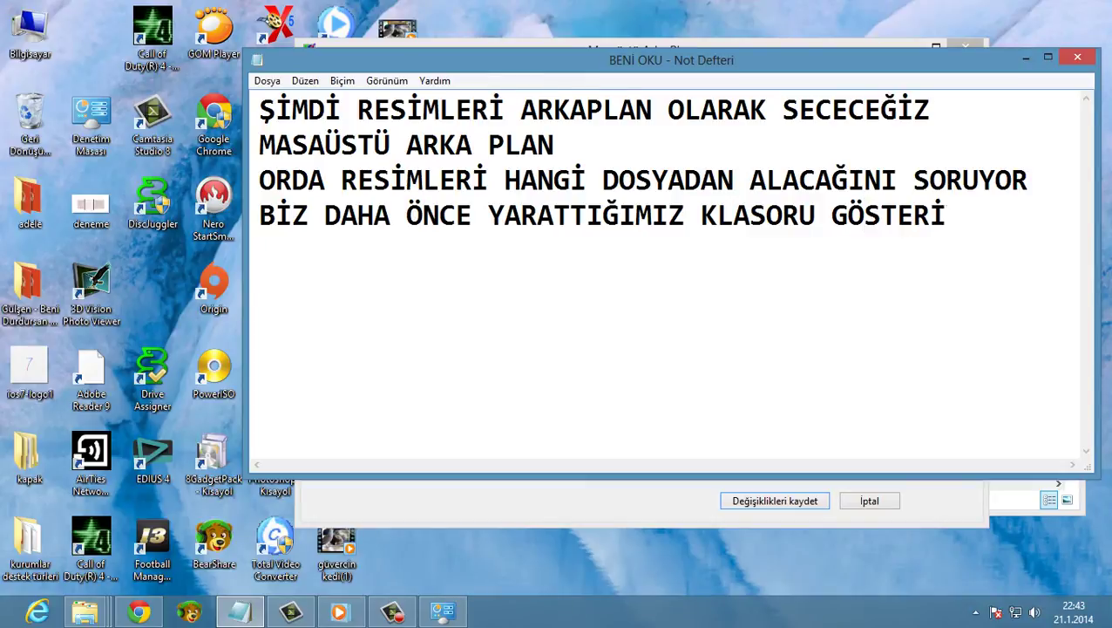
type("YORUZ")
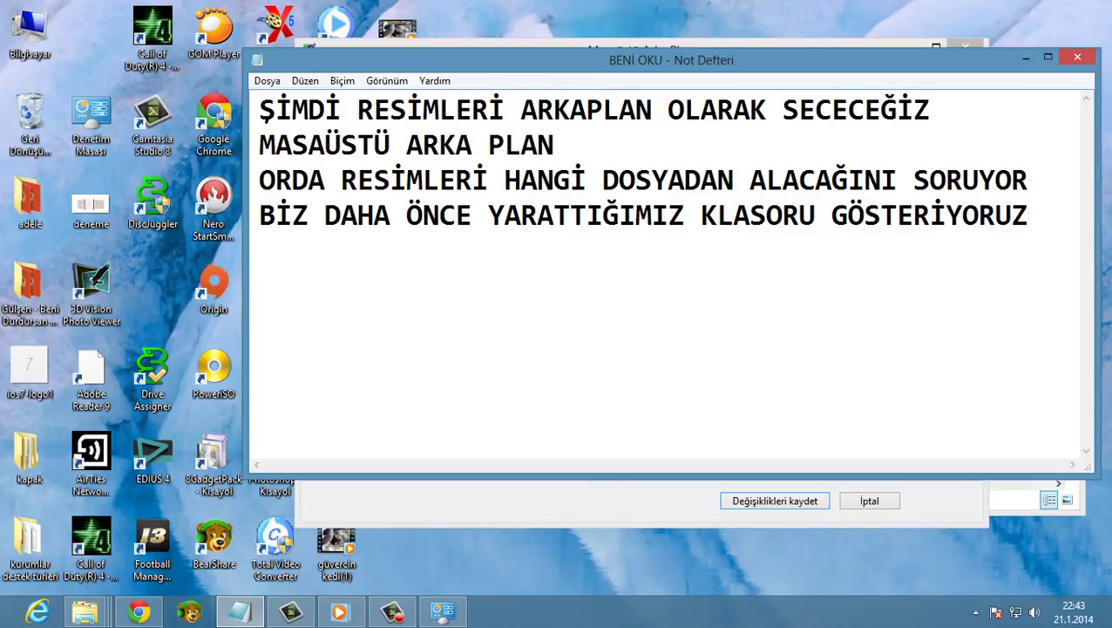
Step: Switch back to Masaüstü Arka Planı, choose the desktop's welpalper folder as the picture location and save the background changes
key("alt+Tab")
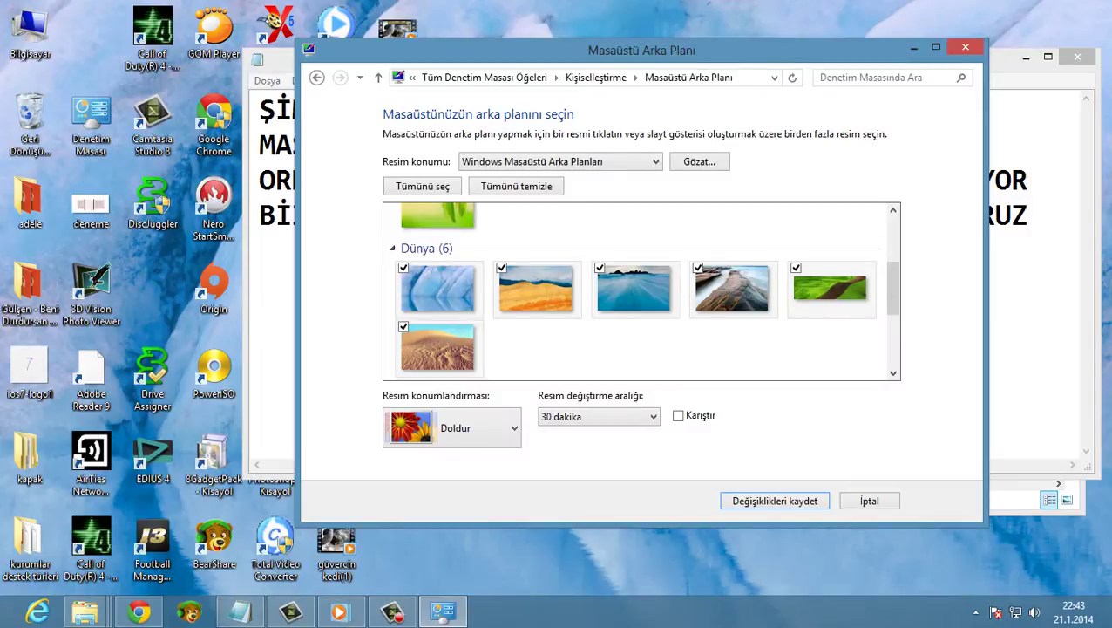
left_click(699, 161)
left_click(500, 246)
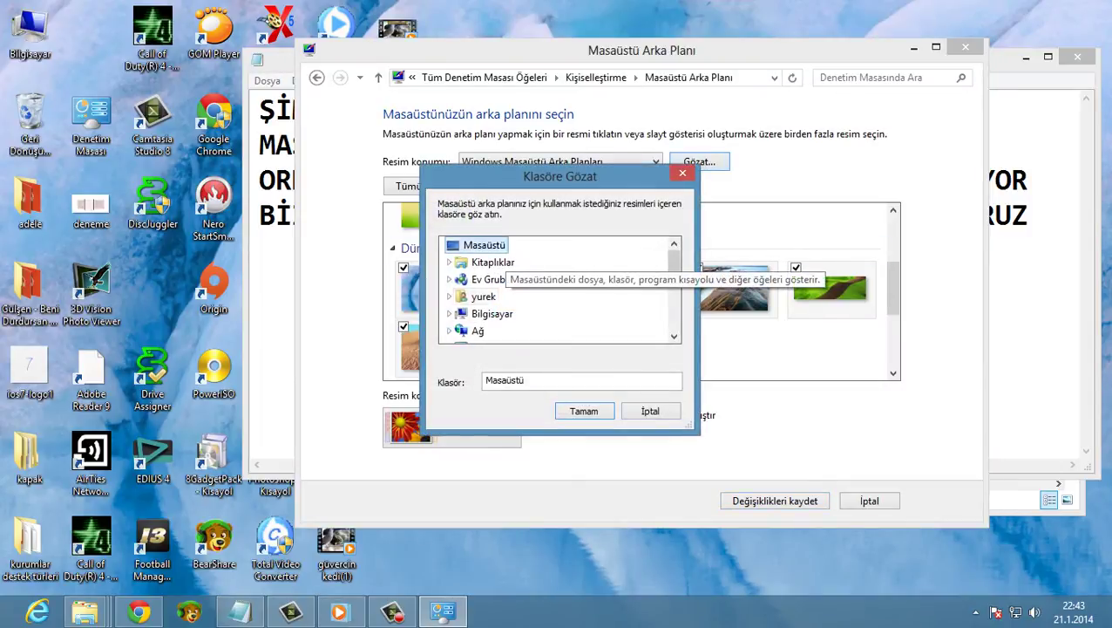
left_click_drag(674, 268, 673, 313)
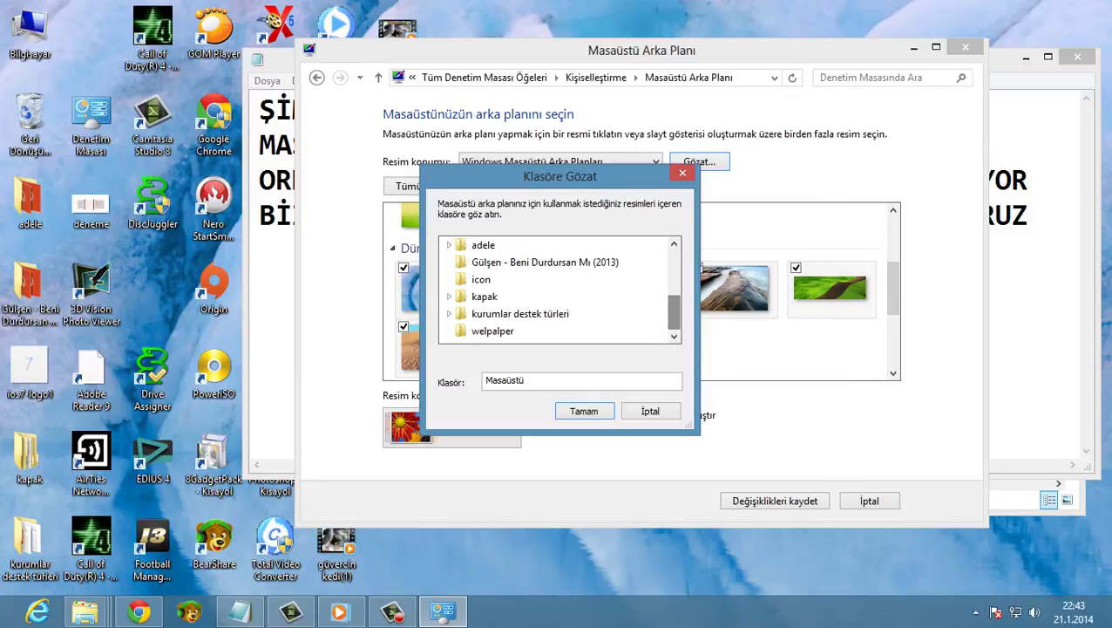
left_click(504, 332)
left_click(584, 411)
key("Return")
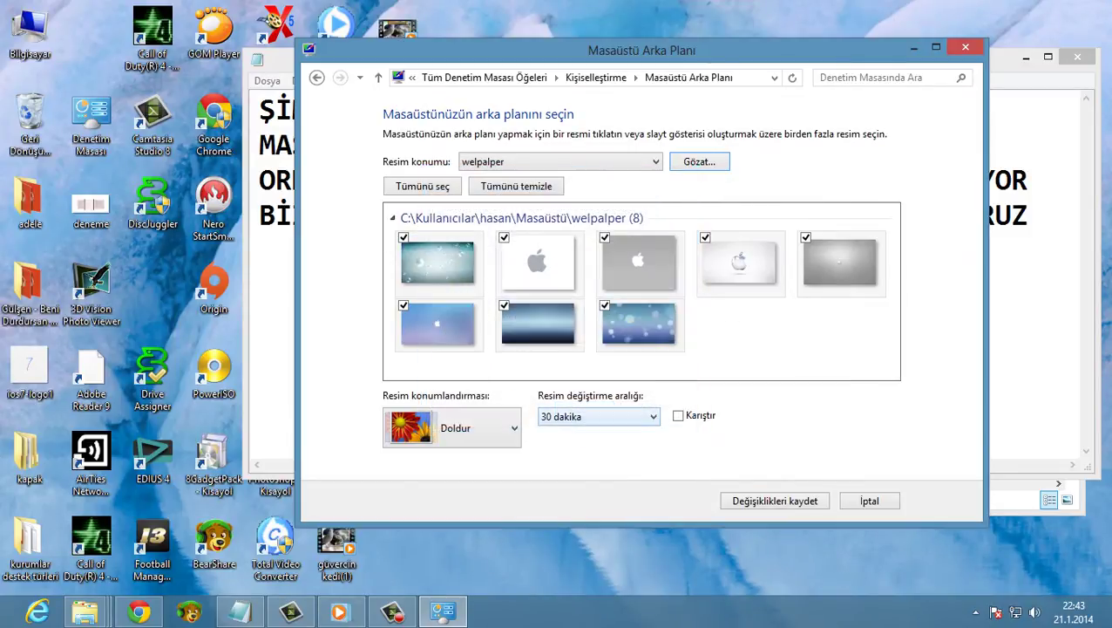
left_click(775, 500)
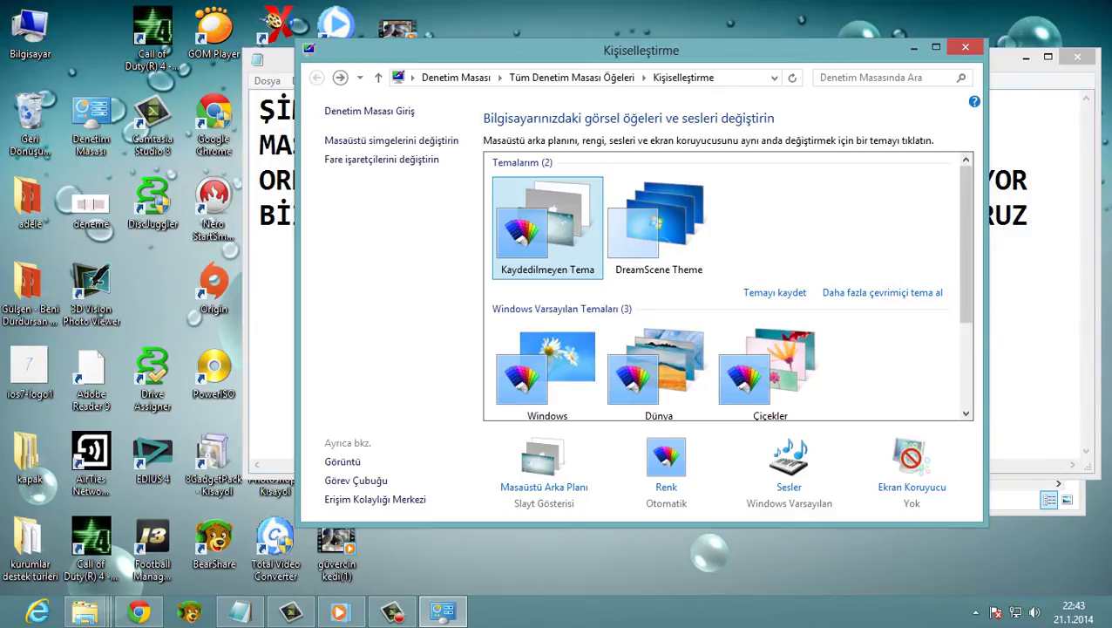
Step: Clear the desktop by closing the Kişiselleştirme window, minimizing the note and closing the icon folder window
scroll(728, 285, "down", 3)
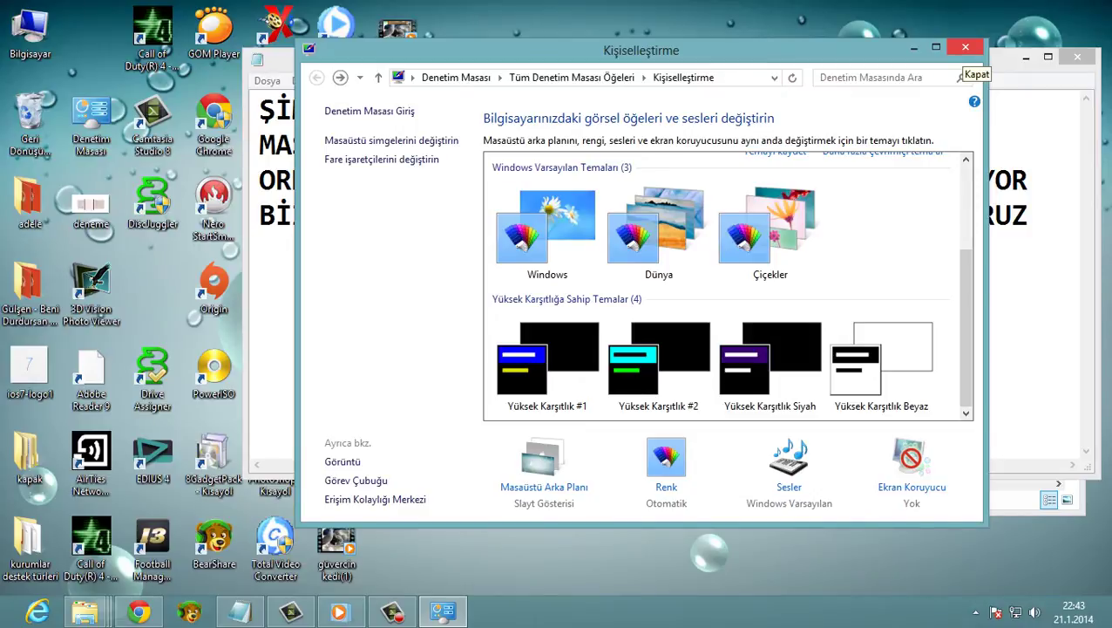
left_click(965, 49)
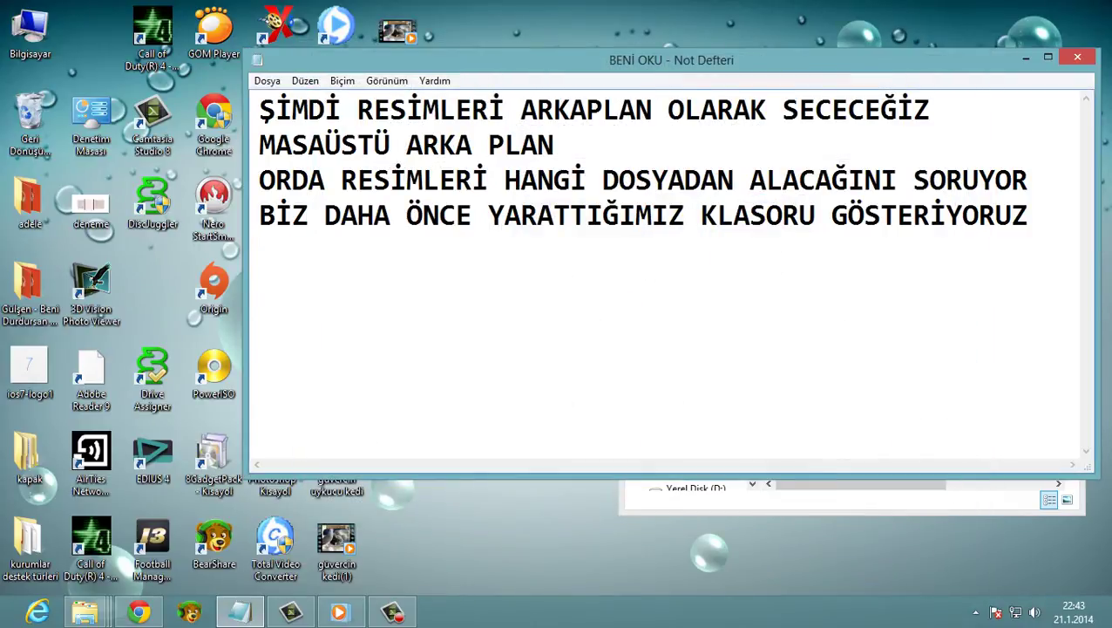
left_click(1025, 57)
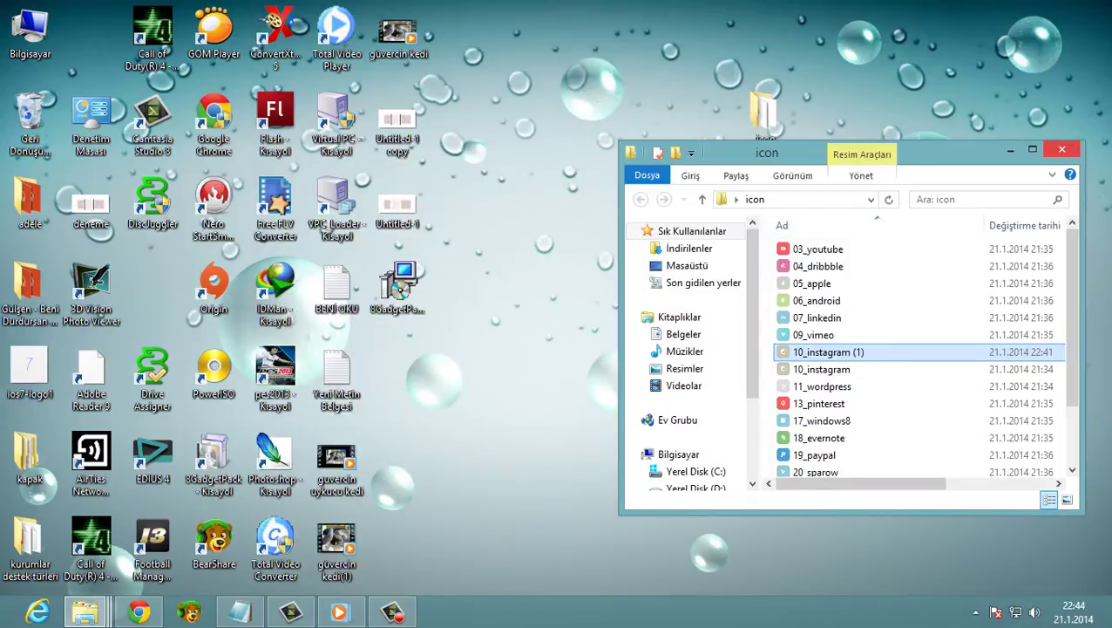
left_click(1062, 149)
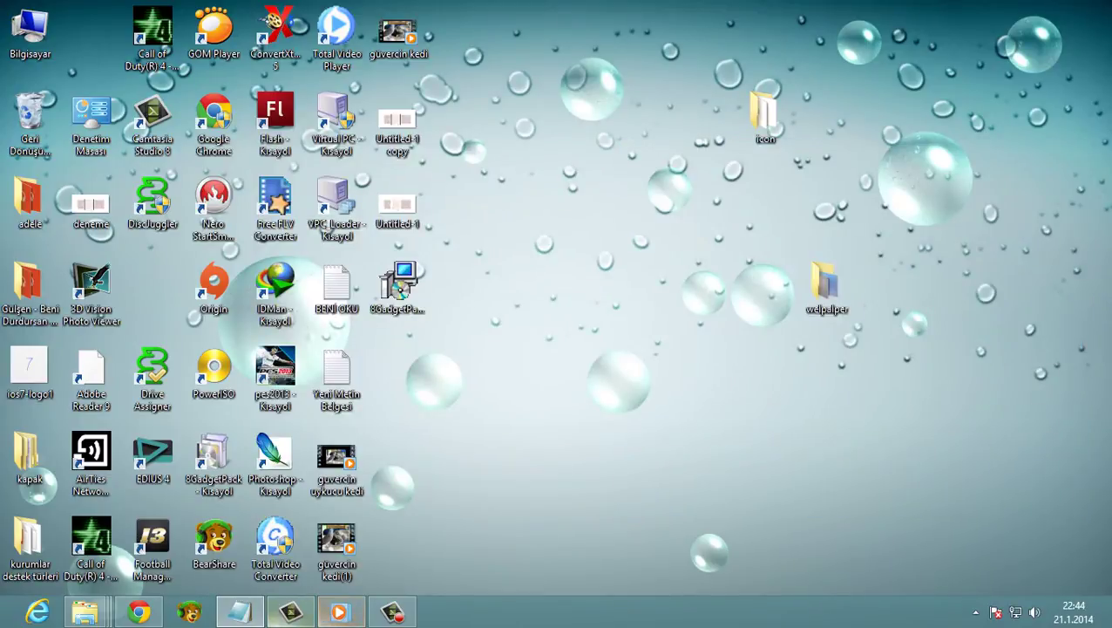
Step: Bring back the BENİ OKU note in Notepad and replace its whole text with "İLK KISIM TAMAM"
left_click(239, 611)
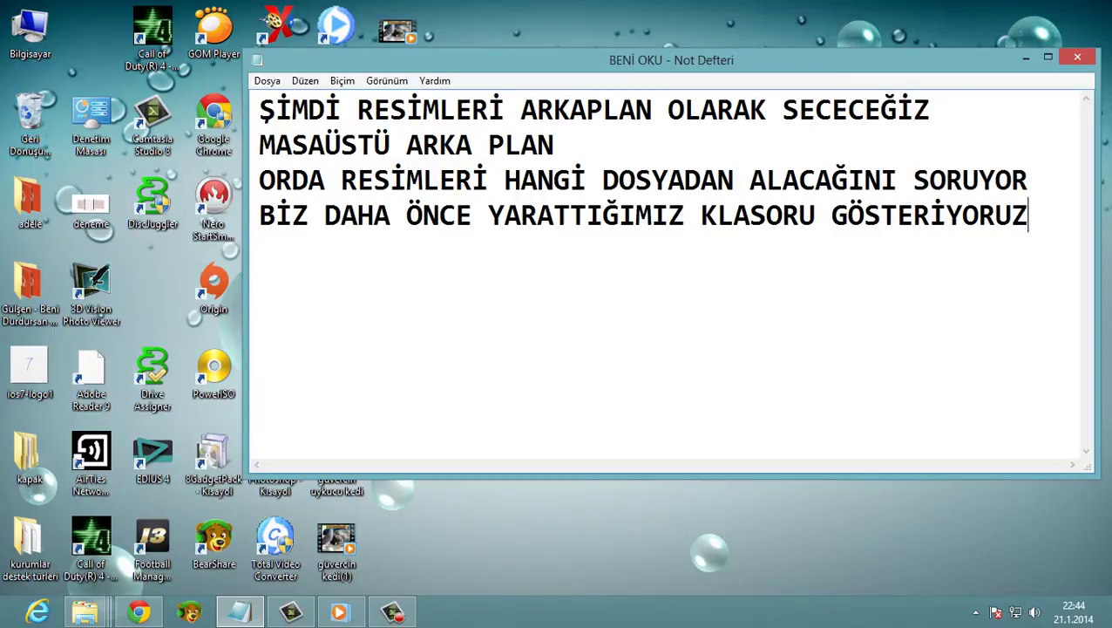
left_click_drag(1029, 215, 259, 109)
type("İ")
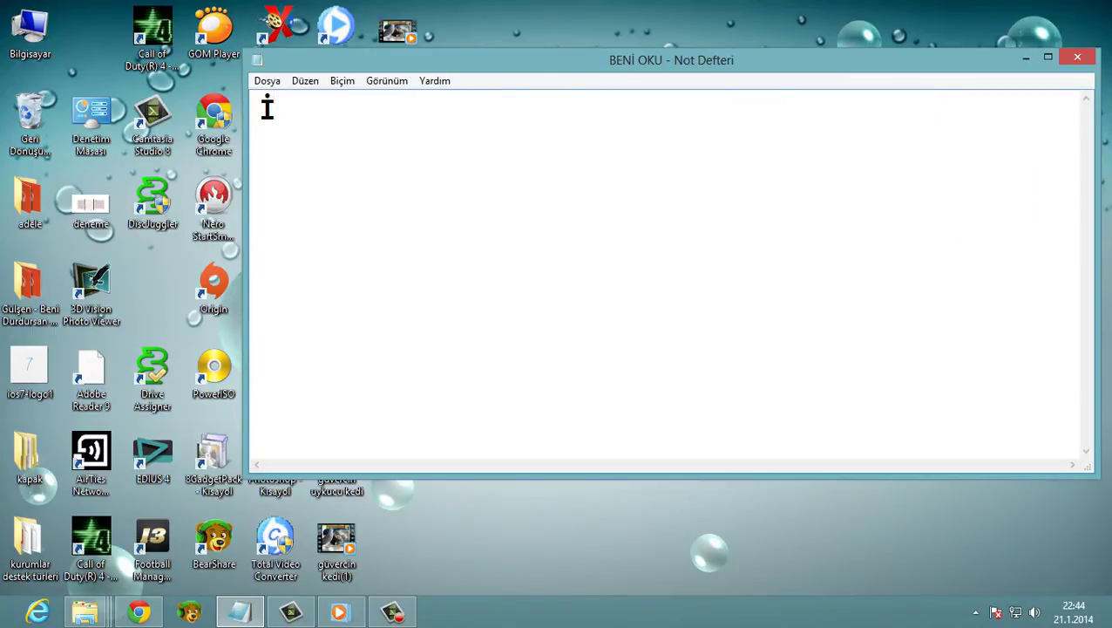
type("LK KISIM T")
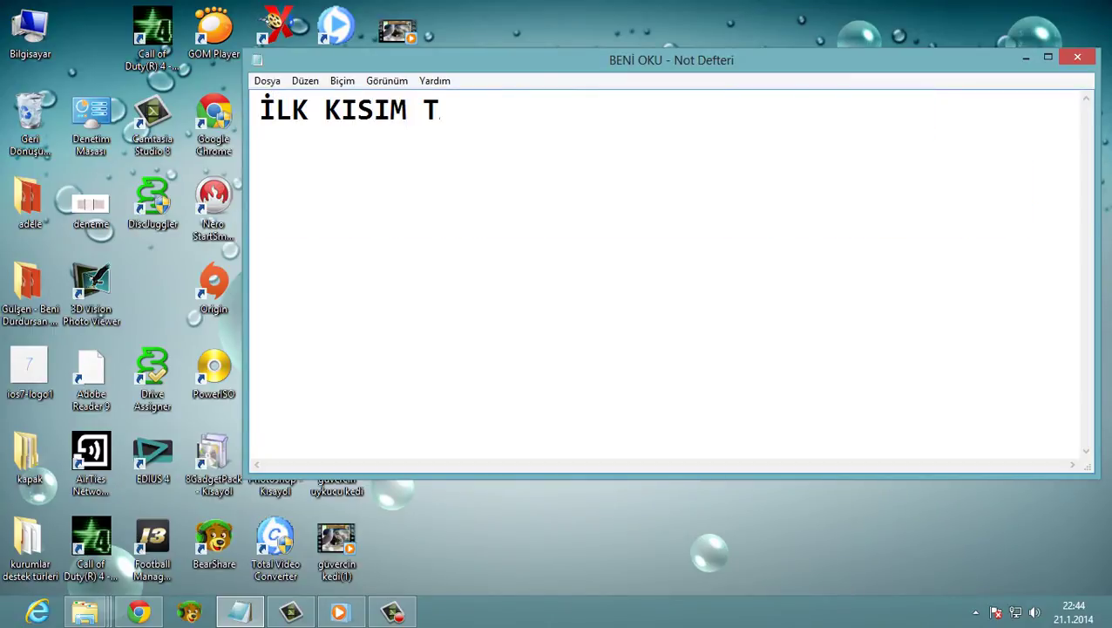
type("AMAM")
key("Return")
Step: Write "ŞİMDİ İNDİRDİĞİMİZ İCONLARI OLAN İKONLARLA DEĞİŞİTİRİCEZ" as the second line of the note
type("ŞİM")
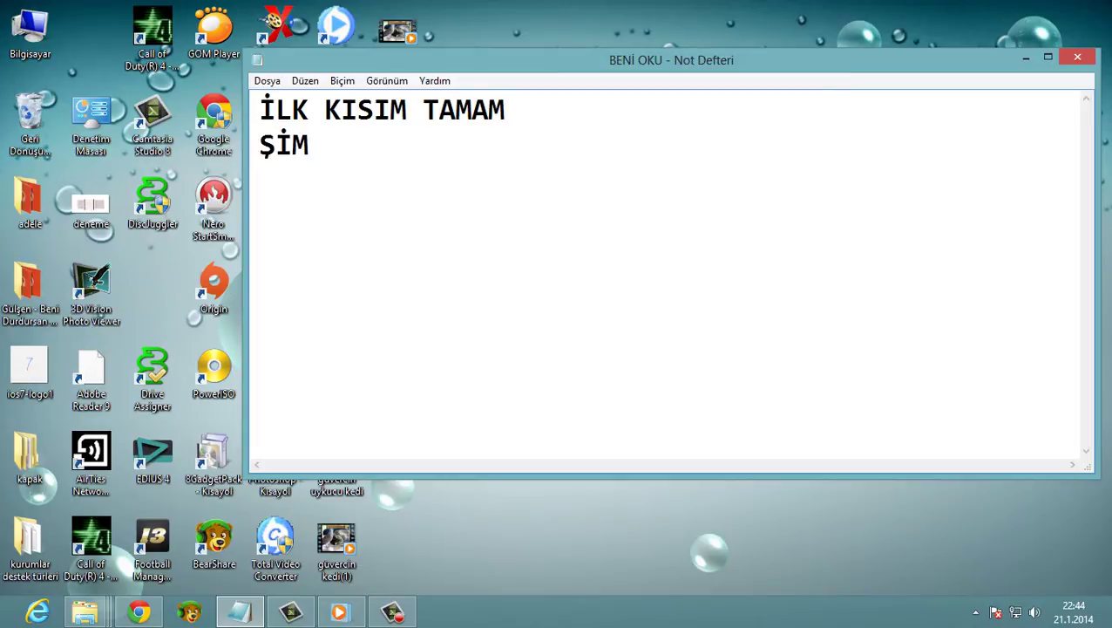
type("Dİ İNDİRDİĞ")
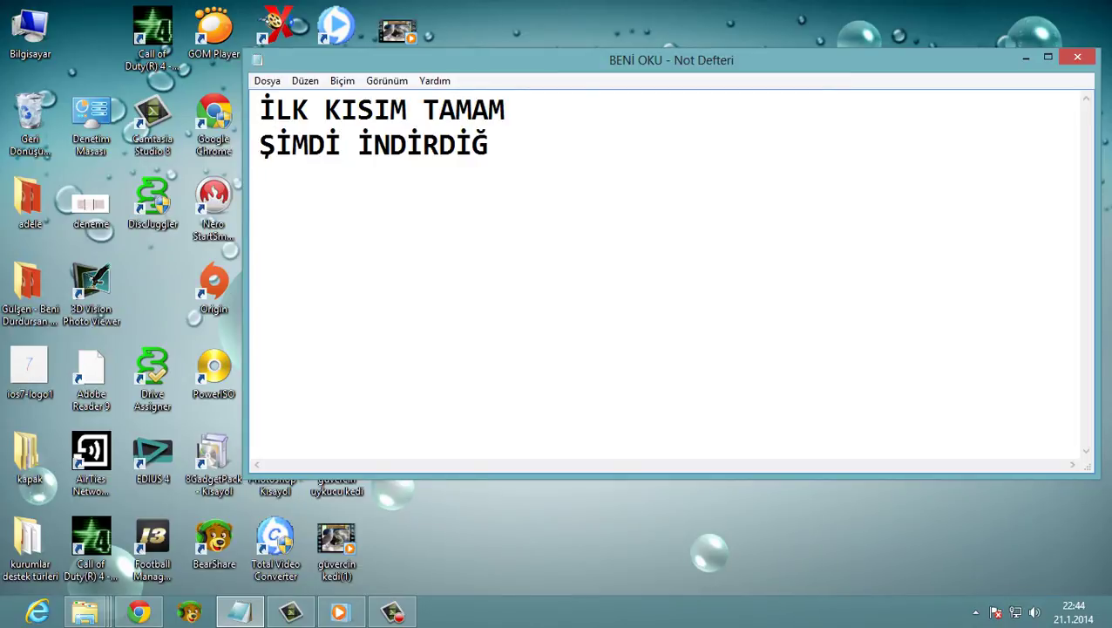
type("İMİZ İCONLARI")
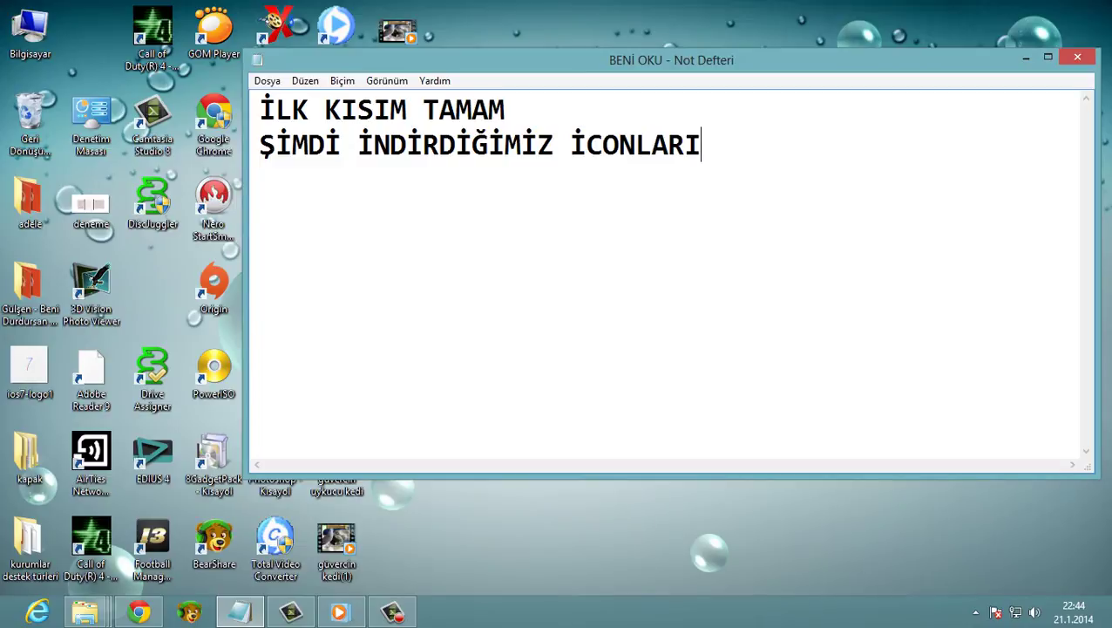
key("BackSpace")
type("I OLAN")
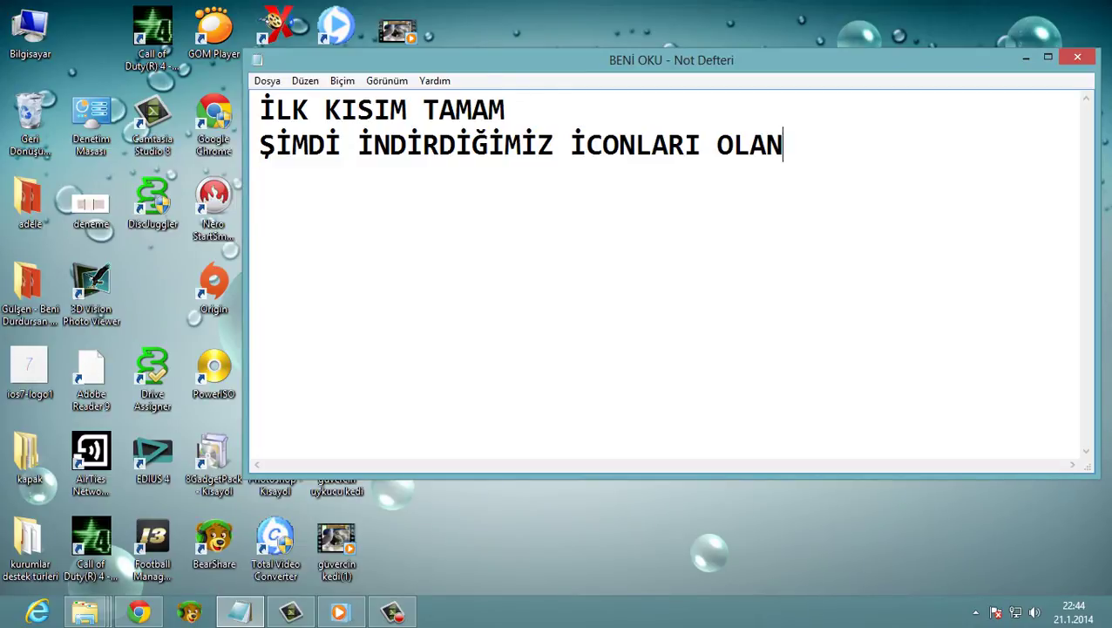
type(" İKONLARL")
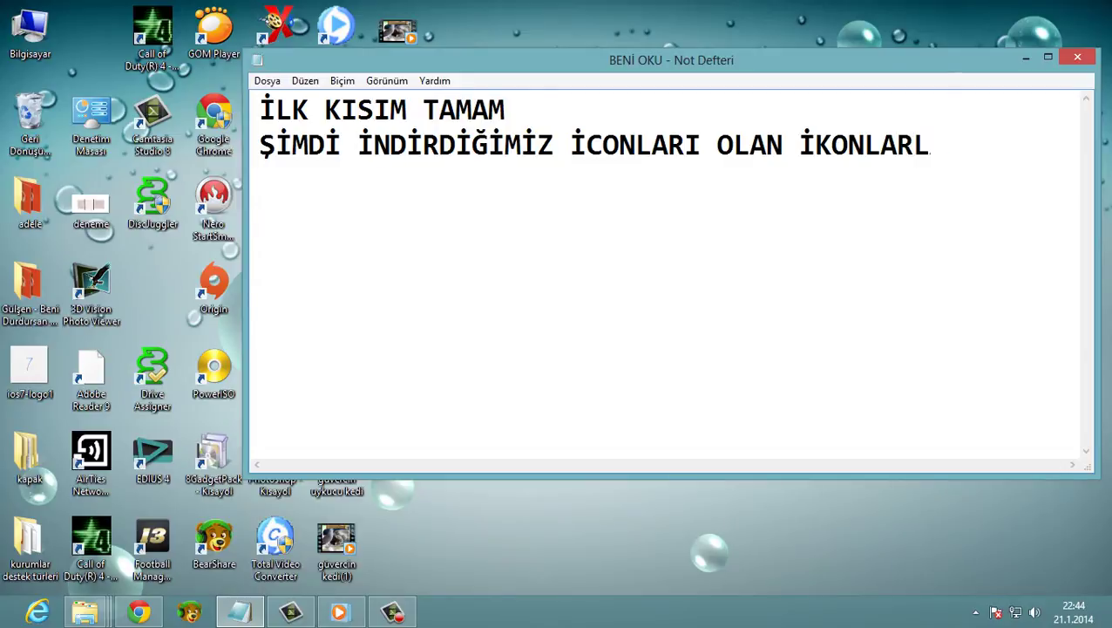
type("A DEĞİŞİT")
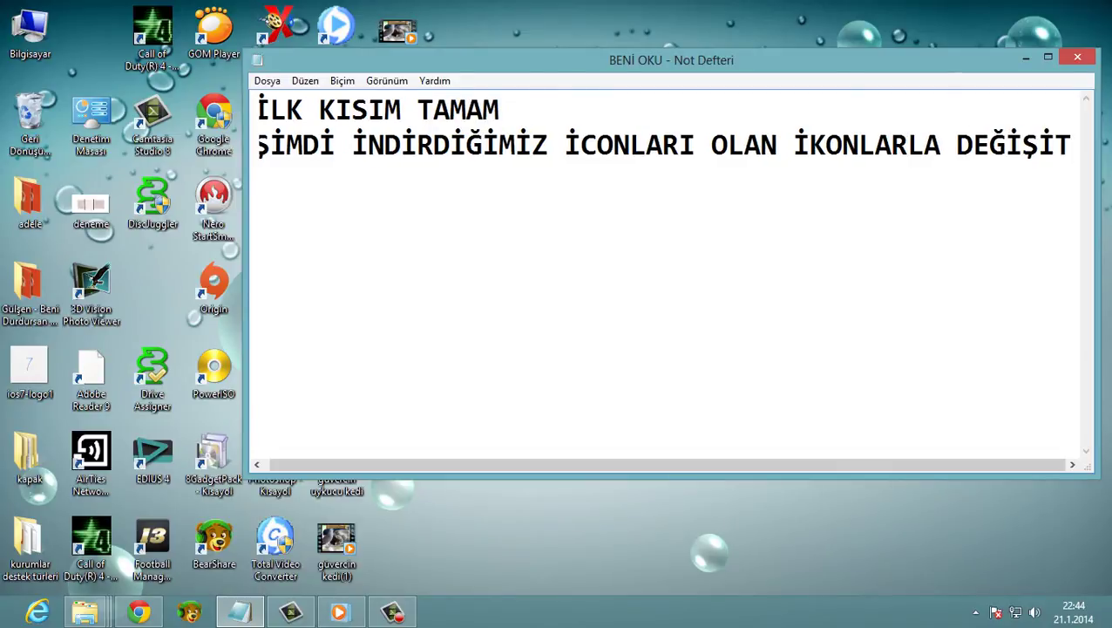
type("İRİCEZ")
Step: Add "ÖNCELİKLE TEMEL UYGULAMALARIN İKONUNU" and "DEĞİŞTİRELİM" as the third and fourth lines of the note
key("Return")
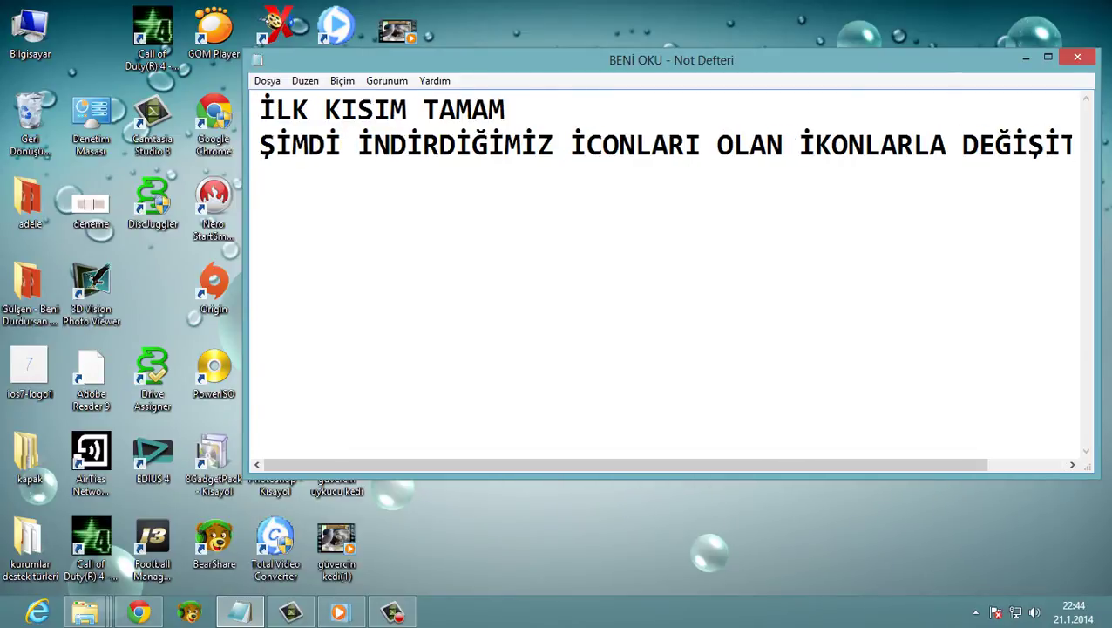
type("ÖNCELİK")
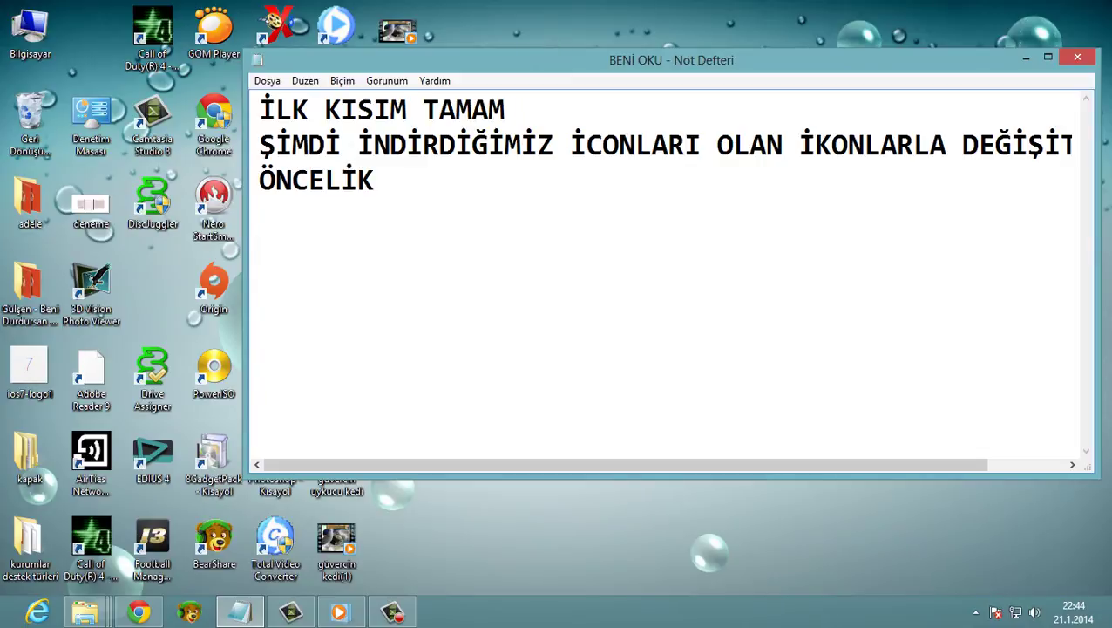
type("LE TEMEL UYG")
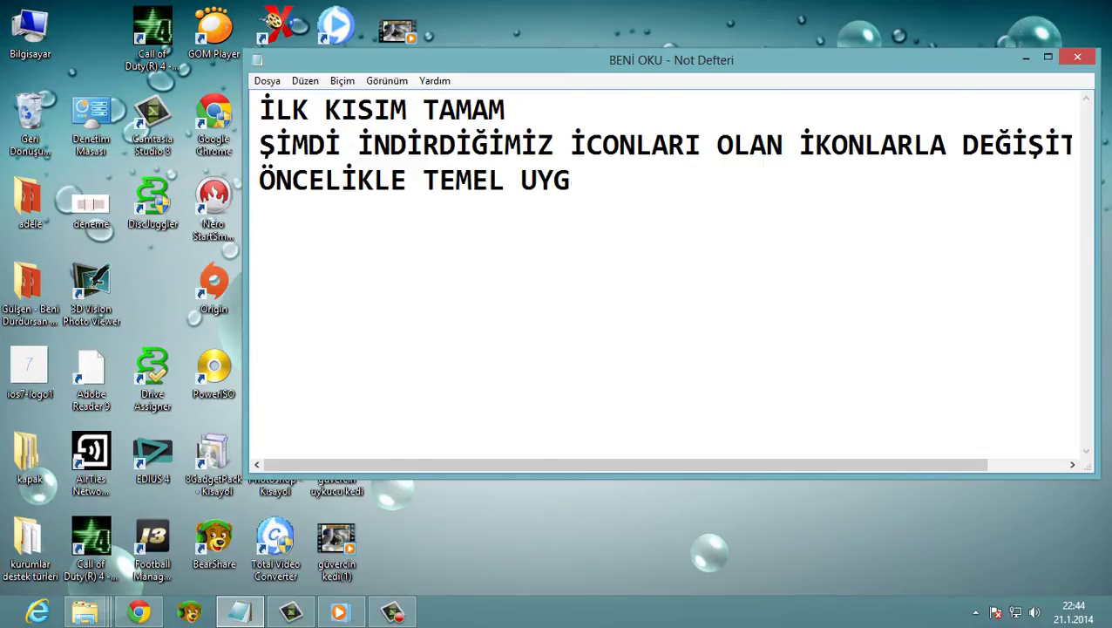
type("ULAMALARIN ")
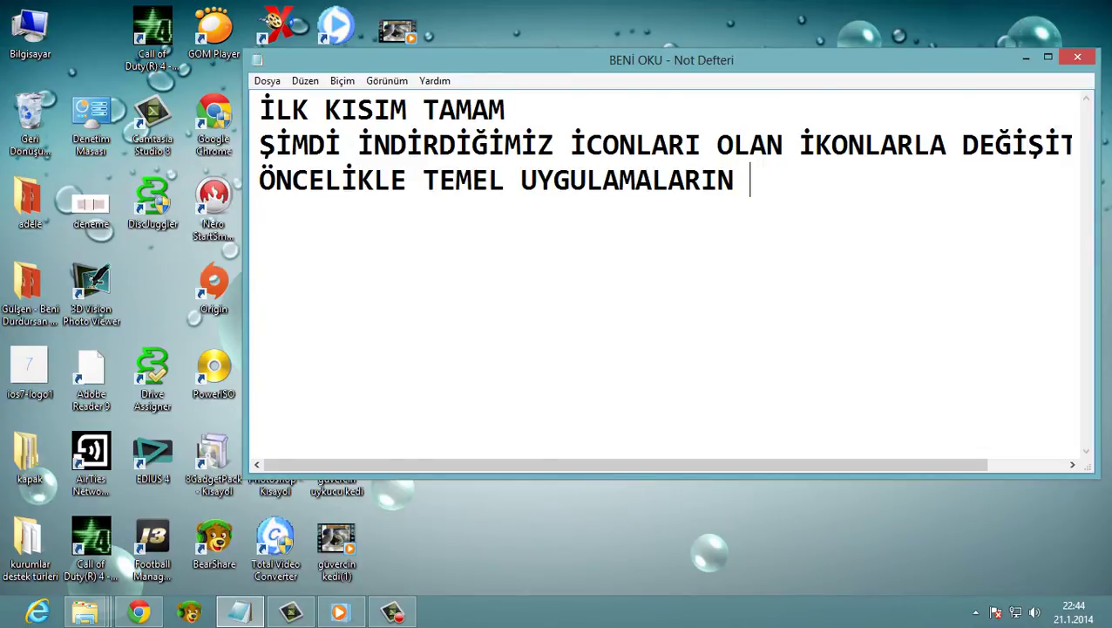
type("İKONUNU ")
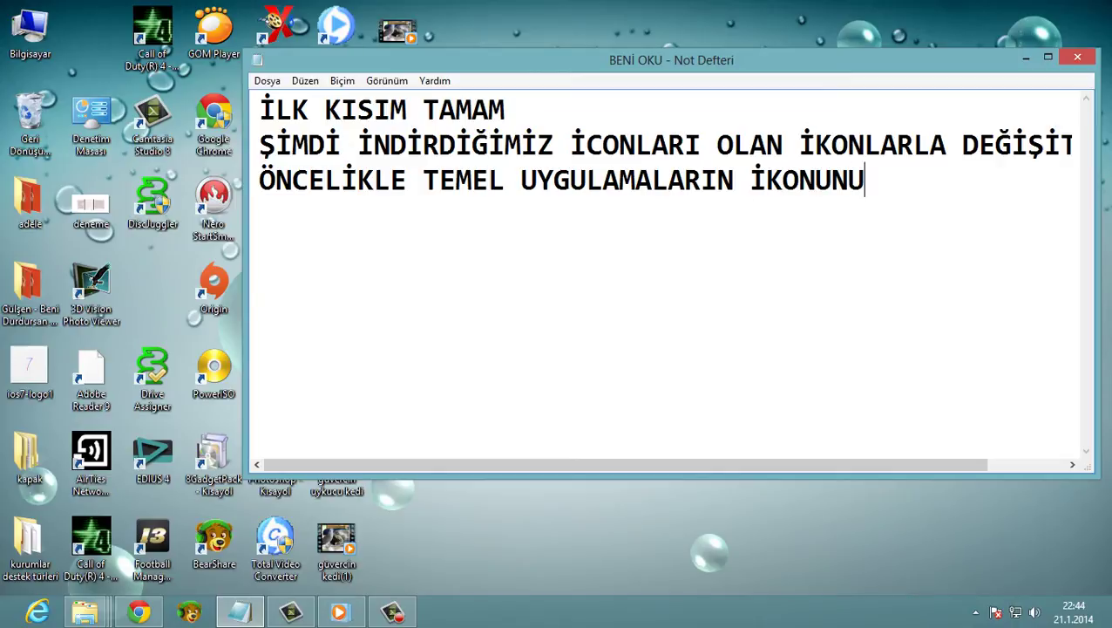
type("DEĞİŞTİR")
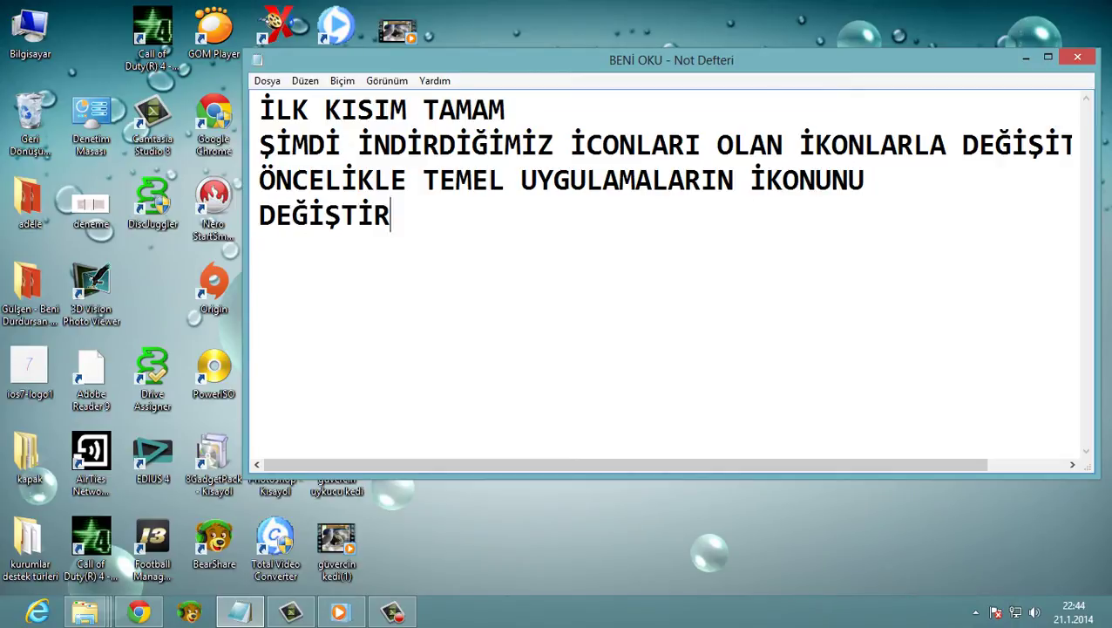
type("ELİM")
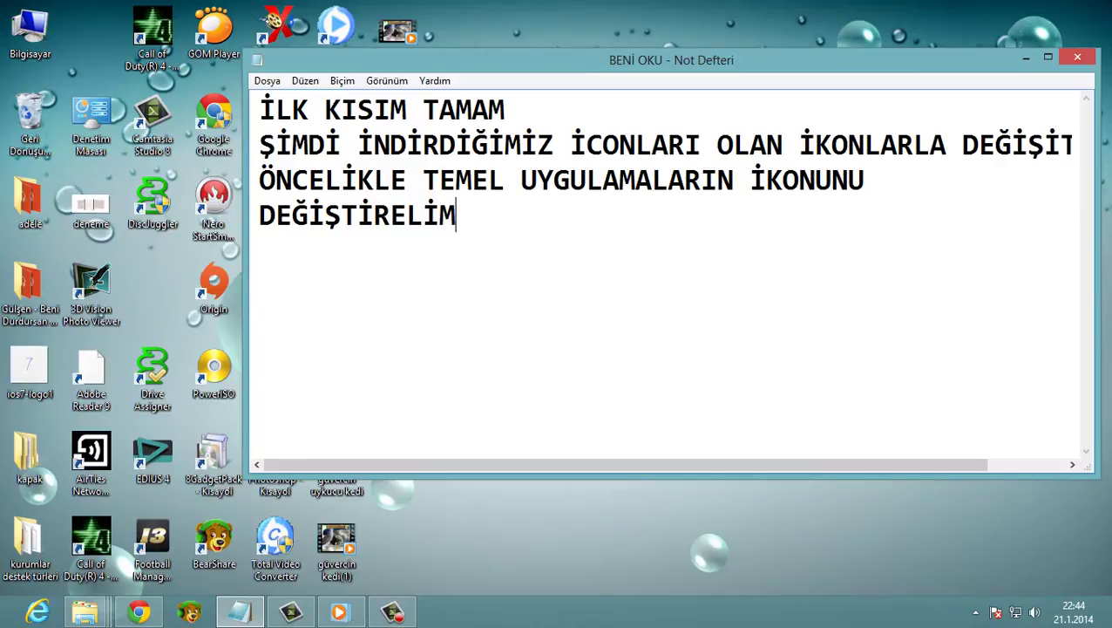
Step: Open the desktop icon settings from Kişiselleştirme, move that dialog aside and start changing the Bilgisayar icon
right_click(534, 554)
left_click(610, 542)
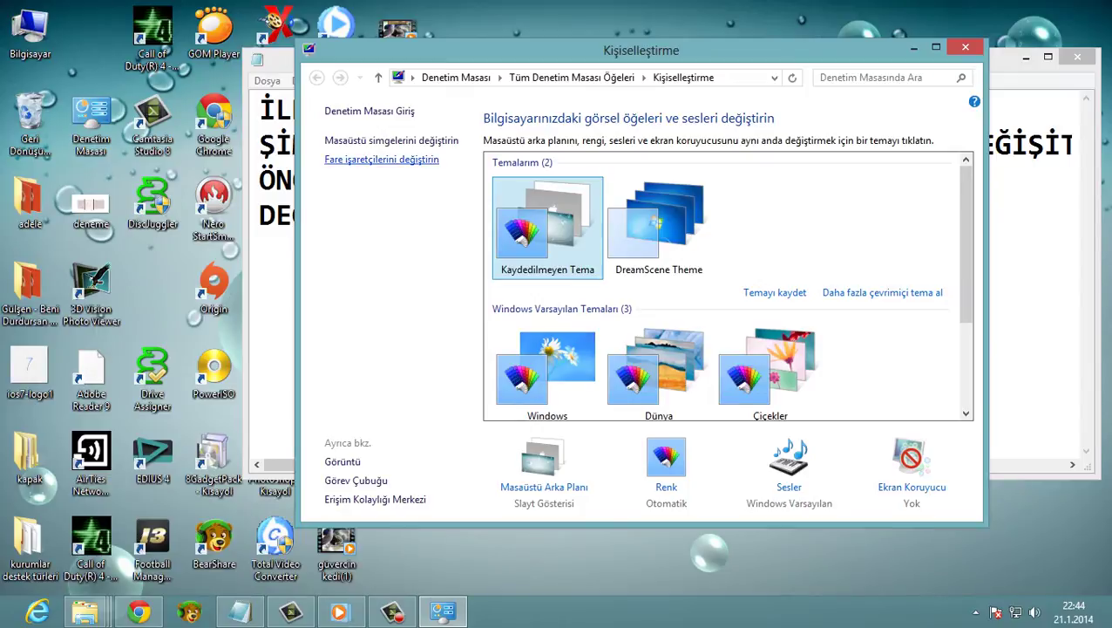
left_click(392, 140)
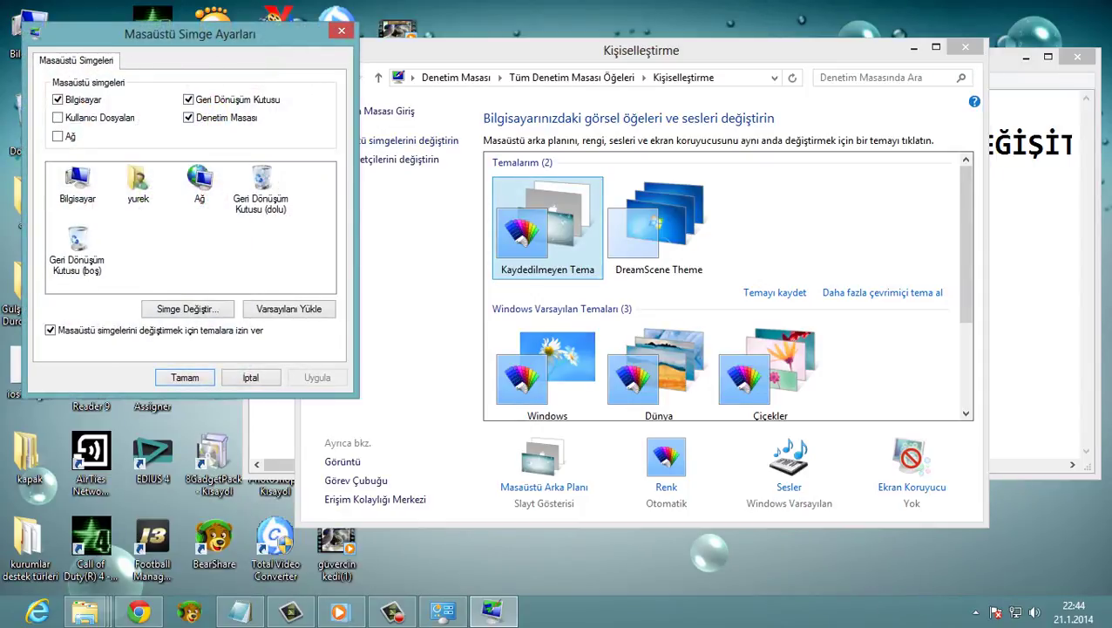
left_click_drag(190, 34, 498, 59)
left_click(384, 209)
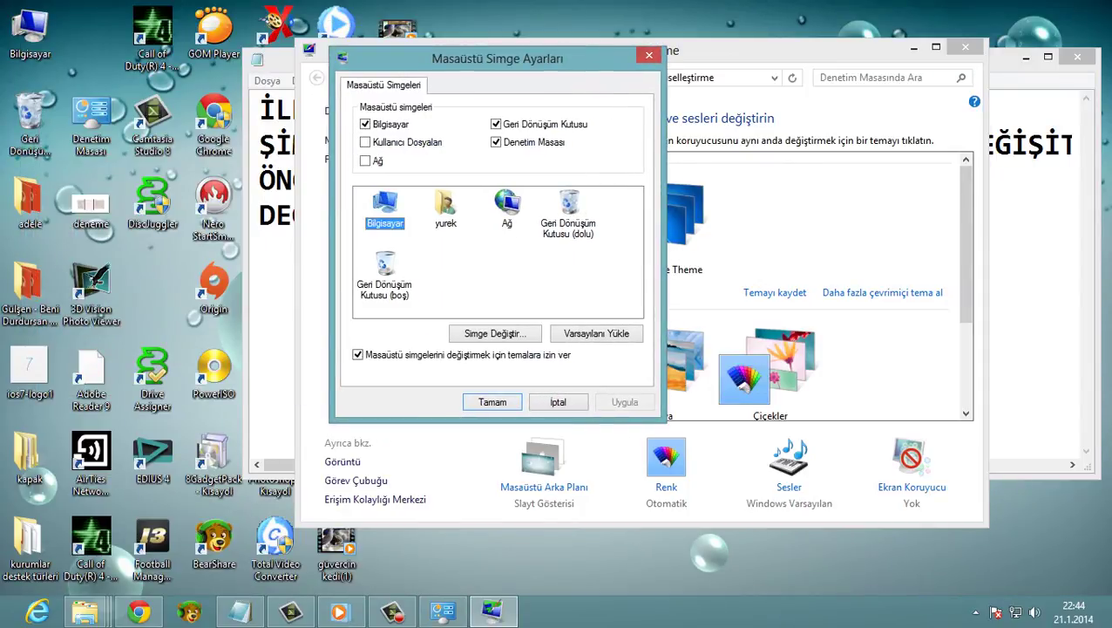
left_click(494, 333)
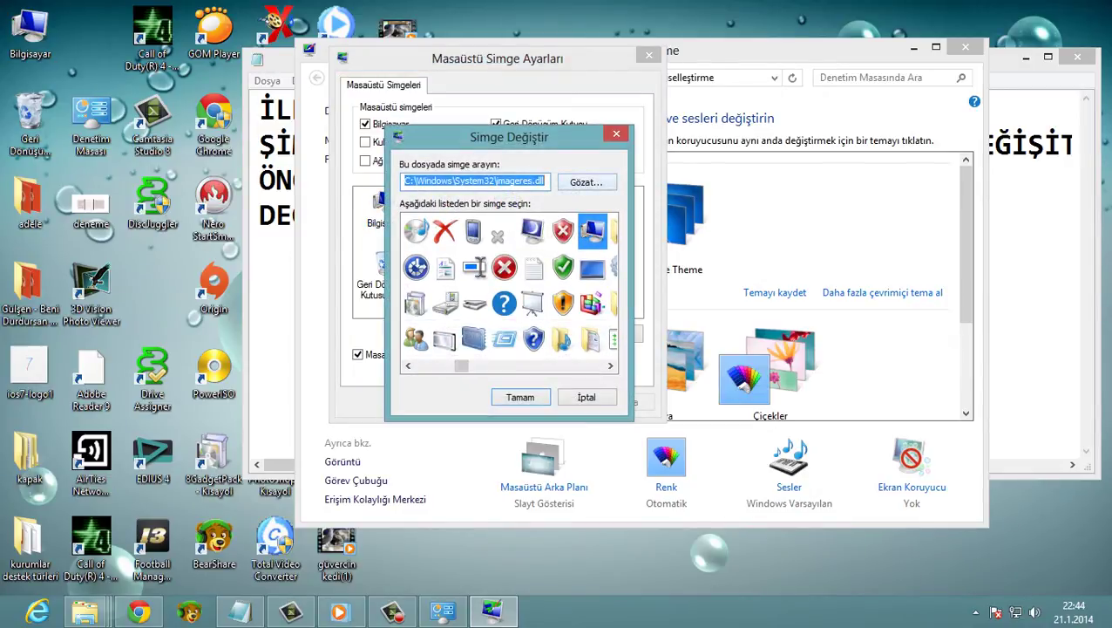
Step: Return to the BENİ OKU note, add the line "ÖNCEDEN OLUŞTURDUGUMUZ İKON KLASORUNDEN İKON SECİYORUZ" and widen the note window
left_click(239, 611)
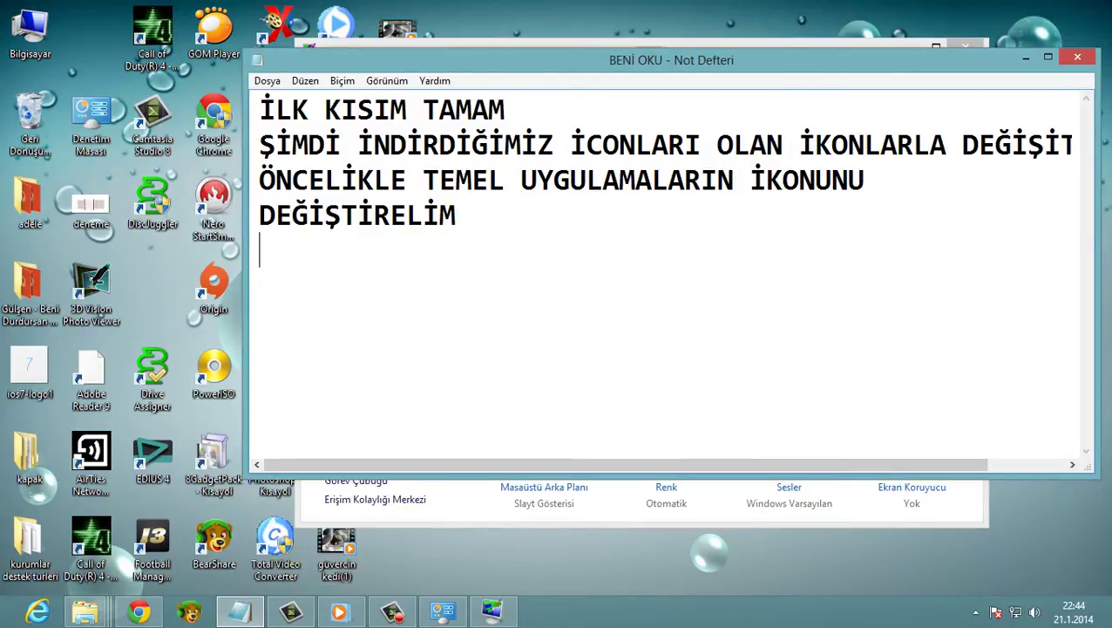
type("ÖNCEDEN")
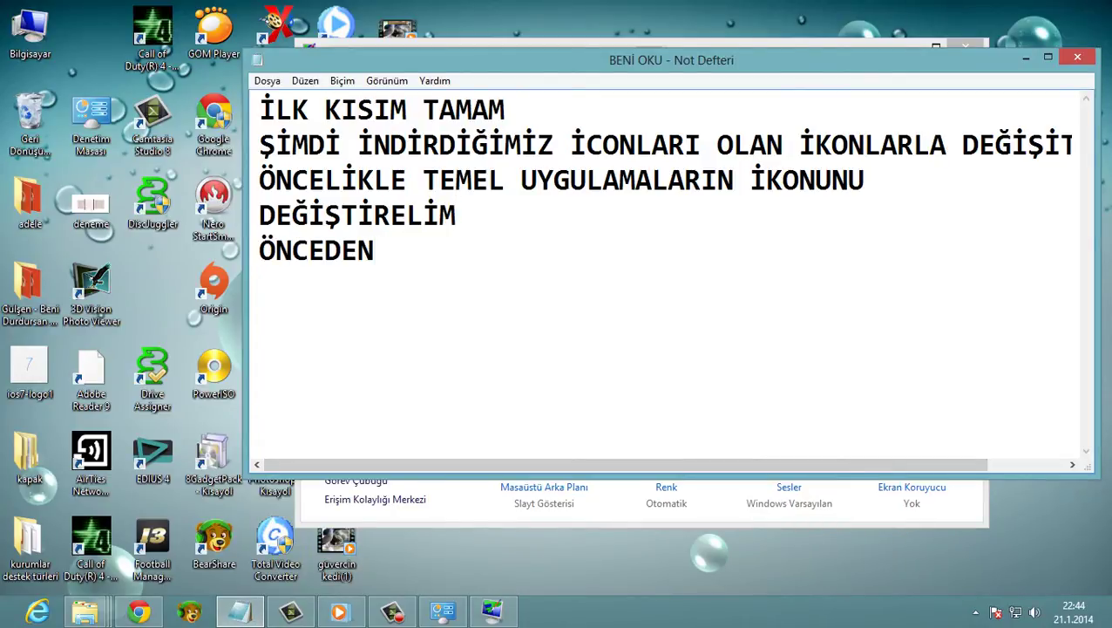
type(" OLUŞTURD")
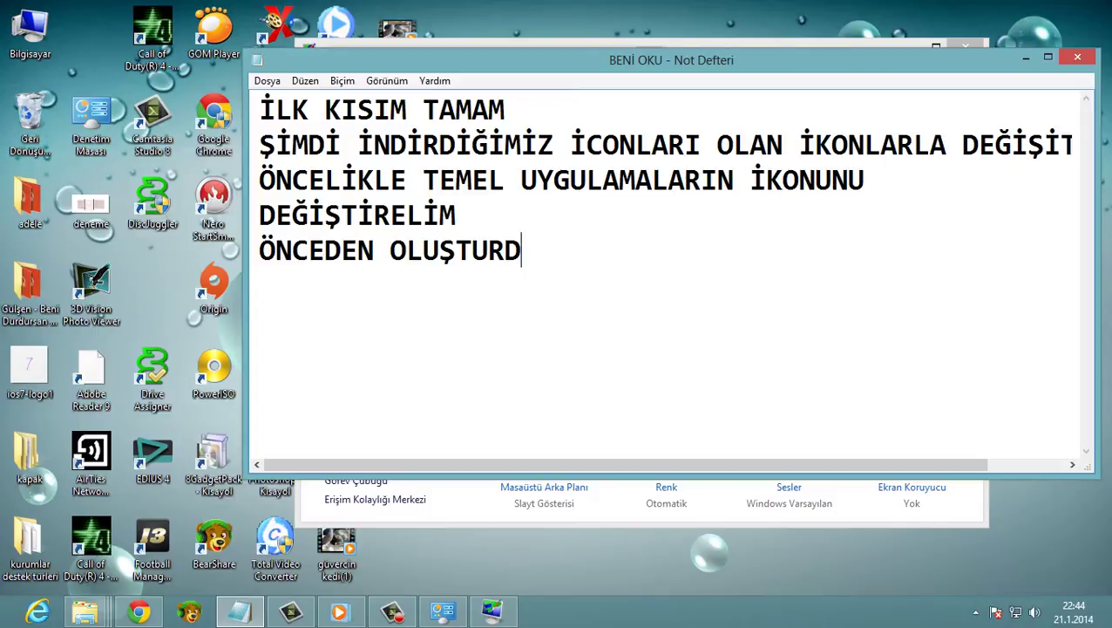
type("UGUMUZ ")
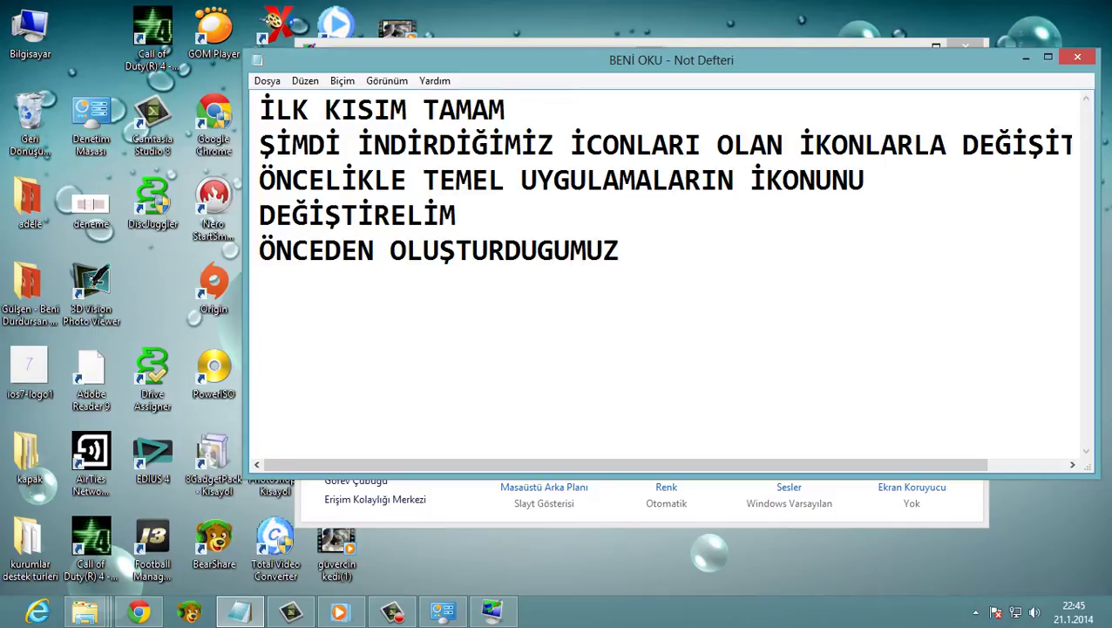
type("İKON")
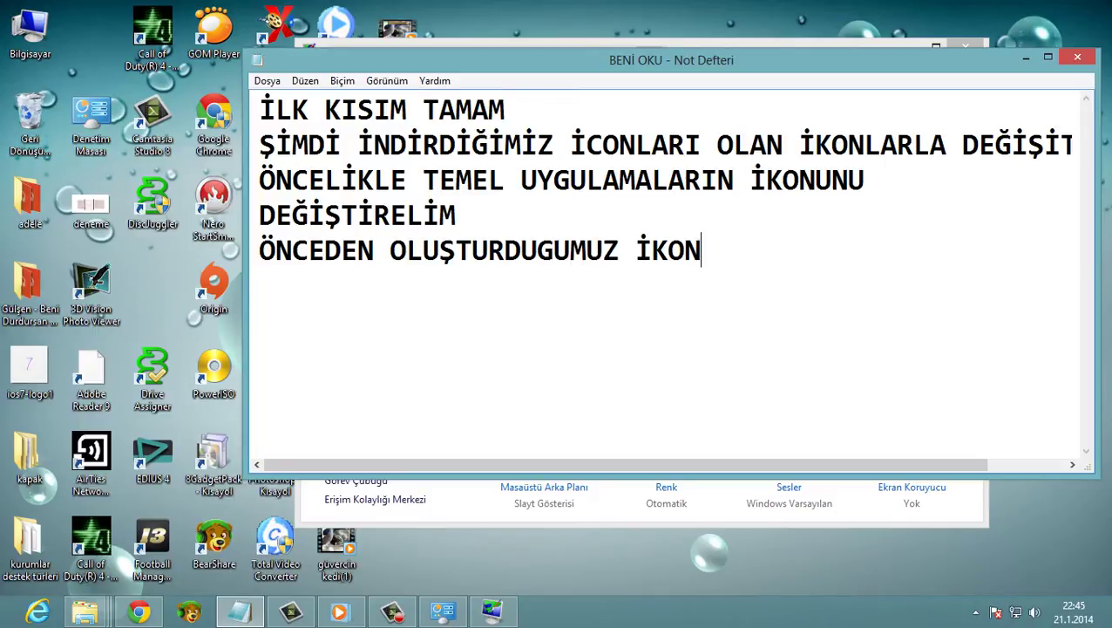
type(" KLASORUND")
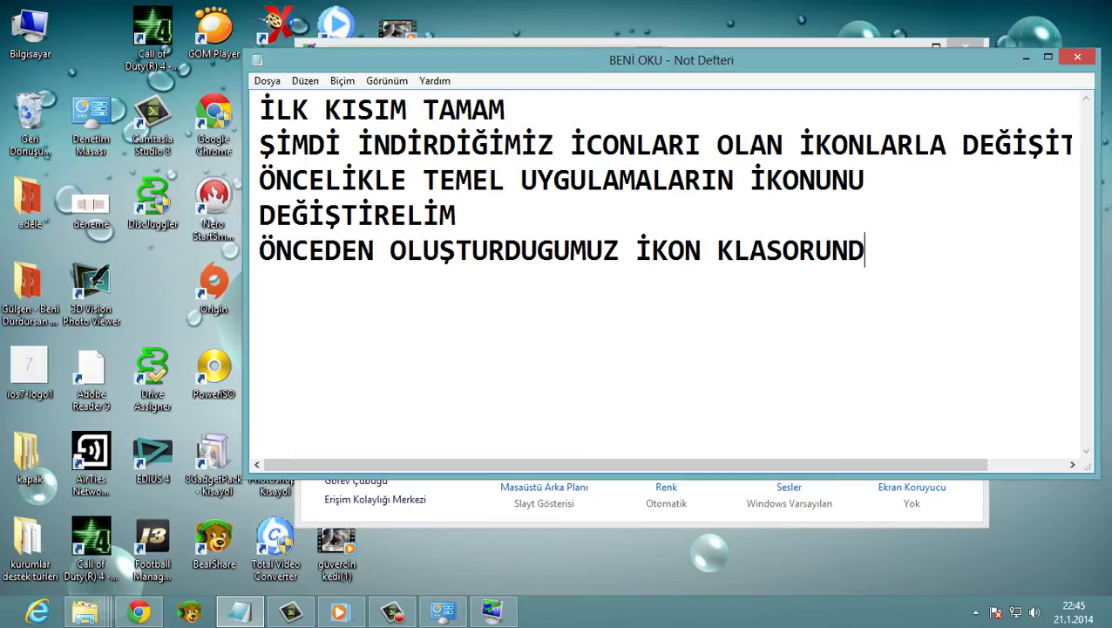
type("EN İKON")
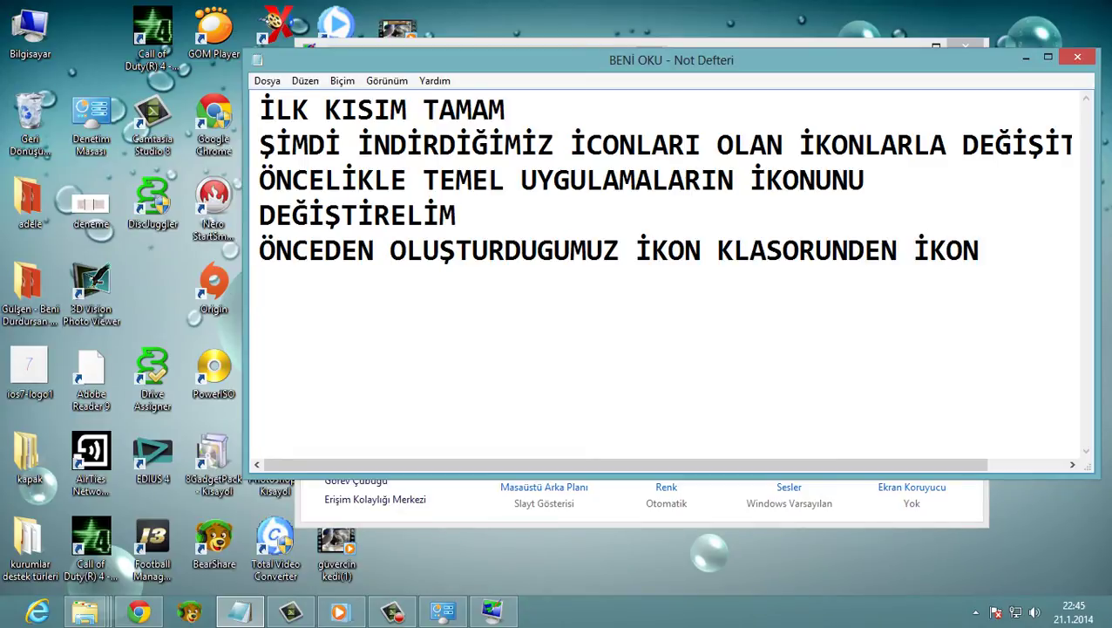
type(" SECİYORUZ")
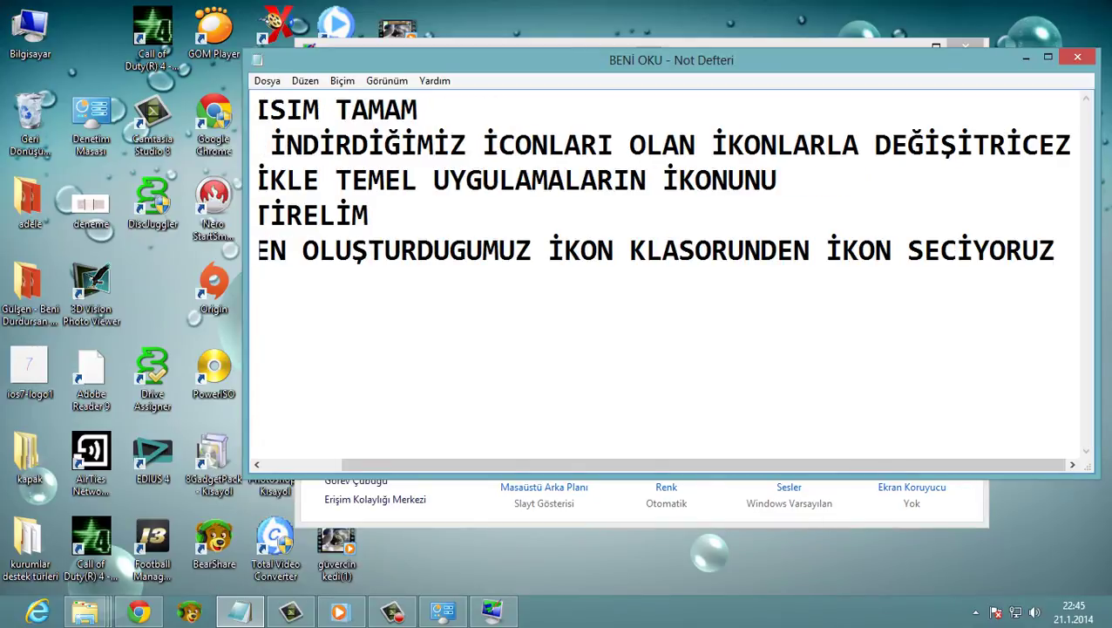
key("Return")
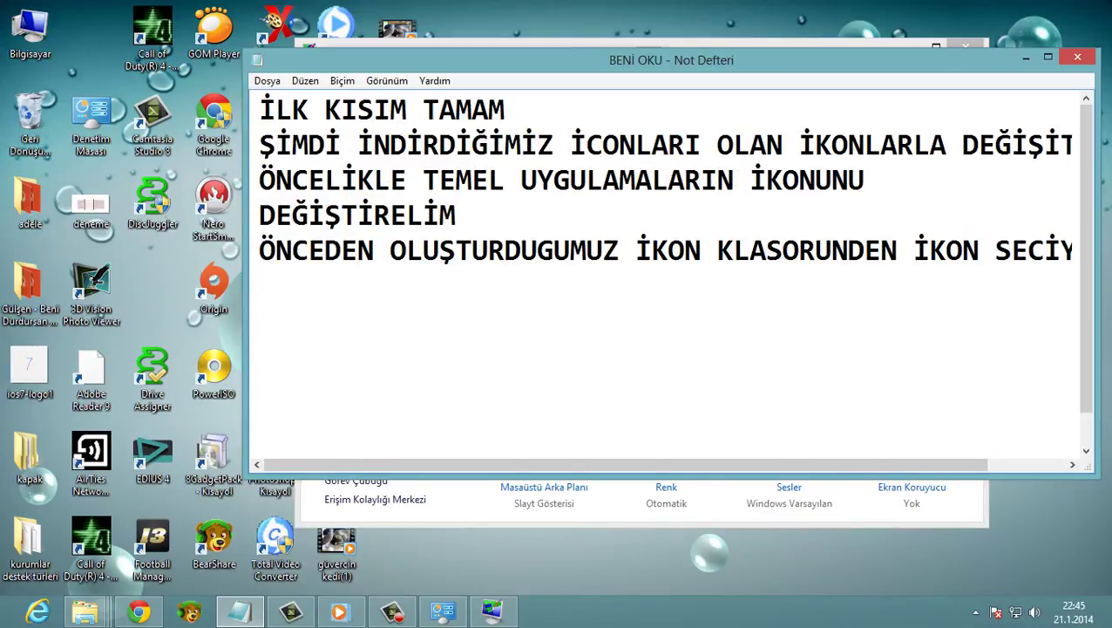
left_click_drag(245, 292, 193, 292)
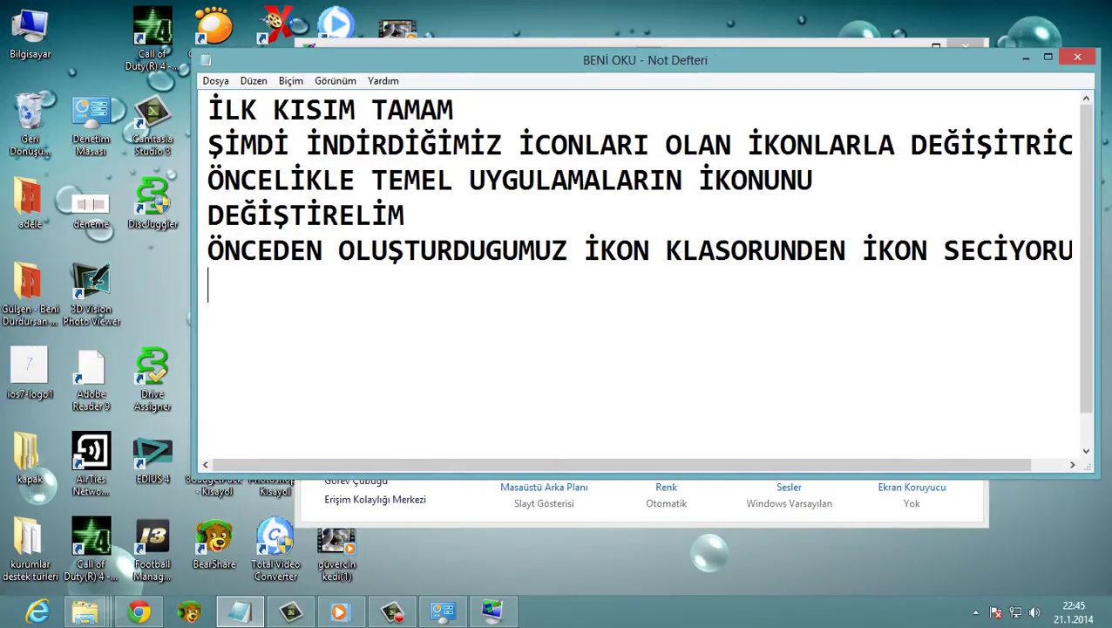
Step: Back in Simge Değiştir, assign the 05_apple icon from the desktop's icon folder to Bilgisayar
left_click(494, 611)
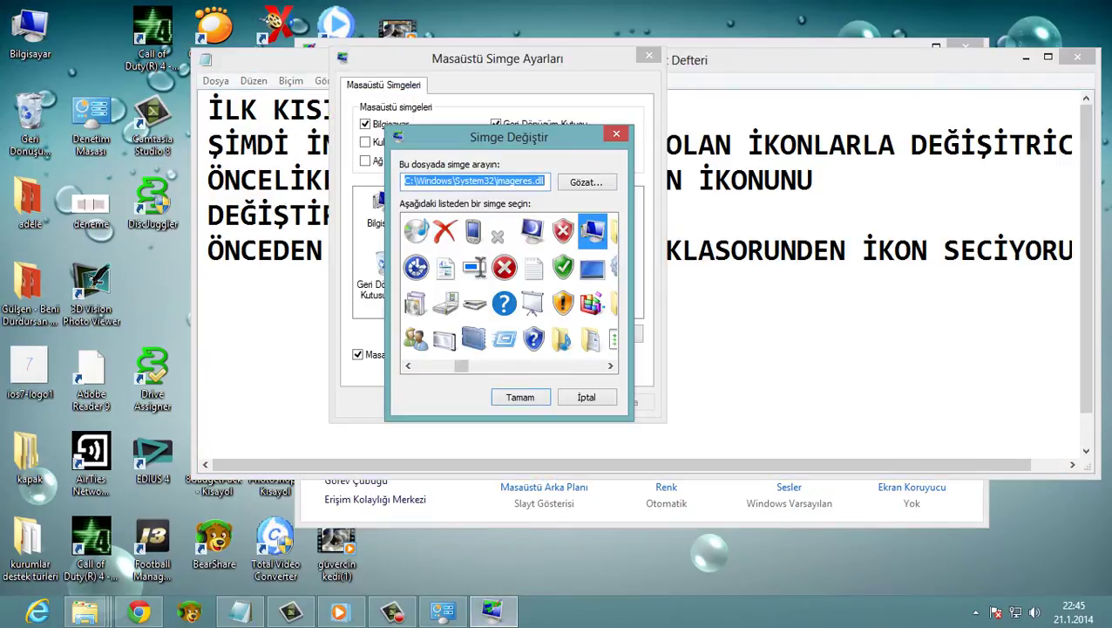
left_click(587, 182)
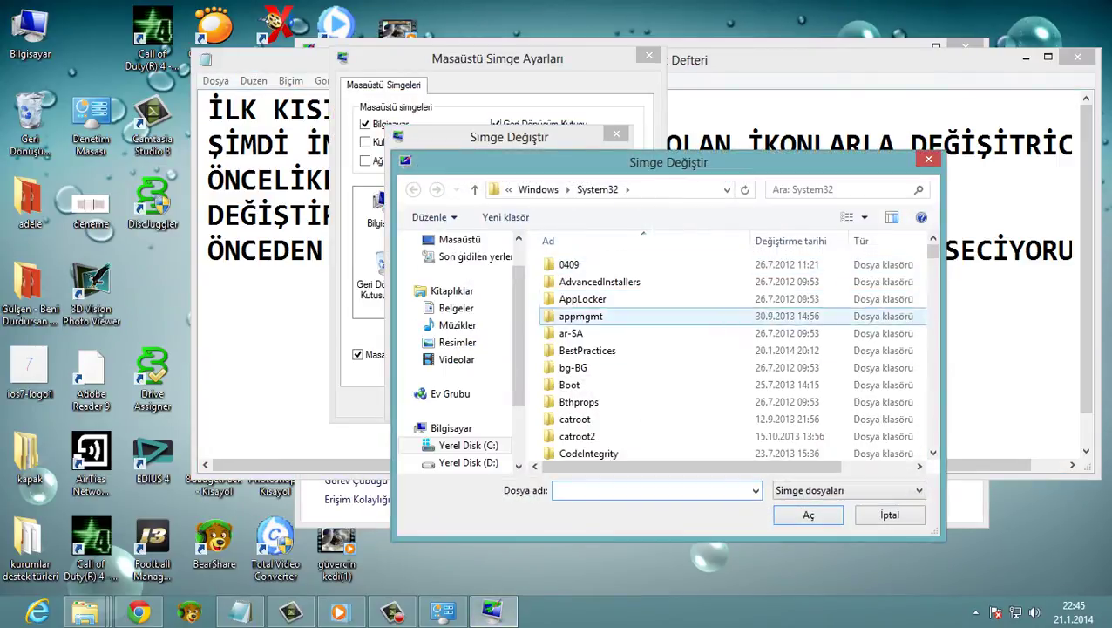
left_click(459, 240)
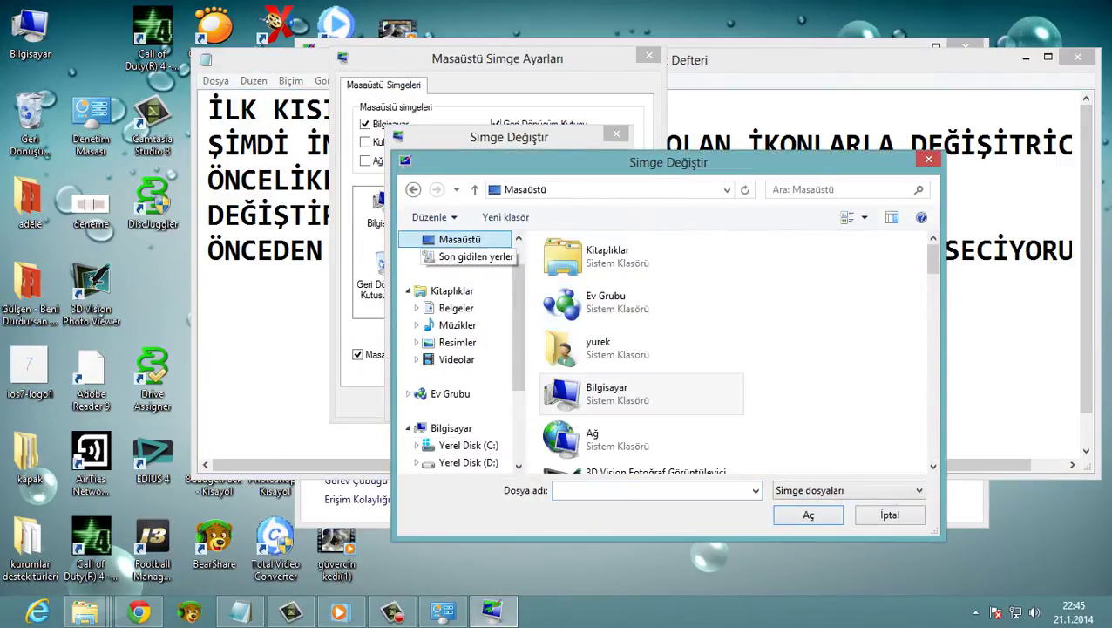
left_click_drag(934, 260, 933, 401)
scroll(759, 261, "up", 2)
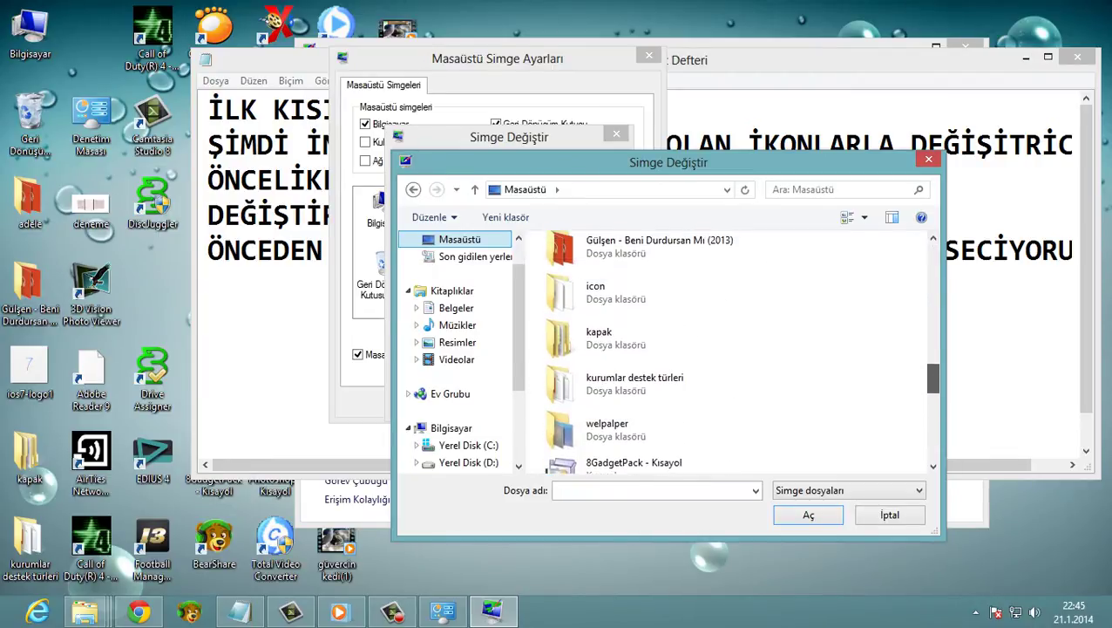
double_click(663, 292)
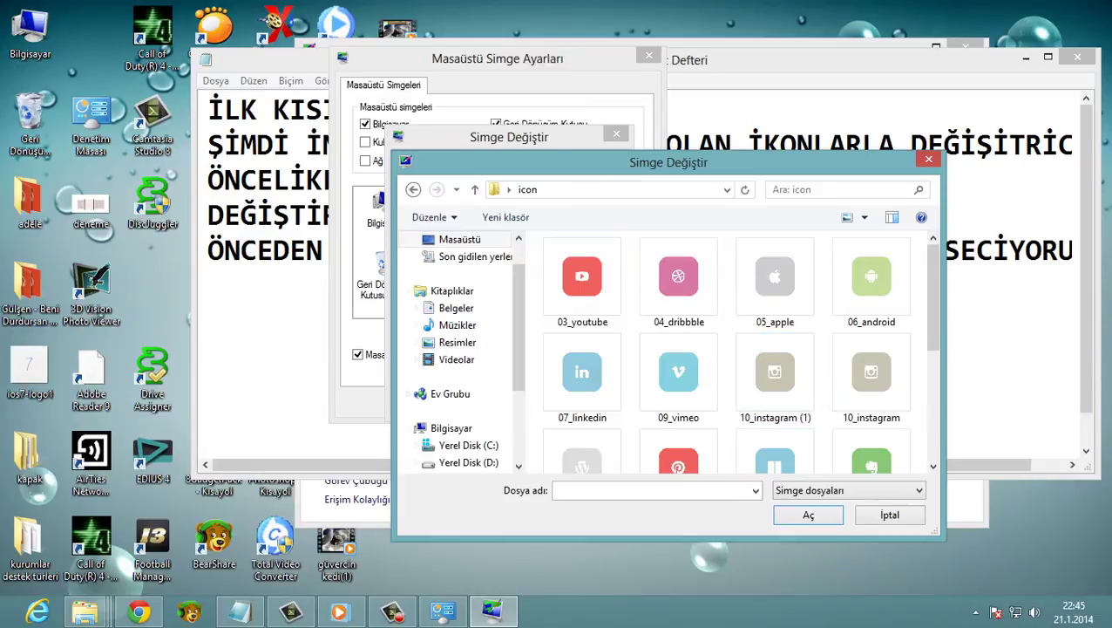
left_click(775, 283)
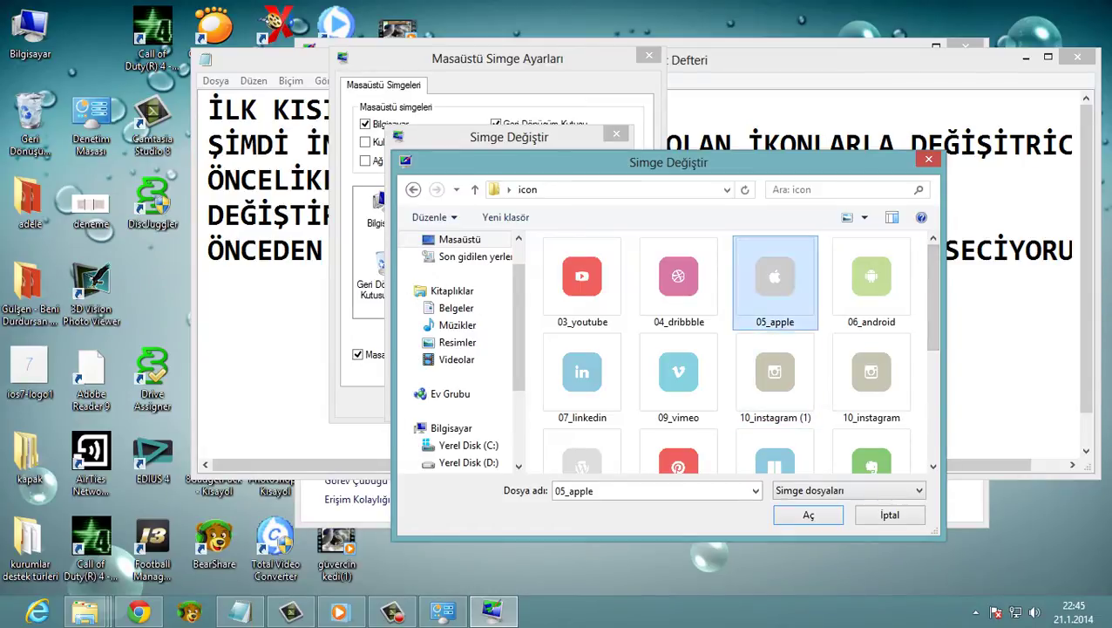
left_click(808, 516)
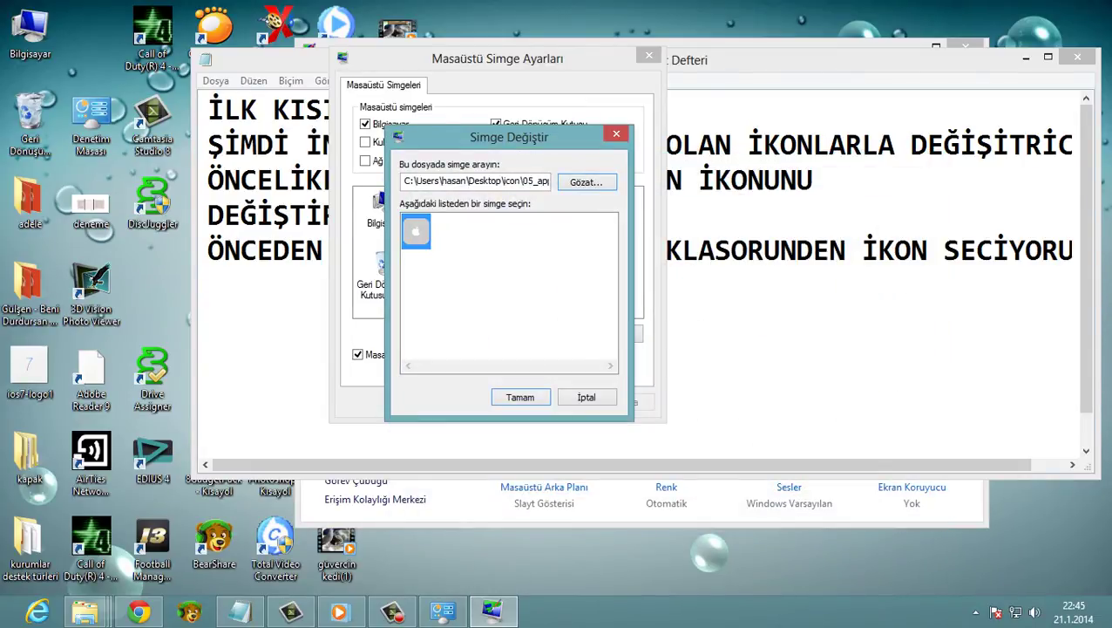
left_click(520, 398)
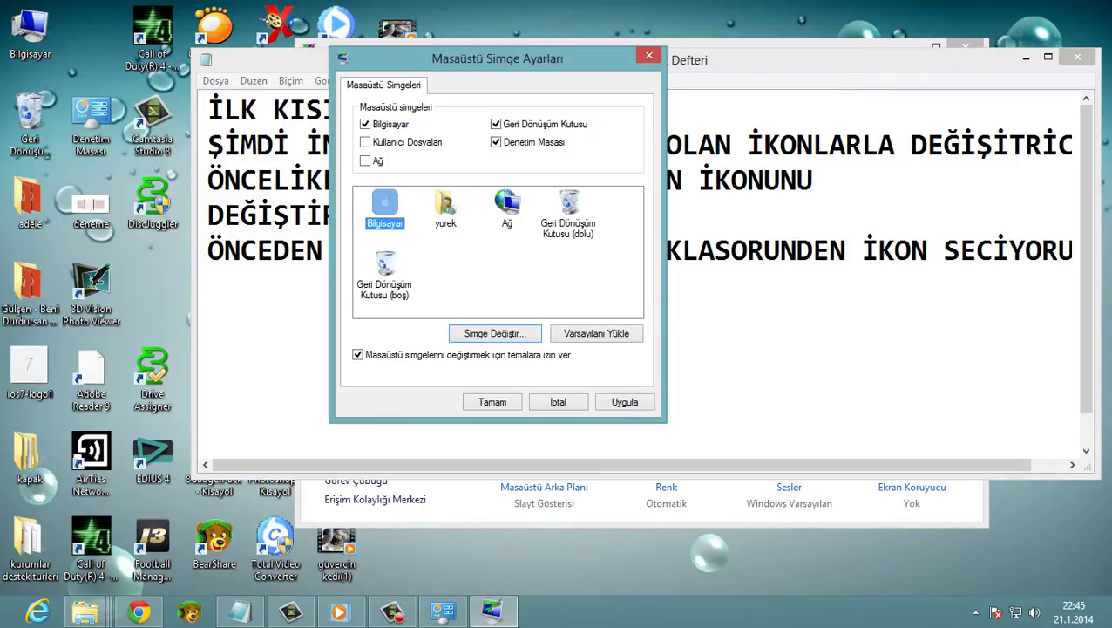
Step: Empty the desktop's Geri Dönüşüm Kutusu and confirm the permanent deletion of its items
right_click(32, 116)
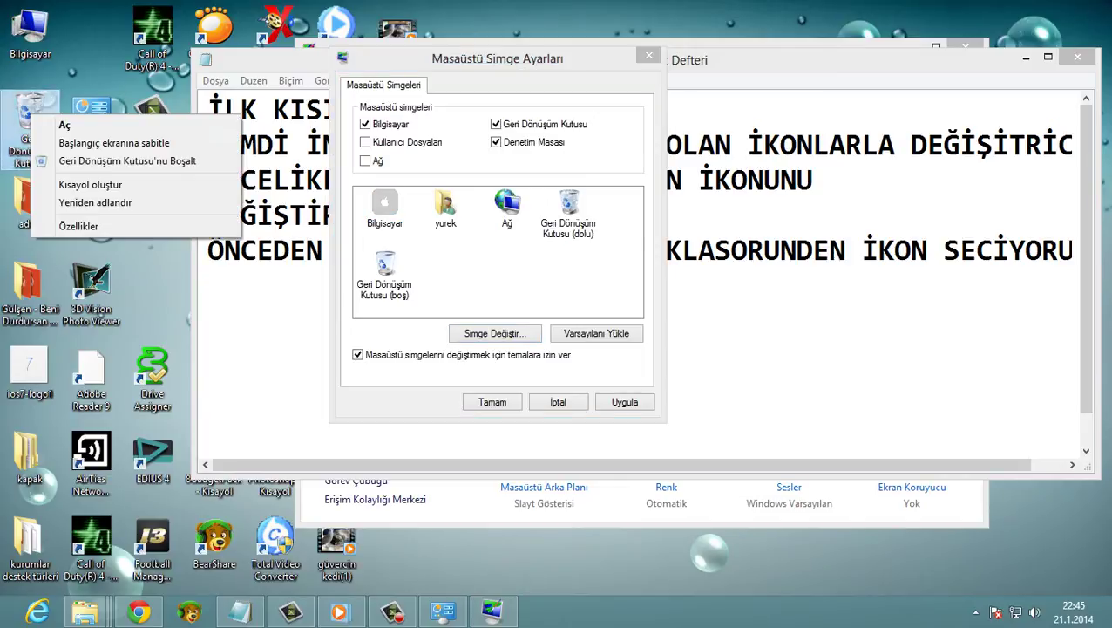
left_click(128, 161)
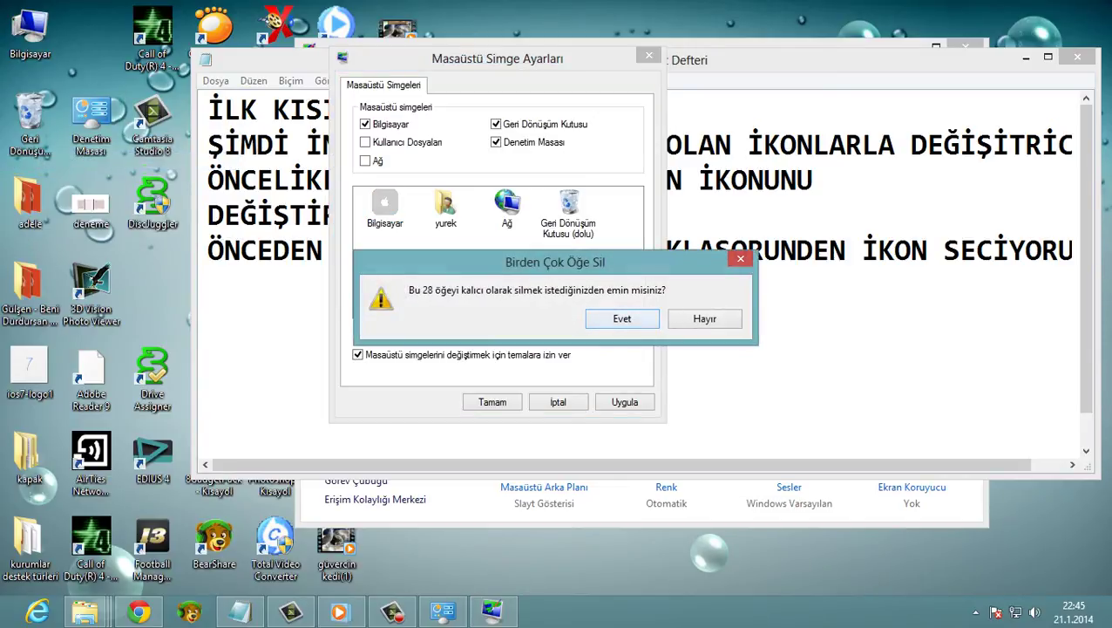
key("Return")
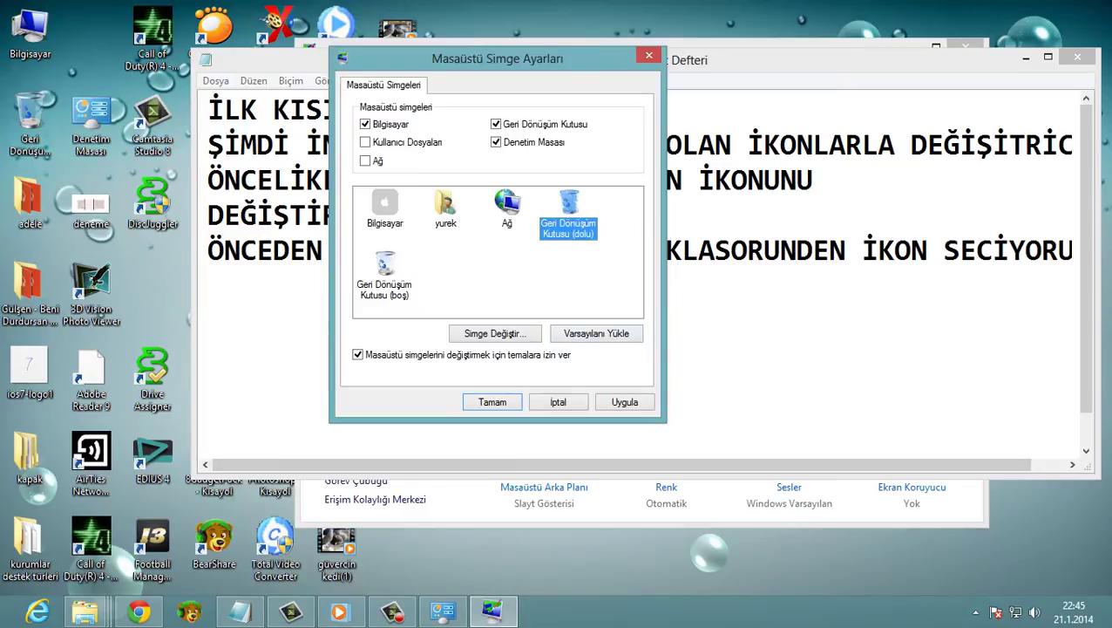
Step: Assign the 23_envato icon from the desktop's icon folder to Geri Dönüşüm Kutusu (dolu)
left_click(495, 334)
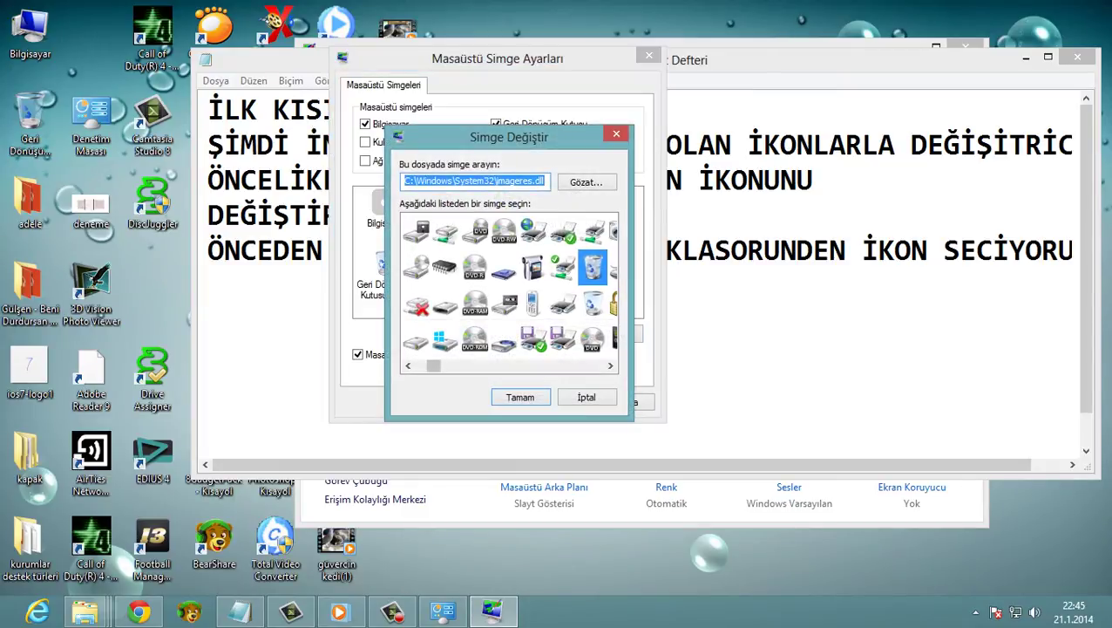
left_click(586, 182)
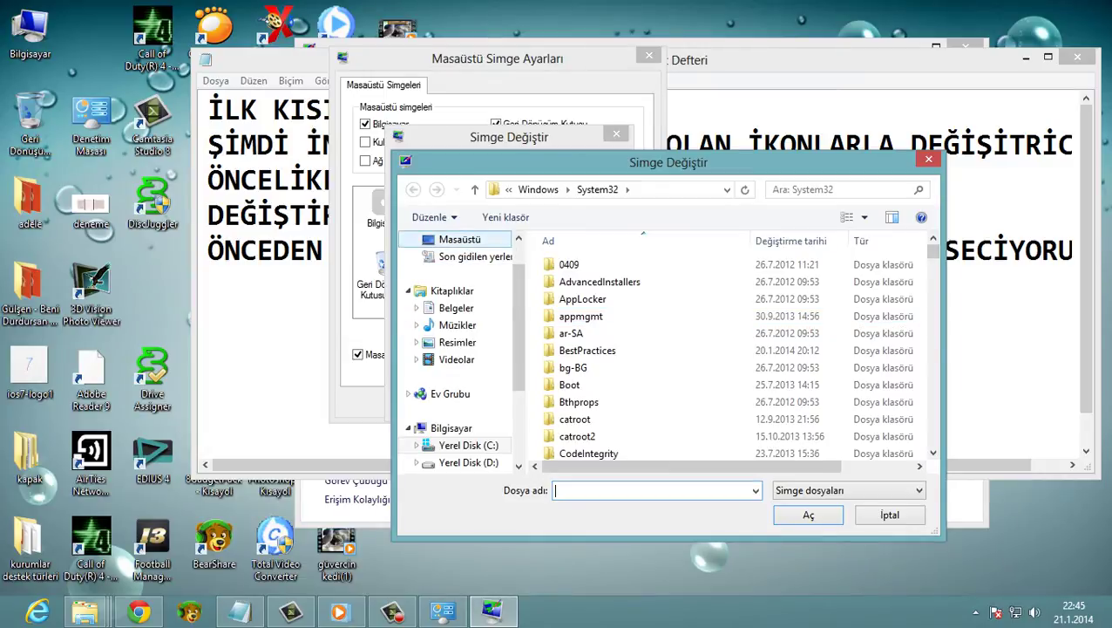
left_click(459, 240)
left_click_drag(933, 260, 934, 369)
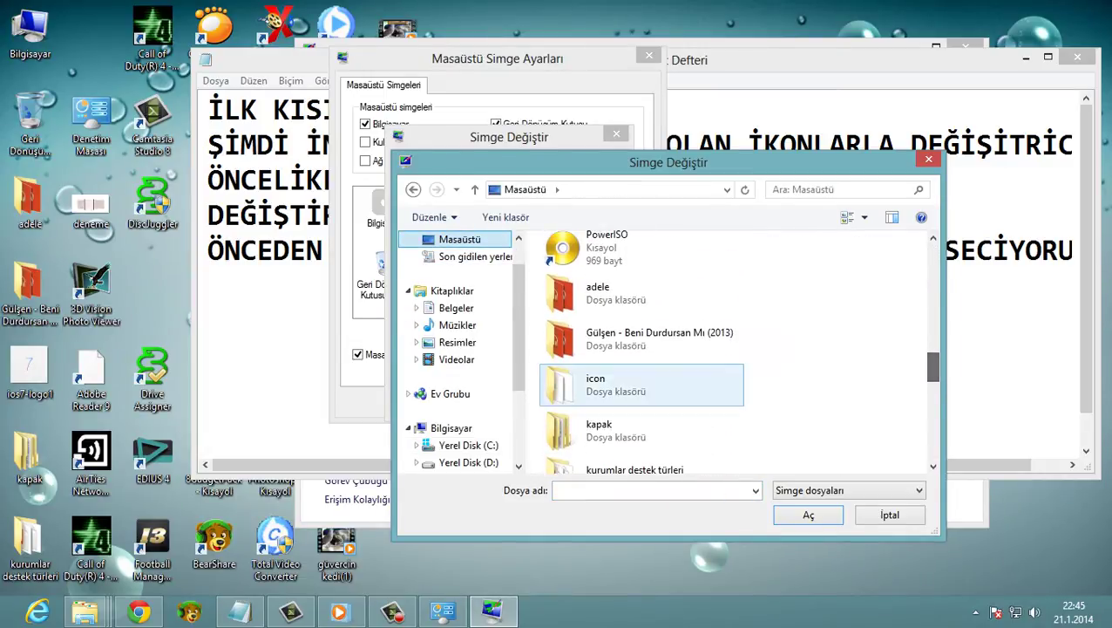
double_click(595, 376)
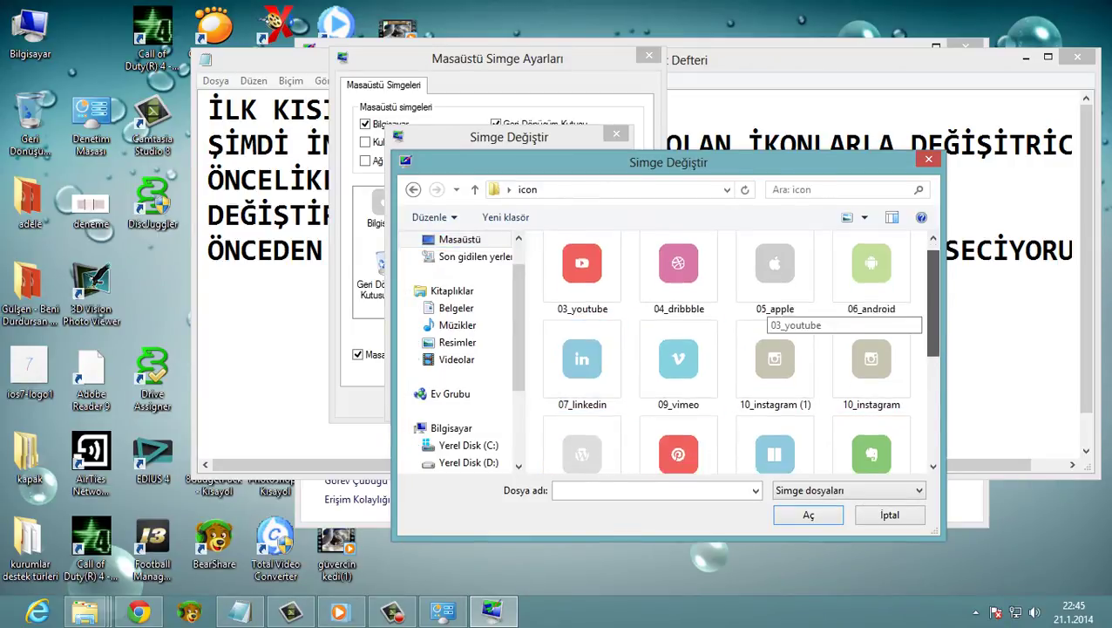
scroll(880, 314, "down", 3)
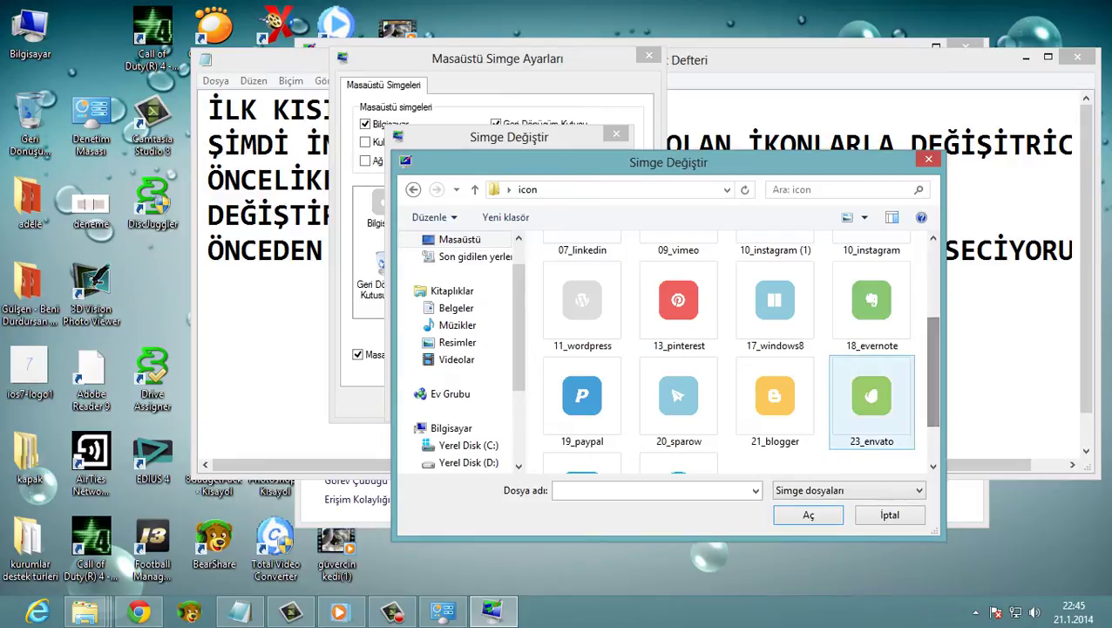
left_click(872, 401)
left_click(808, 514)
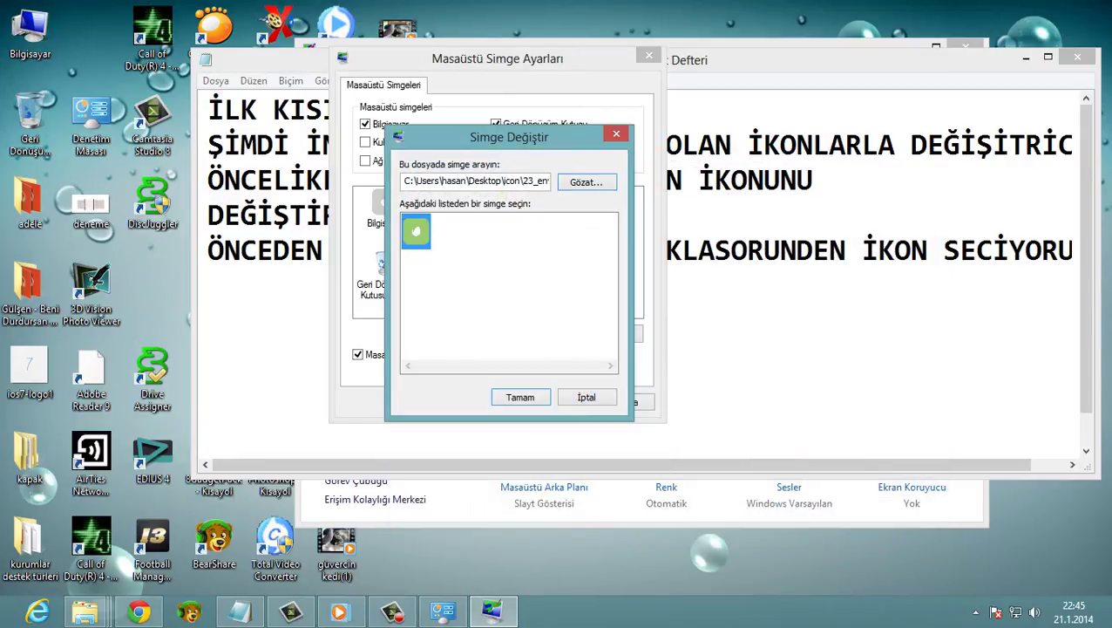
key("Return")
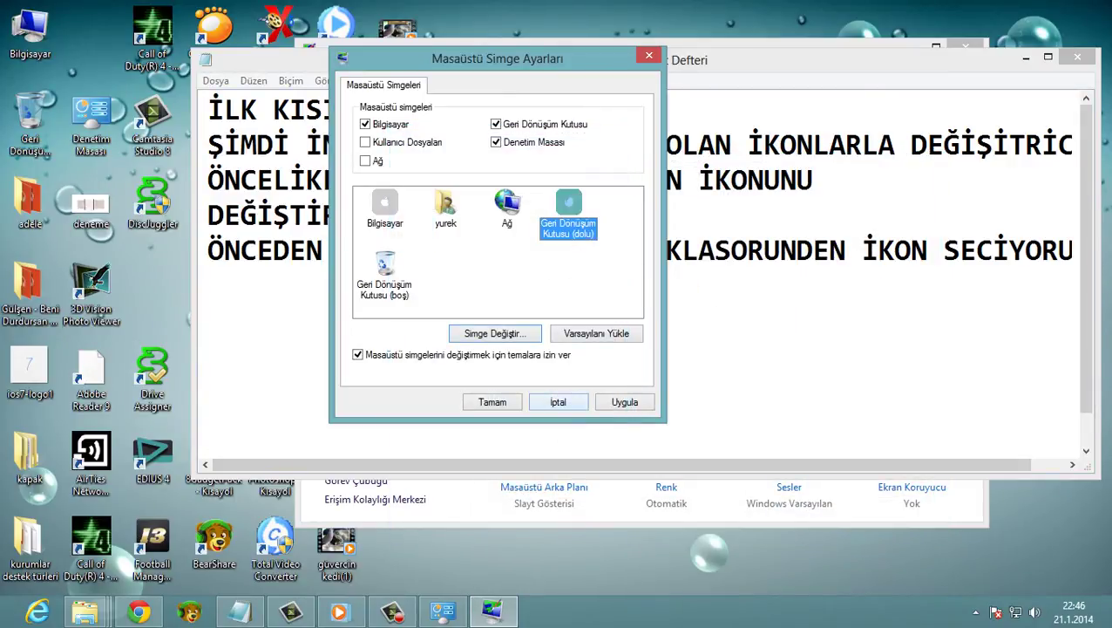
Step: Assign the 04_dribbble icon from the desktop's icon folder to Geri Dönüşüm Kutusu (boş), then apply the icon changes and close the settings
left_click(384, 273)
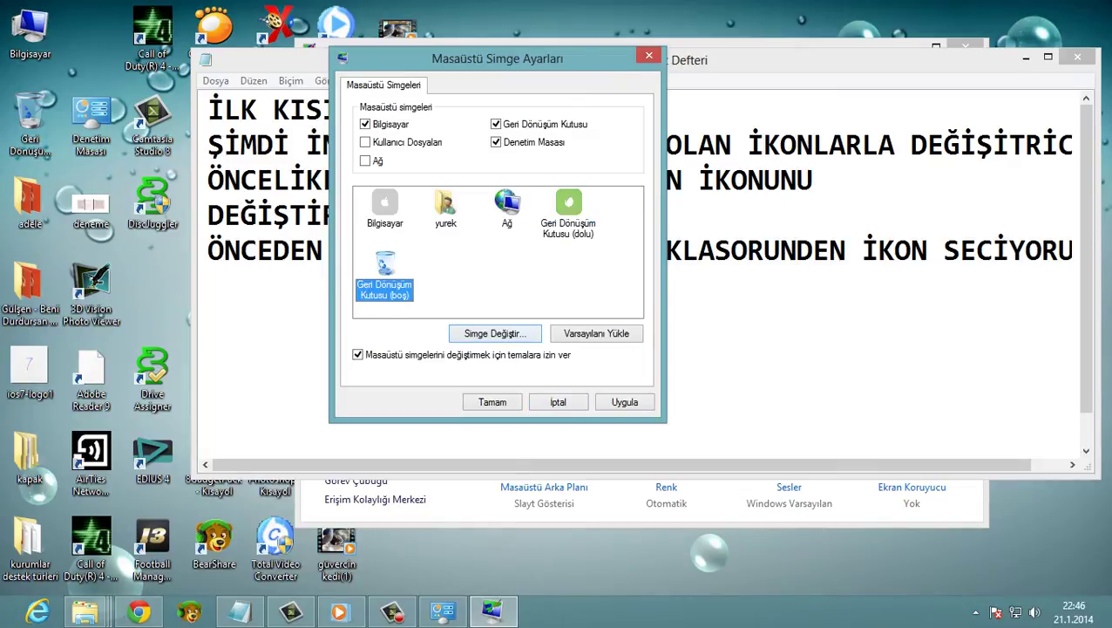
left_click(494, 332)
left_click(587, 182)
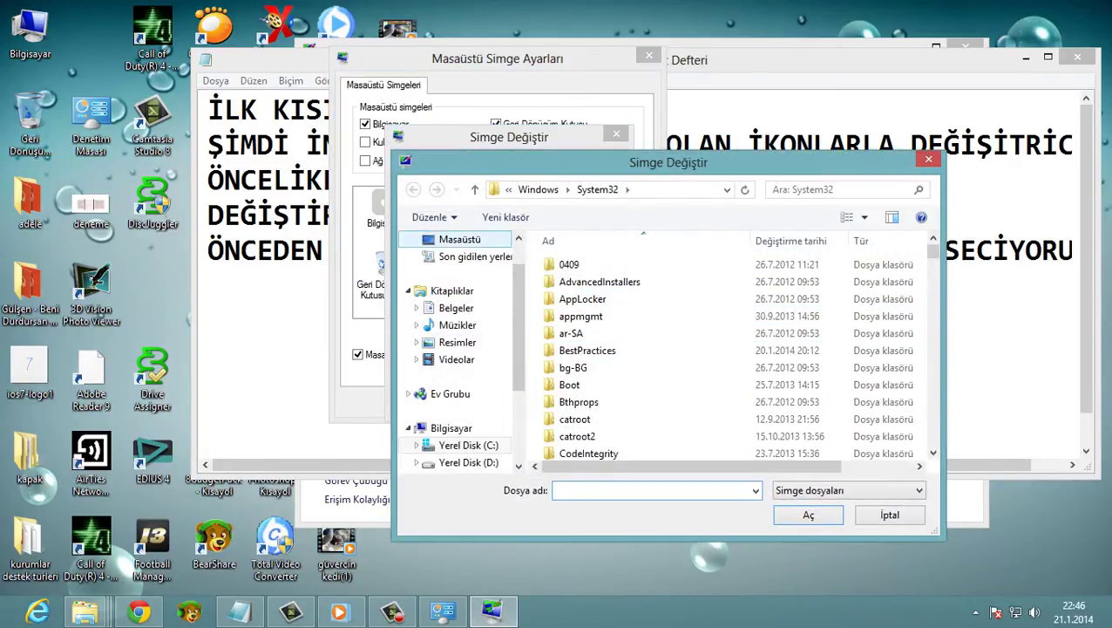
left_click(460, 240)
left_click_drag(933, 259, 933, 280)
scroll(732, 349, "down", 8)
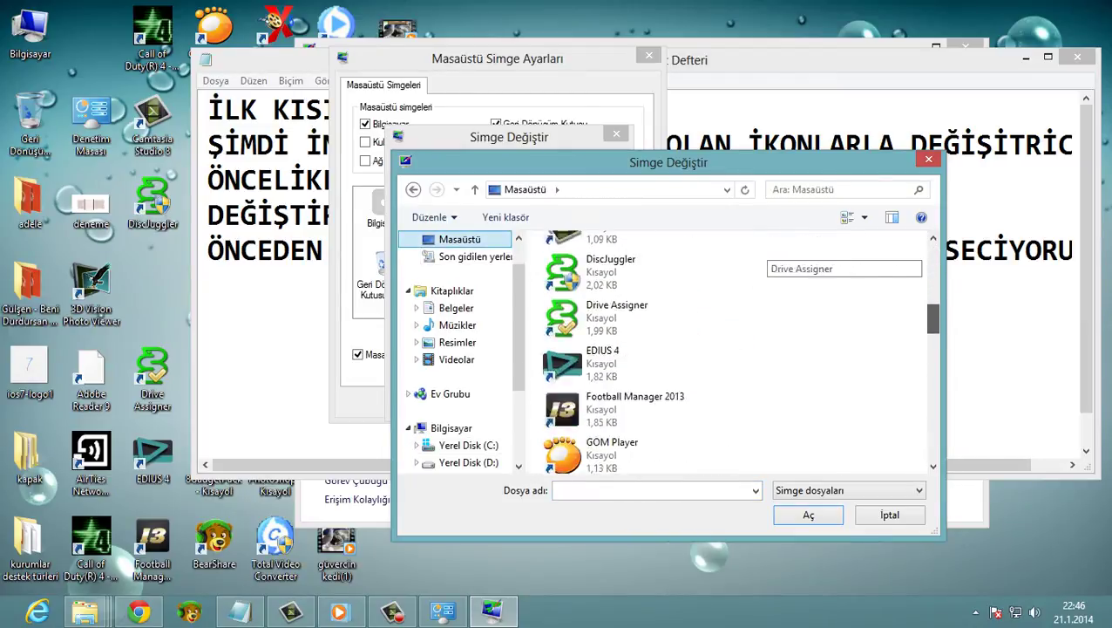
scroll(663, 384, "down", 2)
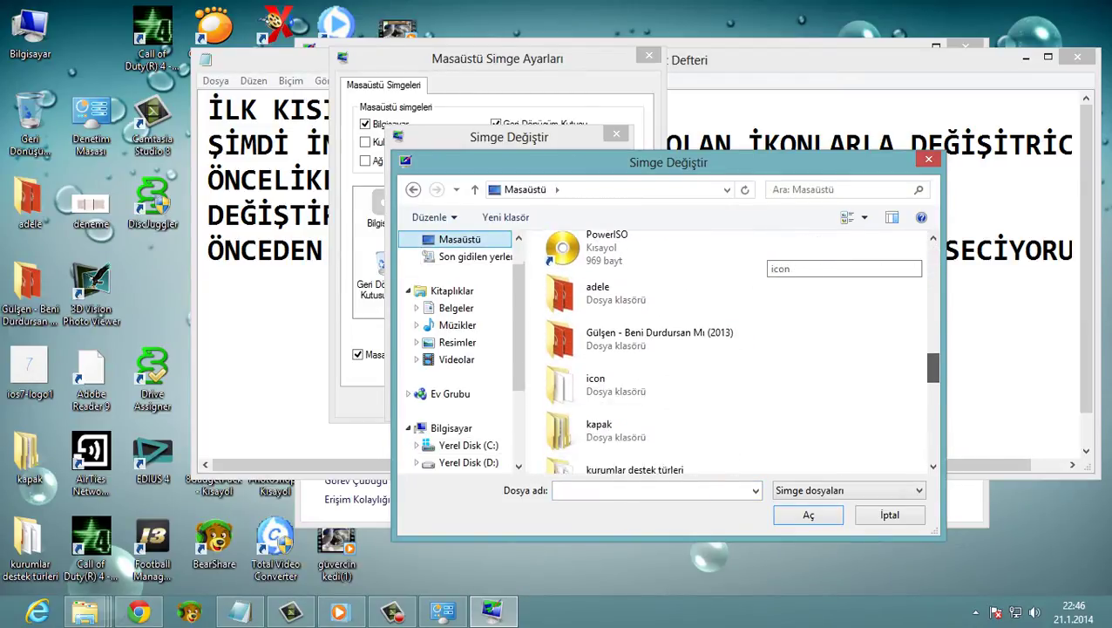
double_click(610, 390)
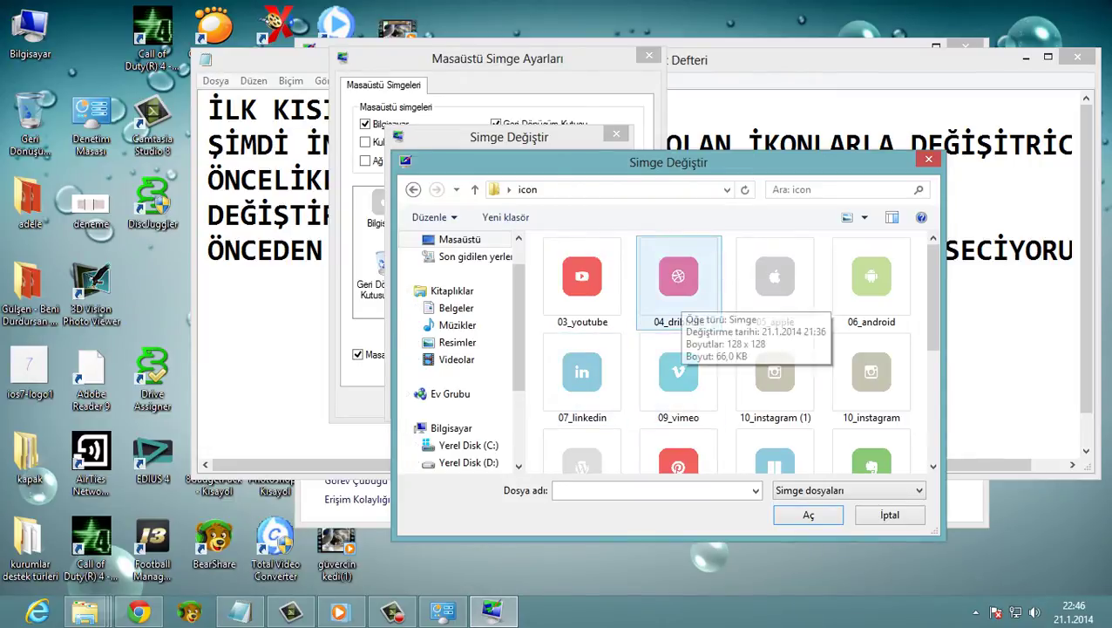
left_click(679, 287)
left_click(808, 515)
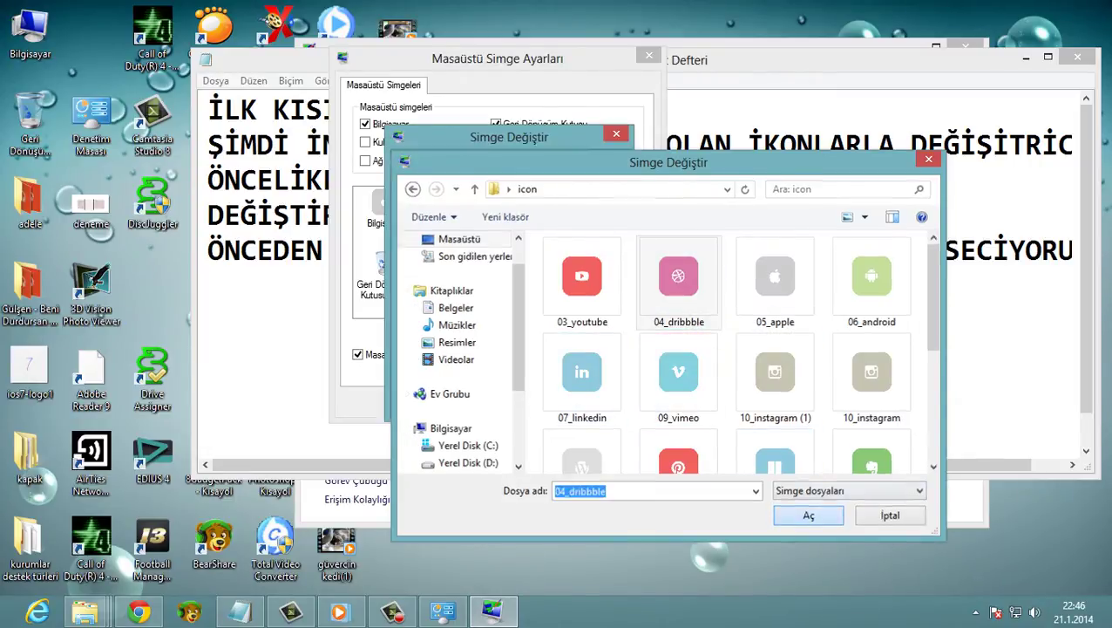
key("Return")
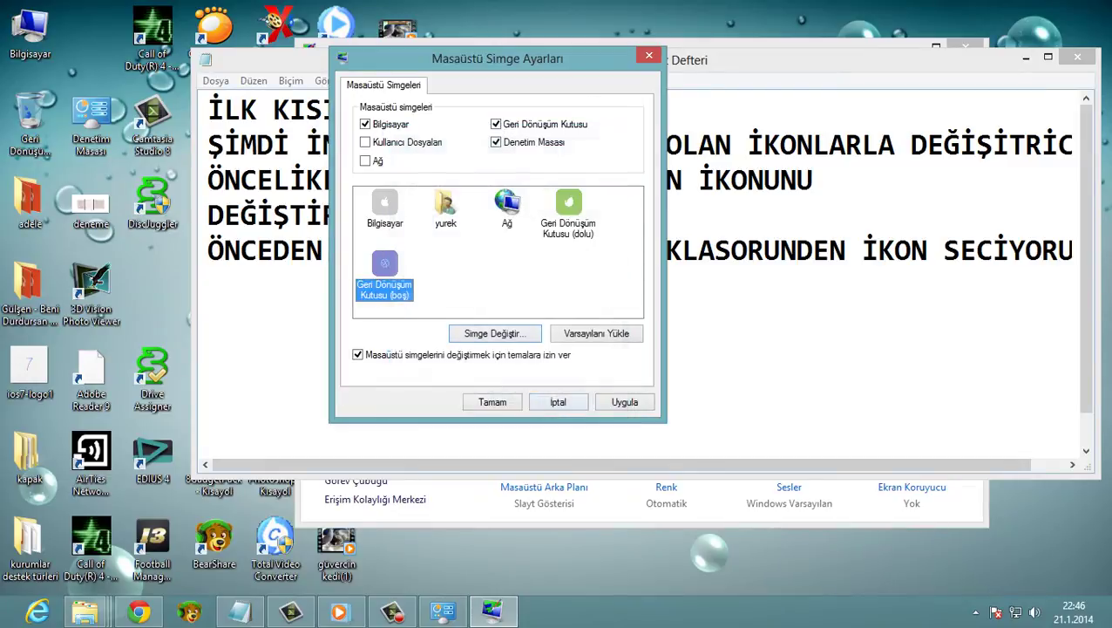
left_click(625, 402)
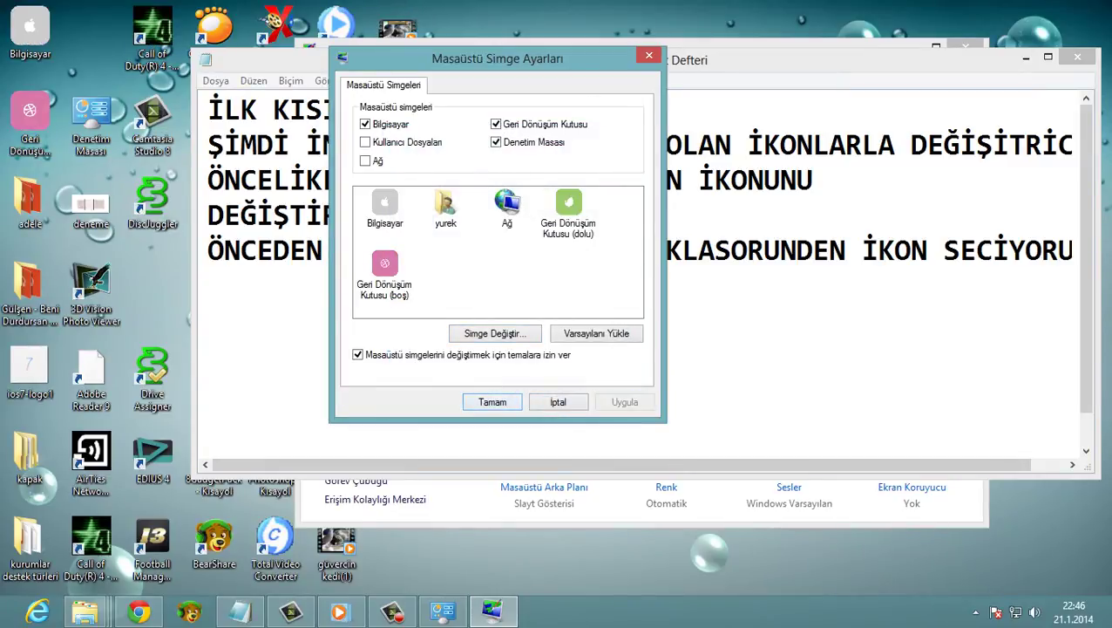
left_click(492, 402)
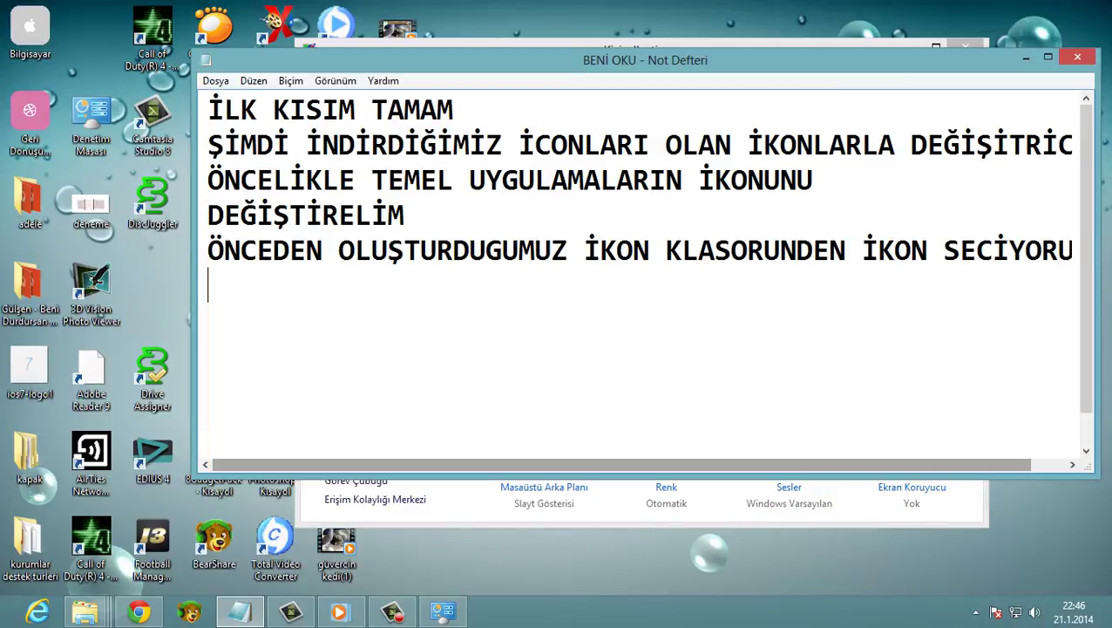
Step: Add the line "TEMEL ŞETLEERİ DEĞİŞTİRMİŞ OLDUK" at the end of the BENİ OKU note
key("Left")
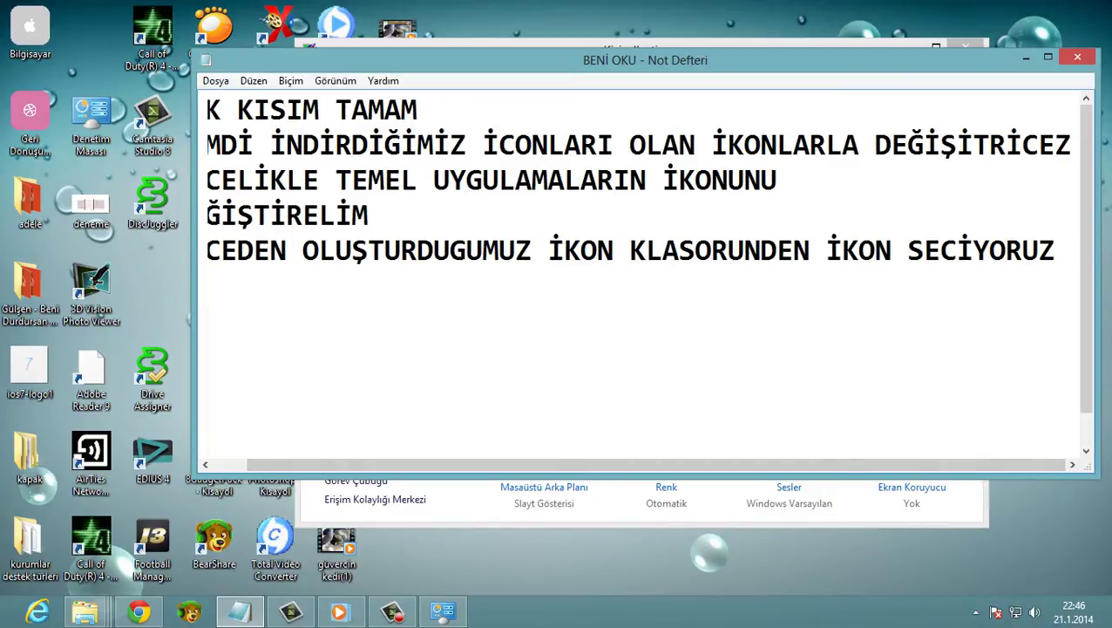
key("Return")
type("TE")
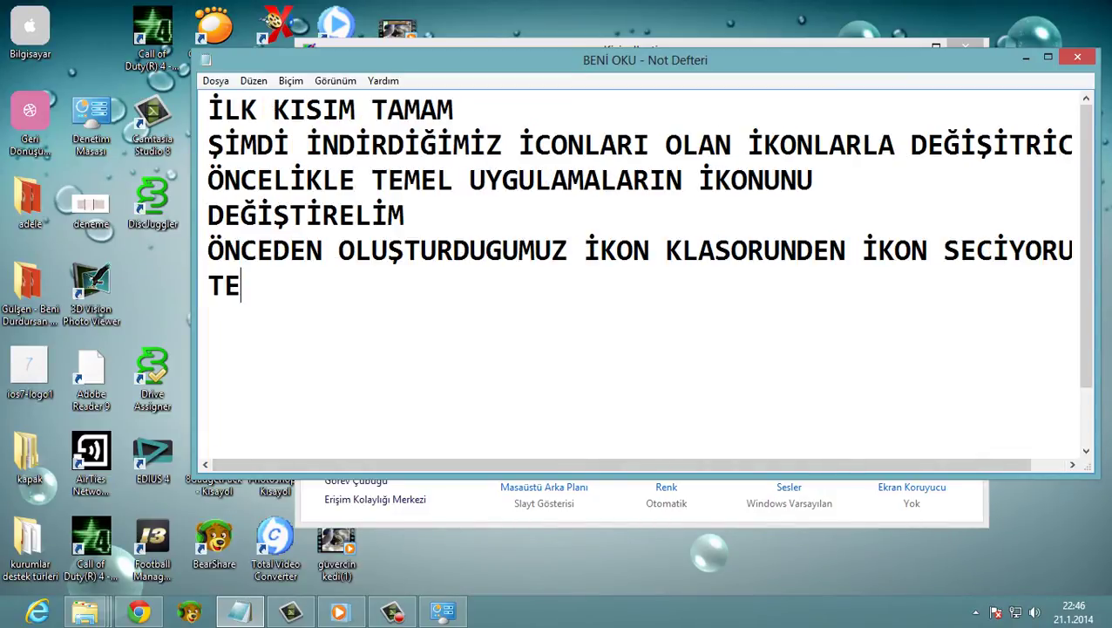
type("MEL")
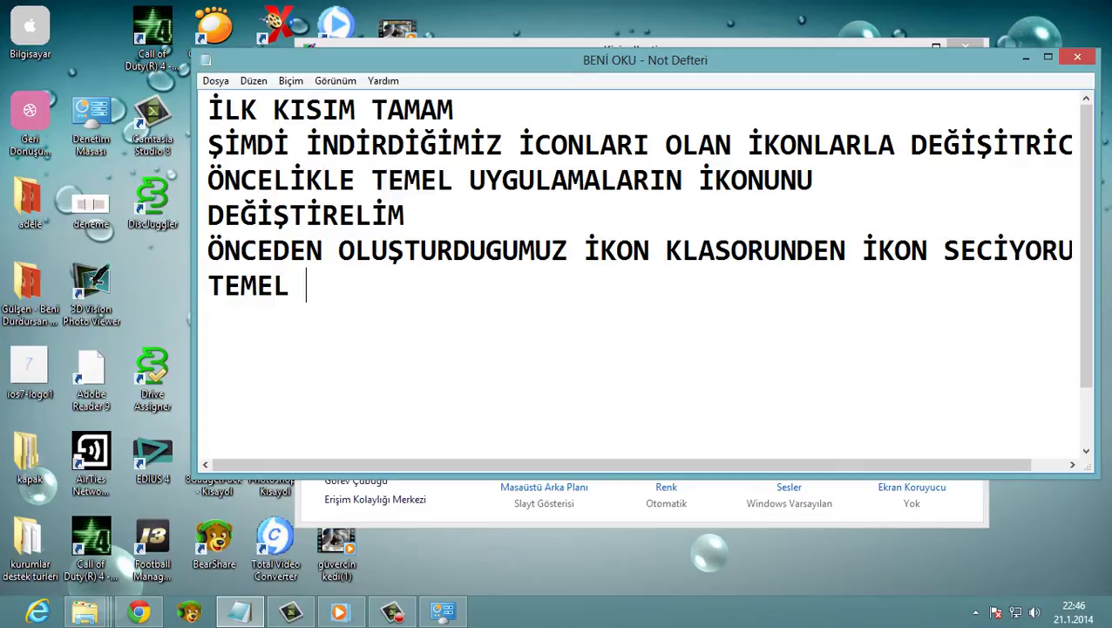
type(" ŞETLE")
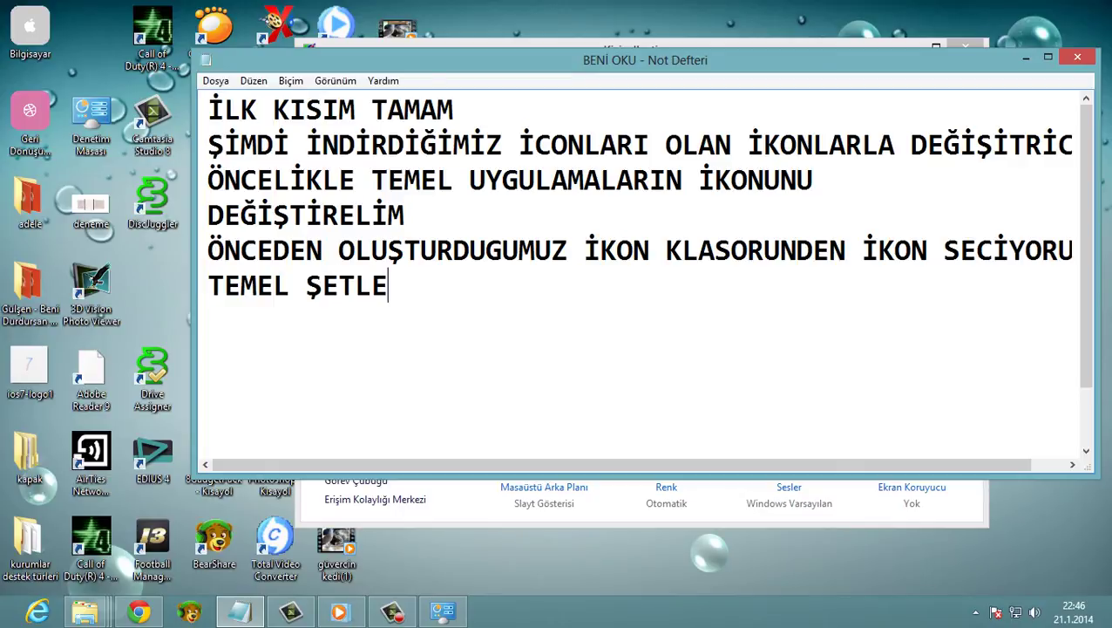
type("ERİ DEĞİŞT")
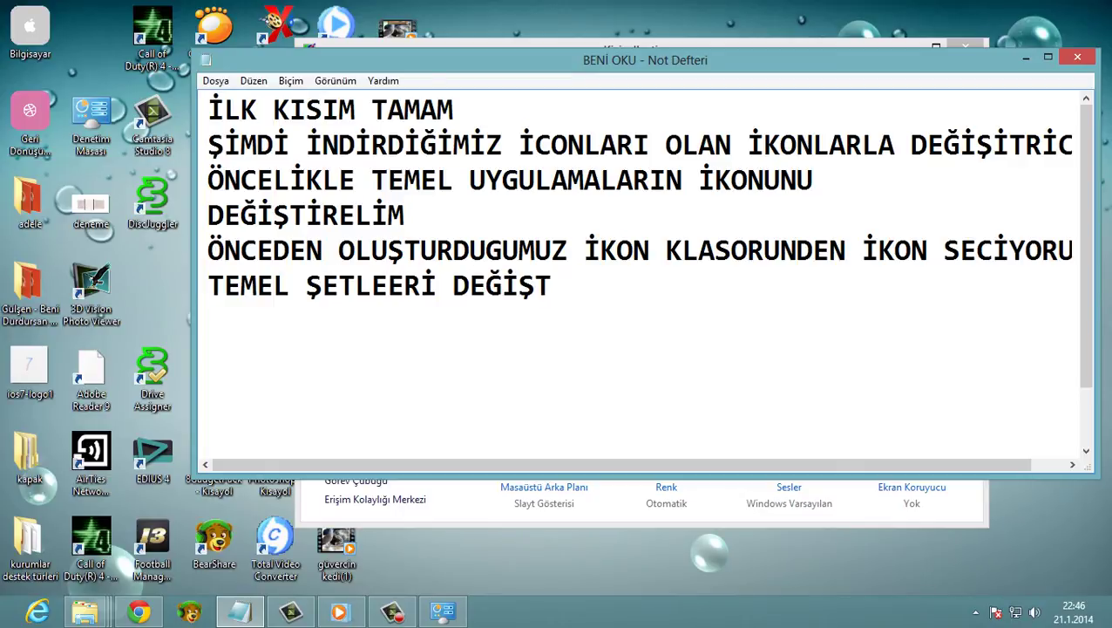
type("İRMİŞ OLD")
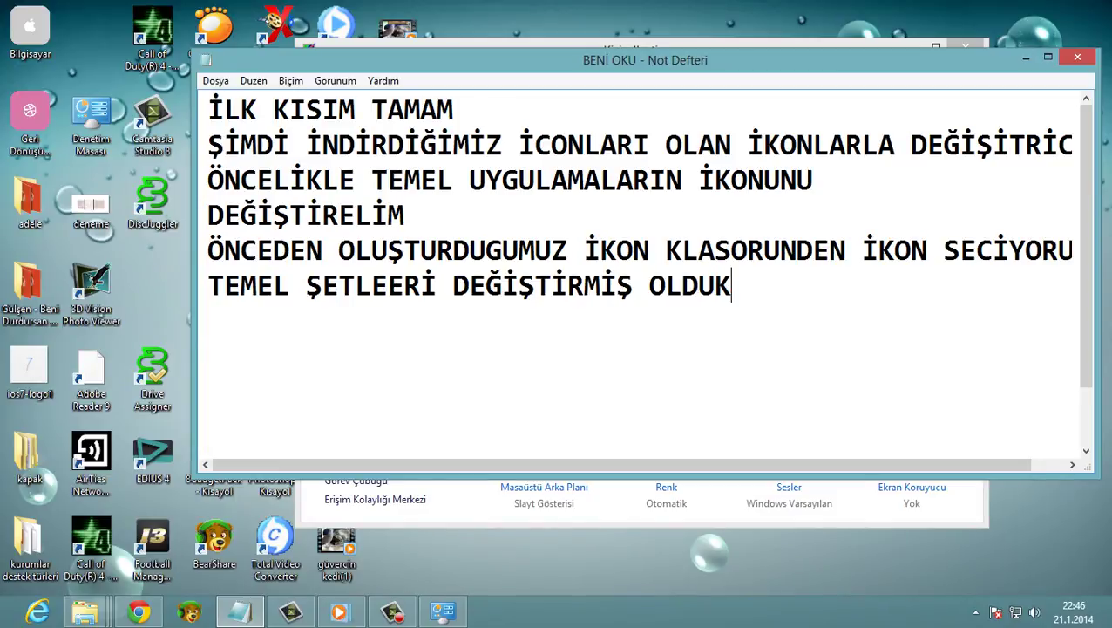
type("UK")
Step: Add another line to the note reading "ŞİMDİ MASA ÜSTÜNÜ BİRAZ DÜZENLİYCEM"
key("Return")
type("ŞİMDİ MASA ÜSTÜNÜ")
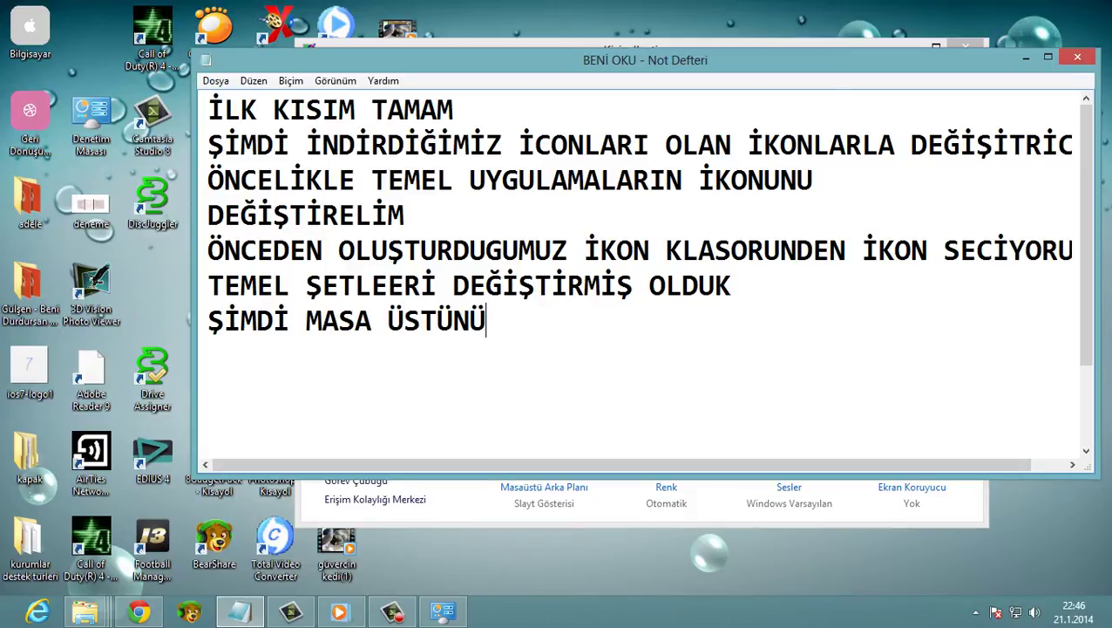
type(" BİRAZ DÜZENLİ")
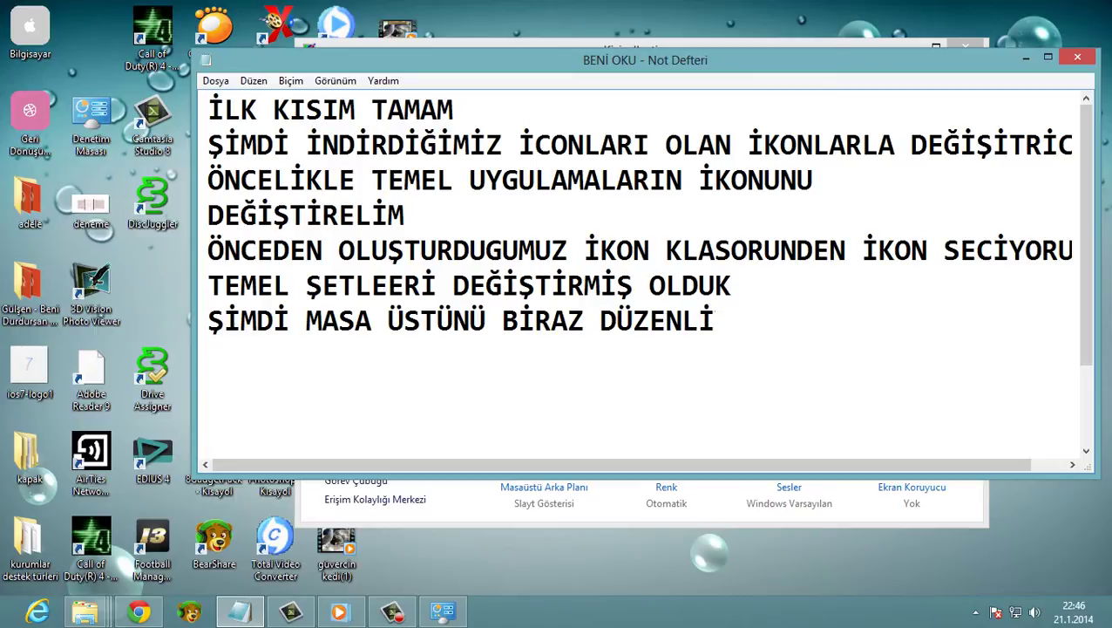
type("YCEM")
key("Return")
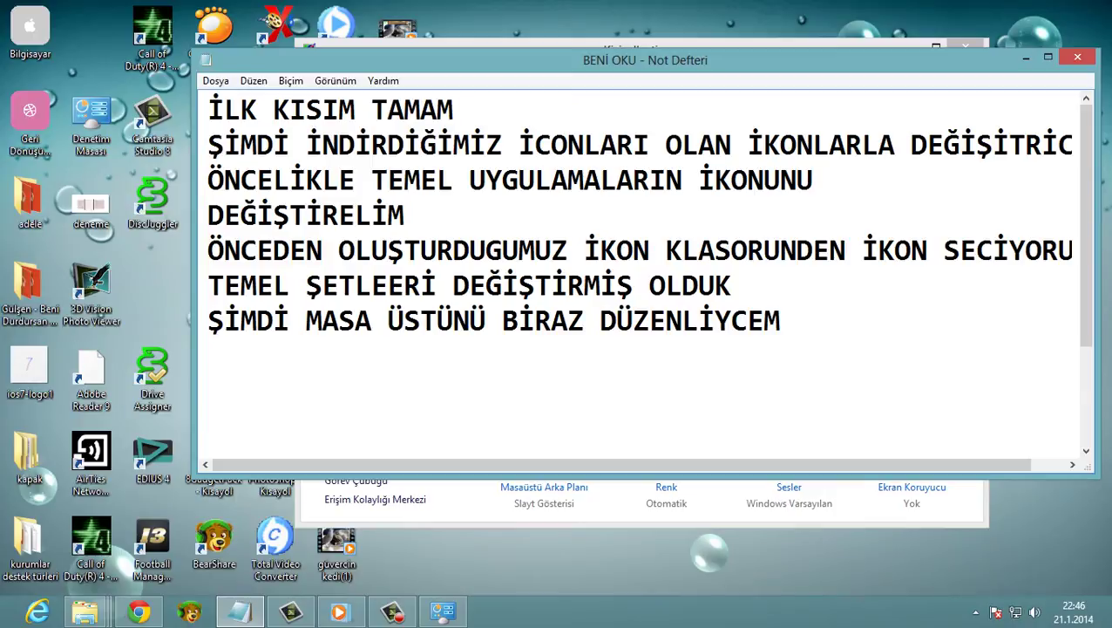
Step: Minimize the note, close Kişiselleştirme and create a desktop folder named OYUN
left_click(1026, 56)
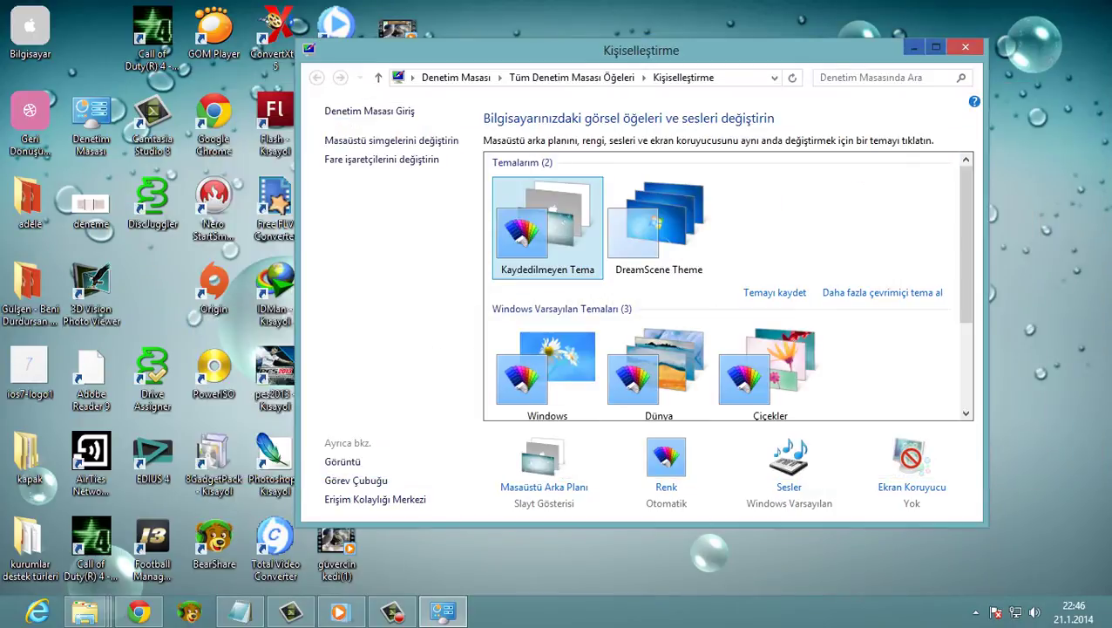
left_click(965, 47)
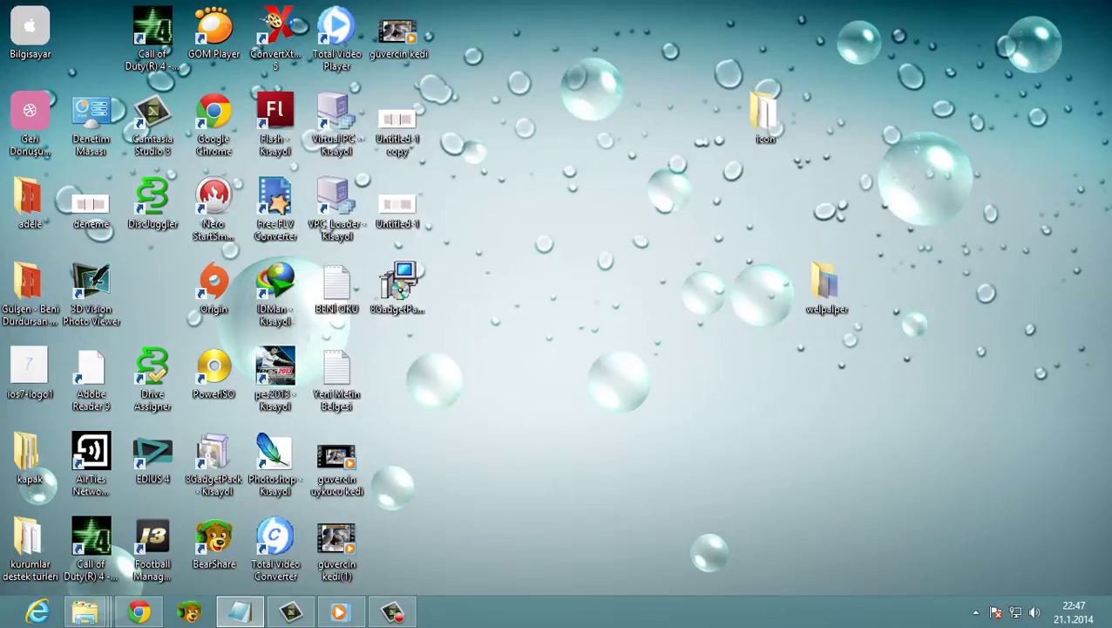
right_click(531, 297)
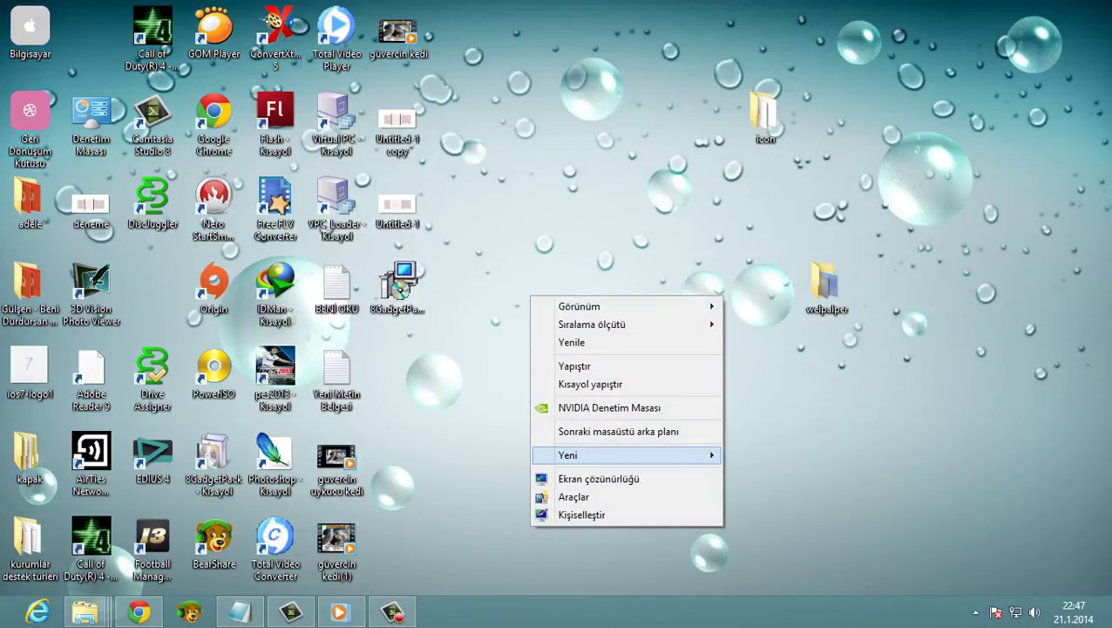
mouse_move(610, 454)
left_click(761, 234)
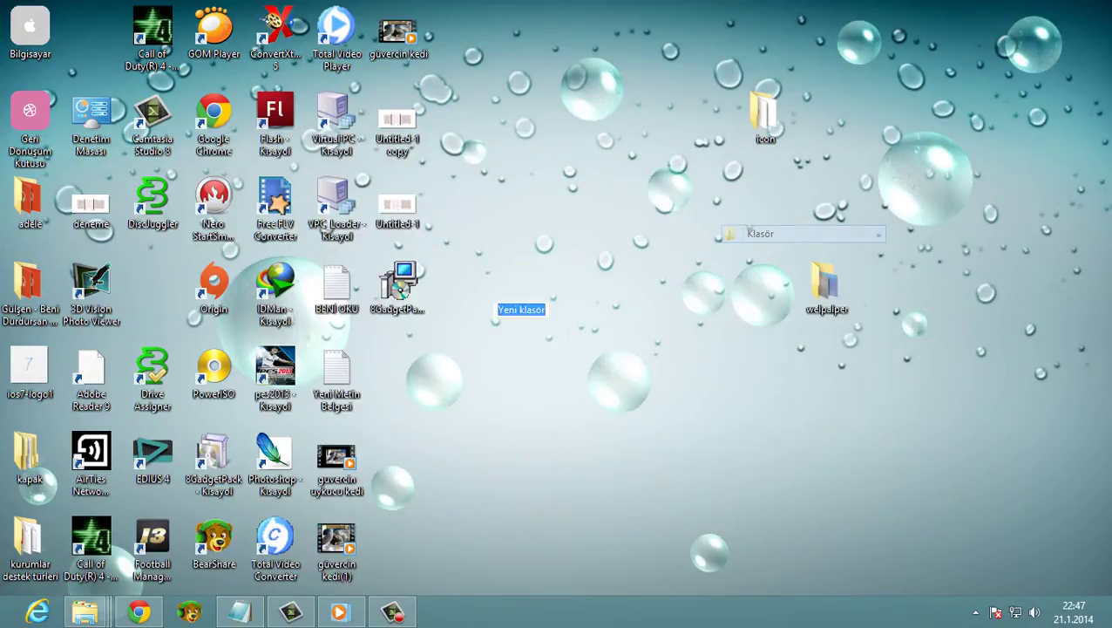
type("OYUN")
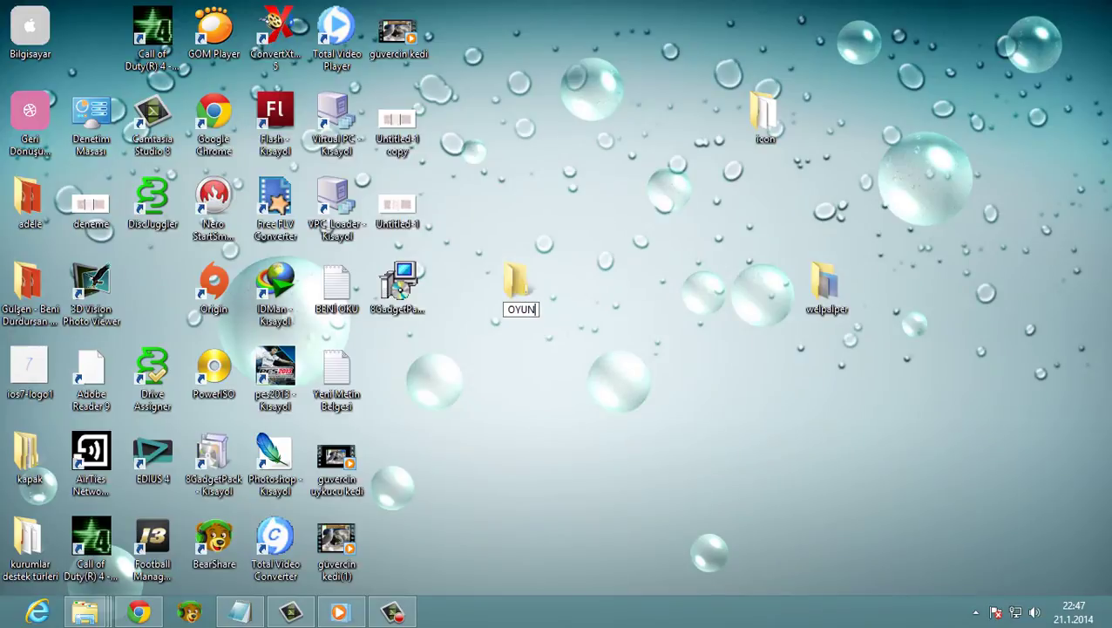
key("Return")
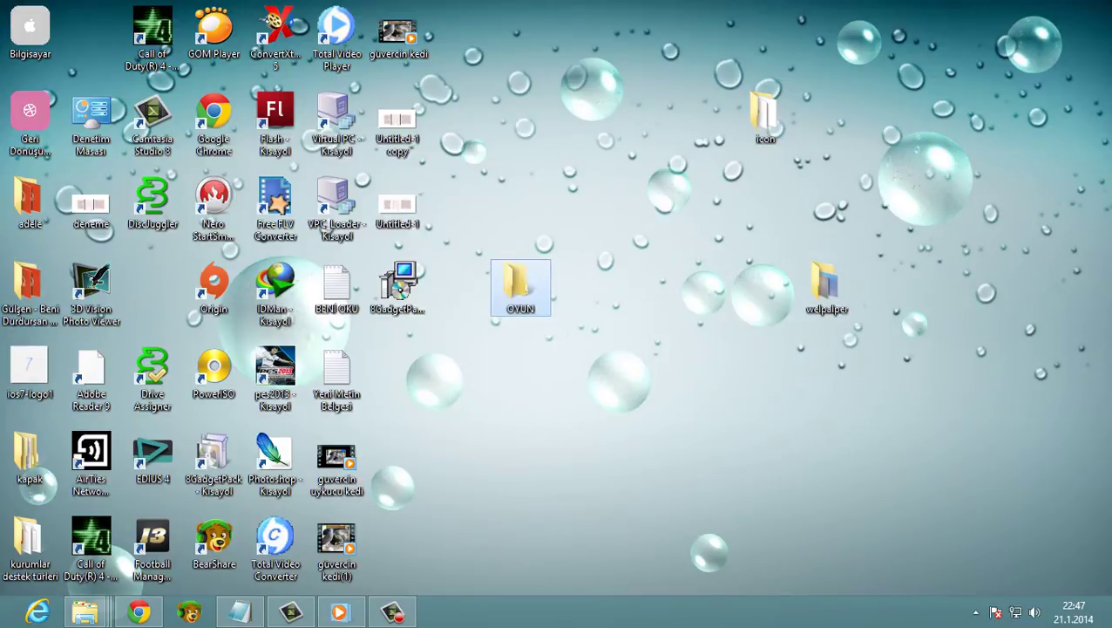
Step: Create a desktop folder named PROGRAM below the OYUN folder
right_click(569, 334)
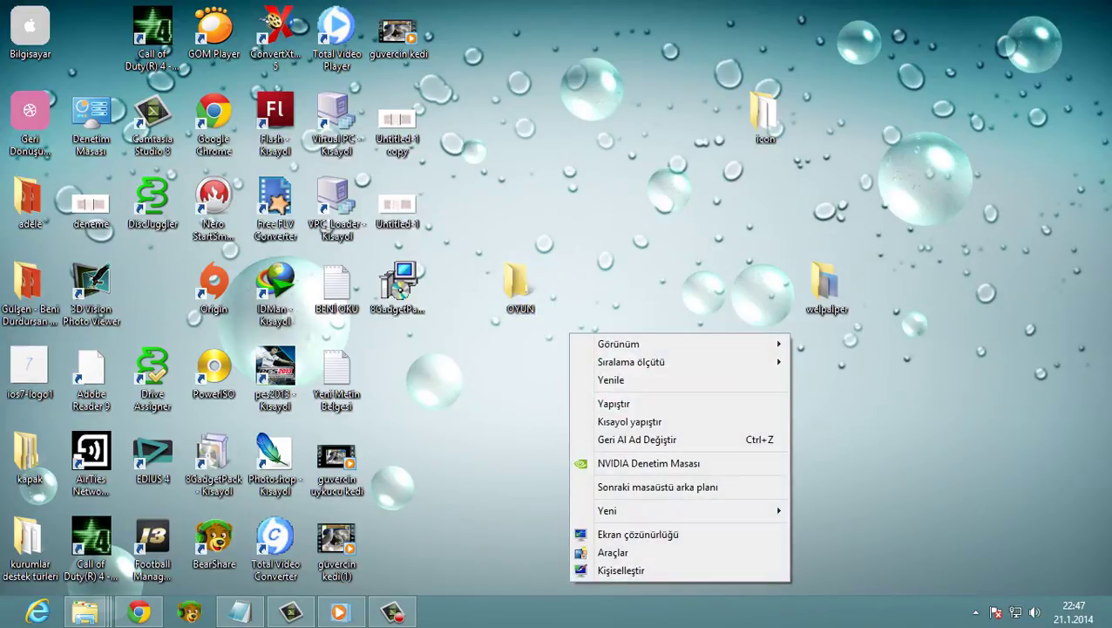
mouse_move(607, 510)
left_click(819, 289)
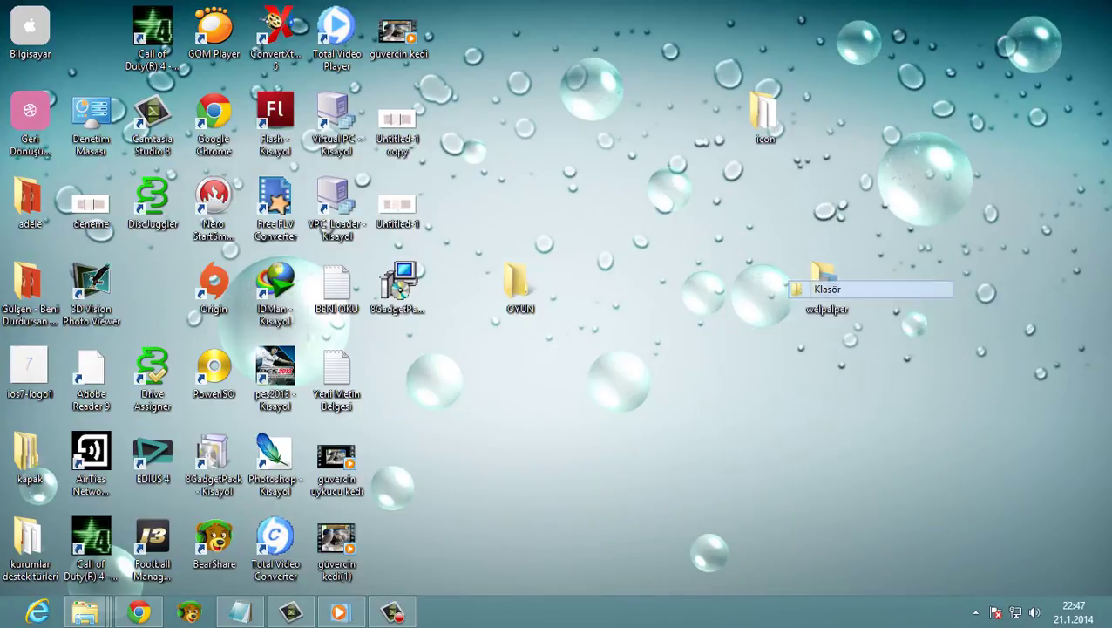
type("PR")
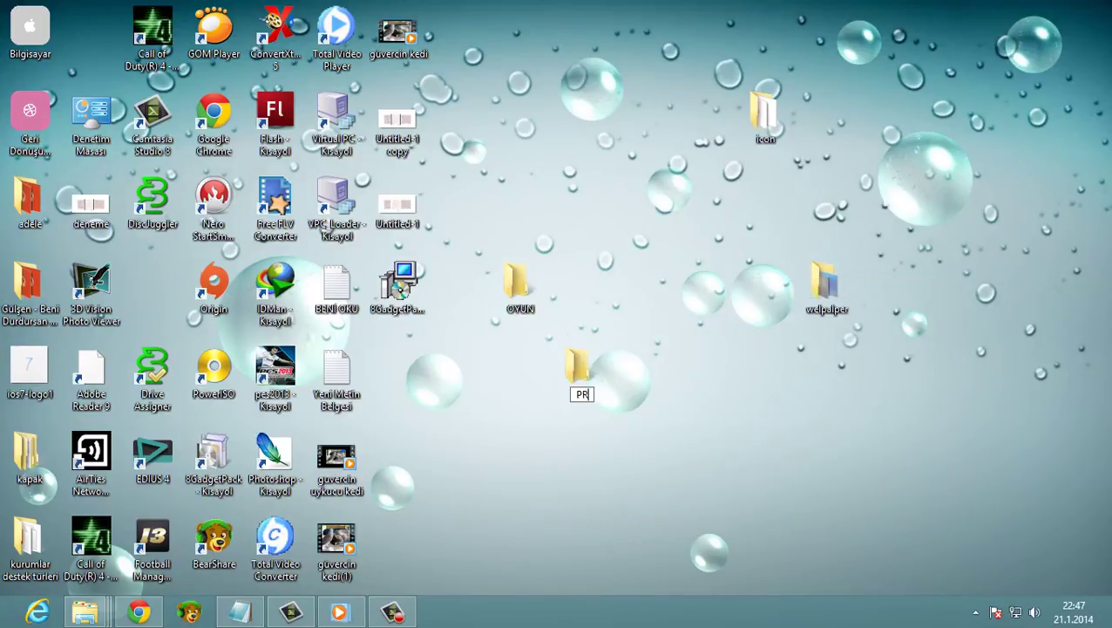
type("OGRAM")
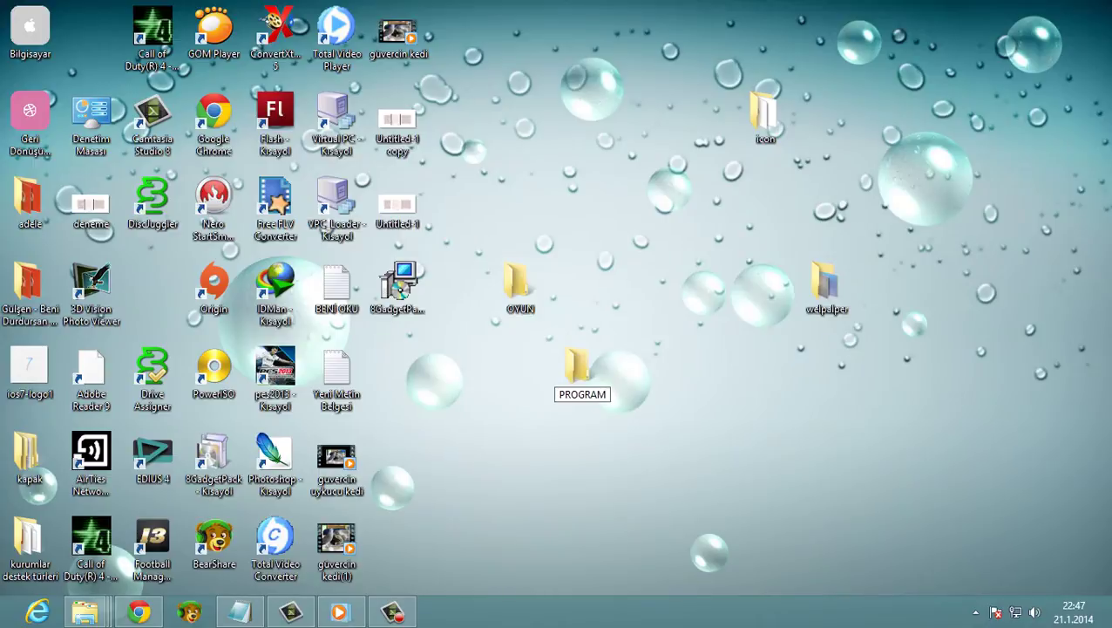
key("Return")
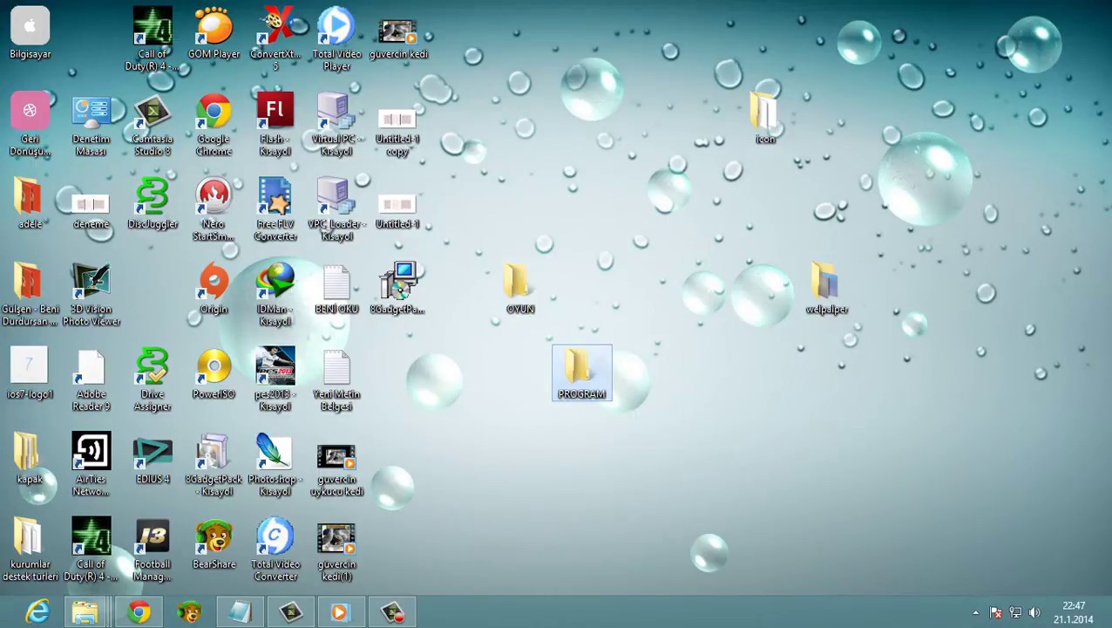
Step: Move the ConvertXtoDVD 5, Total Video Player, Flash, Free FLV Converter and IDMan shortcuts into the PROGRAM folder
left_click_drag(277, 35, 575, 376)
left_click_drag(337, 35, 576, 376)
left_click_drag(275, 113, 577, 394)
left_click_drag(275, 205, 577, 383)
left_click_drag(275, 288, 577, 385)
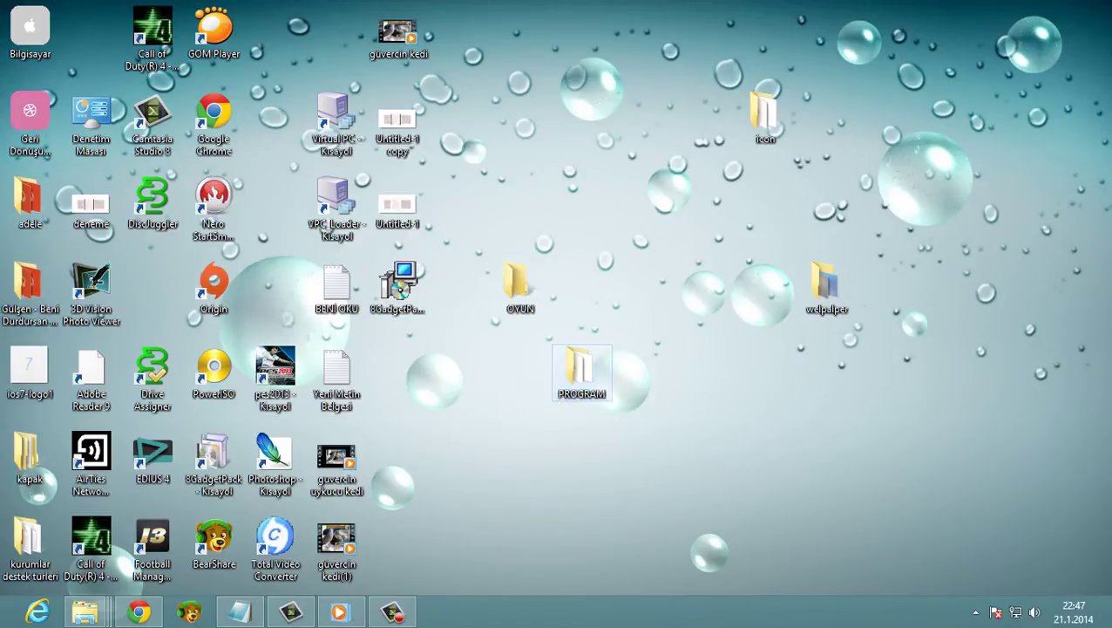
Step: Move the pes2013 shortcut into OYUN, and the Photoshop and Total Video Converter shortcuts into PROGRAM
left_click_drag(275, 375, 521, 292)
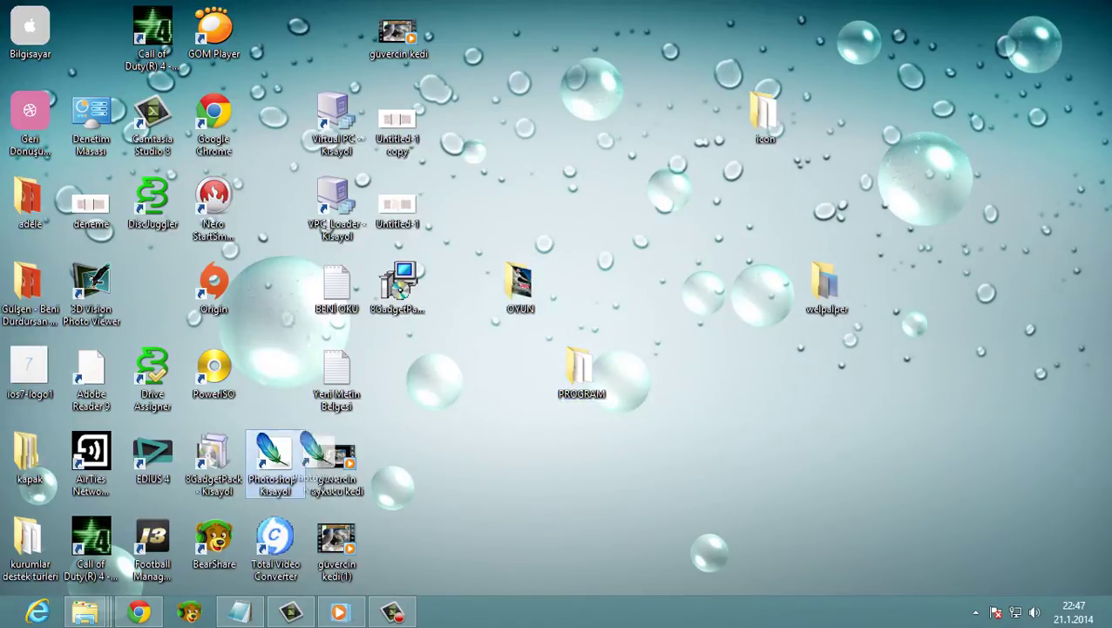
left_click_drag(275, 457, 580, 386)
left_click_drag(274, 538, 581, 386)
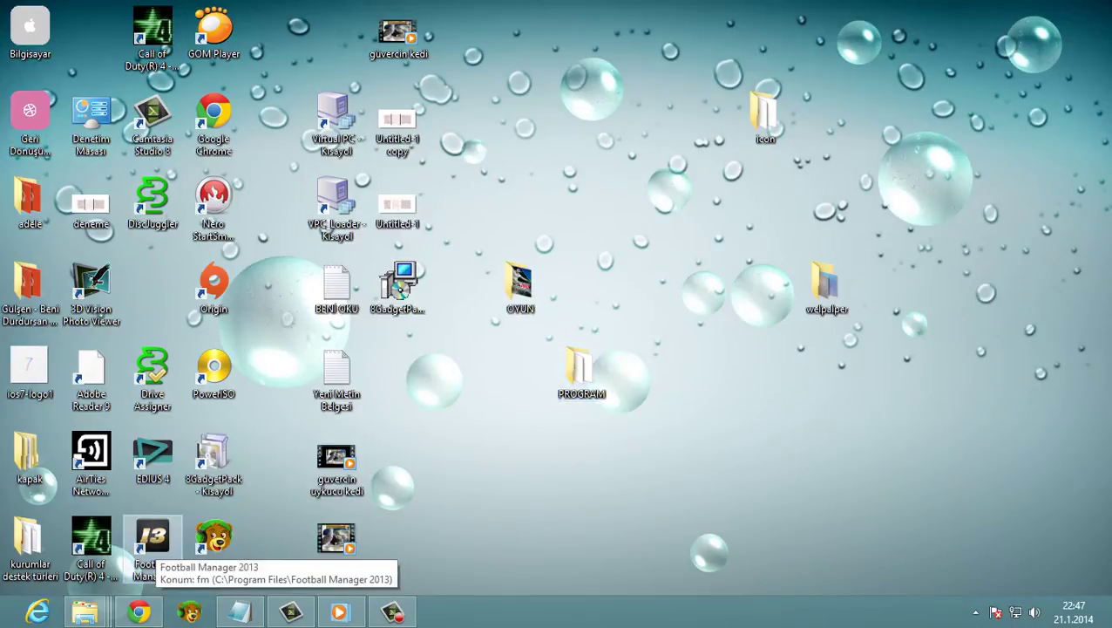
Step: Move the Football Manager shortcut and both Call of Duty shortcuts into the OYUN folder
left_click(153, 541)
left_click_drag(153, 541, 521, 292)
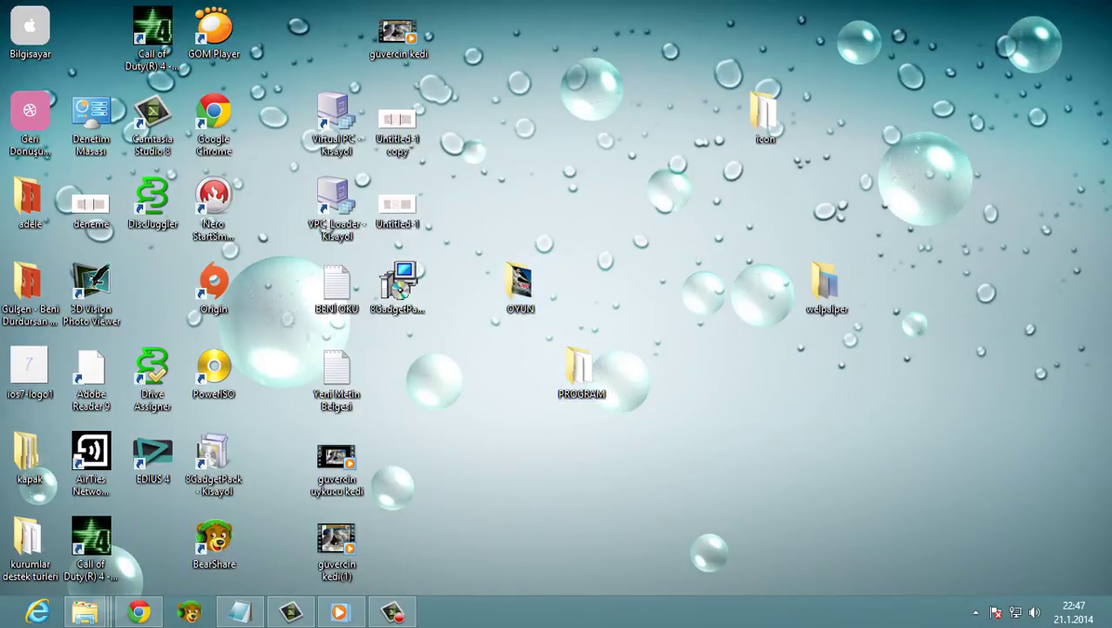
left_click(91, 549)
left_click_drag(91, 549, 521, 288)
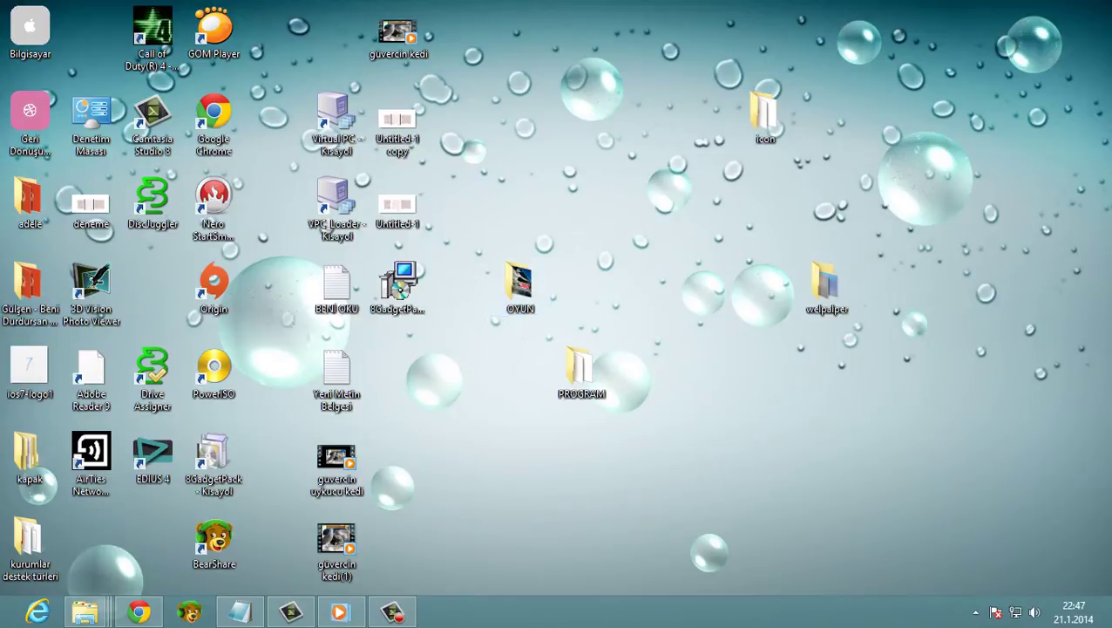
left_click_drag(464, 93, 521, 288)
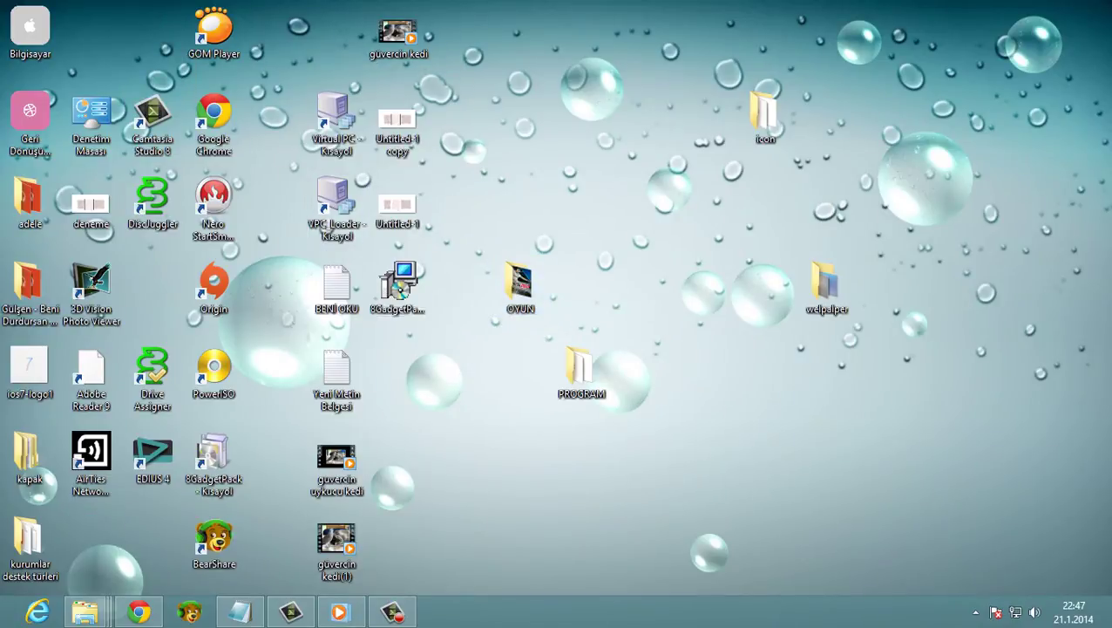
Step: Create a desktop folder named MUZİK
right_click(544, 255)
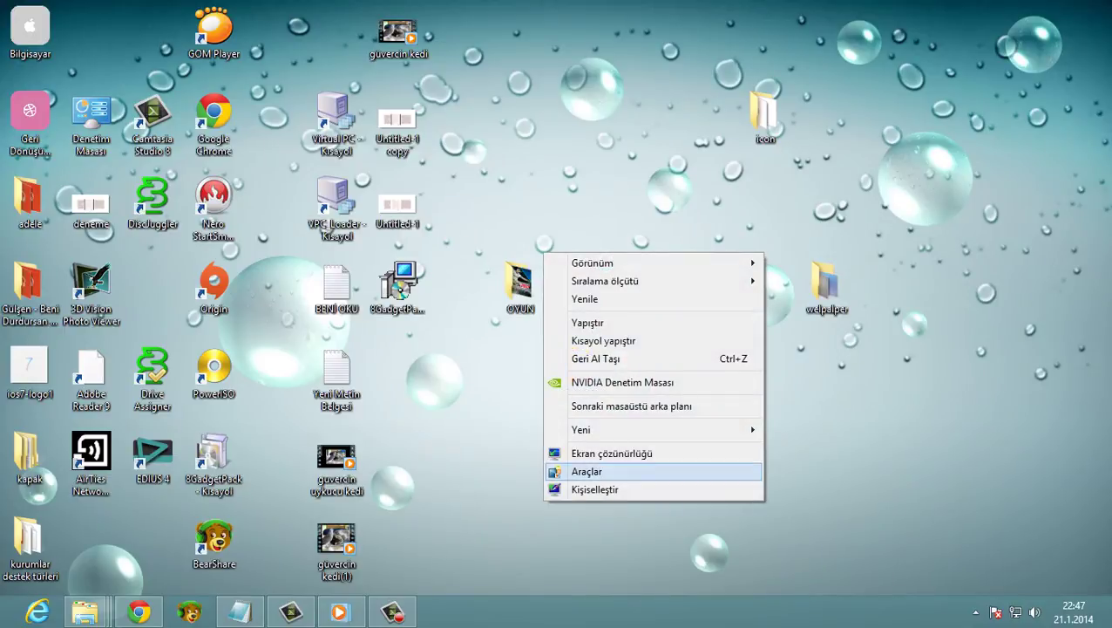
mouse_move(654, 430)
left_click(802, 208)
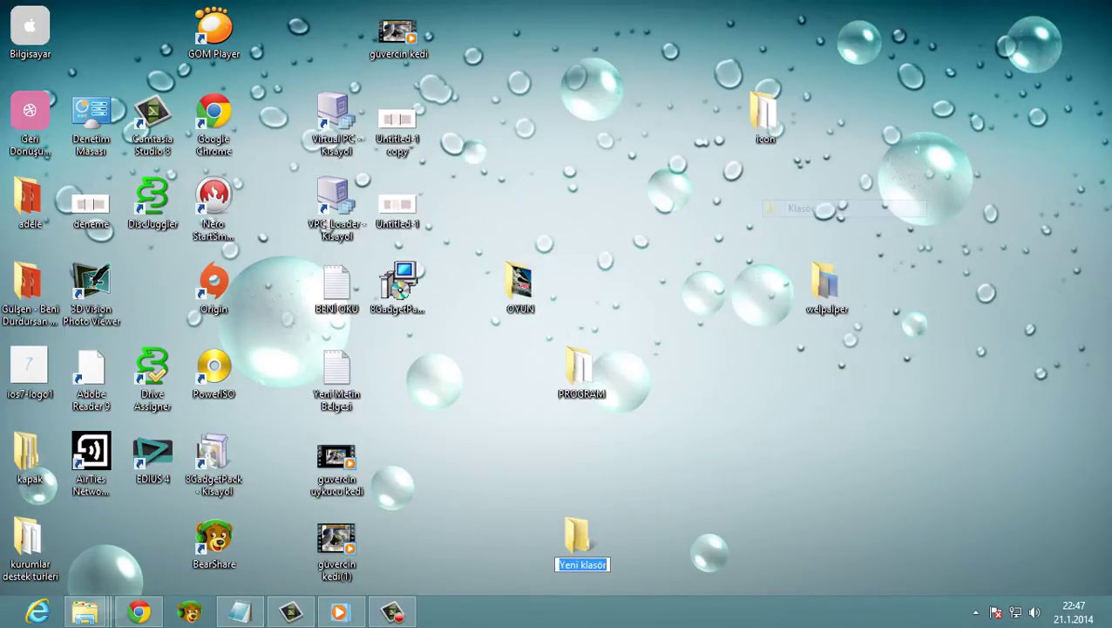
type("MUZİK")
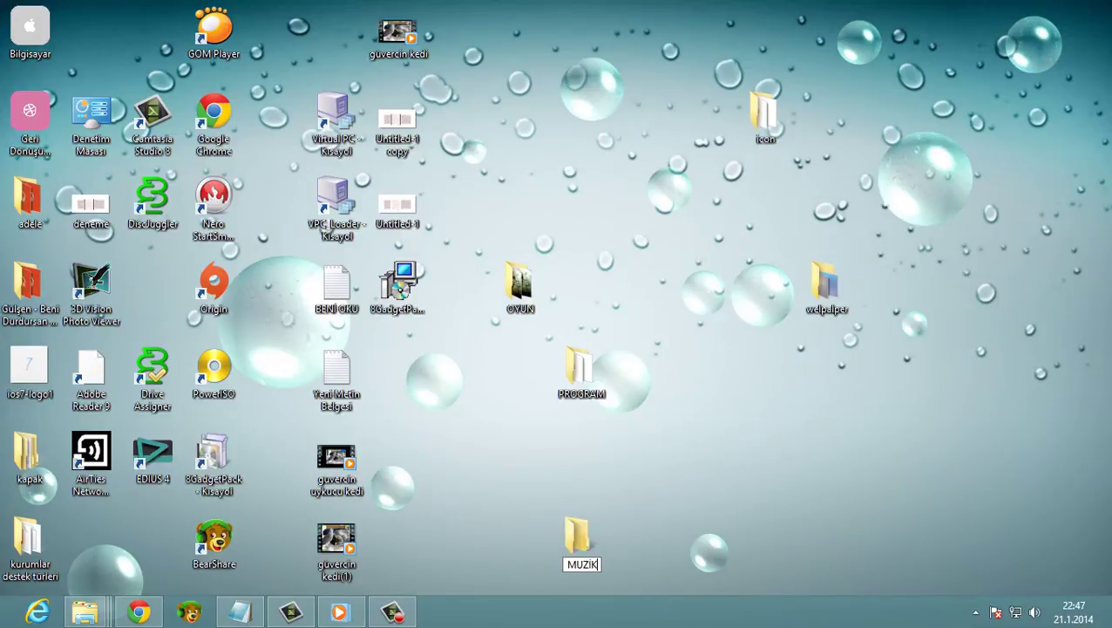
key("Return")
Step: Create another desktop folder named IVIRZIVIR
right_click(755, 200)
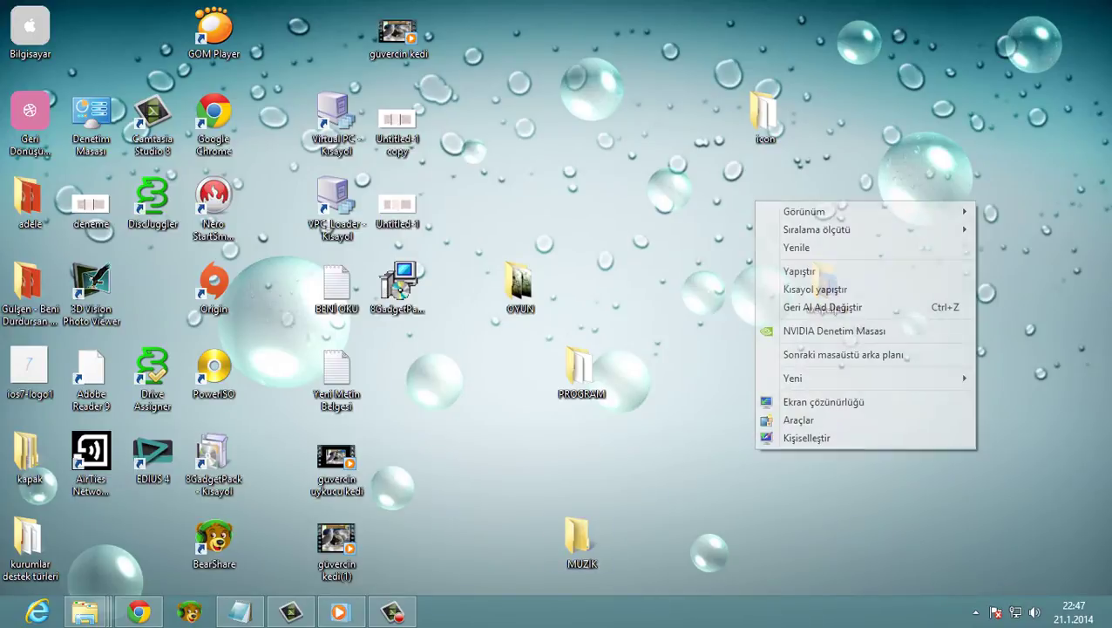
mouse_move(811, 377)
left_click(629, 378)
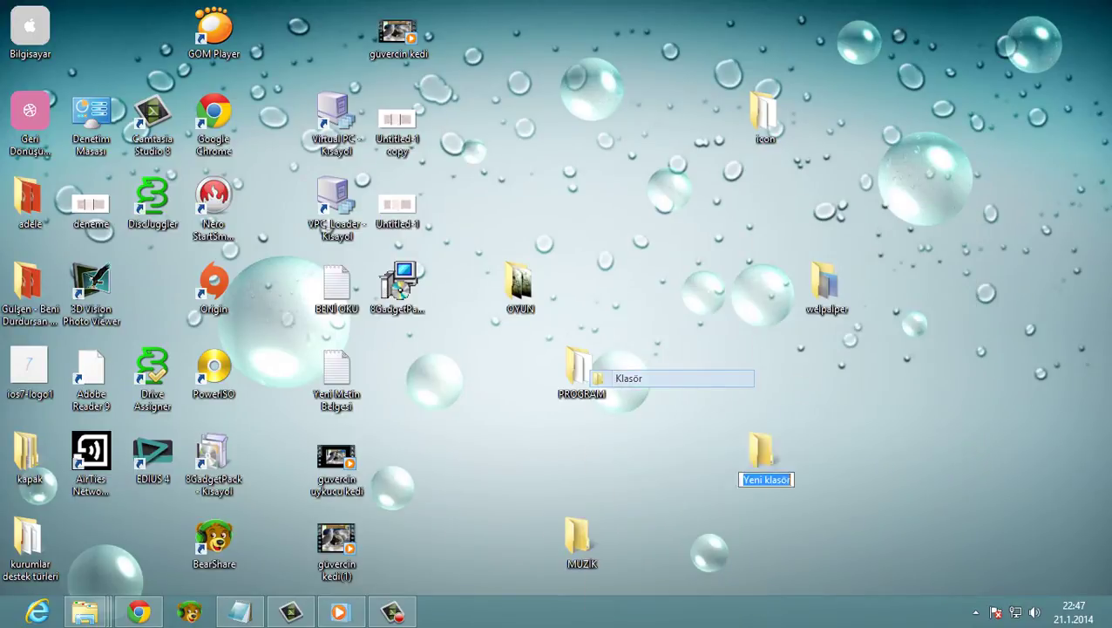
key("BackSpace")
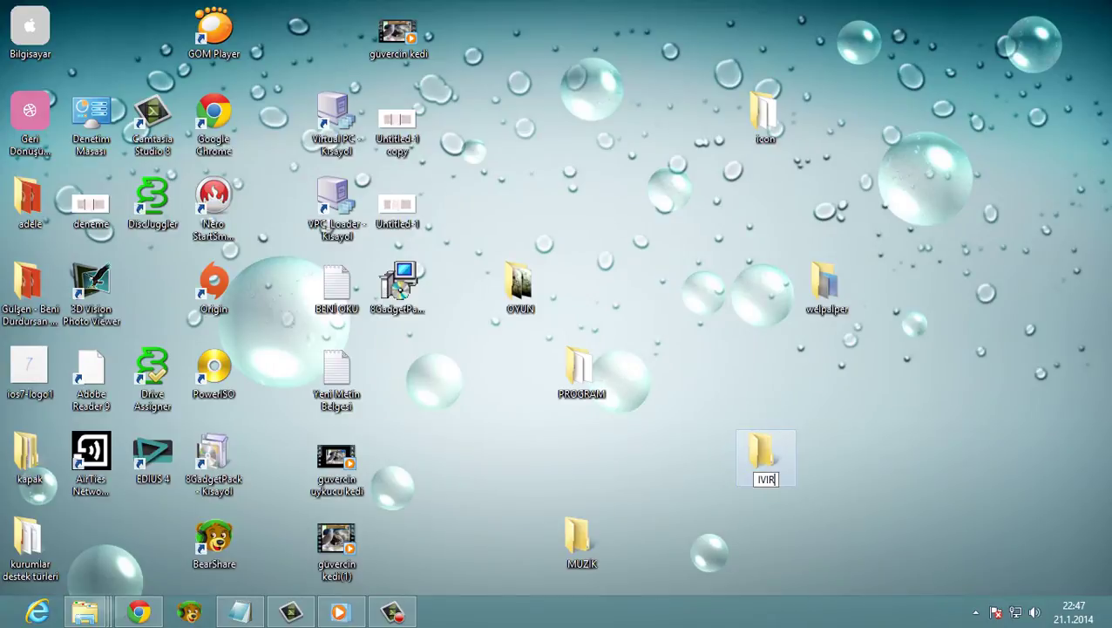
type("IVIRZIVIR")
key("Return")
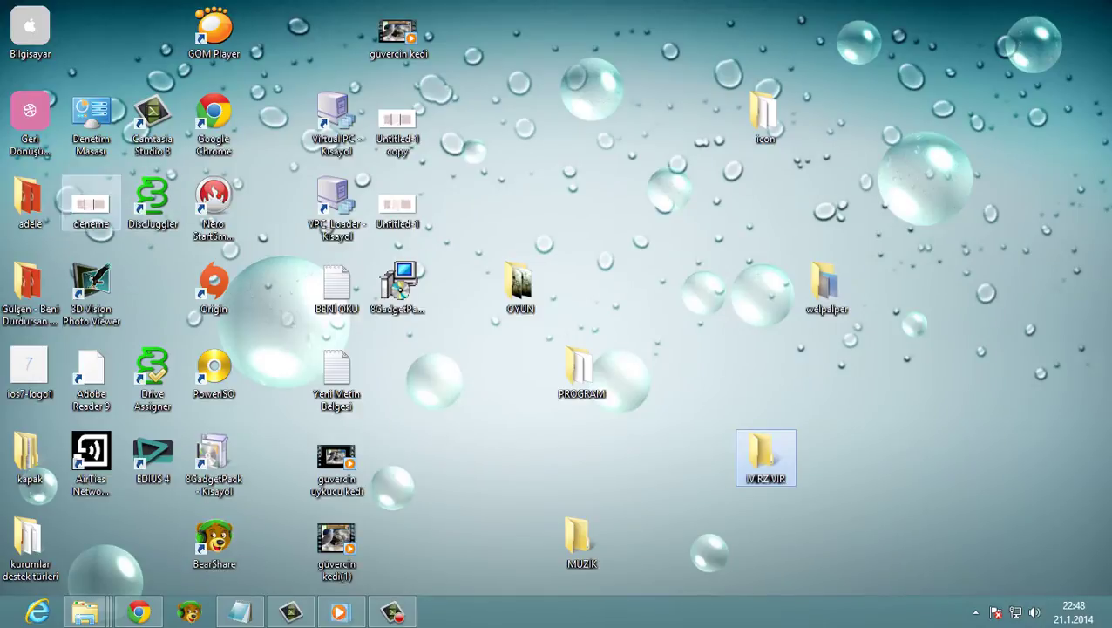
Step: Move the adele and Gülşen folders into MUZİK, and the güvercin kedi(1) and güvercin uykucu kedi videos into IVIRZIVIR
left_click_drag(35, 205, 598, 567)
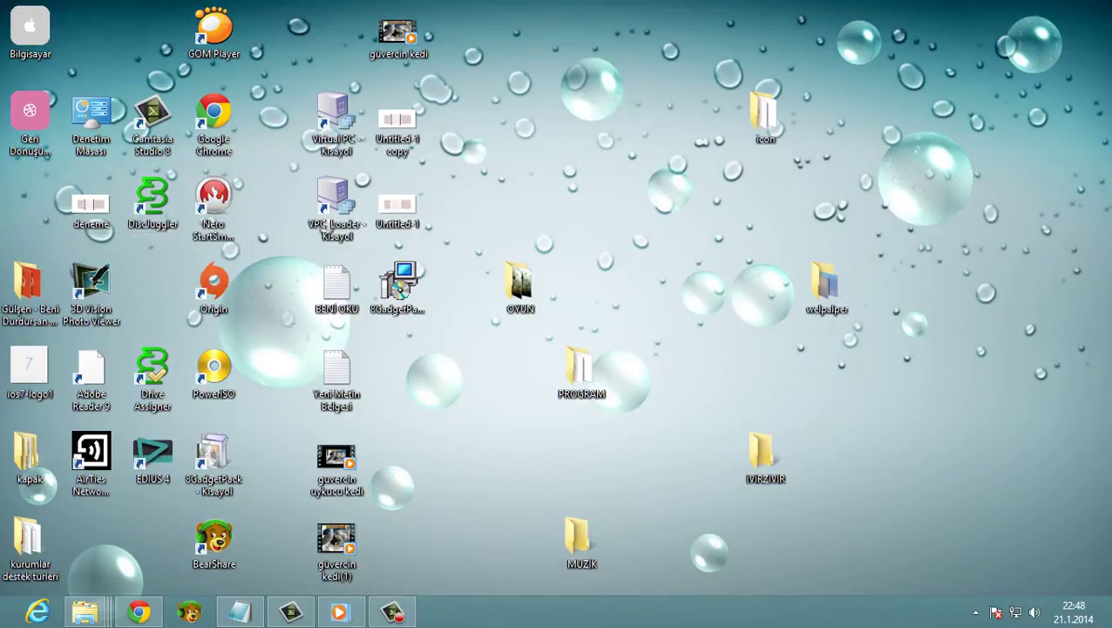
left_click_drag(562, 551, 577, 540)
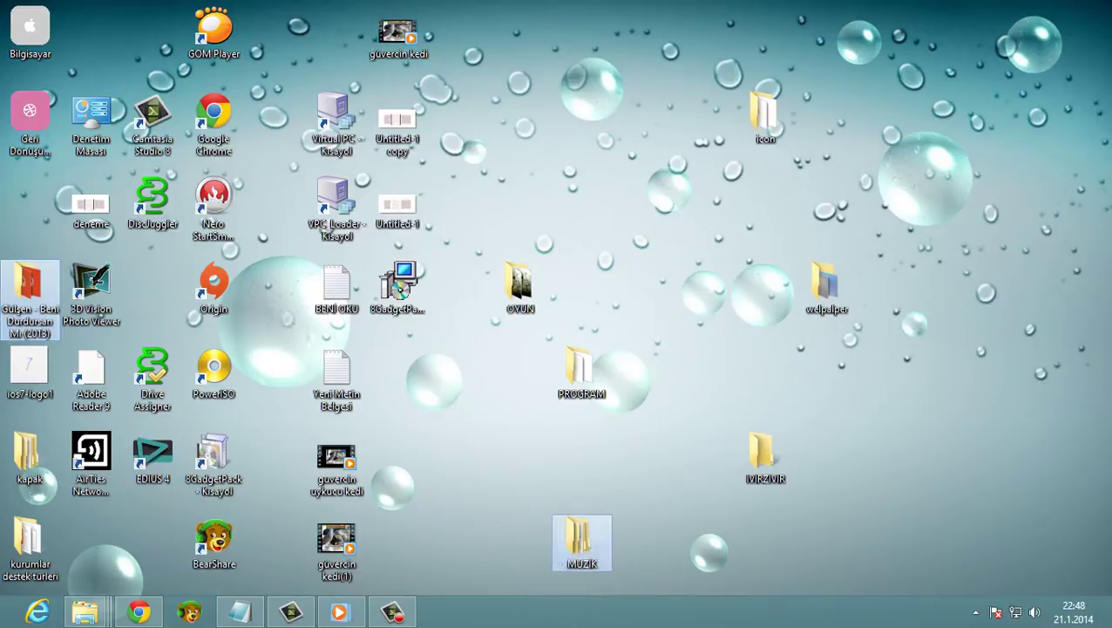
left_click_drag(335, 540, 765, 455)
left_click_drag(338, 459, 766, 455)
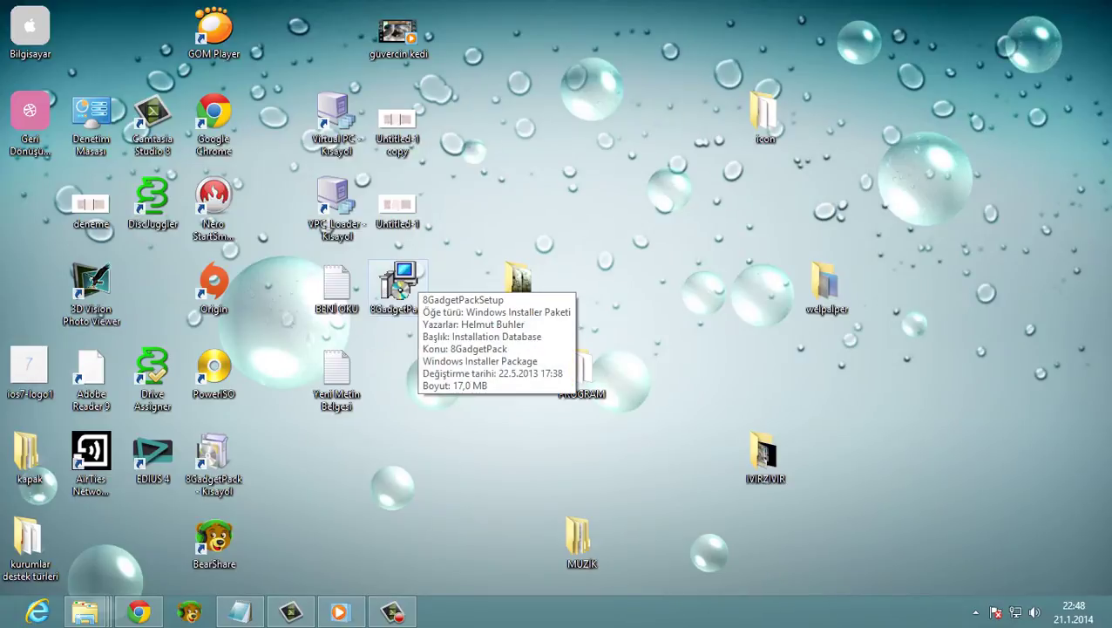
Step: Move the 8GadgetPackSetup installer into PROGRAM, and the Virtual PC and VPC Loader shortcuts into OYUN
left_click_drag(405, 280, 578, 375)
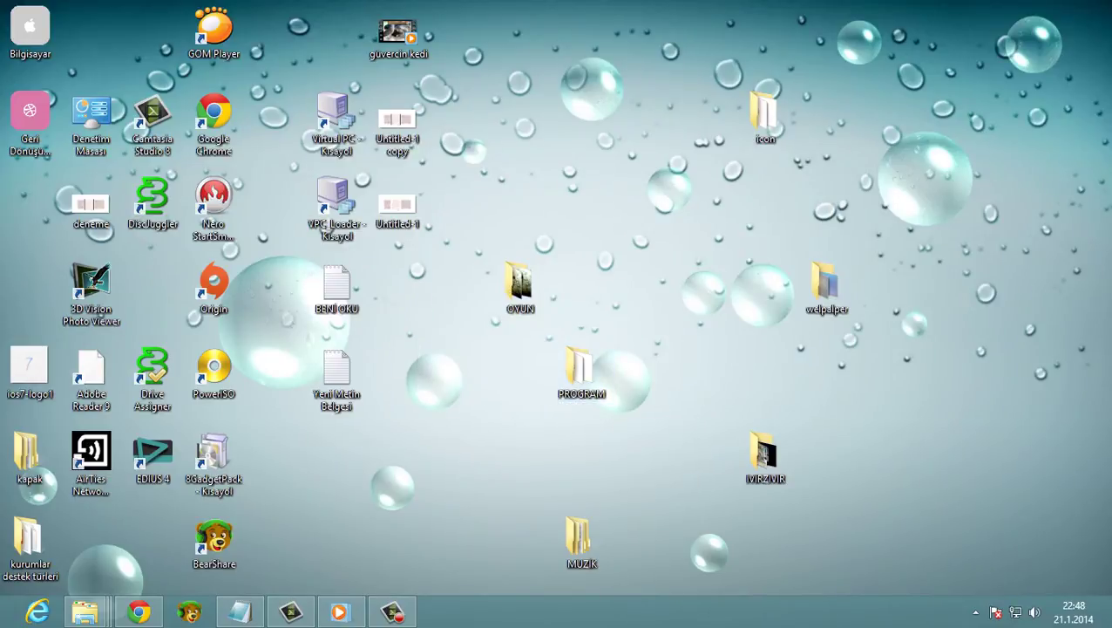
left_click_drag(302, 103, 520, 281)
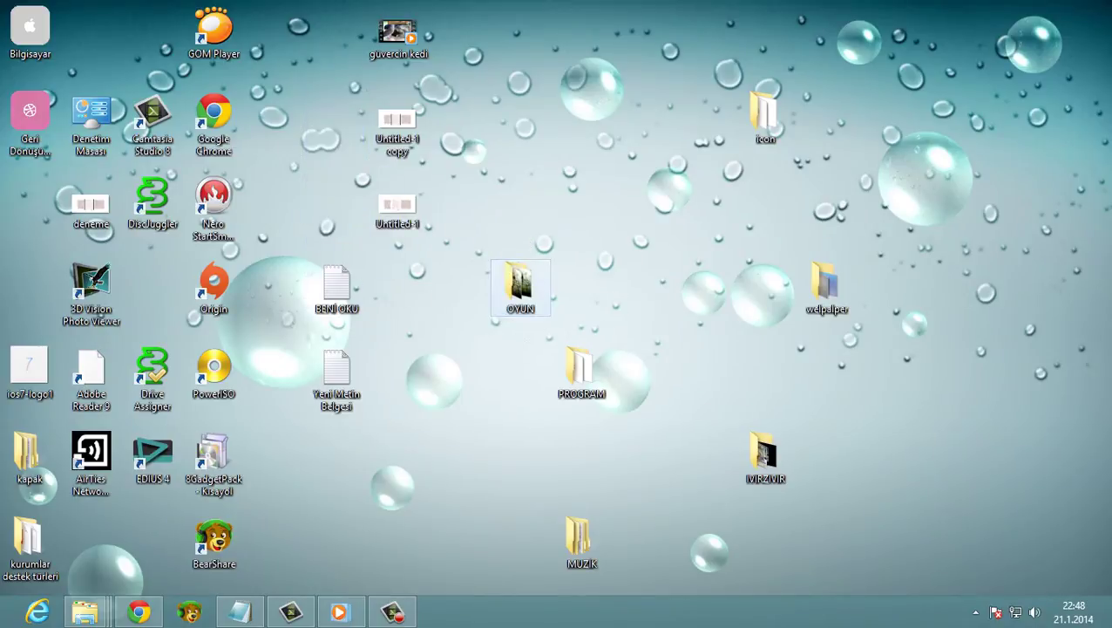
Step: Move the Untitled-1 and Untitled-1 copy images, the güvercin kedi video and the GOM Player shortcut into IVIRZIVIR
left_click_drag(437, 89, 765, 458)
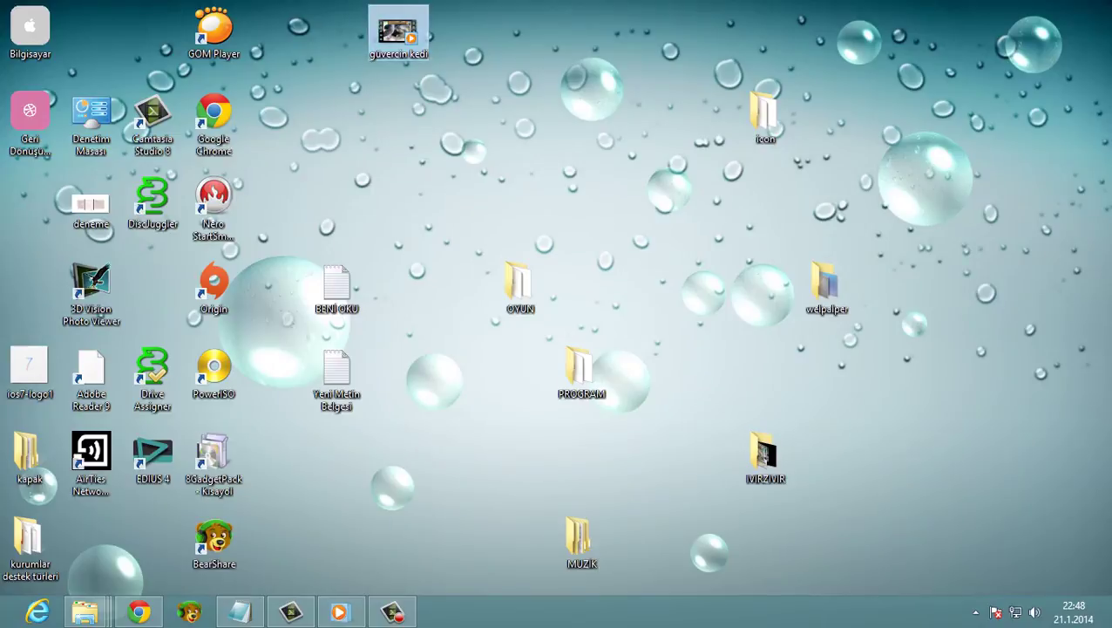
left_click_drag(398, 35, 765, 457)
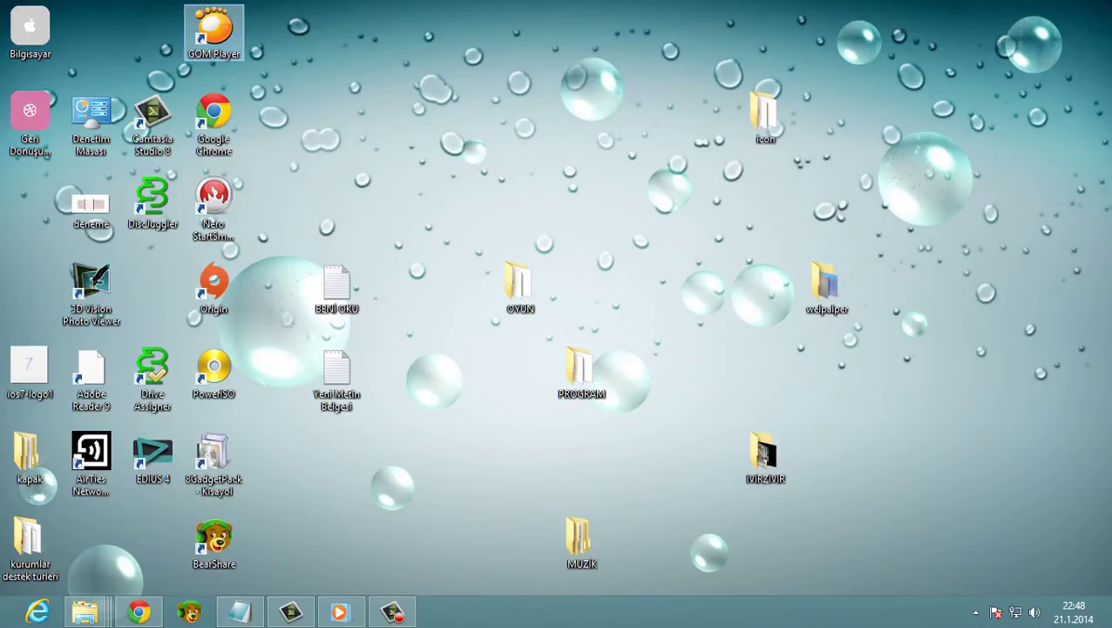
left_click_drag(218, 39, 767, 458)
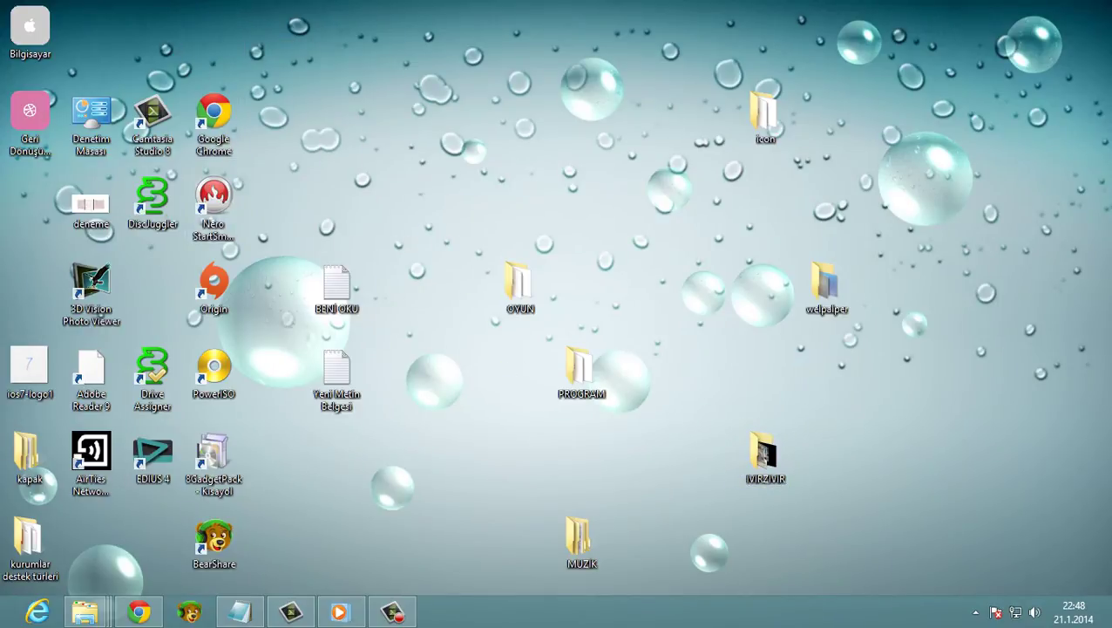
Step: Move the Nero StartSmart, PowerISO, BearShare, EDIUS 4 and Adobe Reader 9 shortcuts into the PROGRAM folder
left_click_drag(214, 202, 581, 375)
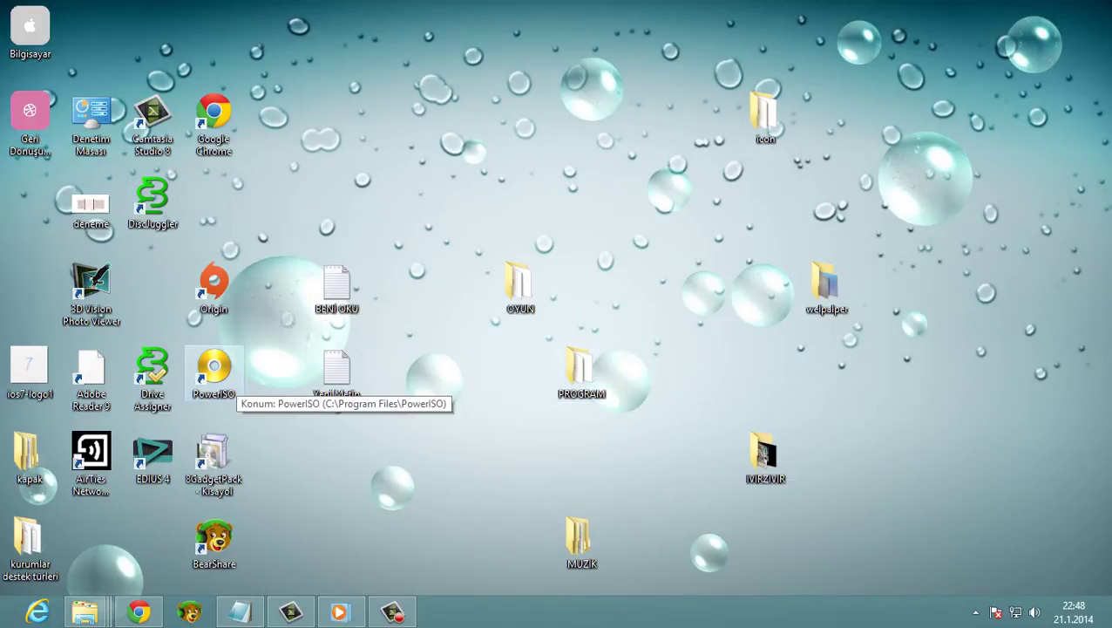
left_click_drag(214, 375, 596, 382)
left_click_drag(214, 542, 582, 390)
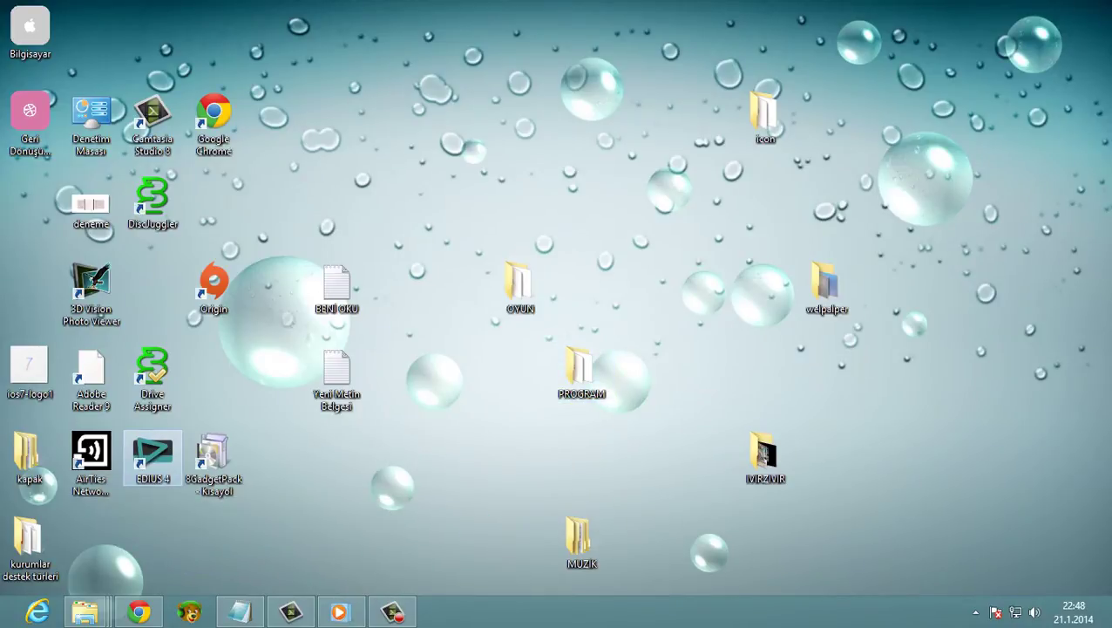
left_click_drag(153, 454, 581, 381)
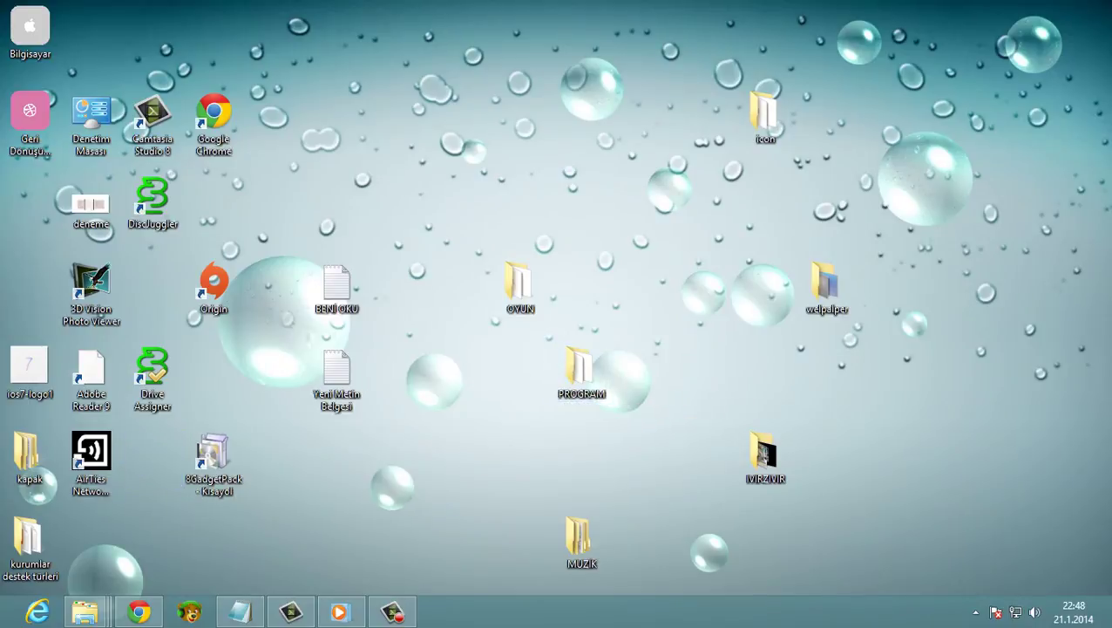
left_click_drag(92, 375, 588, 364)
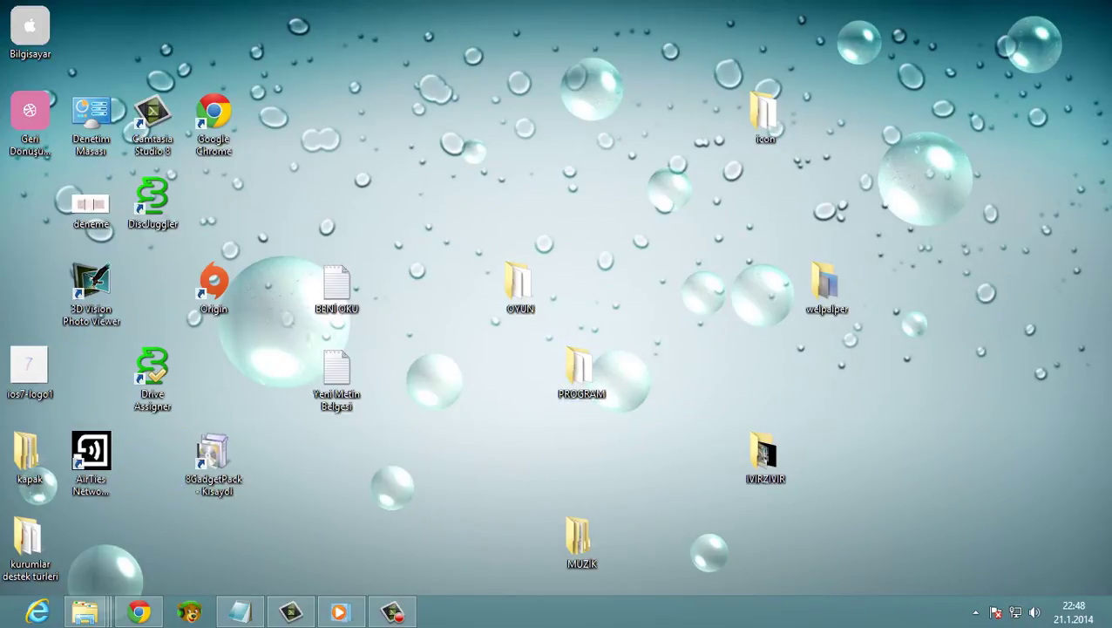
Step: Reposition the kapak folder directly above OYUN and the kurumlar destek türleri folder below OYUN, in the same column
left_click_drag(29, 455, 520, 202)
left_click_drag(30, 542, 520, 467)
Step: Delete the ios7-logo1 image and move the deneme image into the IVIRZIVIR folder
right_click(26, 366)
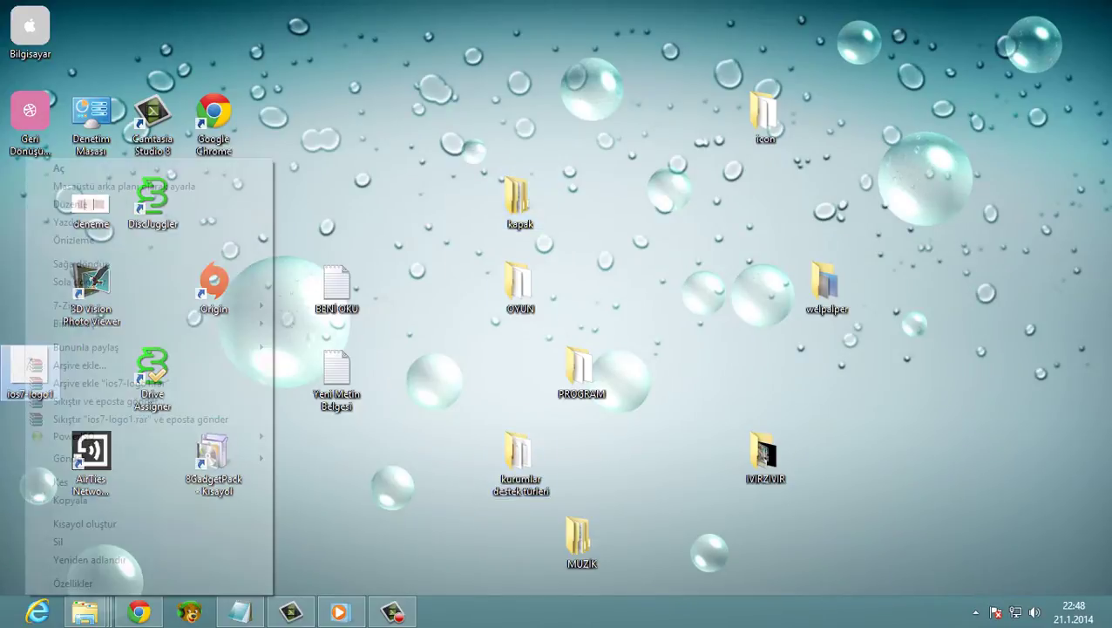
left_click(78, 542)
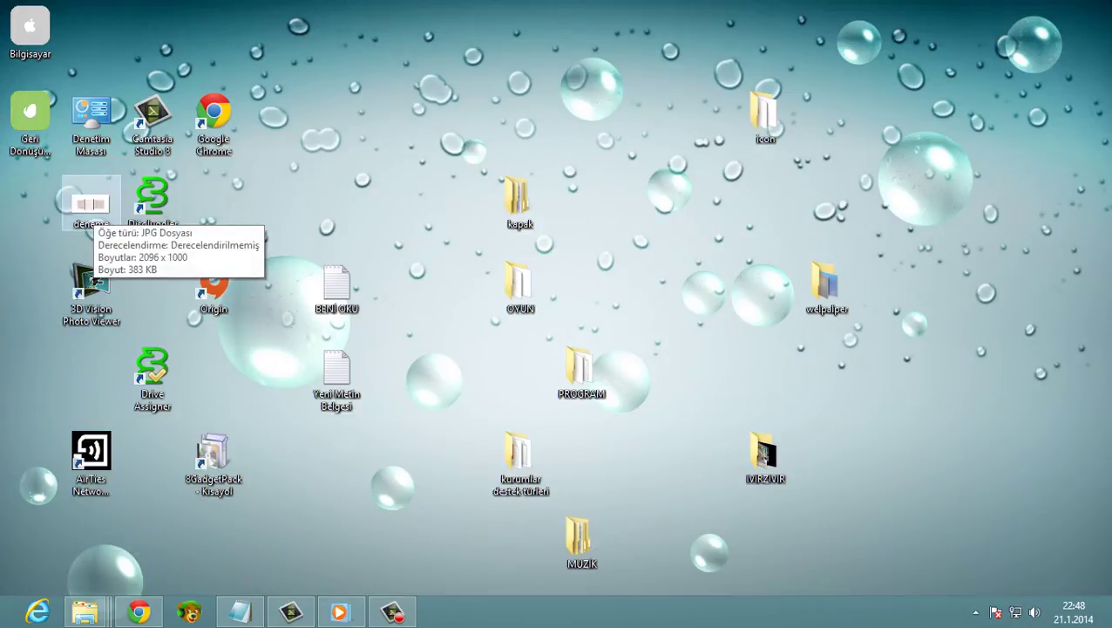
left_click_drag(92, 204, 763, 453)
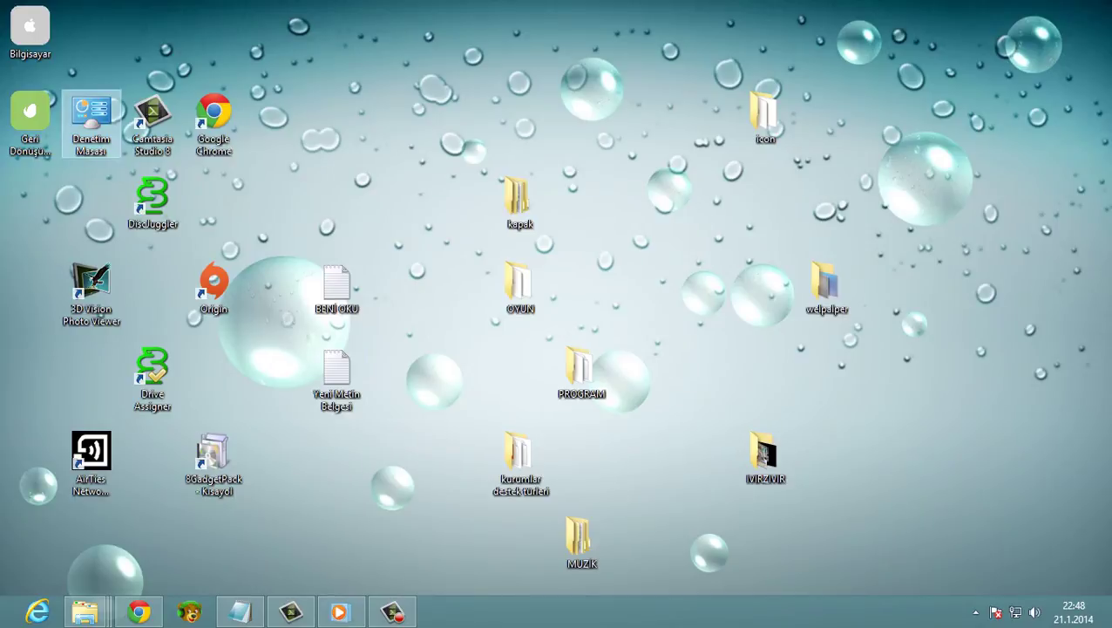
Step: Place Denetim Masası directly below Geri Dönüşüm Kutusu and move the Camtasia Studio 8 shortcut into PROGRAM
left_click_drag(91, 118, 35, 208)
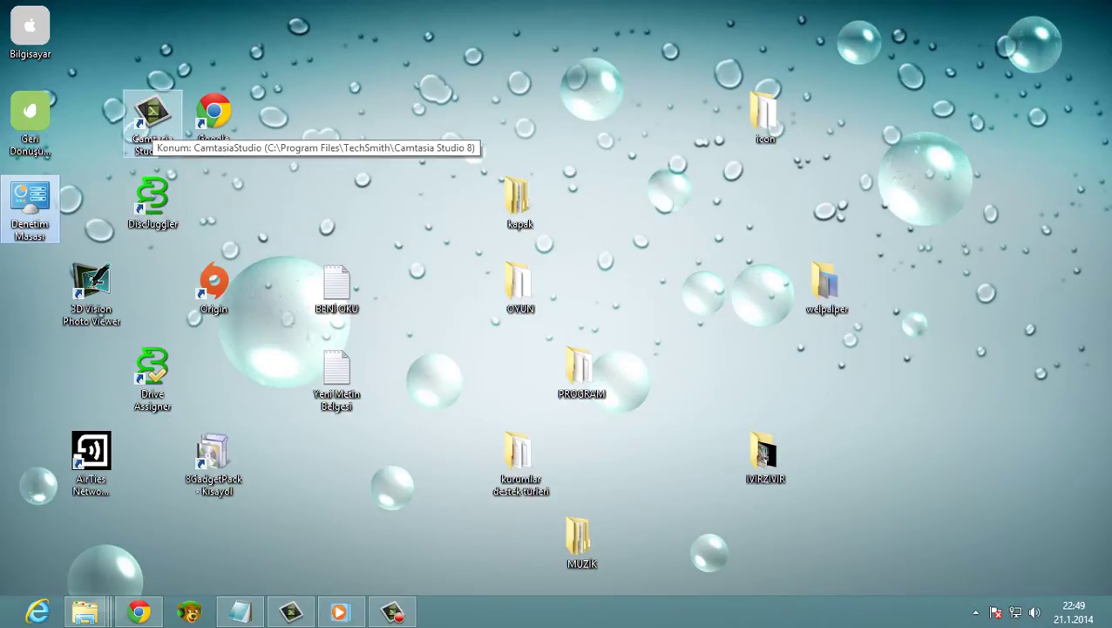
left_click_drag(150, 122, 581, 371)
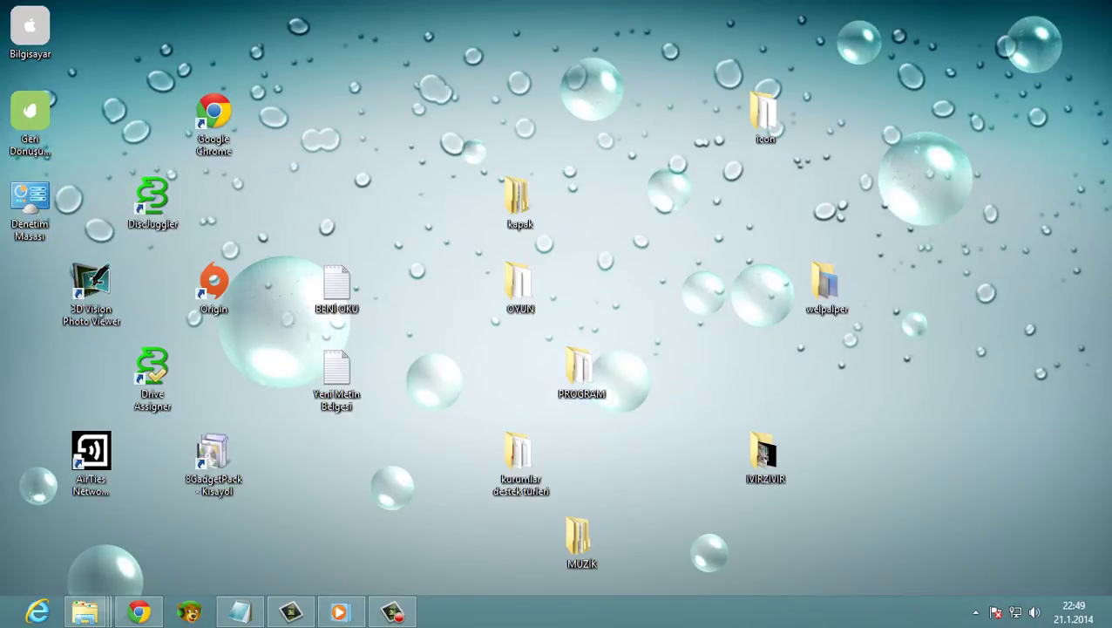
Step: Move the DiscJuggler, 3D Vision Photo Viewer and 8GadgetPack shortcuts into the PROGRAM folder and the AirTies shortcut into IVIRZIVIR
left_click_drag(153, 196, 582, 373)
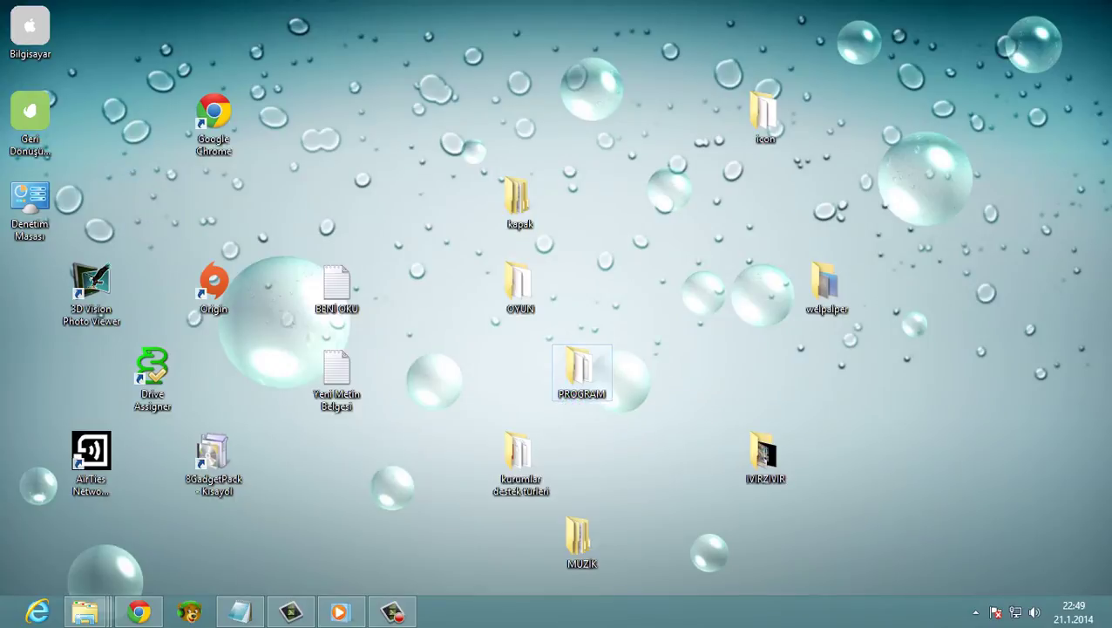
left_click_drag(92, 287, 582, 374)
left_click_drag(91, 453, 763, 458)
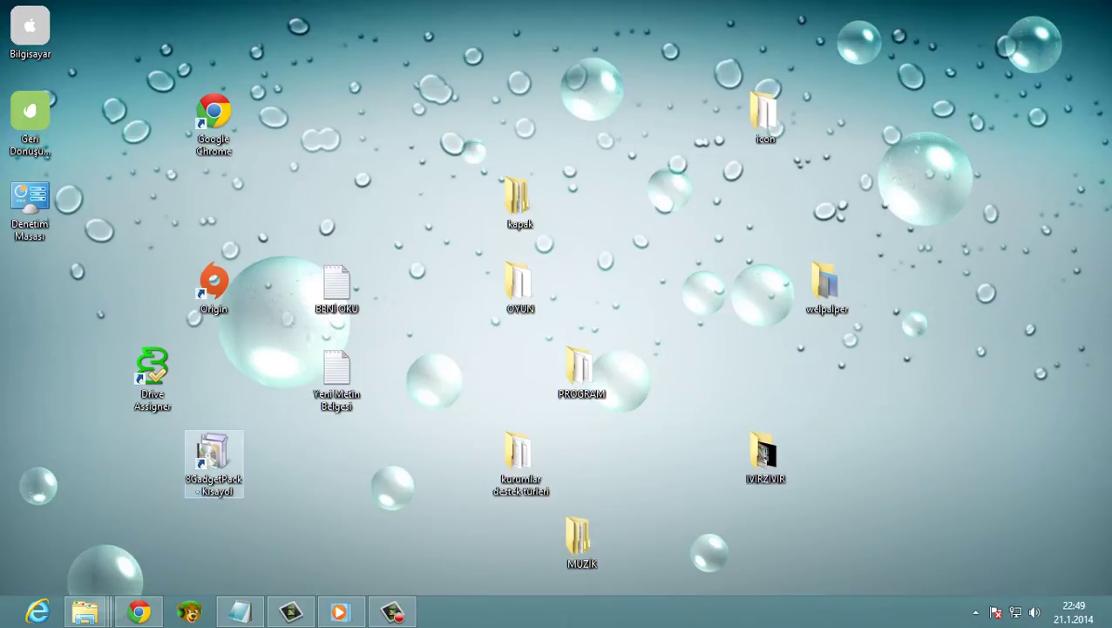
left_click_drag(213, 458, 580, 393)
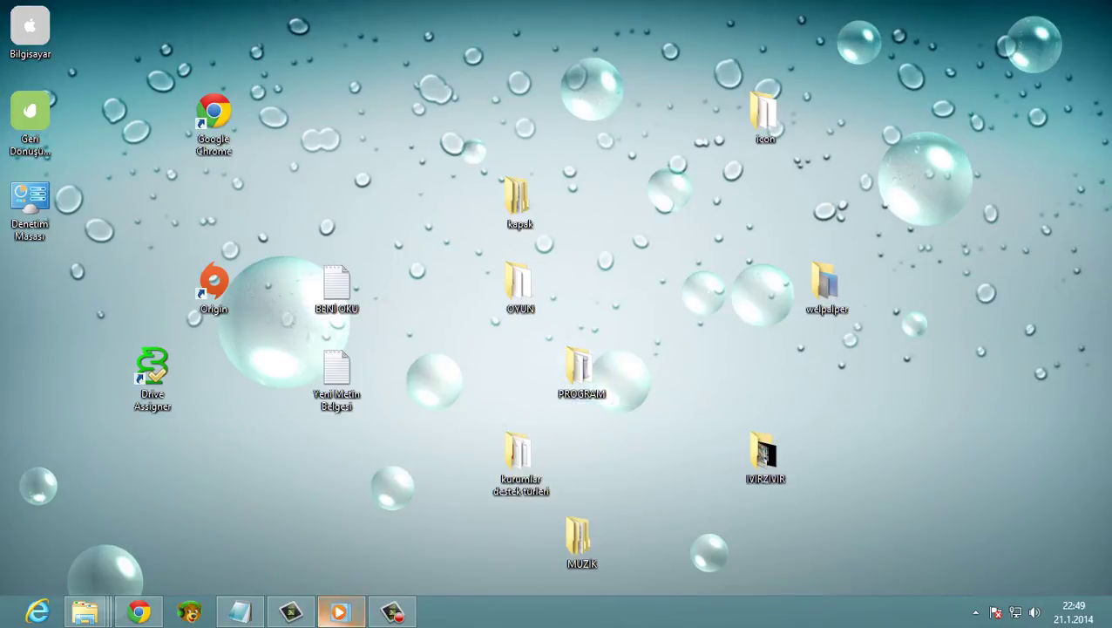
Step: Replace all text in the BENİ OKU note with "ŞİMDİ" and "KLASÖRLERE İKON VERİCEZ" on two lines, and minimize the note
left_click(240, 611)
left_click_drag(782, 321, 207, 109)
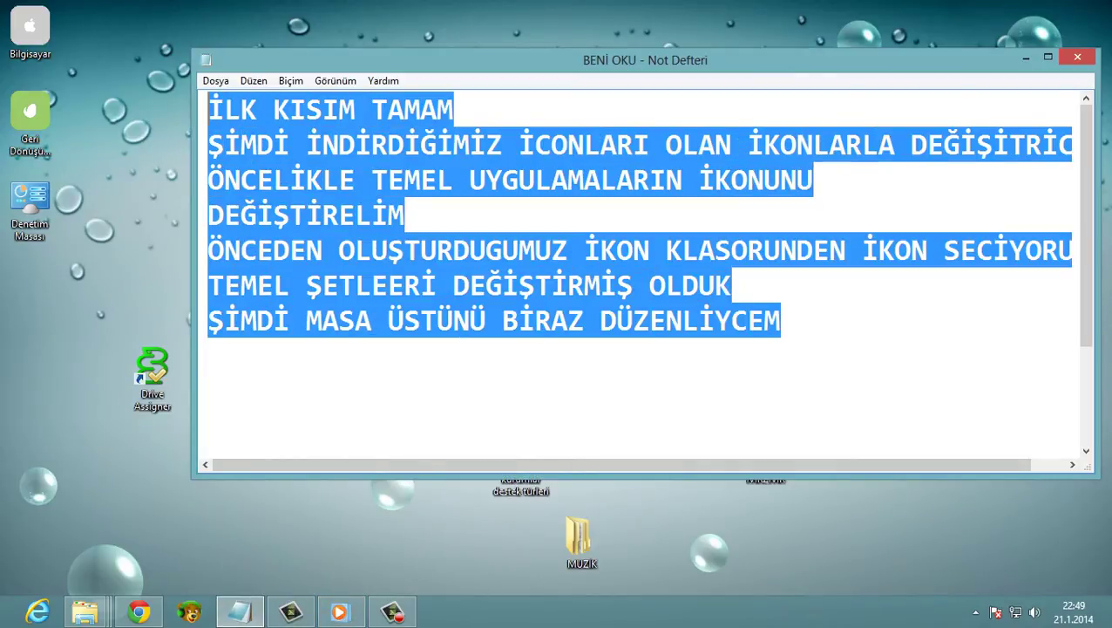
type("ŞİMDİ ")
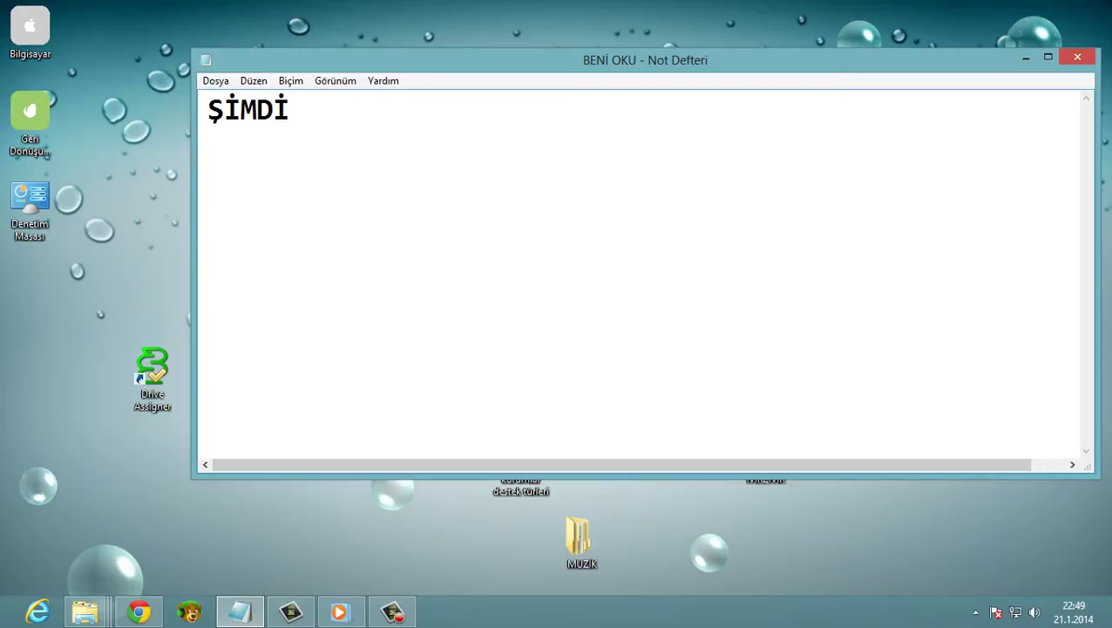
type("KLASÖR")
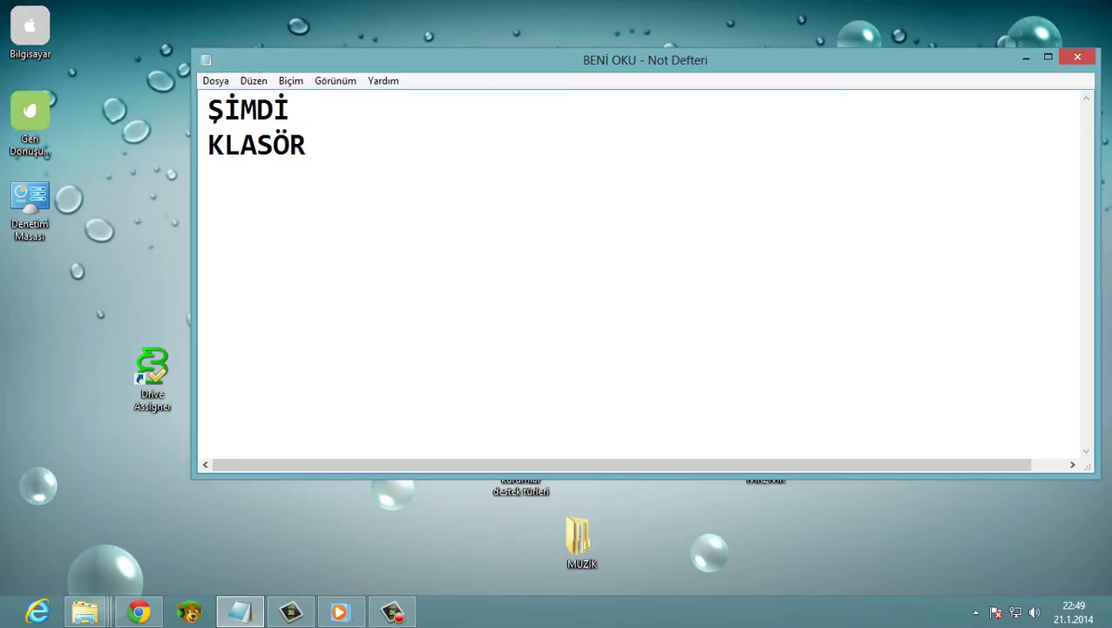
type("LERE İKON")
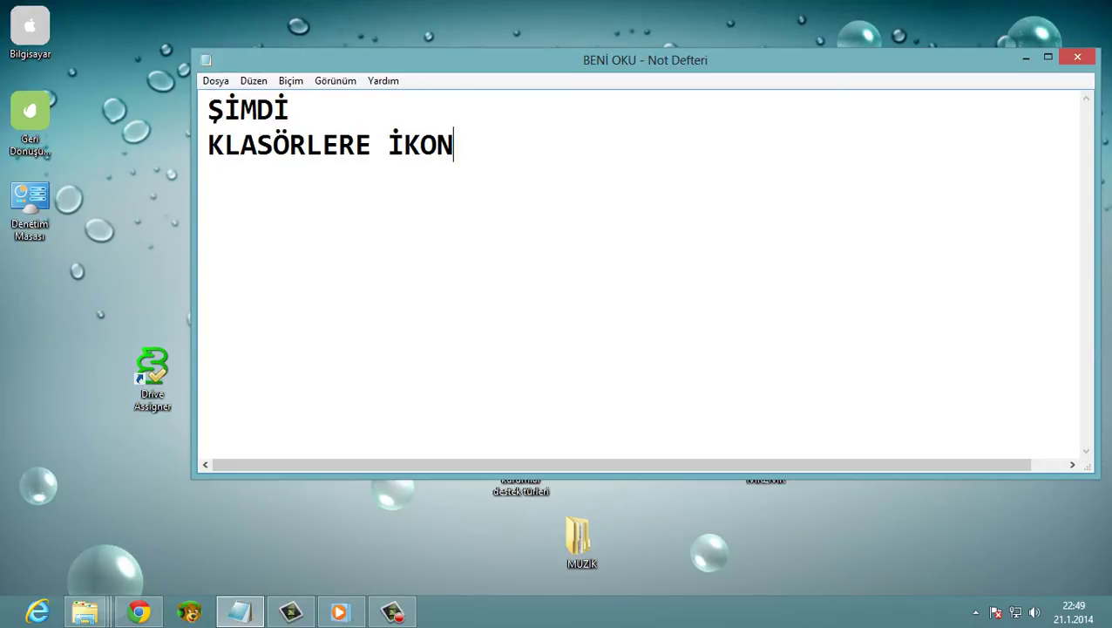
type(" VERİCEZ")
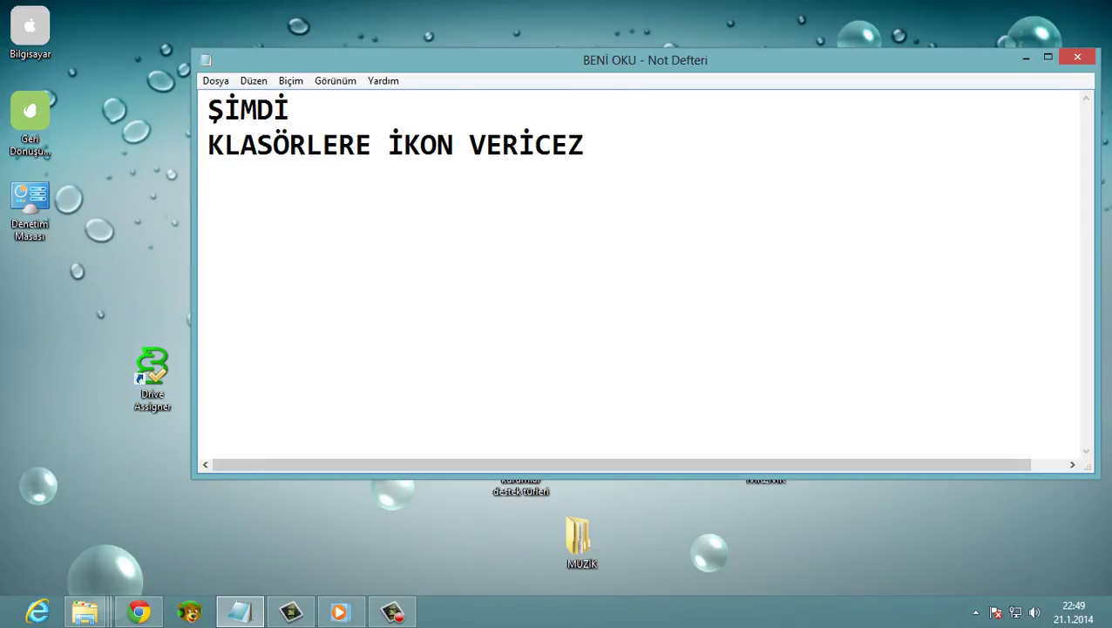
left_click(1025, 57)
Step: Change the icon folder's symbol to the 07_linkedin file through its properties and apply the change
right_click(765, 136)
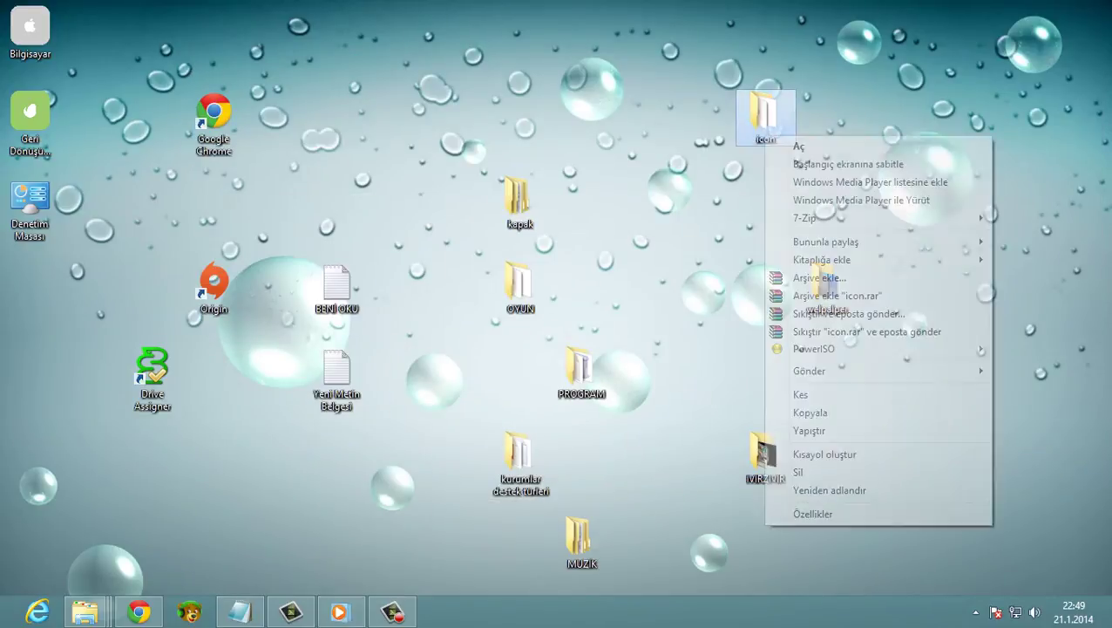
left_click(813, 513)
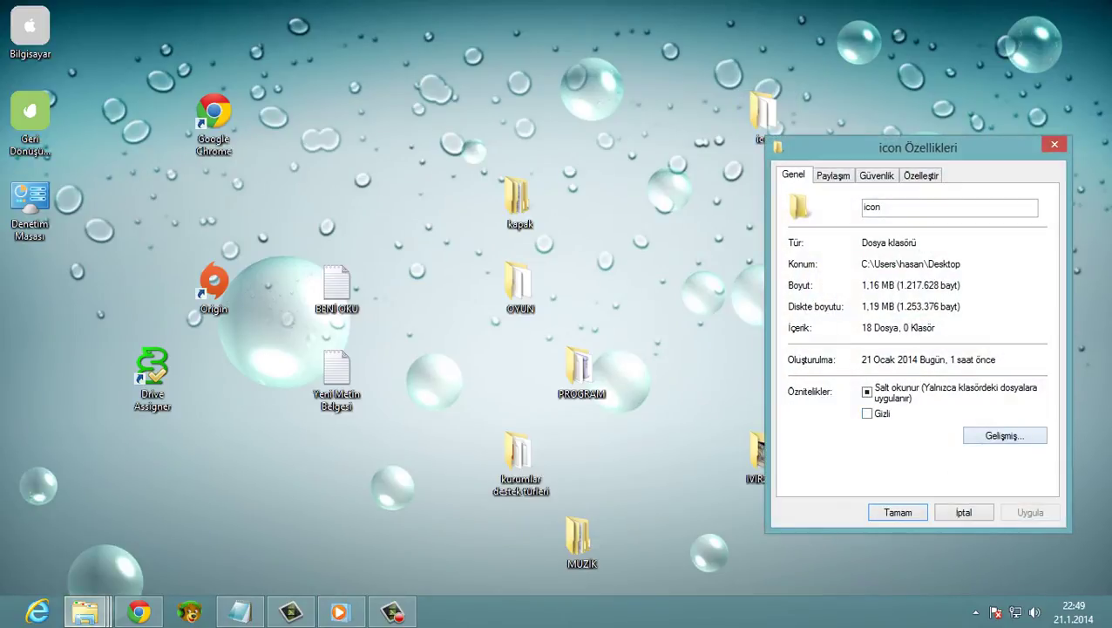
left_click(834, 175)
left_click(876, 175)
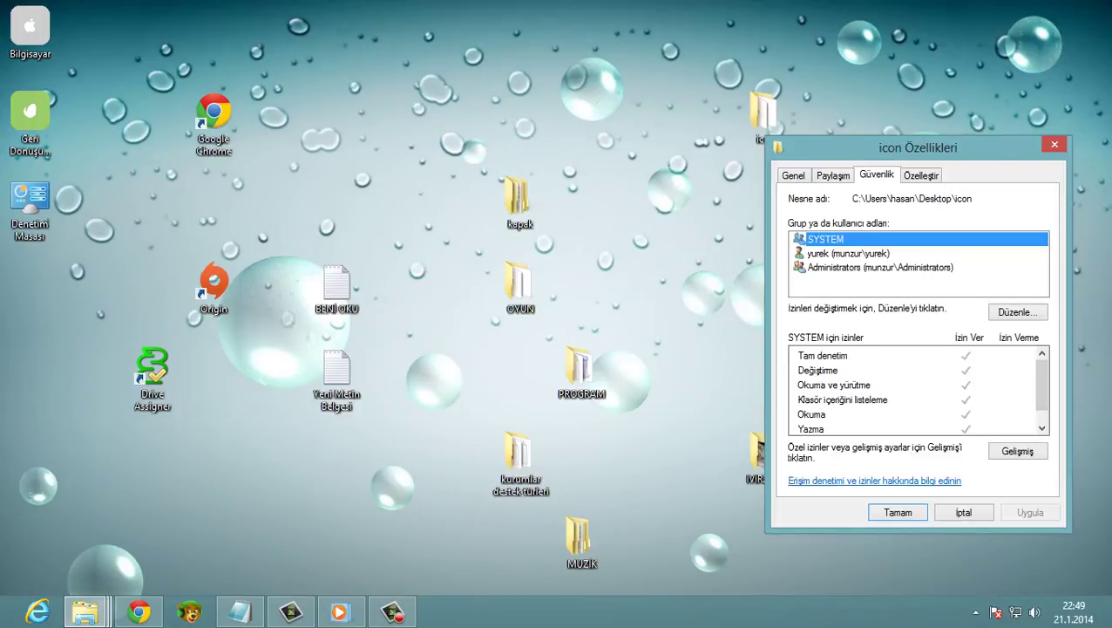
left_click(921, 176)
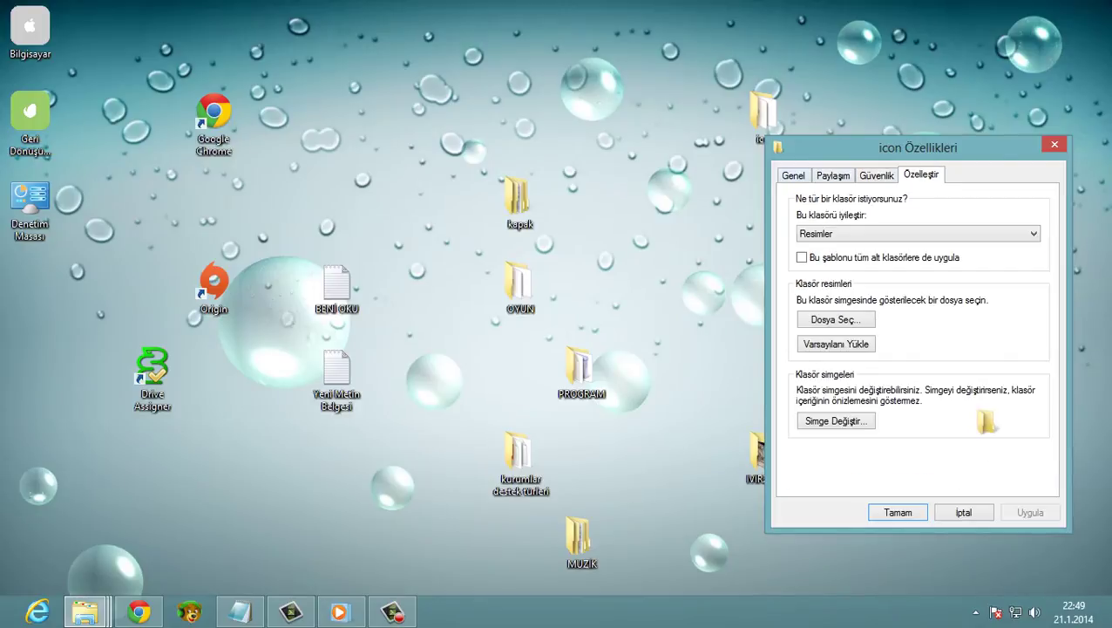
left_click(793, 175)
left_click(921, 176)
left_click(835, 420)
left_click(1022, 271)
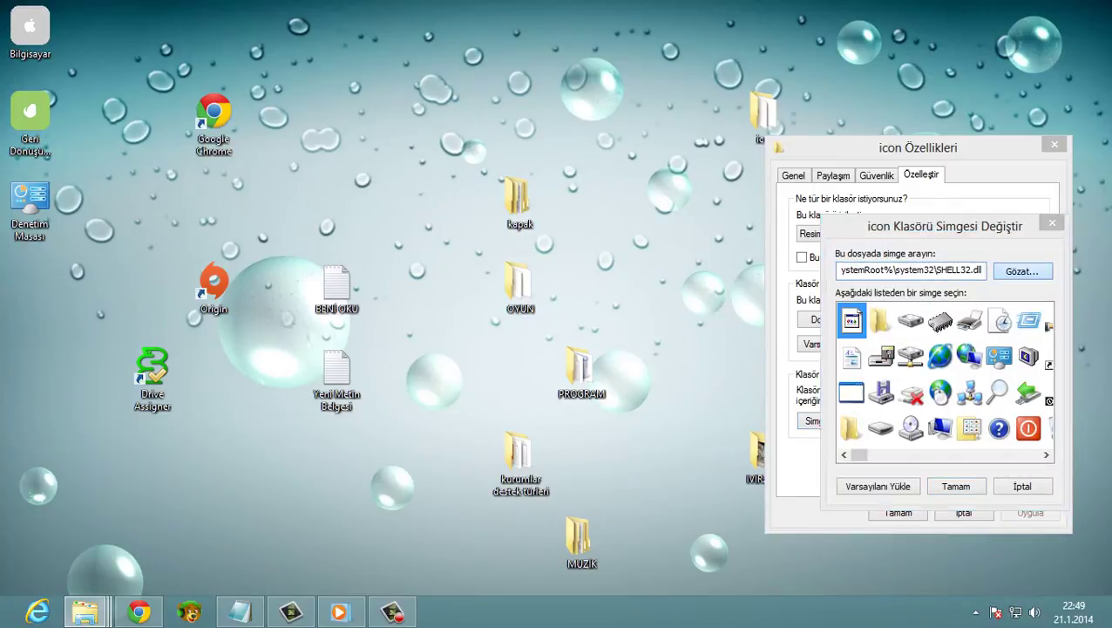
left_click(747, 396)
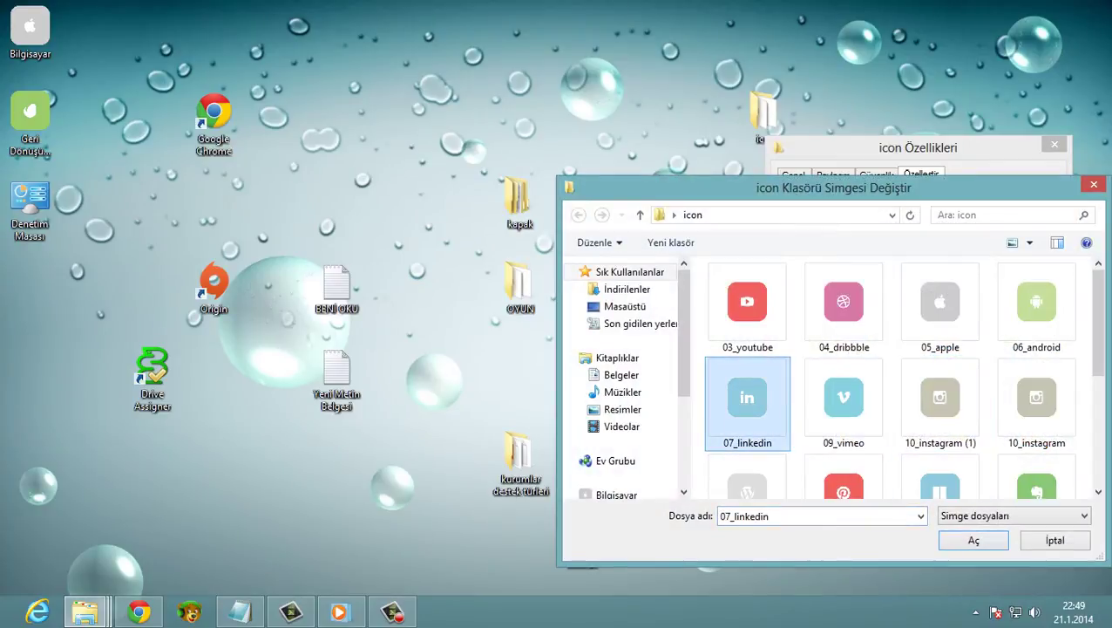
left_click(974, 540)
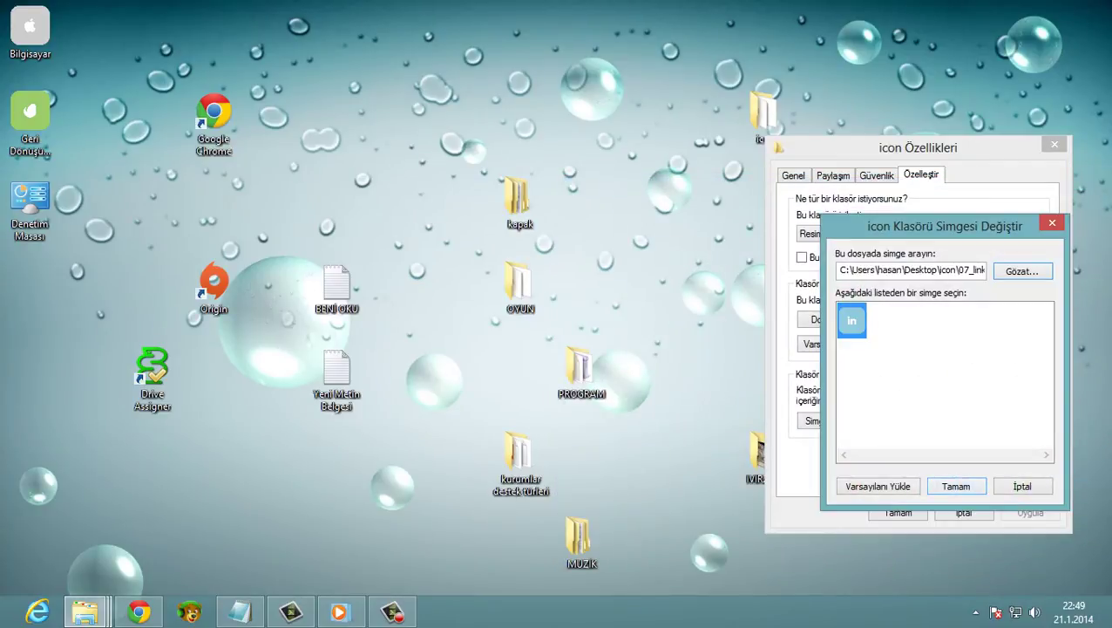
key("Return")
left_click(1030, 513)
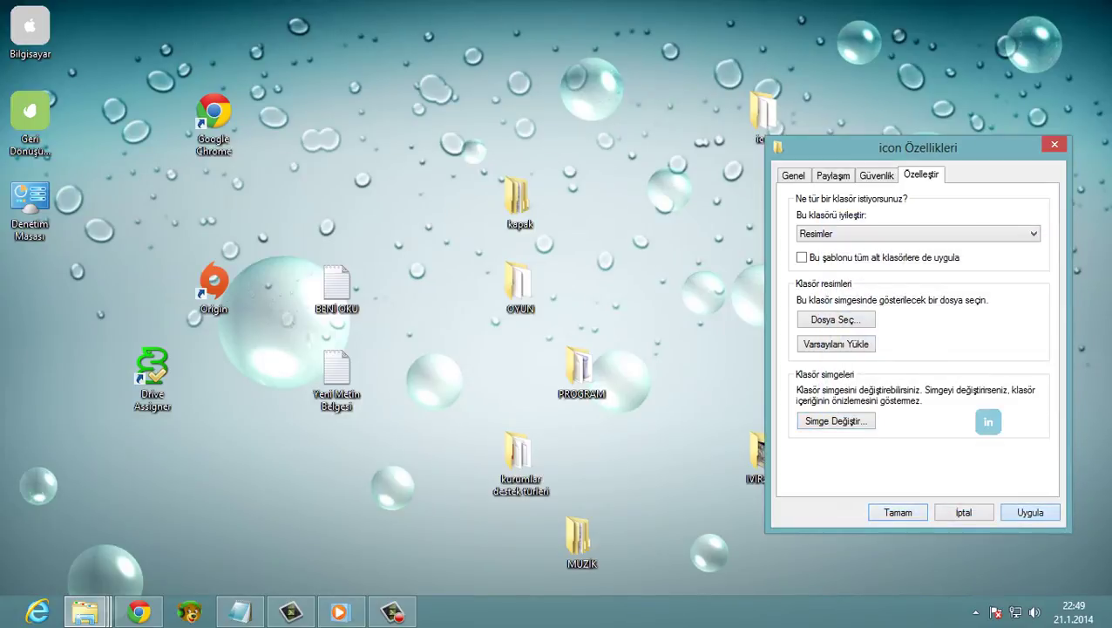
left_click(898, 512)
Step: Change the welpalper folder's symbol to the 13_pinterest file through its properties and apply the change
right_click(826, 288)
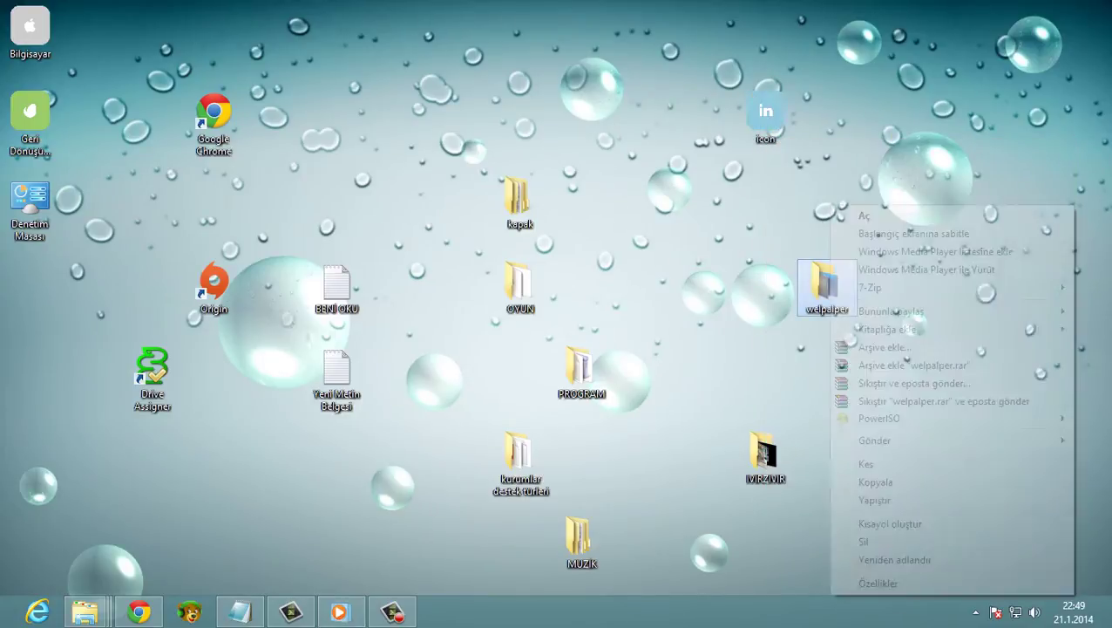
left_click(876, 582)
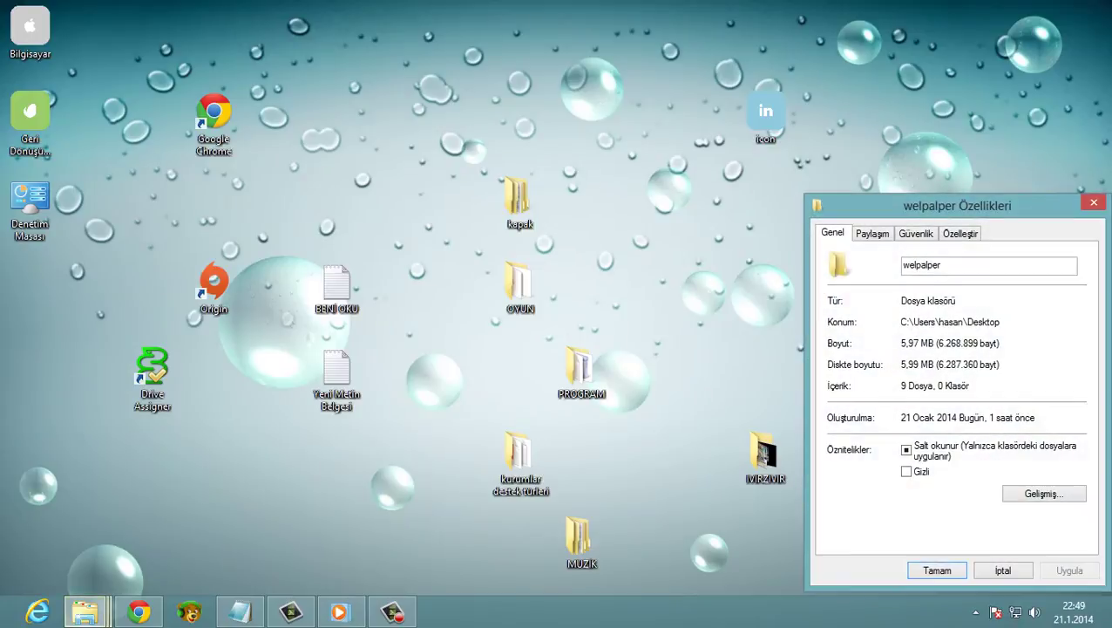
left_click(960, 234)
left_click(875, 479)
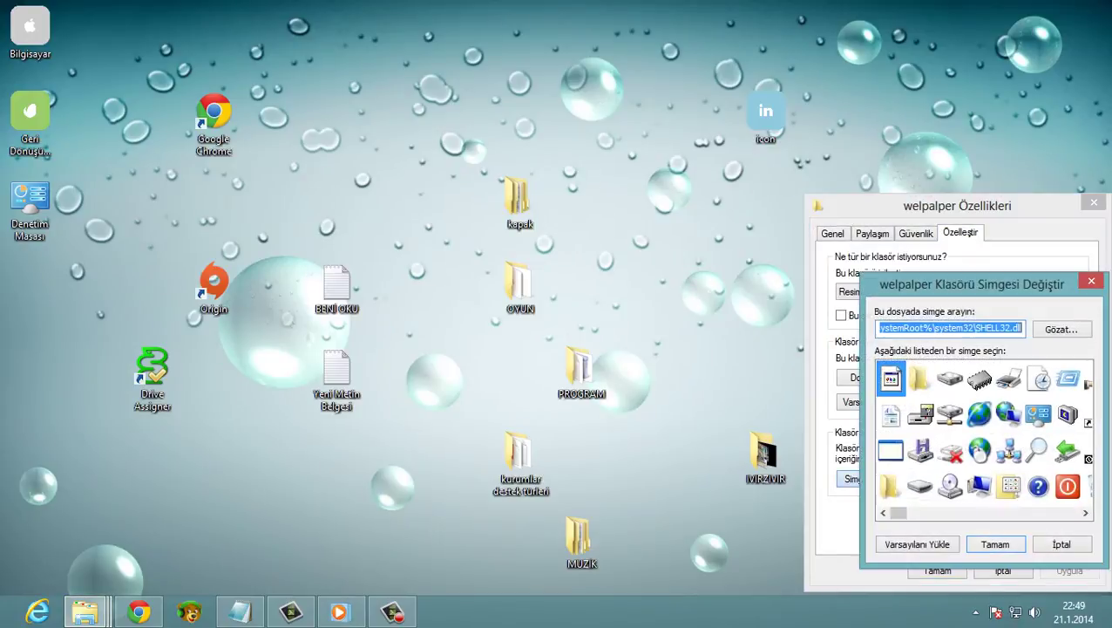
left_click(1062, 330)
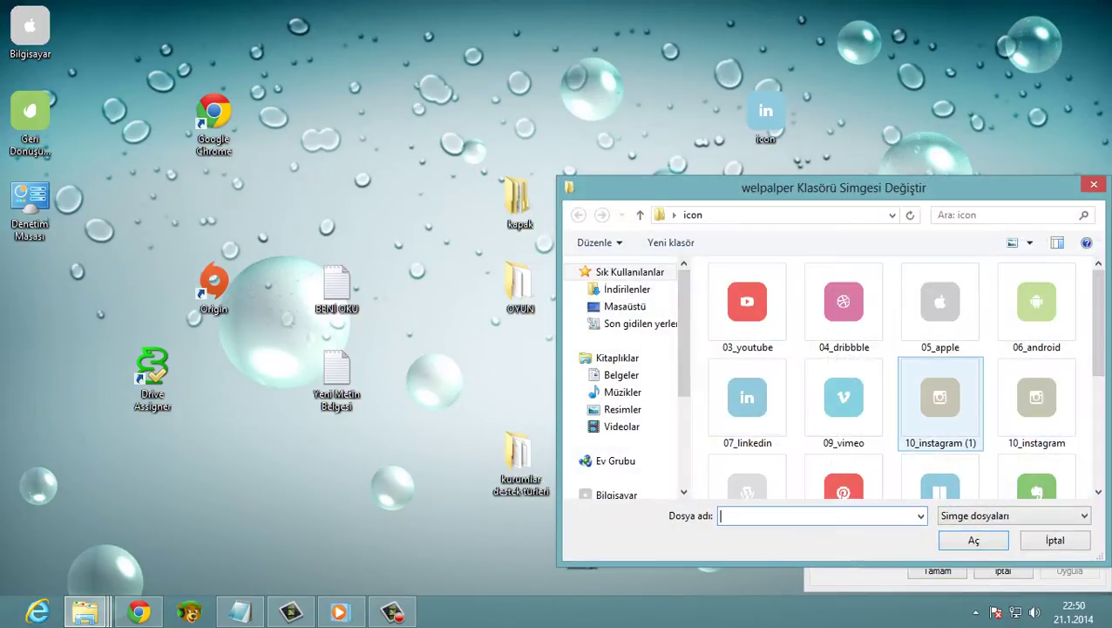
left_click(844, 478)
left_click(973, 540)
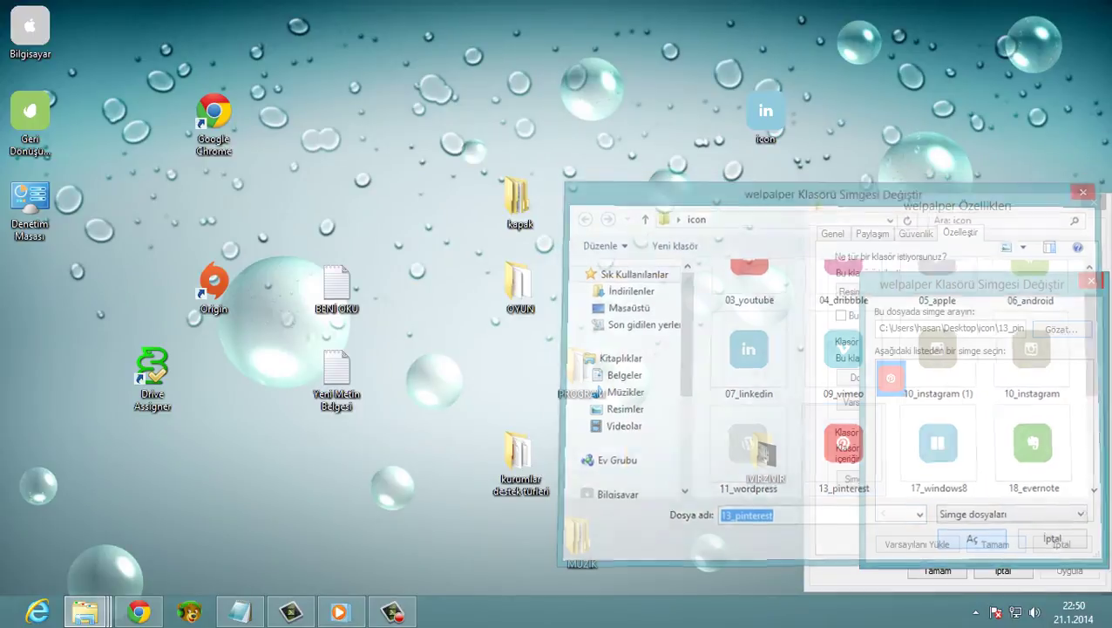
key("Return")
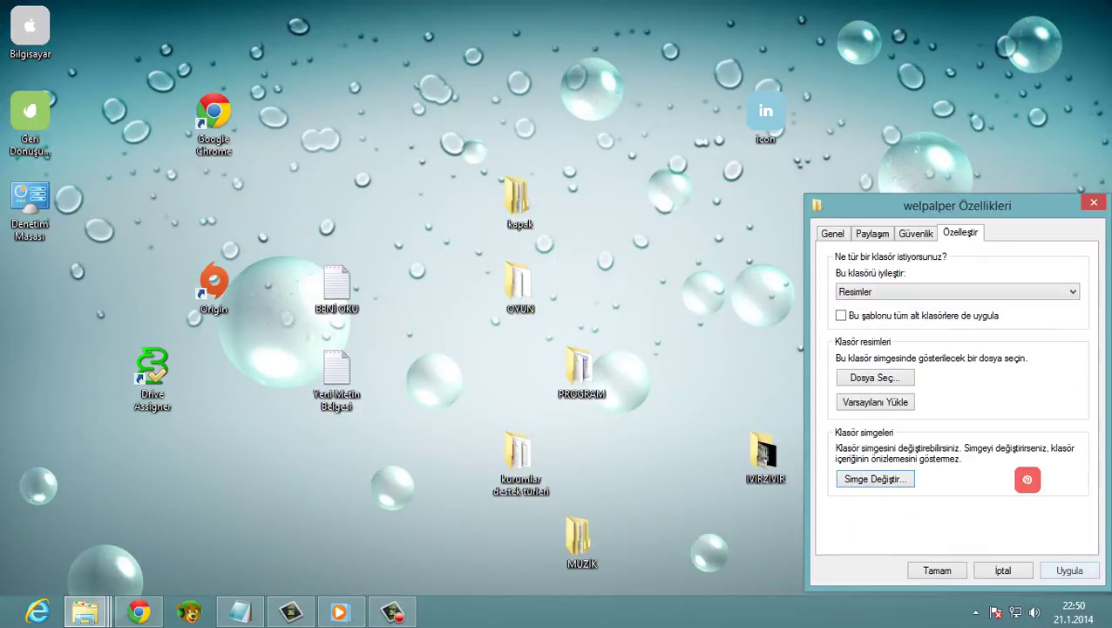
key("Return")
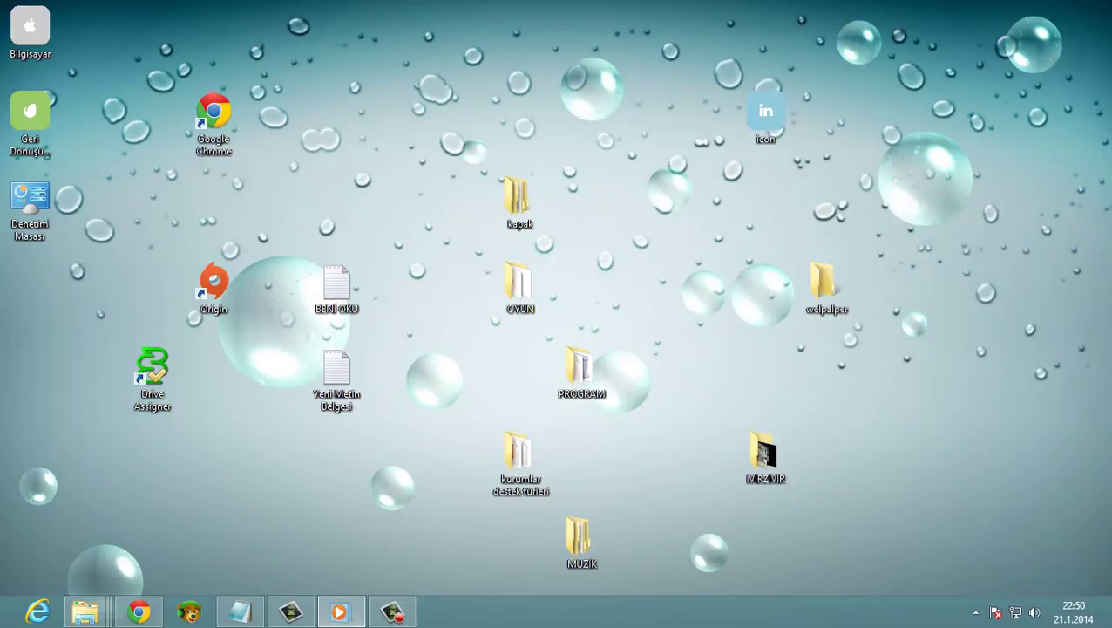
Step: Change the IVIRZIVIR folder's symbol to the 10_instagram file through its properties and apply the change
right_click(765, 444)
key("Return")
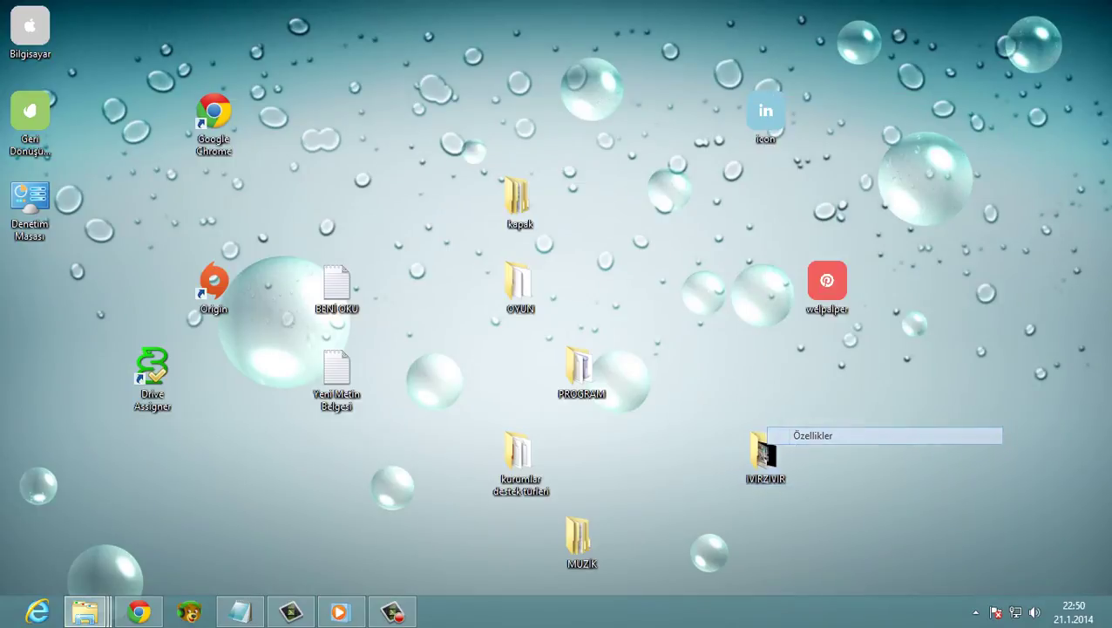
left_click(921, 234)
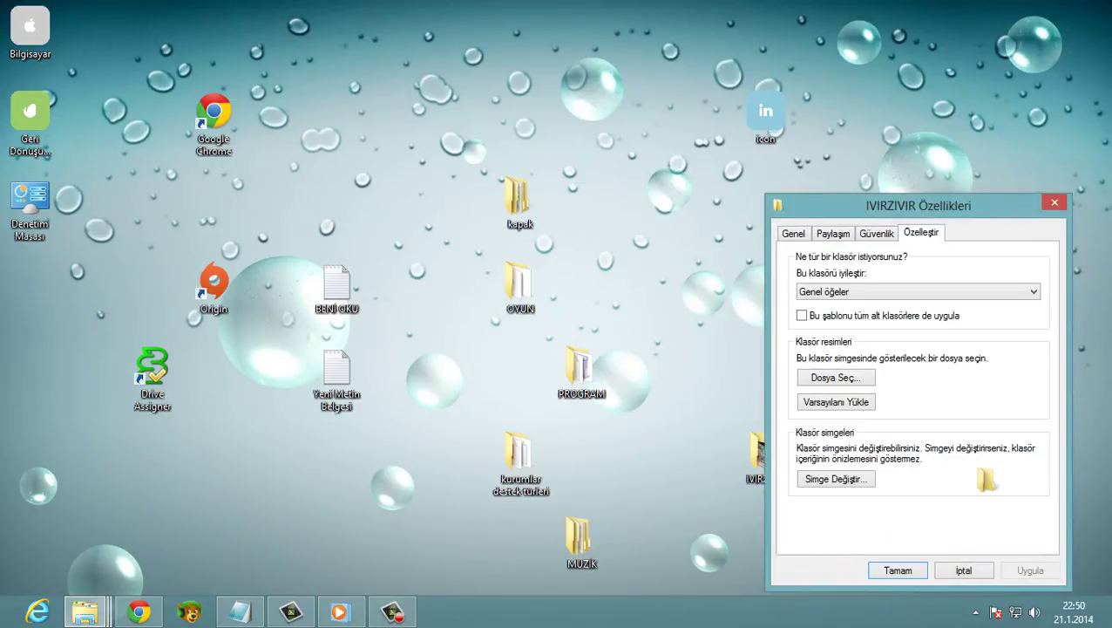
left_click(836, 478)
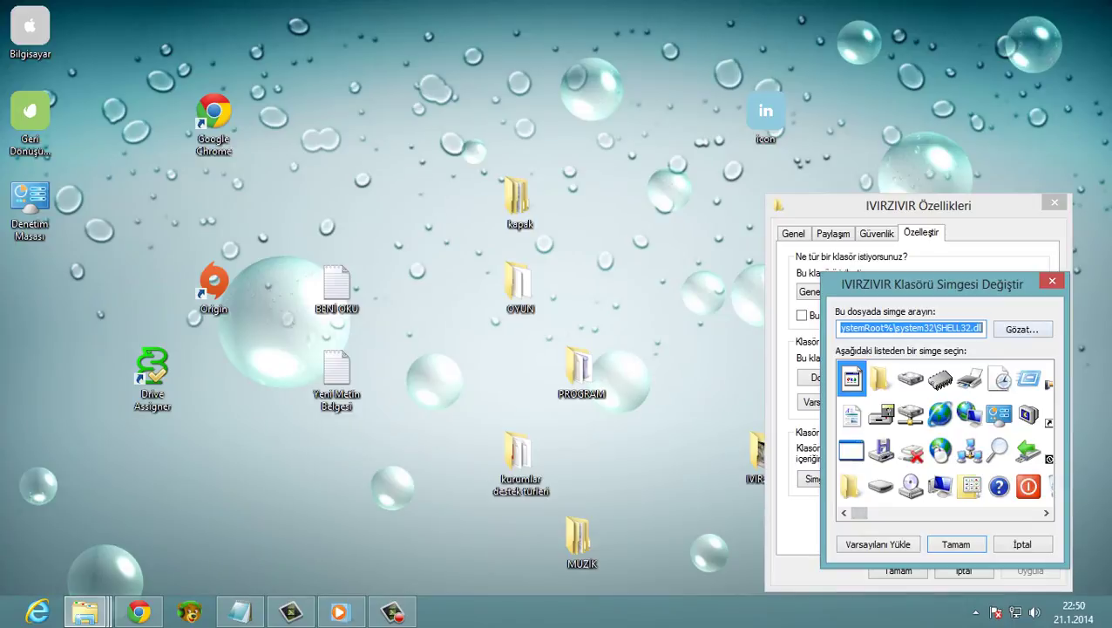
left_click(1023, 329)
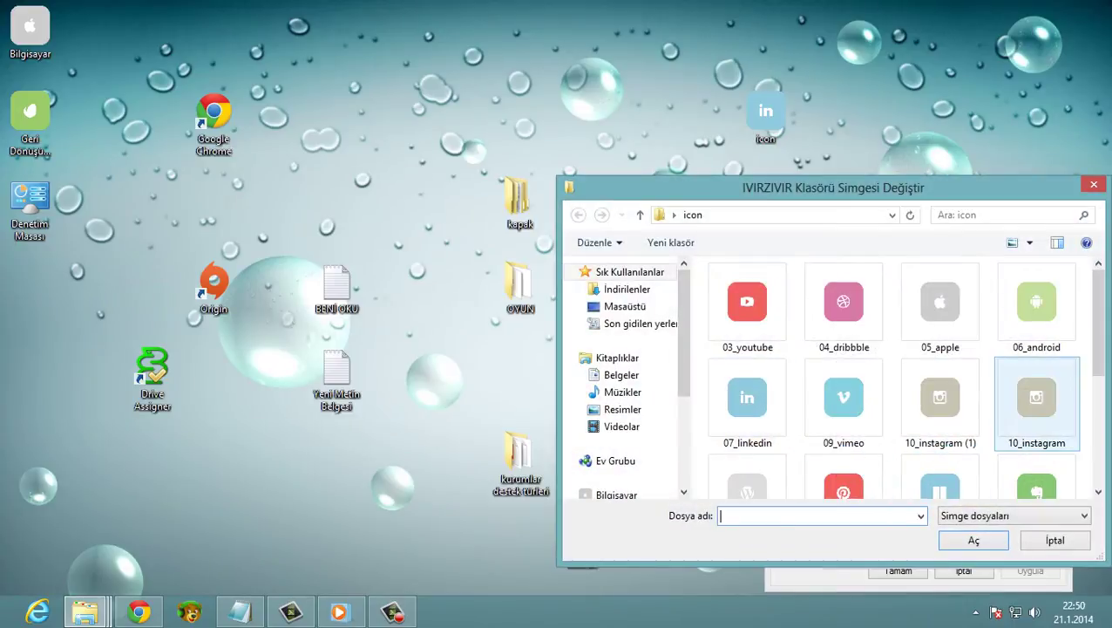
left_click(1036, 403)
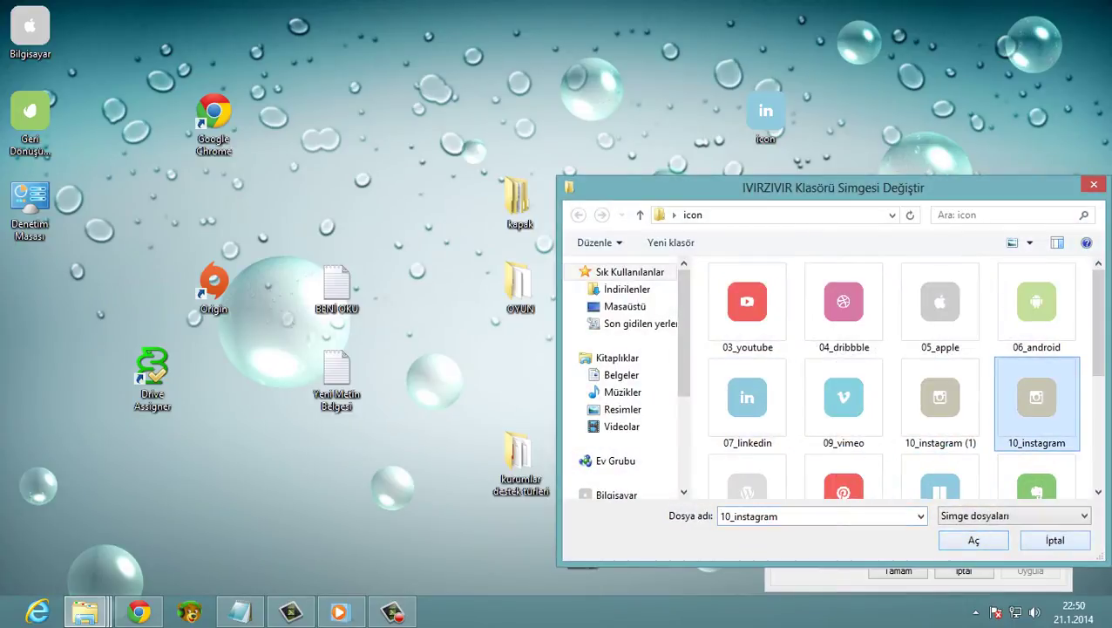
key("Return")
key("Return")
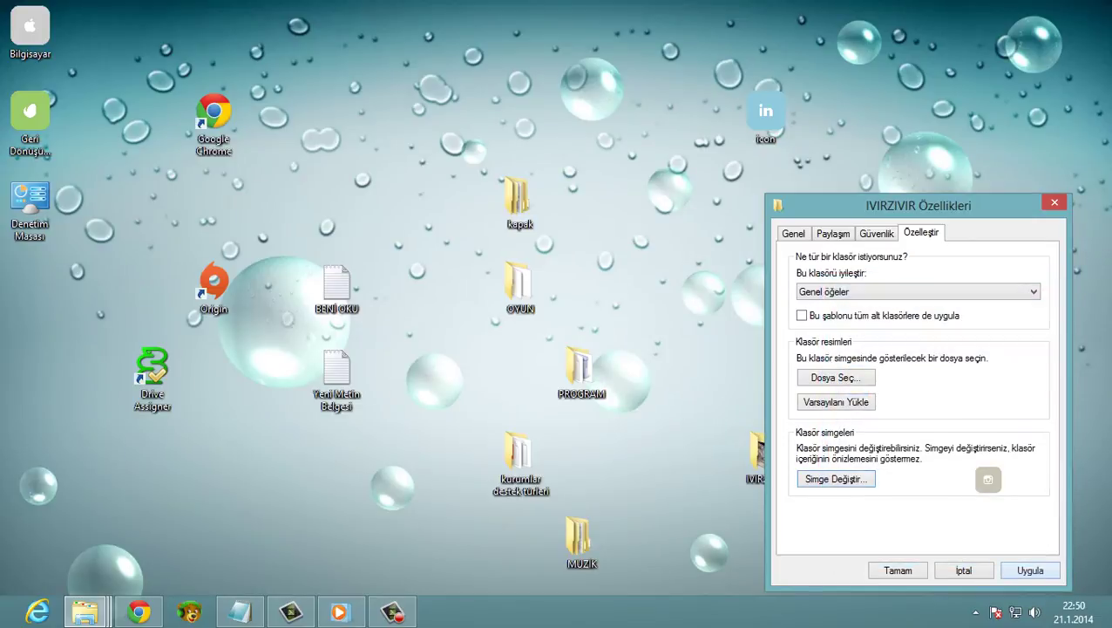
key("Return")
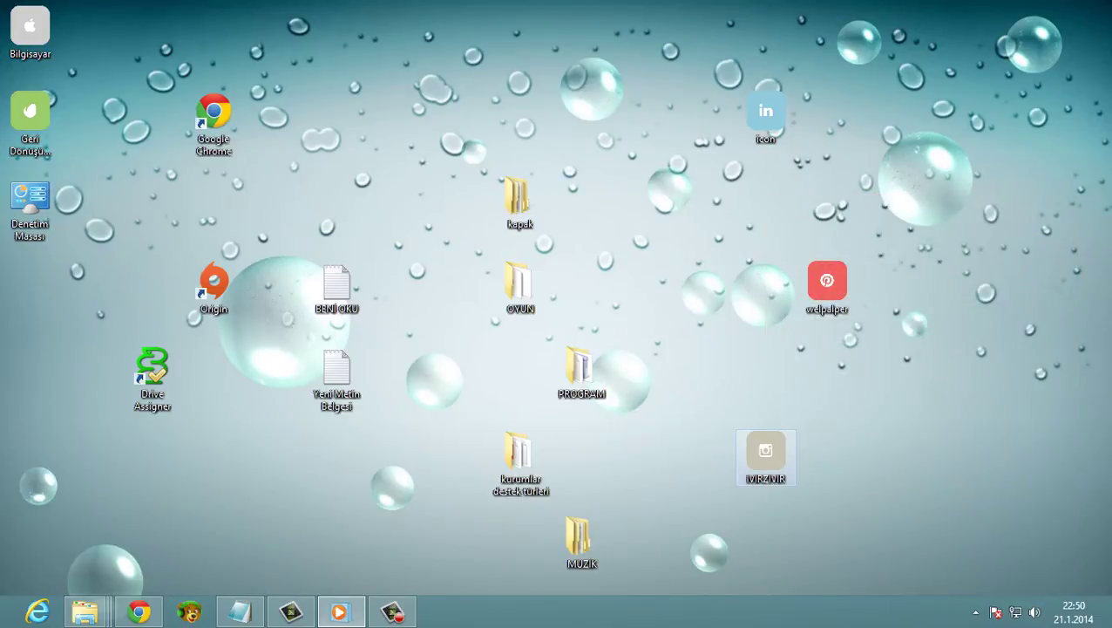
Step: Change the MUZİK folder's symbol to the 20_sparow file through its properties and apply the change
right_click(761, 462)
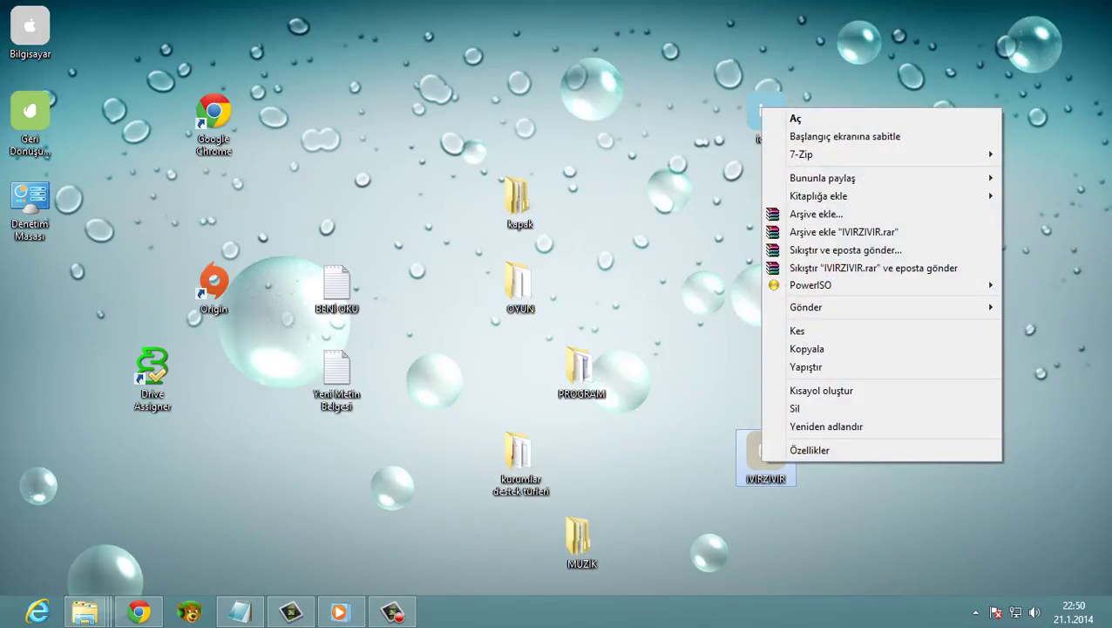
right_click(578, 535)
left_click(611, 527)
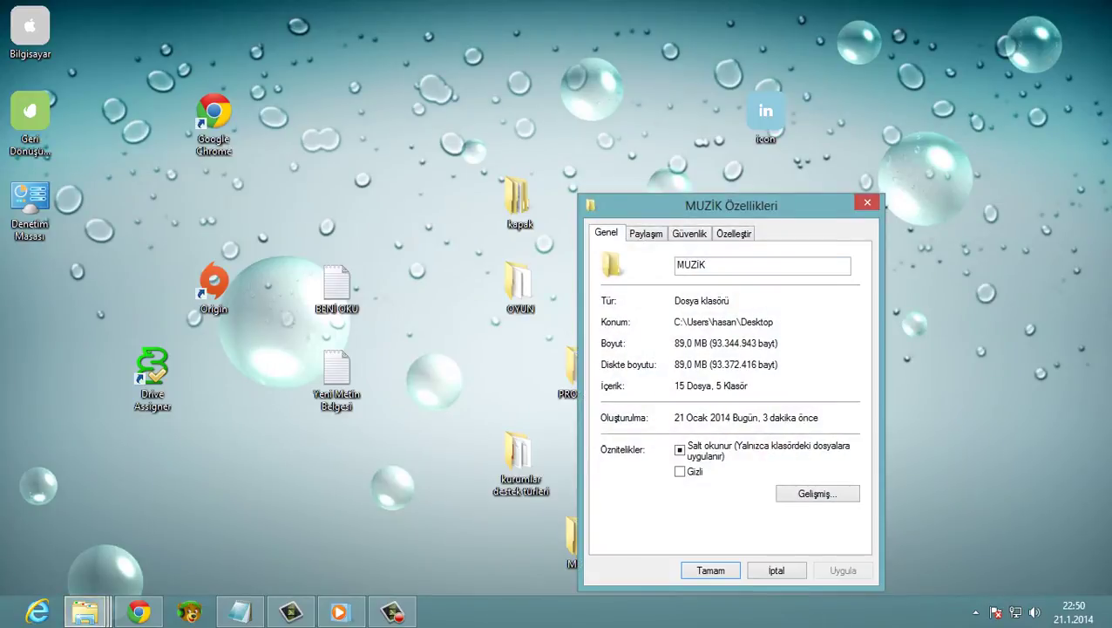
left_click(734, 233)
left_click(649, 478)
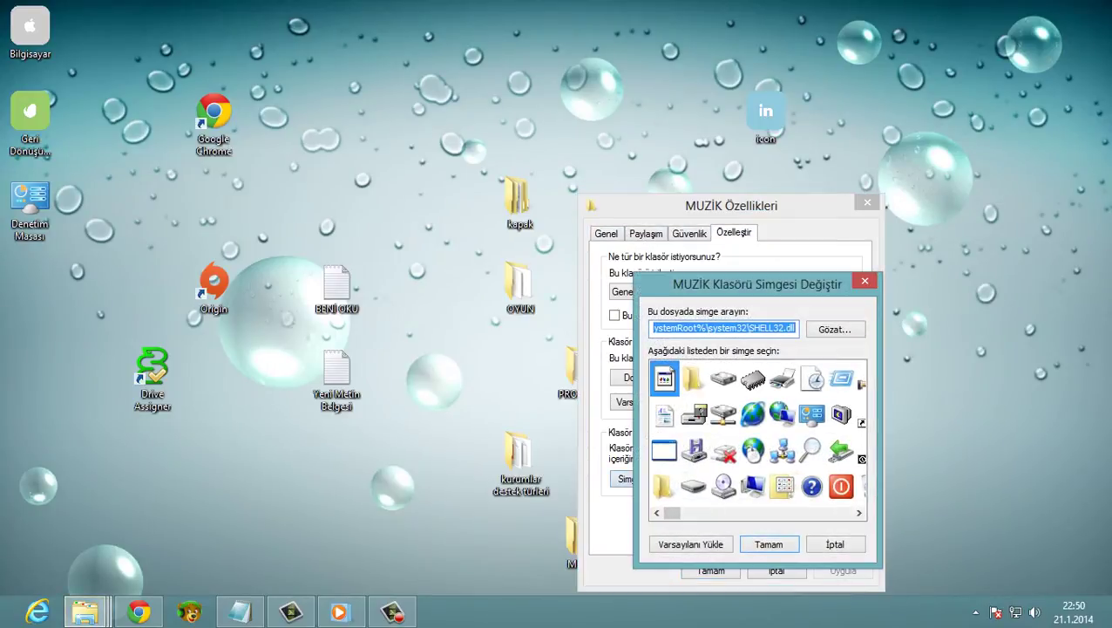
left_click(835, 329)
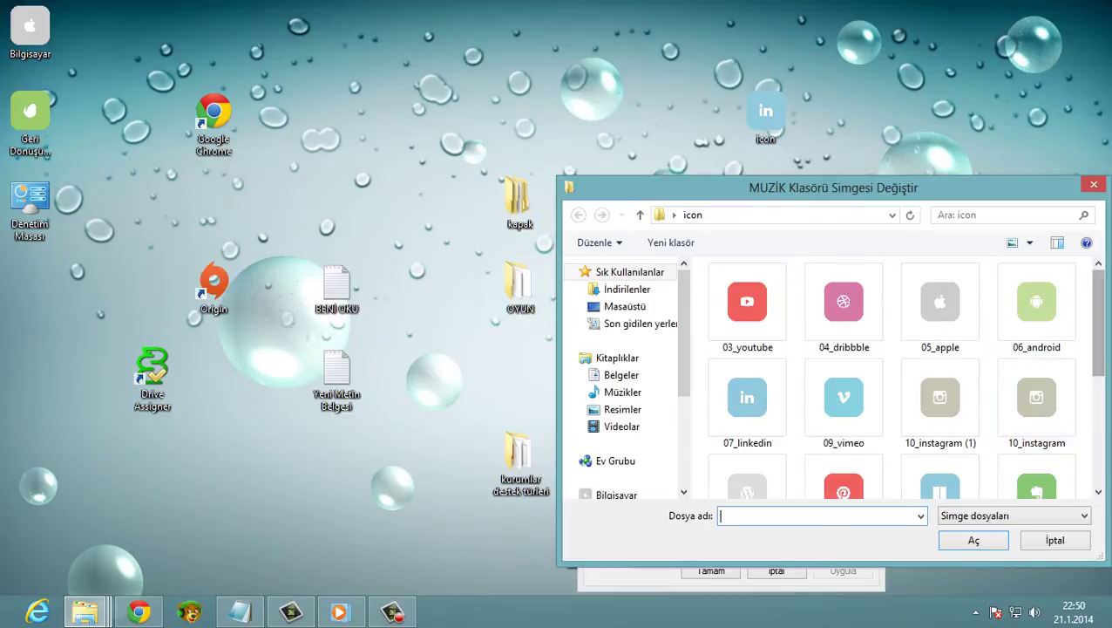
left_click_drag(1099, 315, 1098, 425)
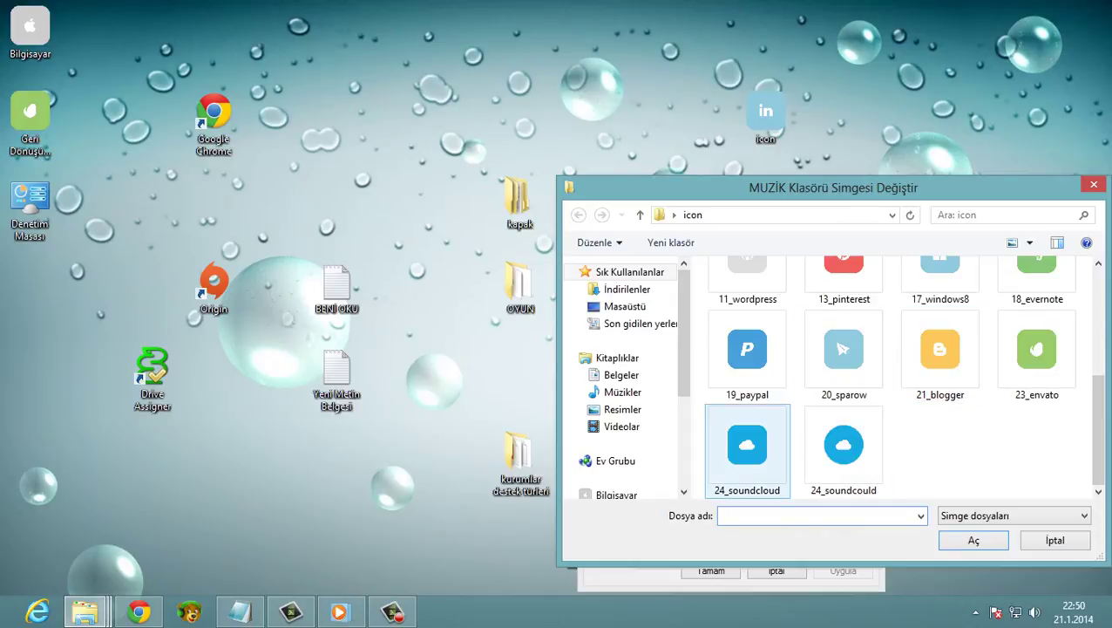
left_click(843, 356)
left_click(974, 540)
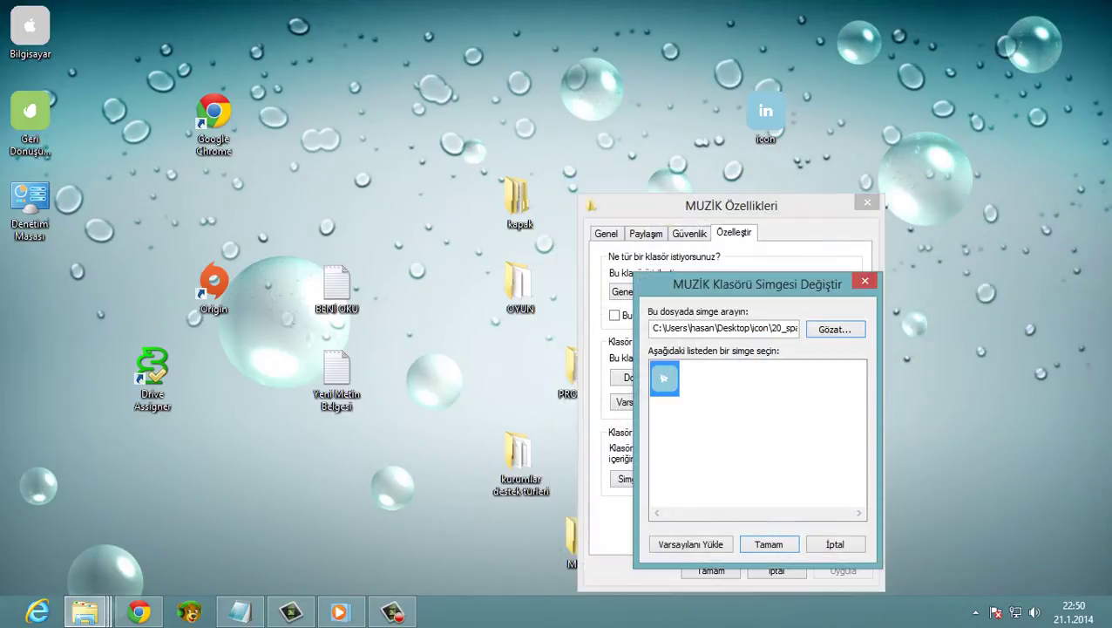
key("Return")
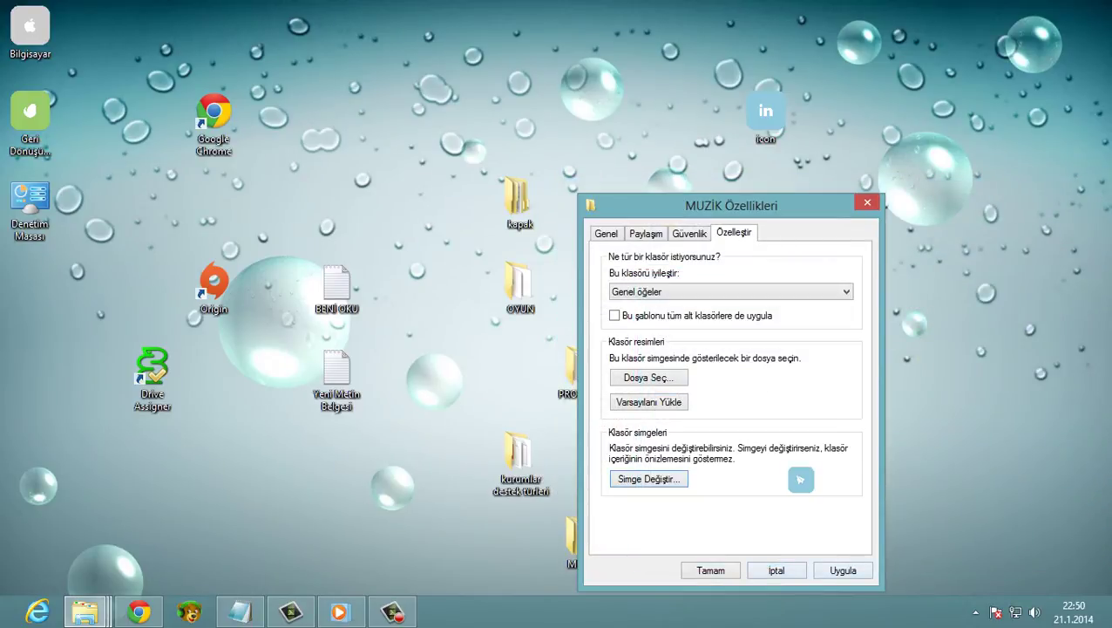
left_click(843, 570)
key("Return")
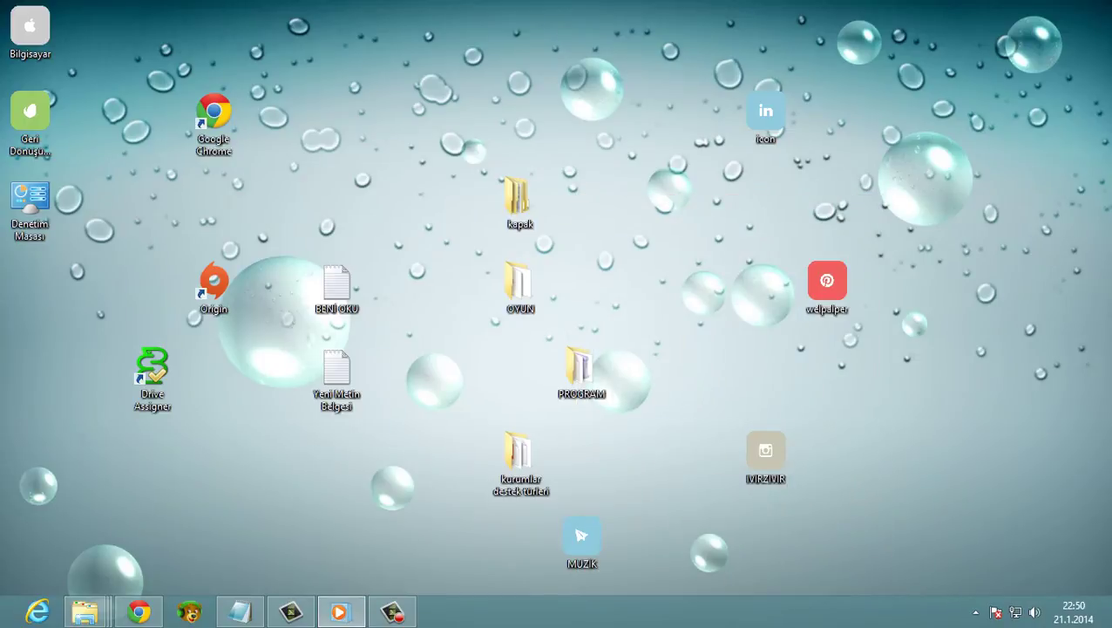
Step: Change the kurumlar destek türleri folder's symbol to the 10_instagram file through its properties and apply the change
right_click(520, 461)
left_click(575, 449)
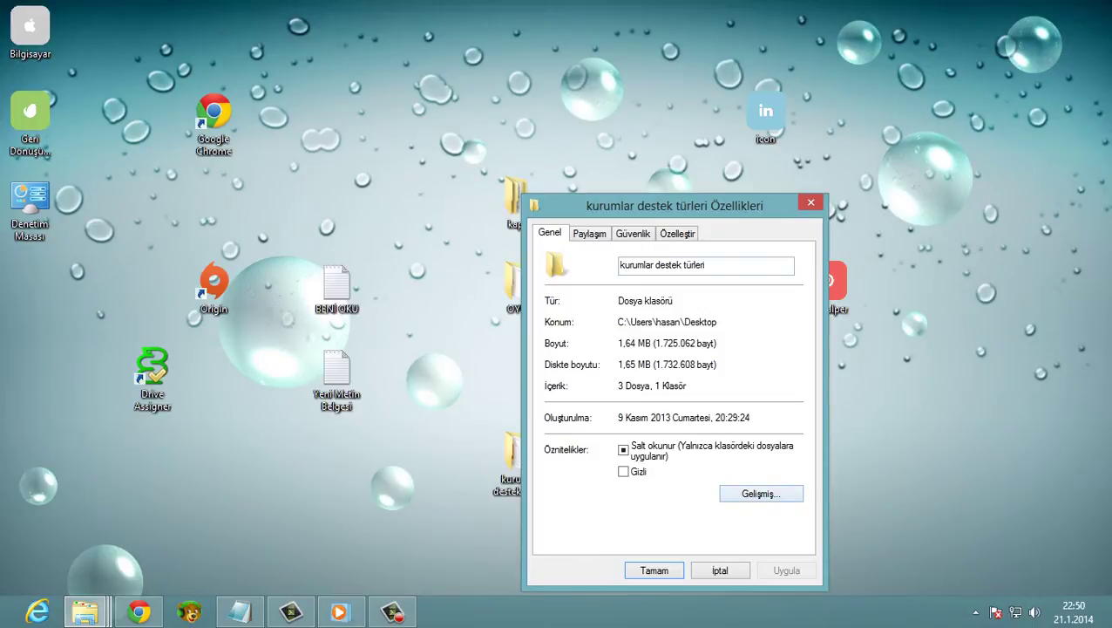
left_click(677, 232)
left_click(593, 478)
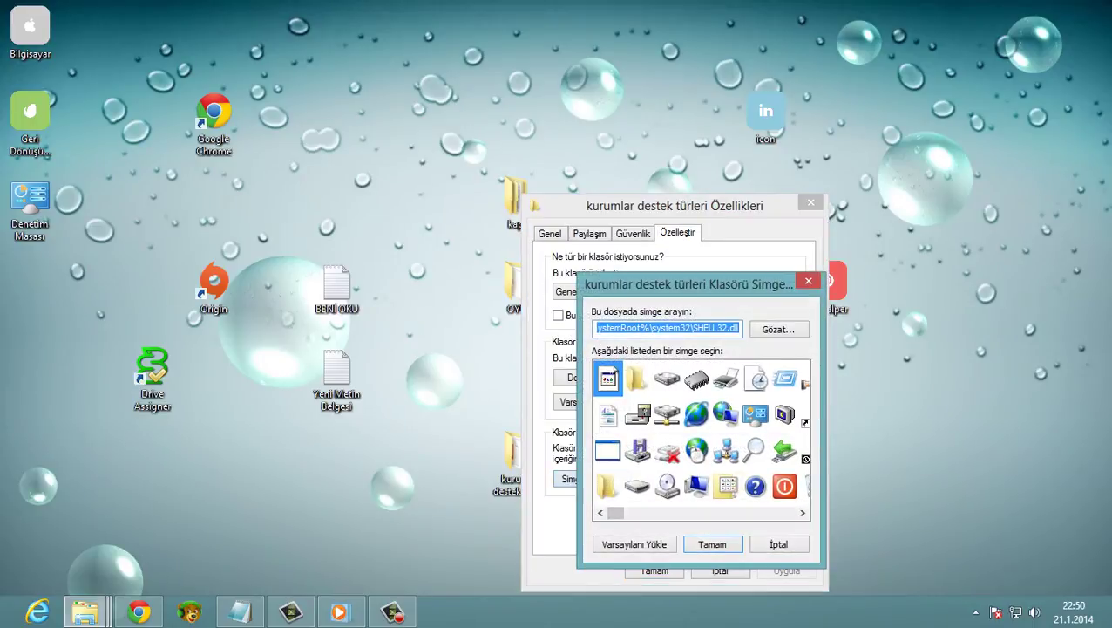
left_click(779, 329)
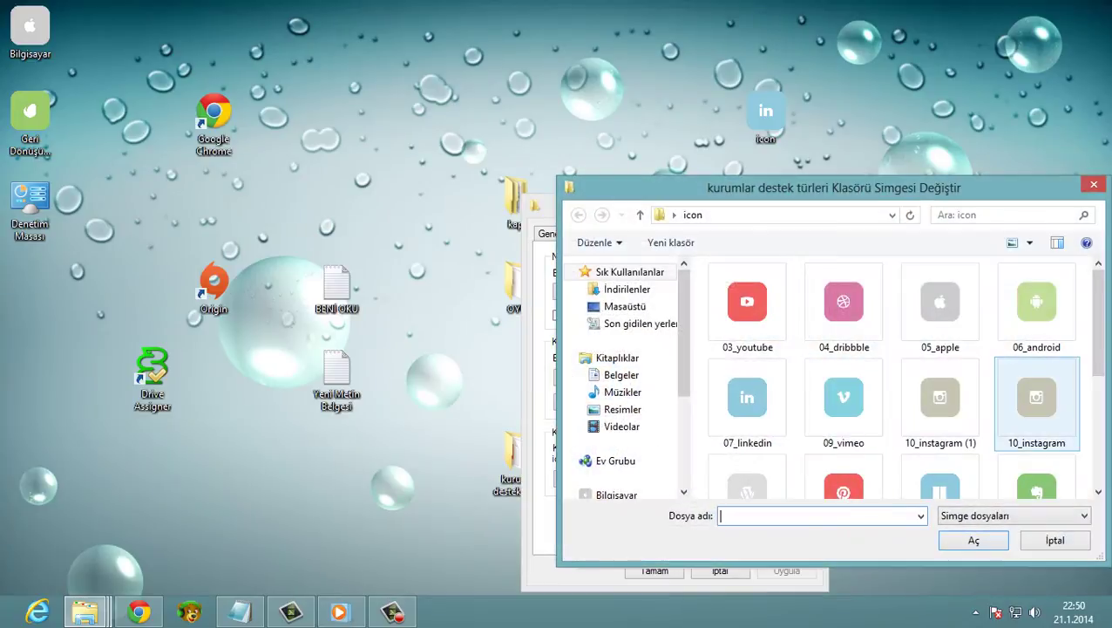
left_click(1036, 402)
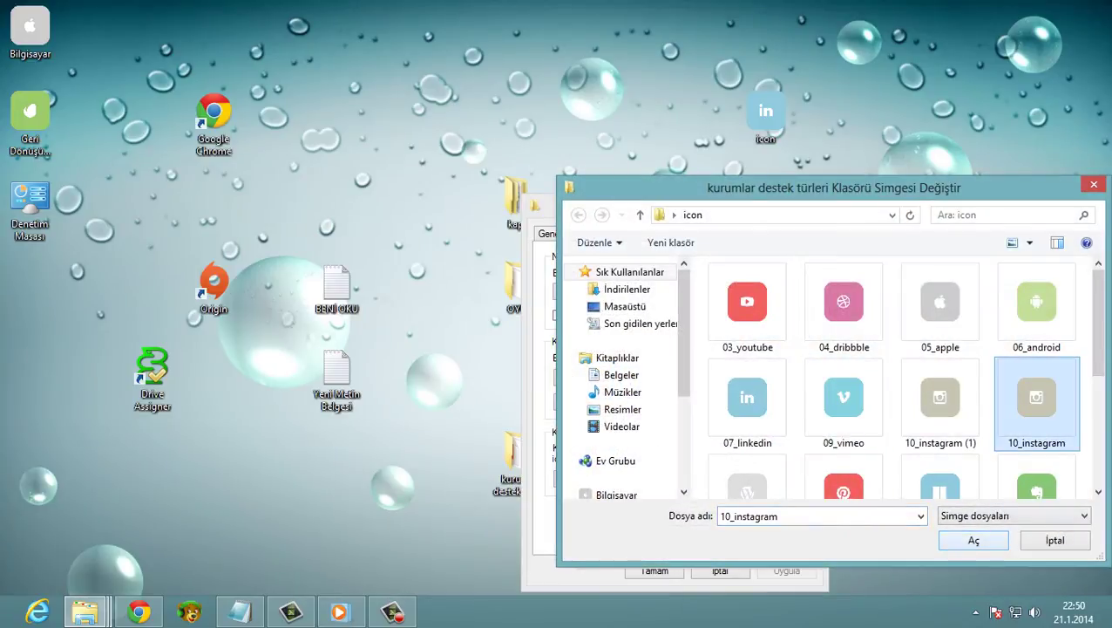
left_click(974, 541)
key("Return")
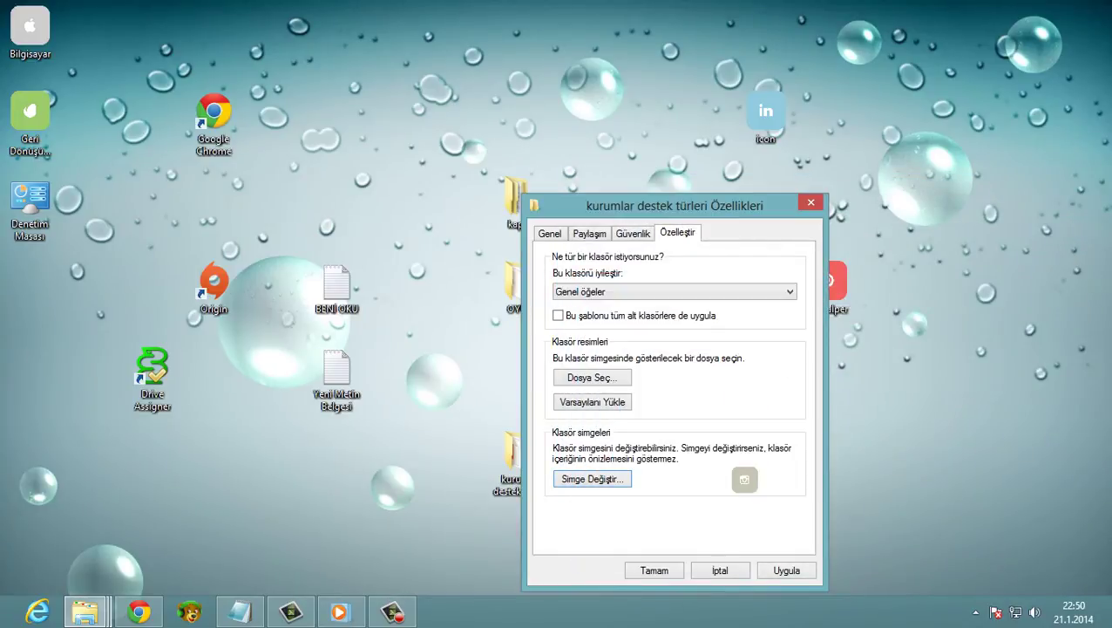
left_click(786, 570)
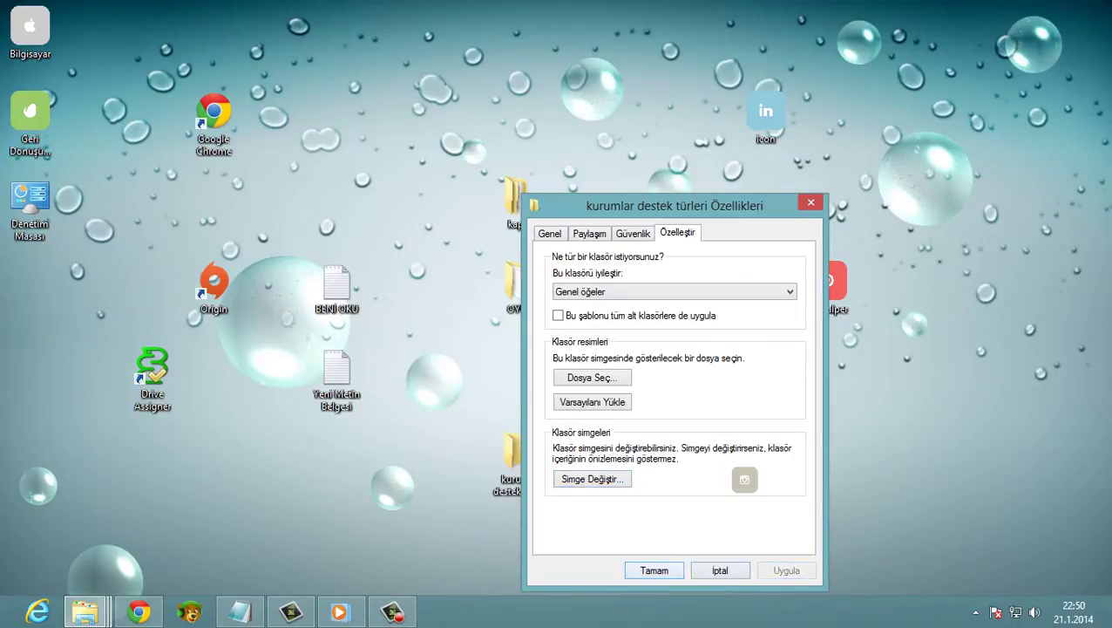
key("Return")
Step: Change the PROGRAM folder's symbol to the 17_windows8 file through its properties and apply the change
key("Menu")
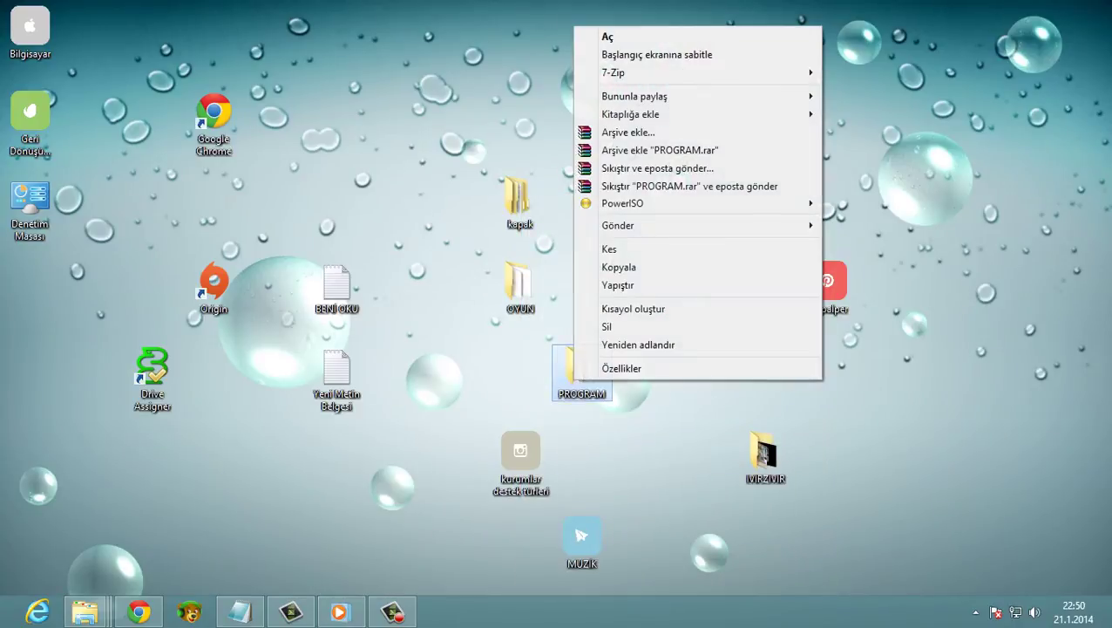
key("Up")
key("Return")
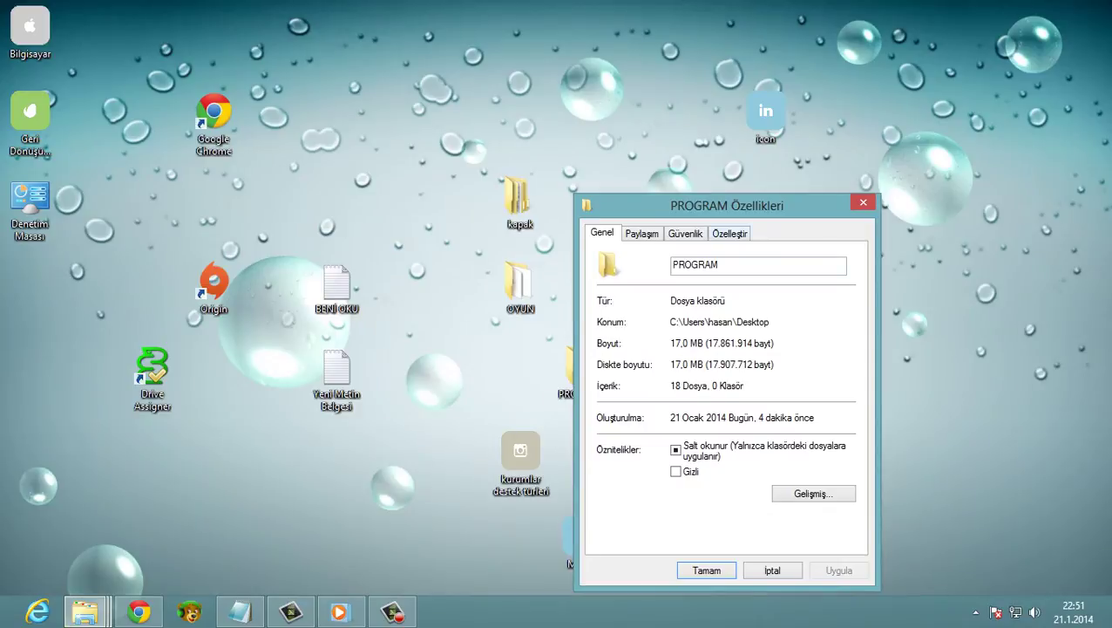
left_click(729, 234)
left_click(645, 479)
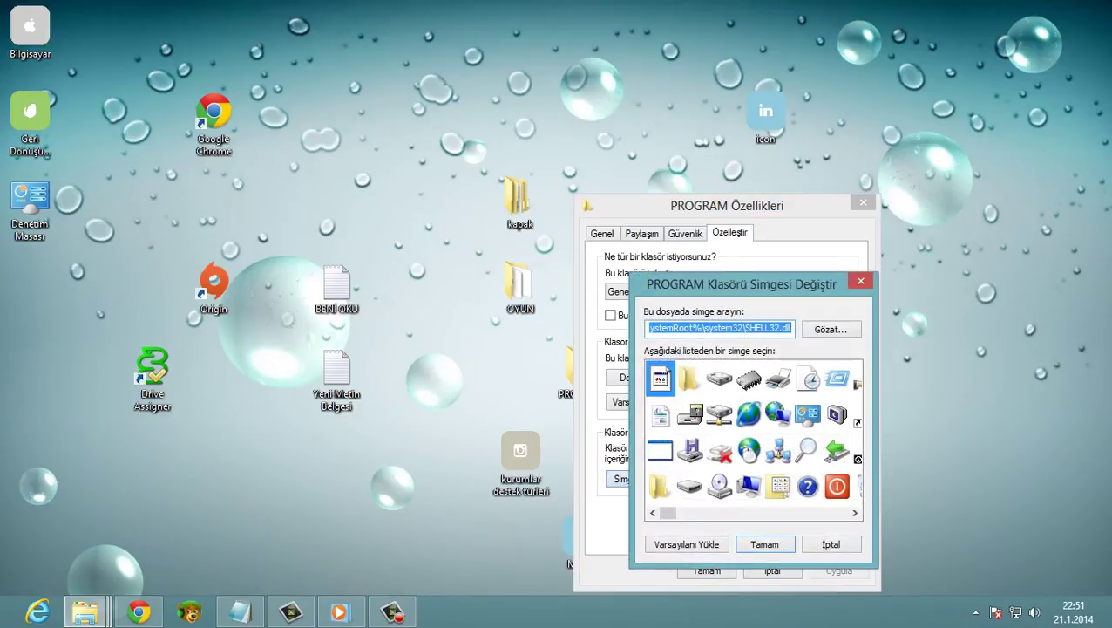
key("alt+g")
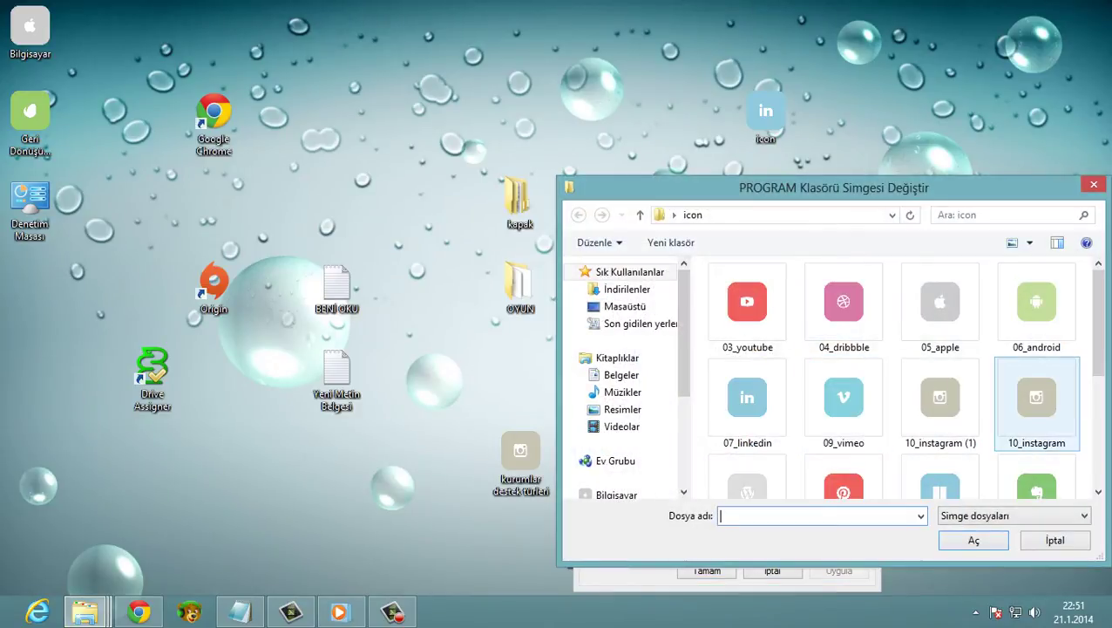
scroll(903, 375, "down", 2)
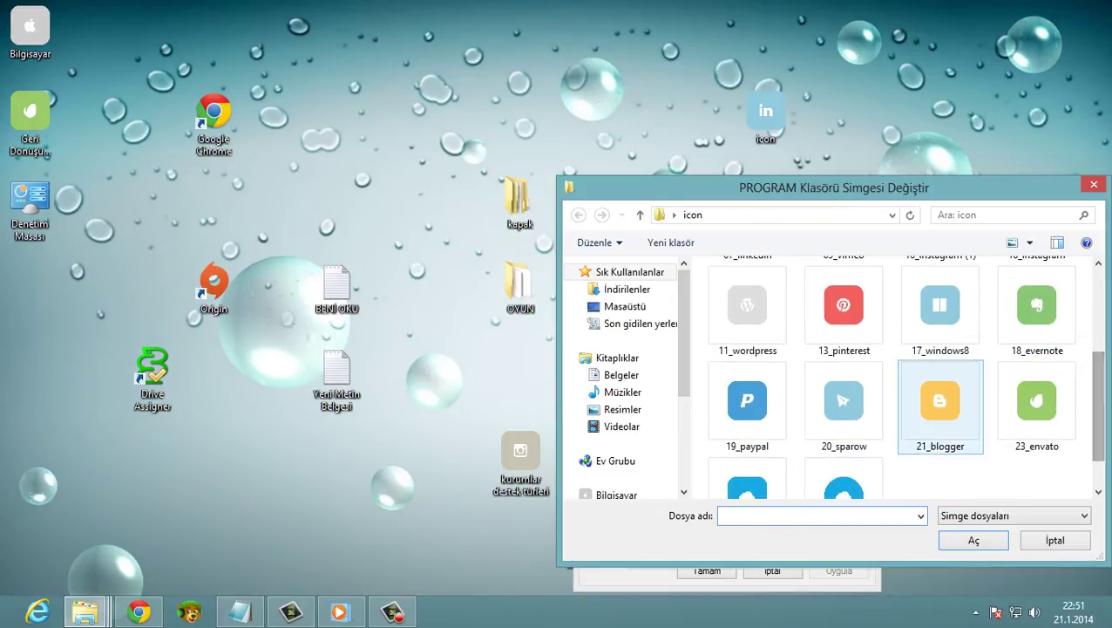
left_click(940, 312)
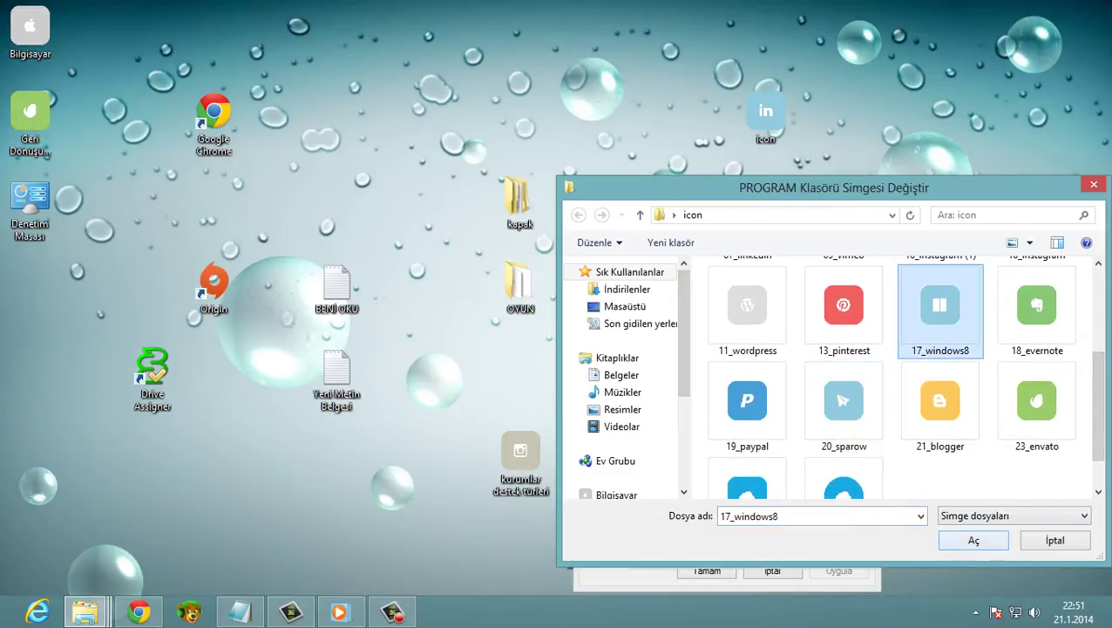
left_click(974, 540)
key("Return")
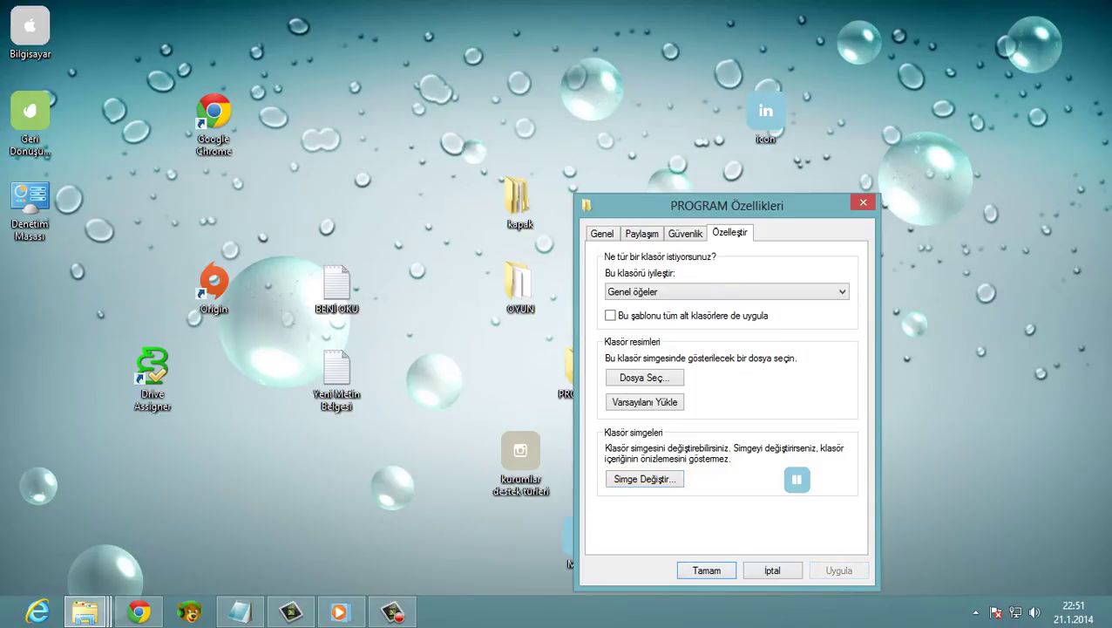
key("Return")
Step: Change the OYUN folder's symbol to the 11_wordpress file through its properties and apply the change
right_click(520, 286)
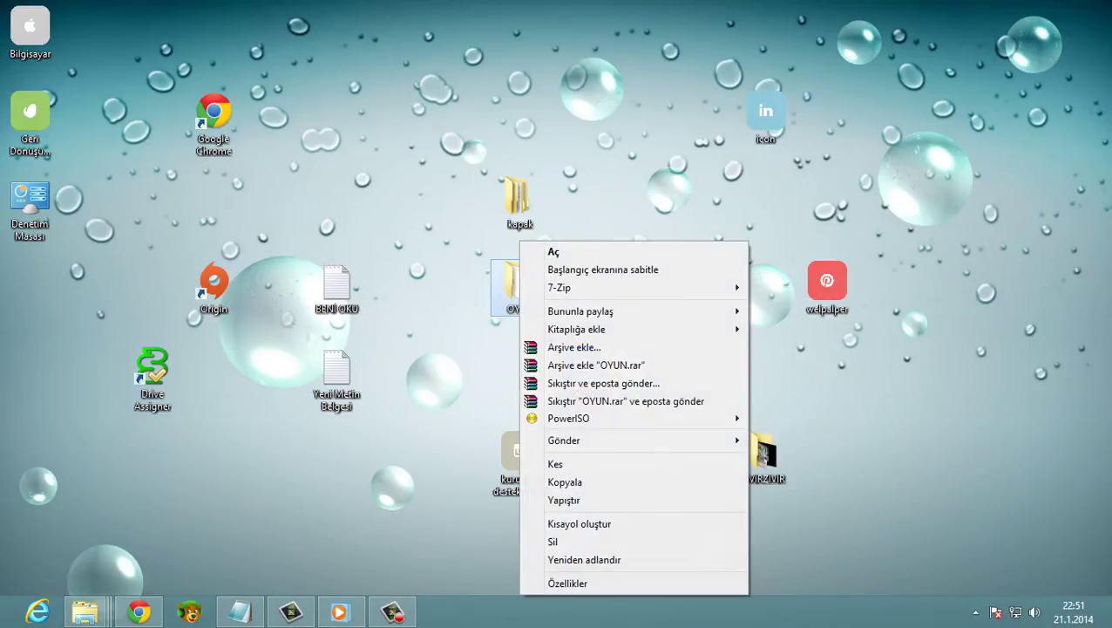
left_click(566, 583)
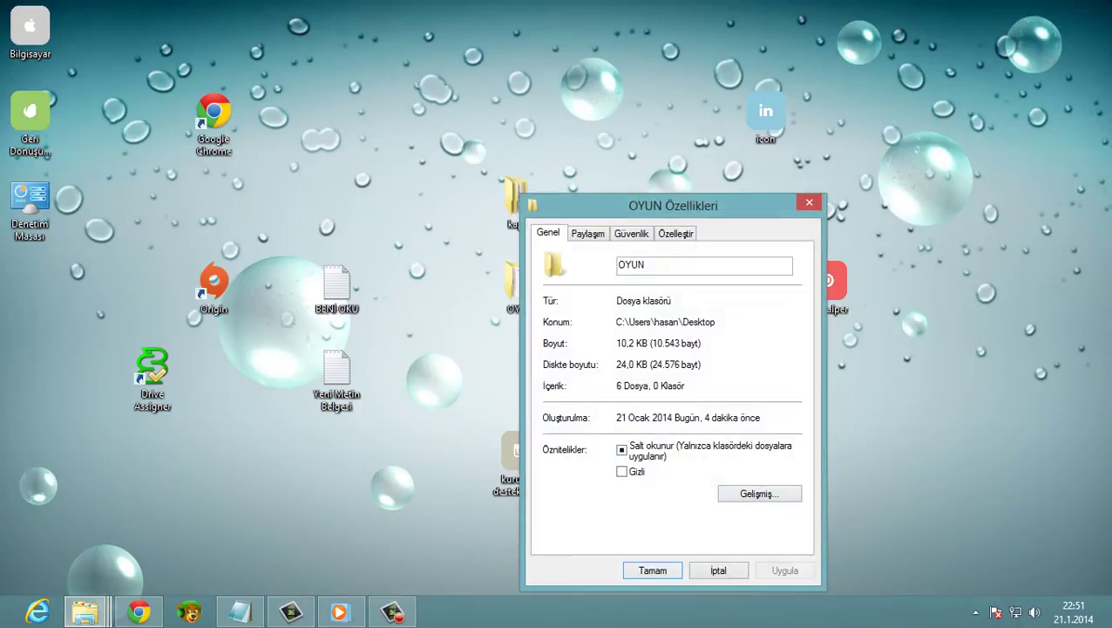
left_click(676, 234)
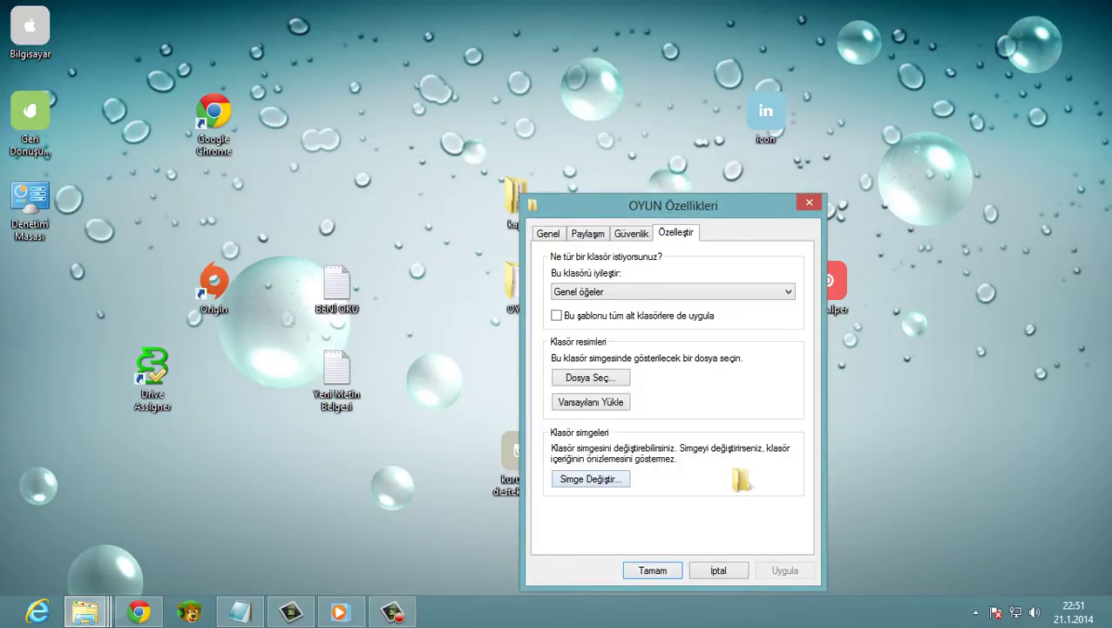
left_click(590, 479)
left_click(777, 328)
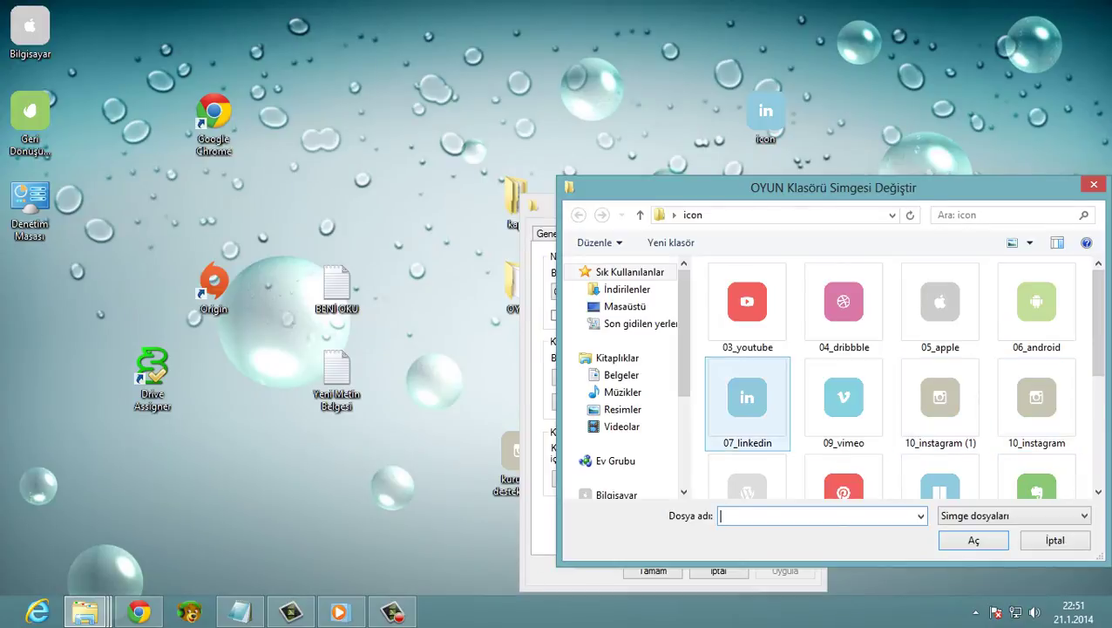
left_click(940, 307)
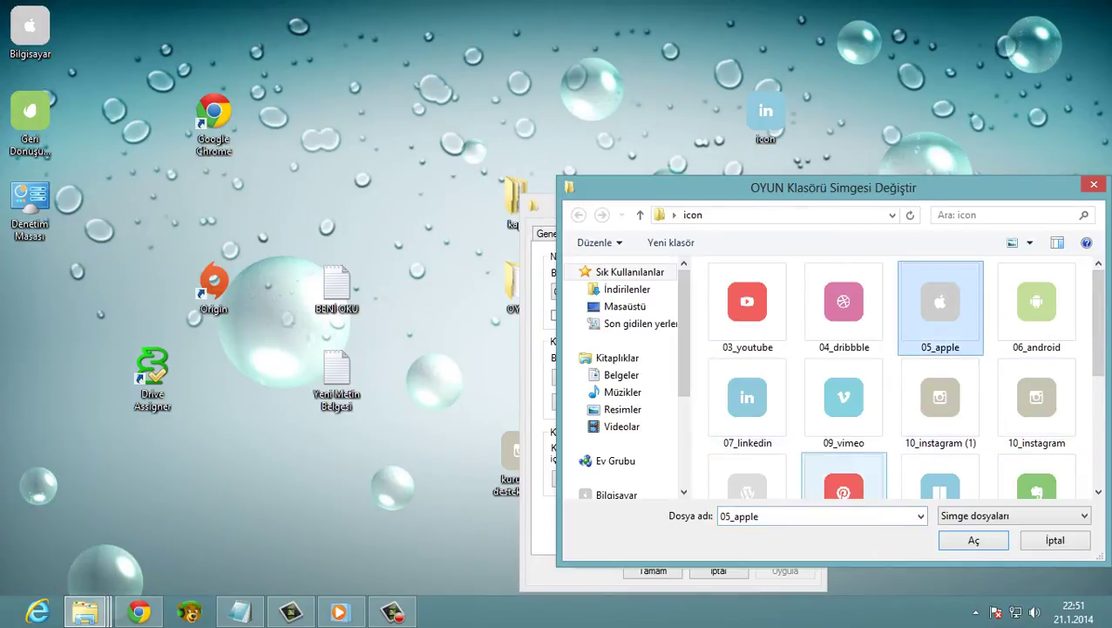
left_click(748, 478)
left_click(977, 539)
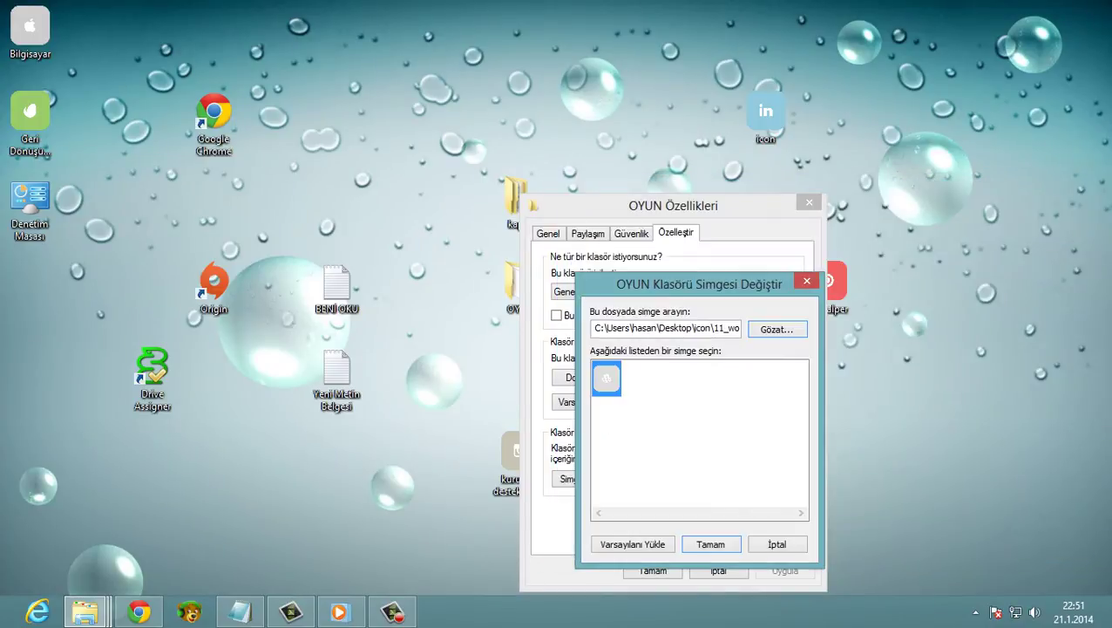
key("Return")
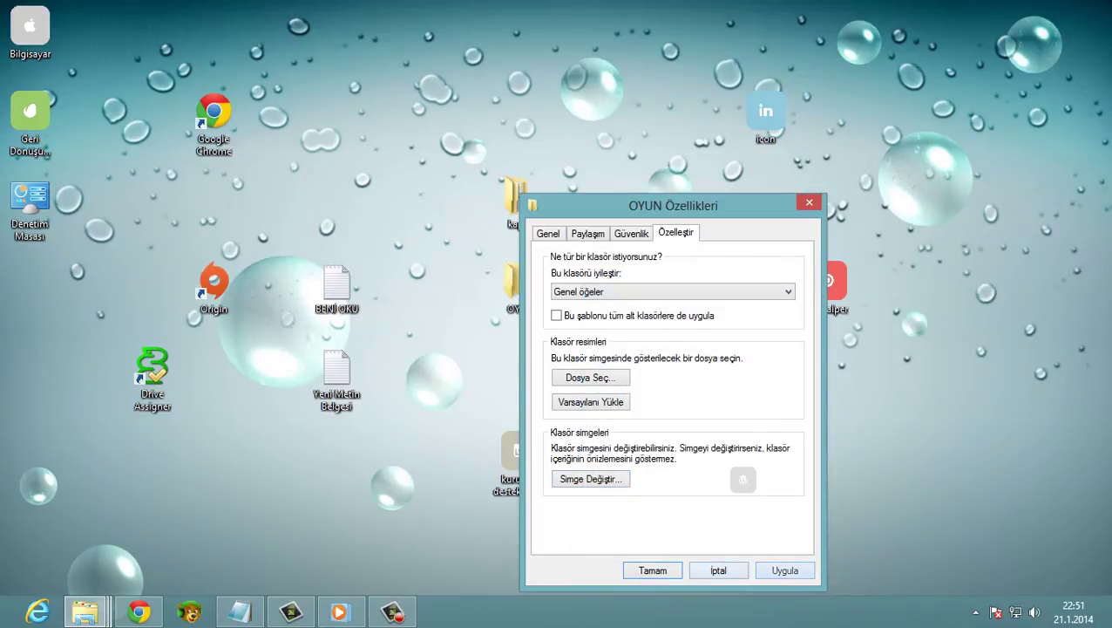
key("Return")
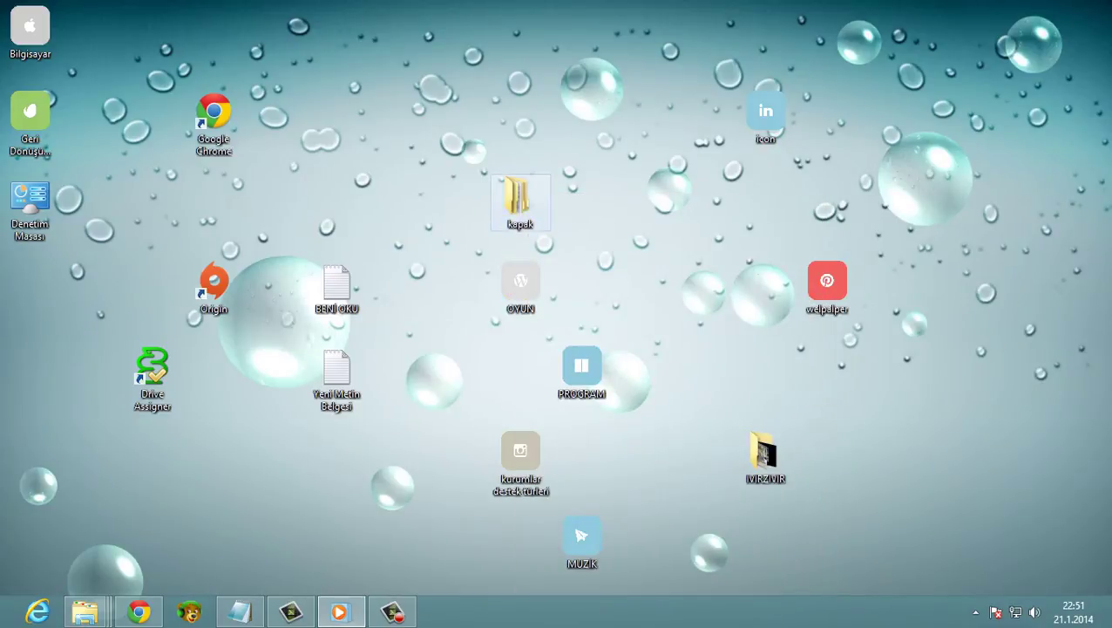
Step: Change the kapak folder's symbol to the 19_paypal file through its properties and apply the change
right_click(521, 207)
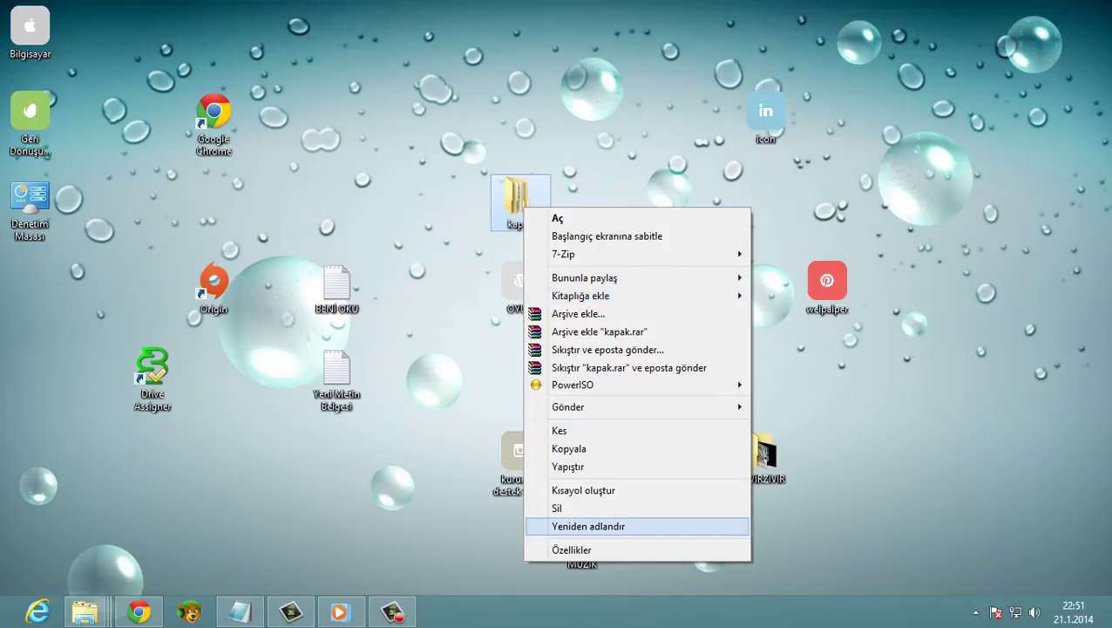
left_click(575, 549)
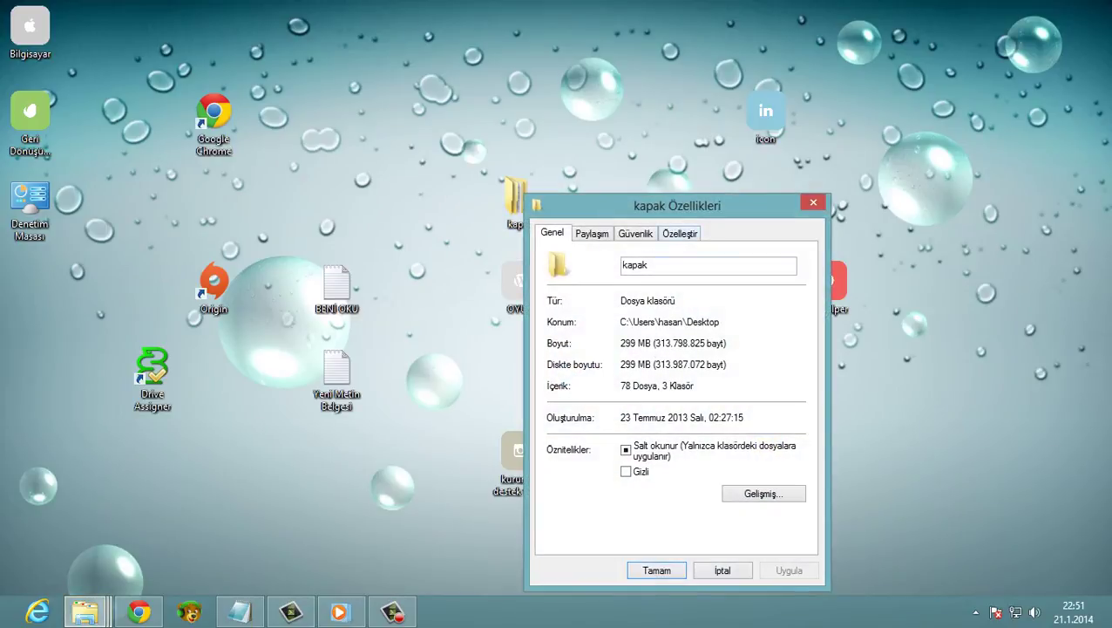
left_click(680, 234)
left_click(594, 479)
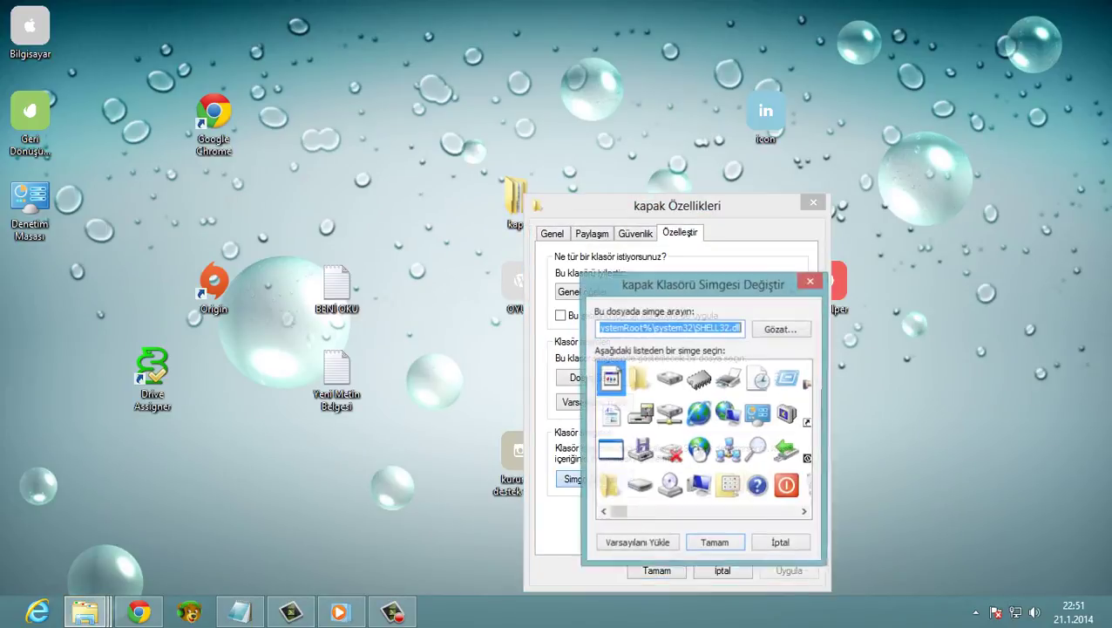
left_click(781, 328)
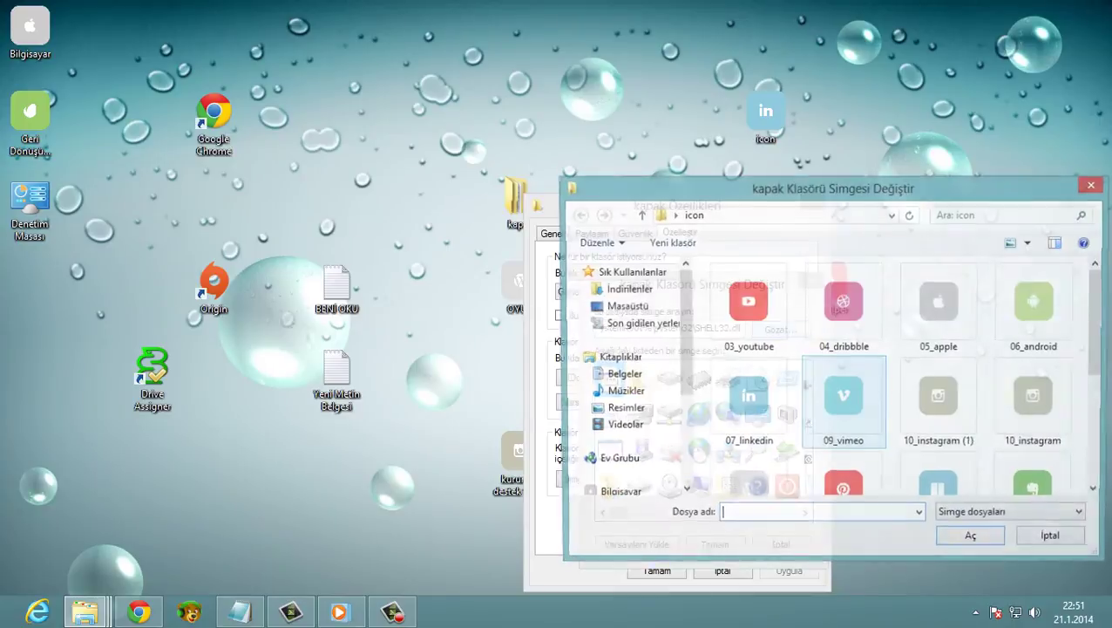
scroll(931, 349, "down", 4)
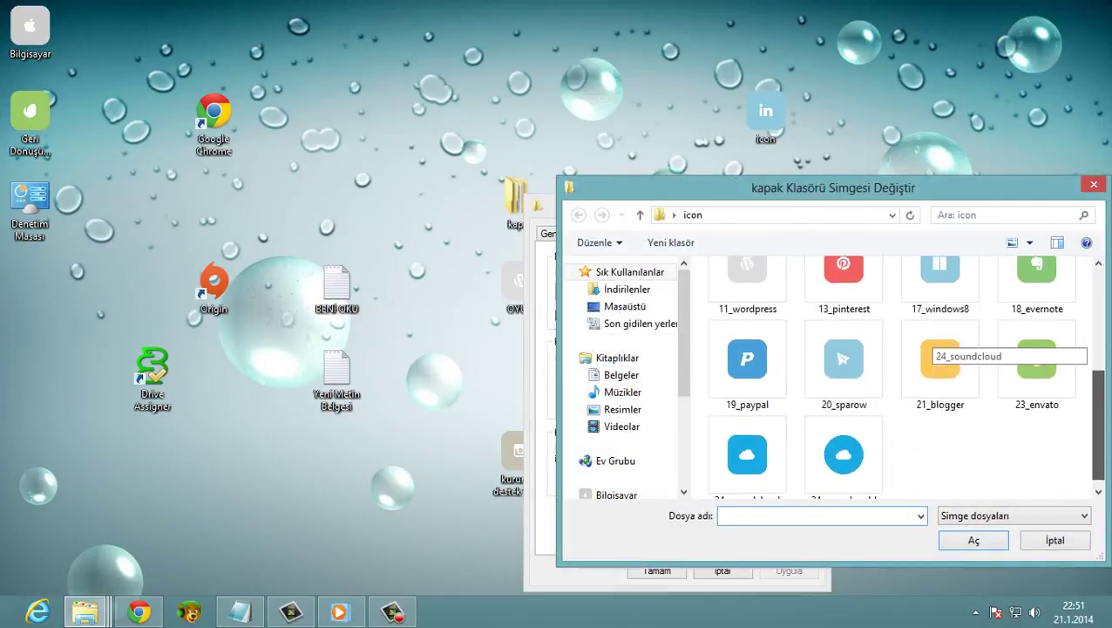
left_click(748, 354)
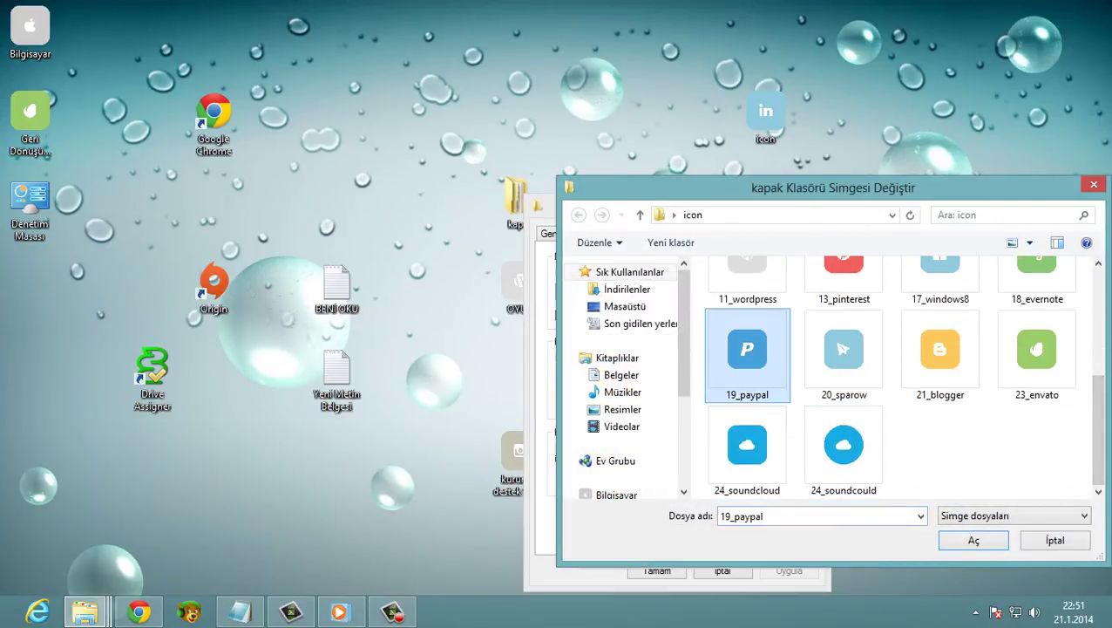
left_click(974, 540)
key("Return")
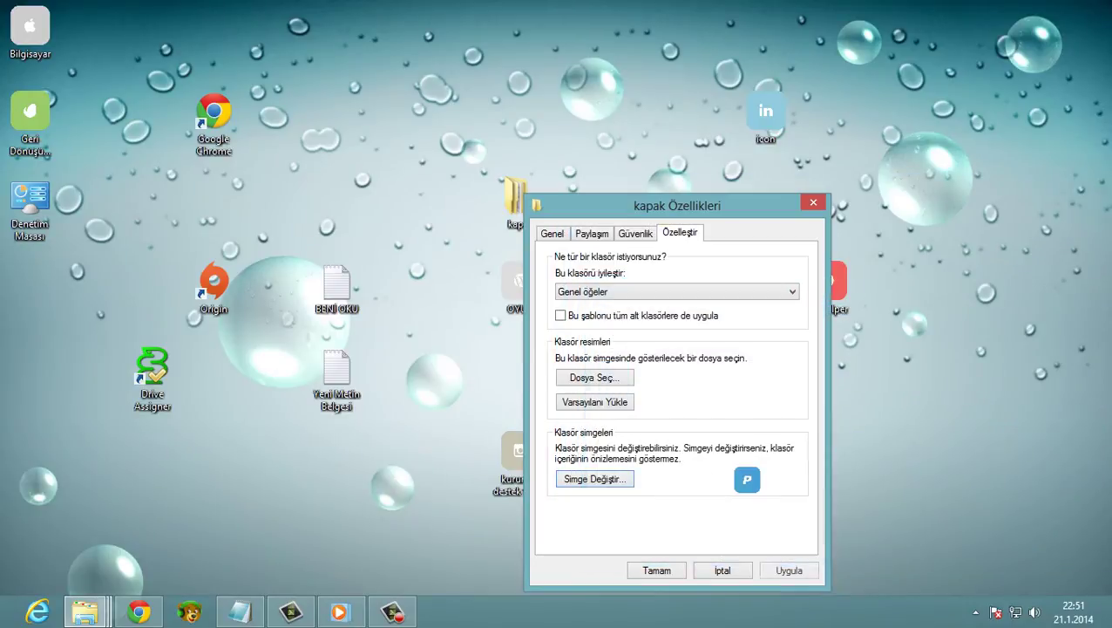
key("Return")
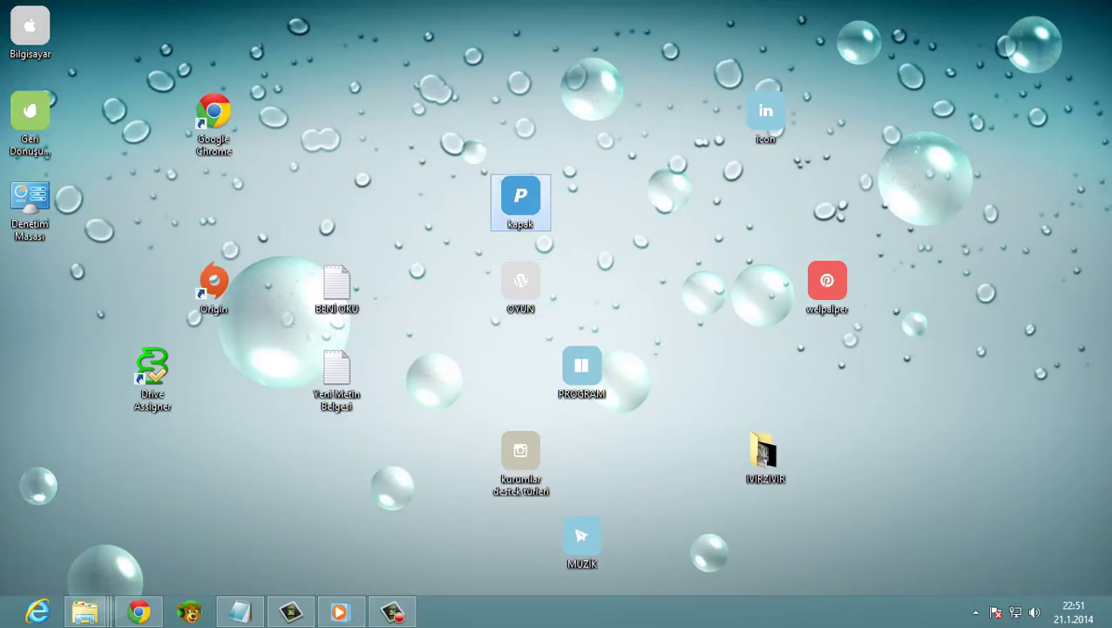
Step: Move the PROGRAM folder on the desktop directly beside the kapak folder, in the same row
left_click_drag(582, 371, 581, 201)
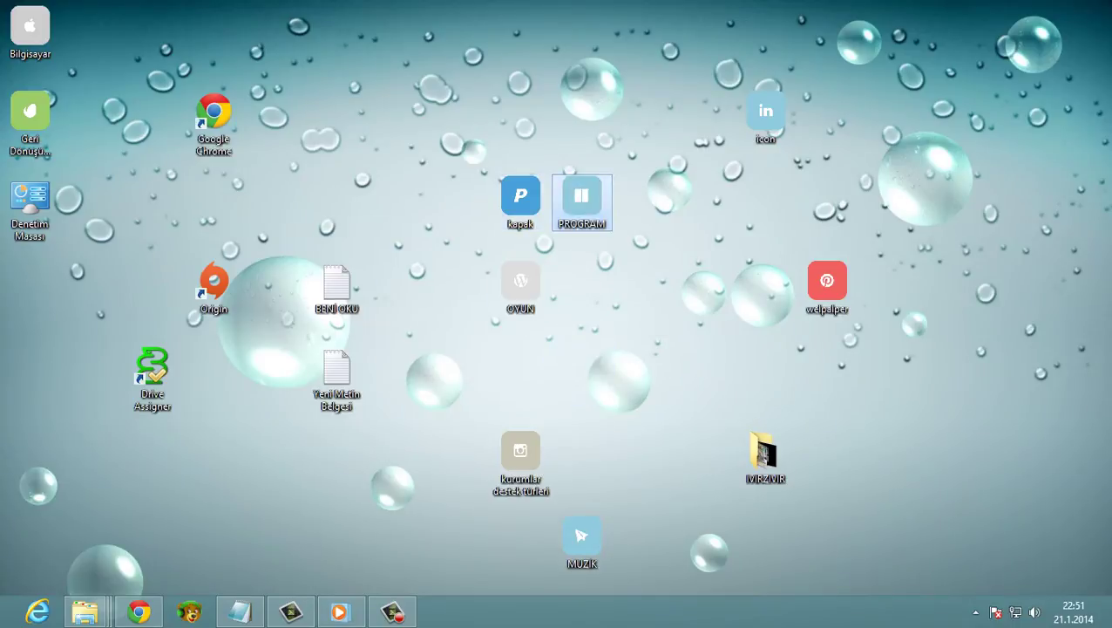
Step: Place the desktop folder kurumlar destek türleri below PROGRAM, welpalper beside OYUN, MÜZİK beside kapak, and icon above PROGRAM
left_click_drag(520, 450, 581, 280)
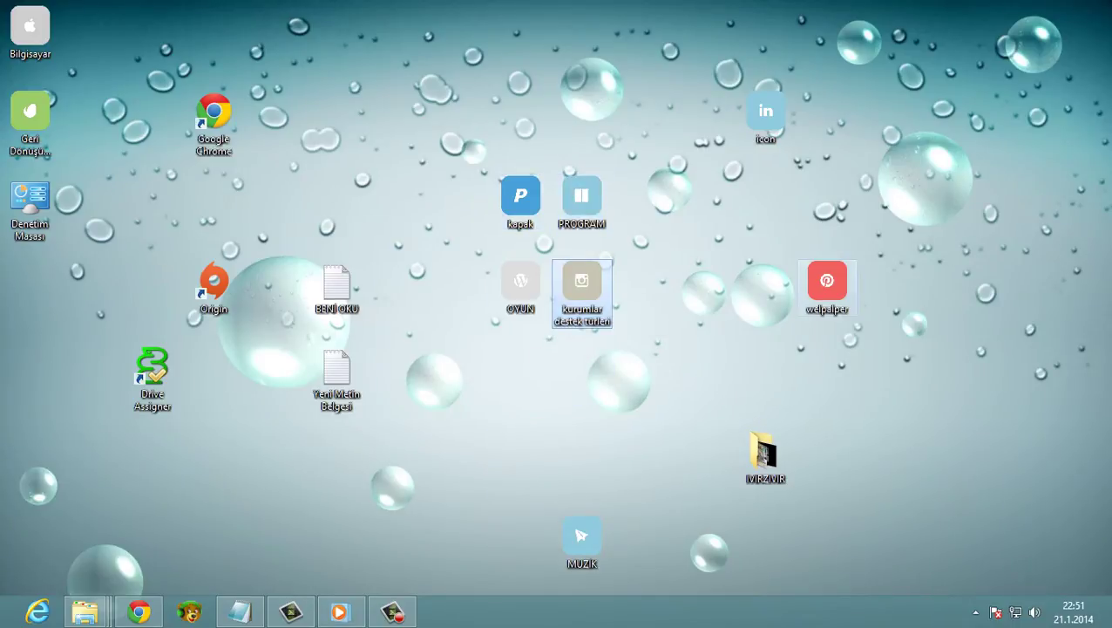
left_click_drag(827, 280, 459, 281)
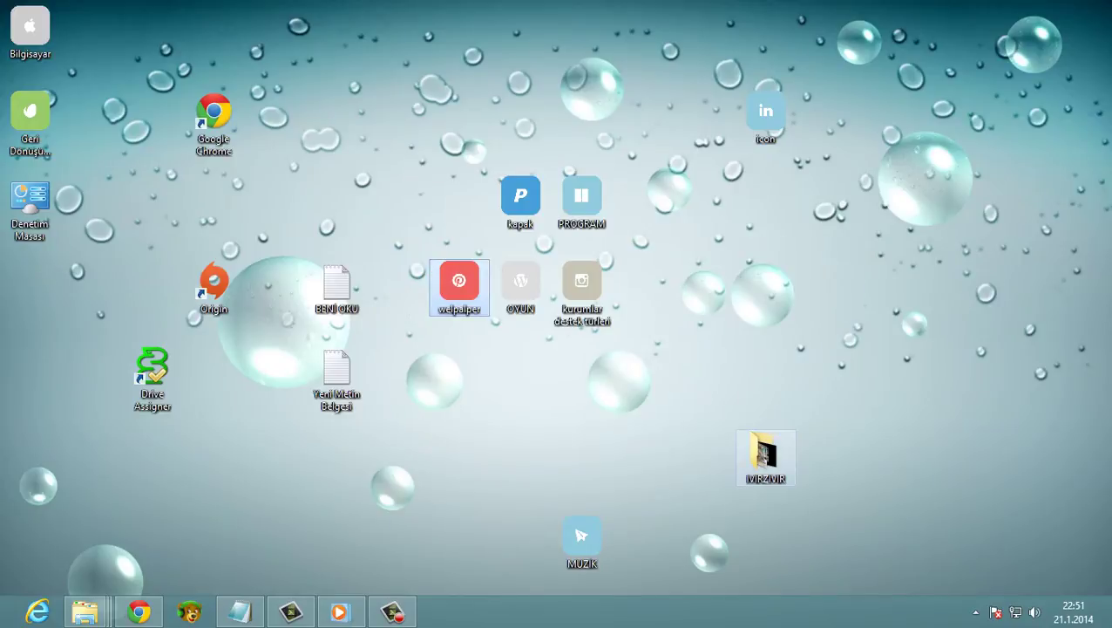
left_click_drag(582, 535, 459, 196)
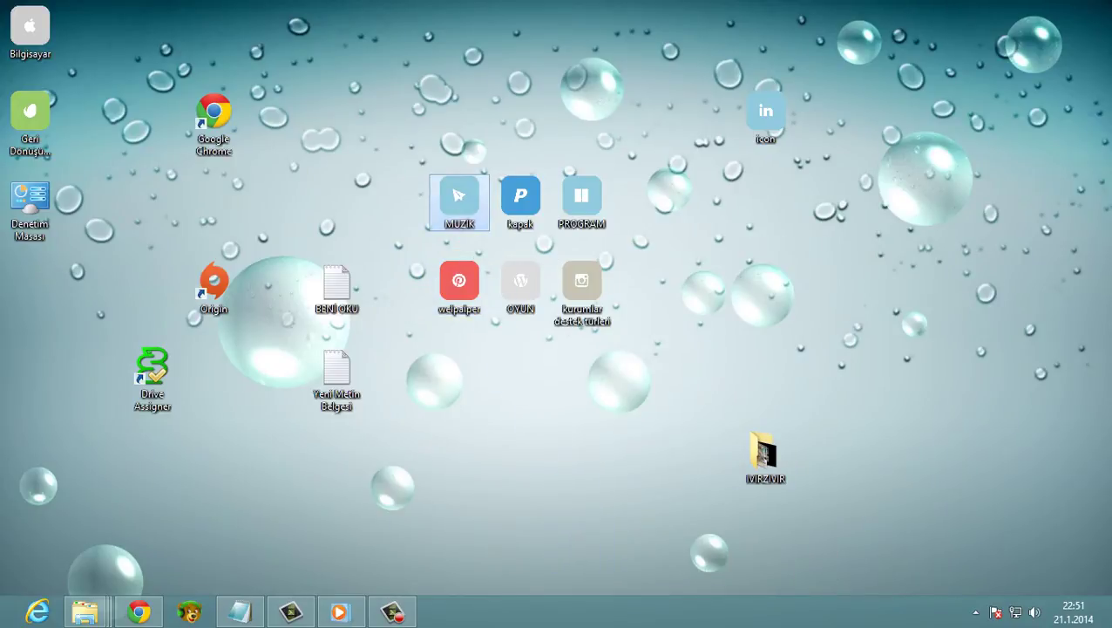
left_click_drag(765, 111, 582, 111)
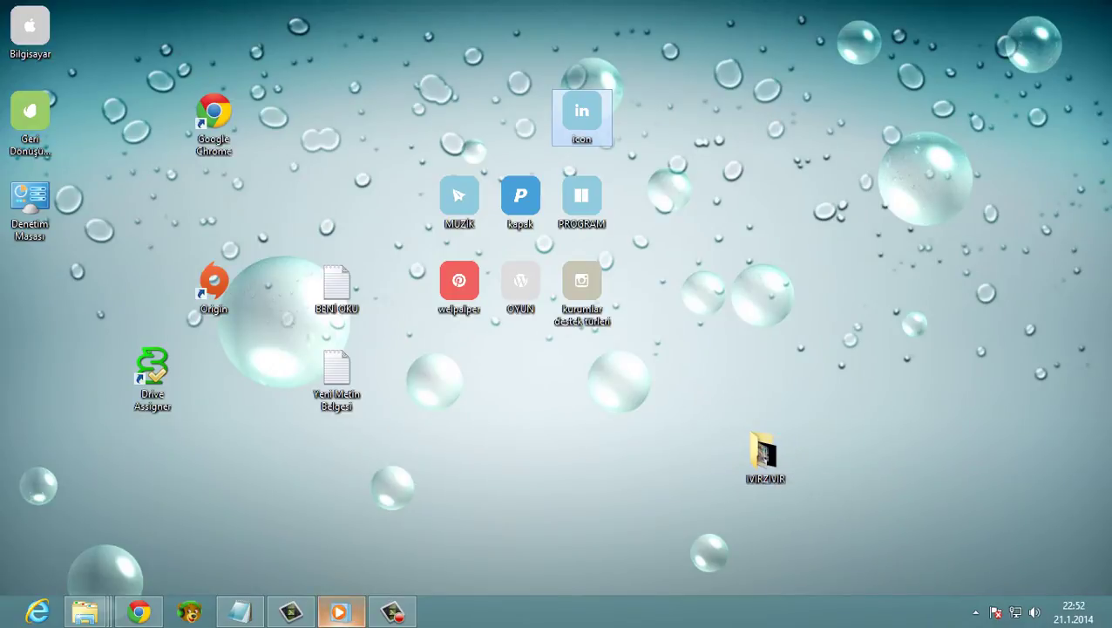
Step: Switch to Notepad, replace the BENİ OKU text with "NOT DEFTERİNİ KAPAMAM LAZIM", and close the document
left_click(239, 610)
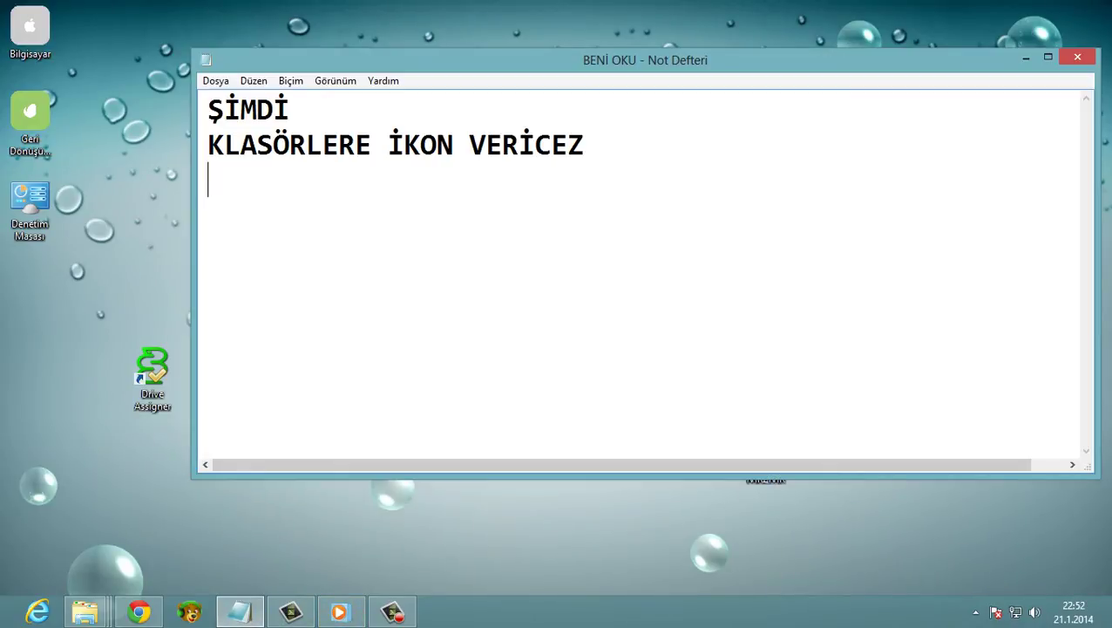
key("ctrl+shift+Left")
key("ctrl+shift+Home")
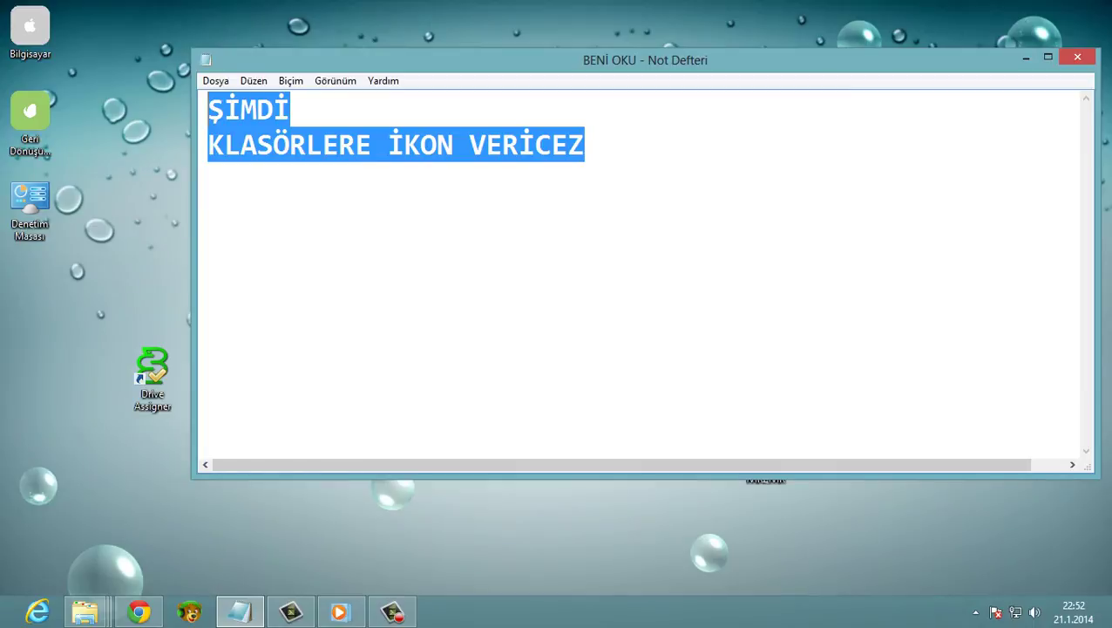
type("NOT DEFT")
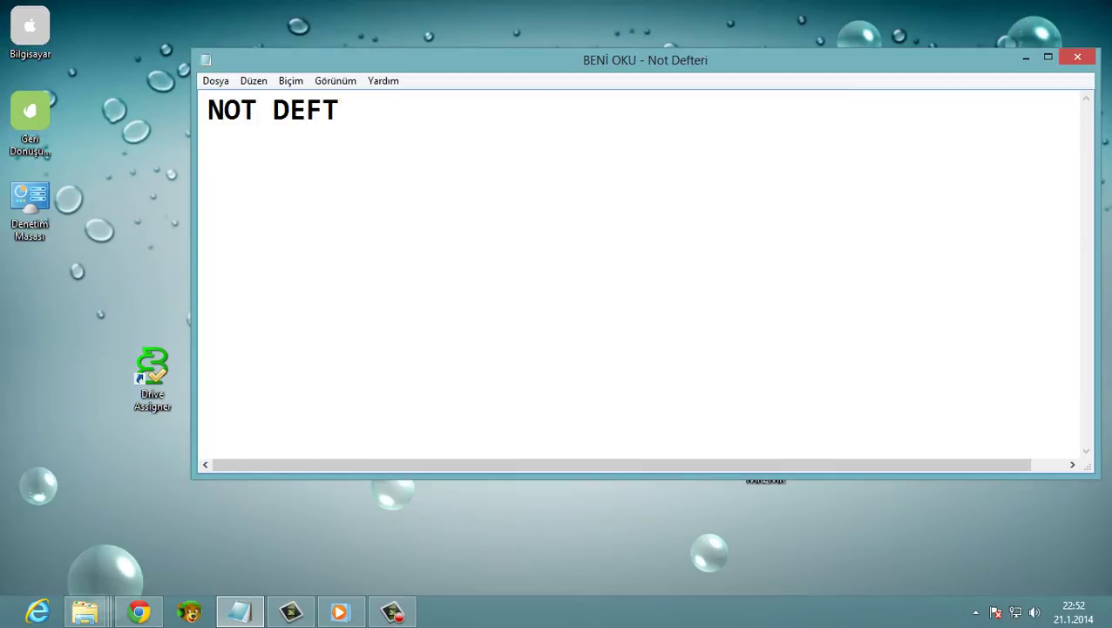
type("ERİNİ")
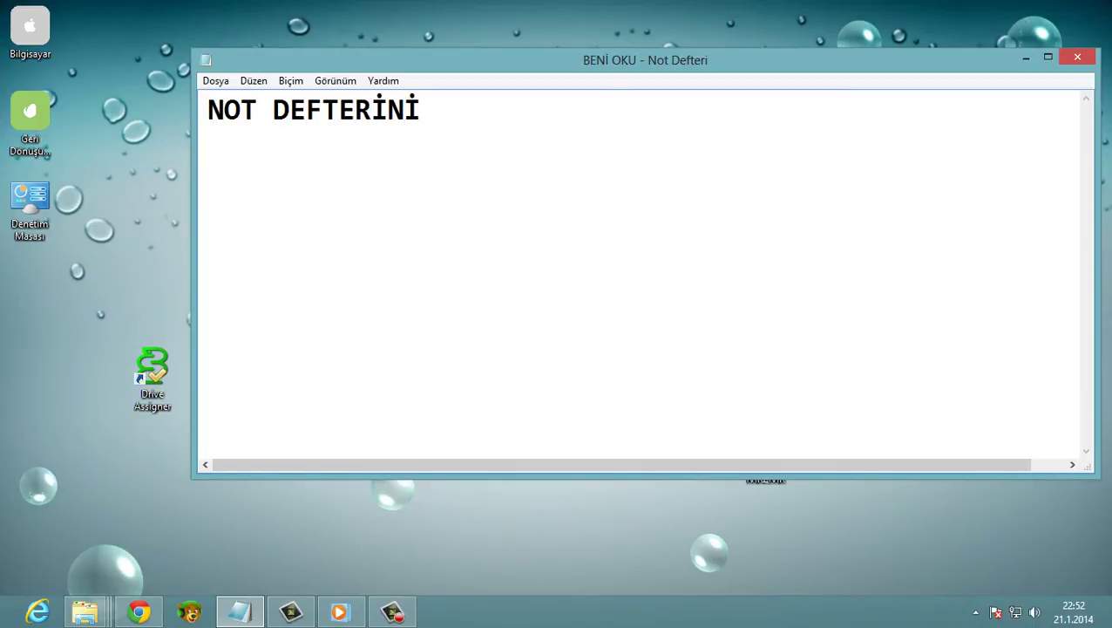
type(" KAPAMAM LAZIM")
key("Return")
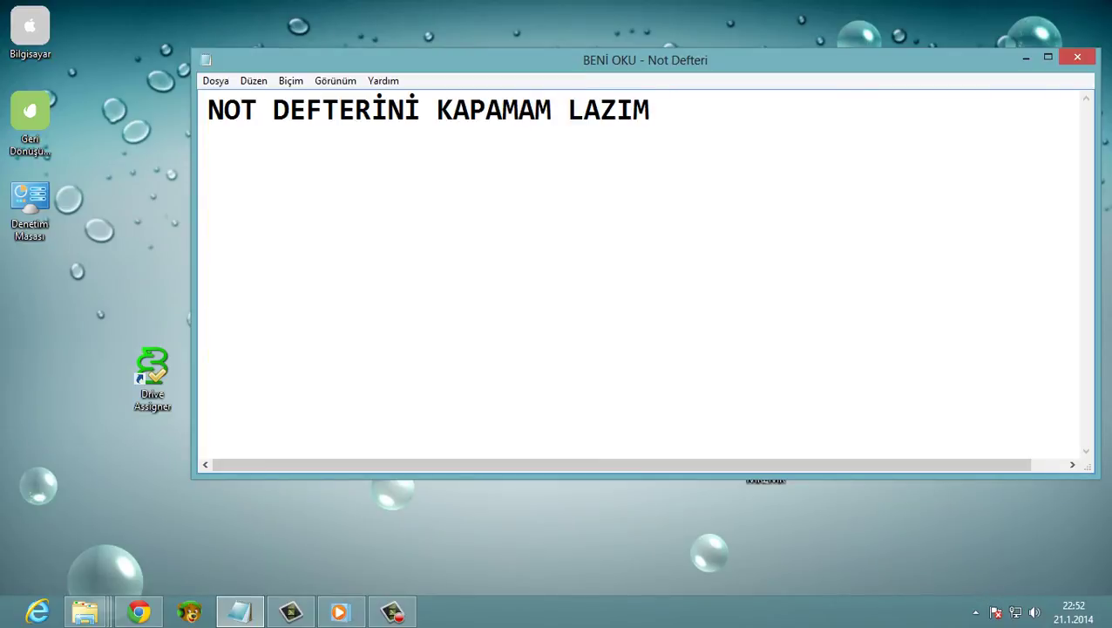
left_click(1077, 56)
left_click(589, 315)
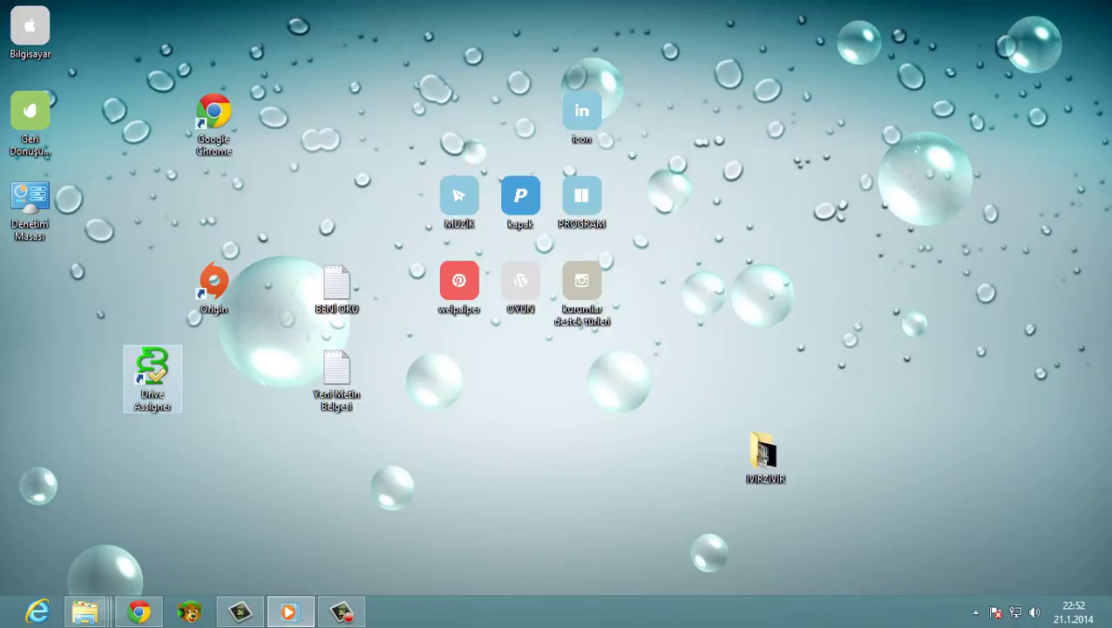
Step: Move the BENİ OKU and Yeni Metin Belgesi text files from the desktop into the IVIRZIVIR folder
left_click_drag(382, 248, 321, 384)
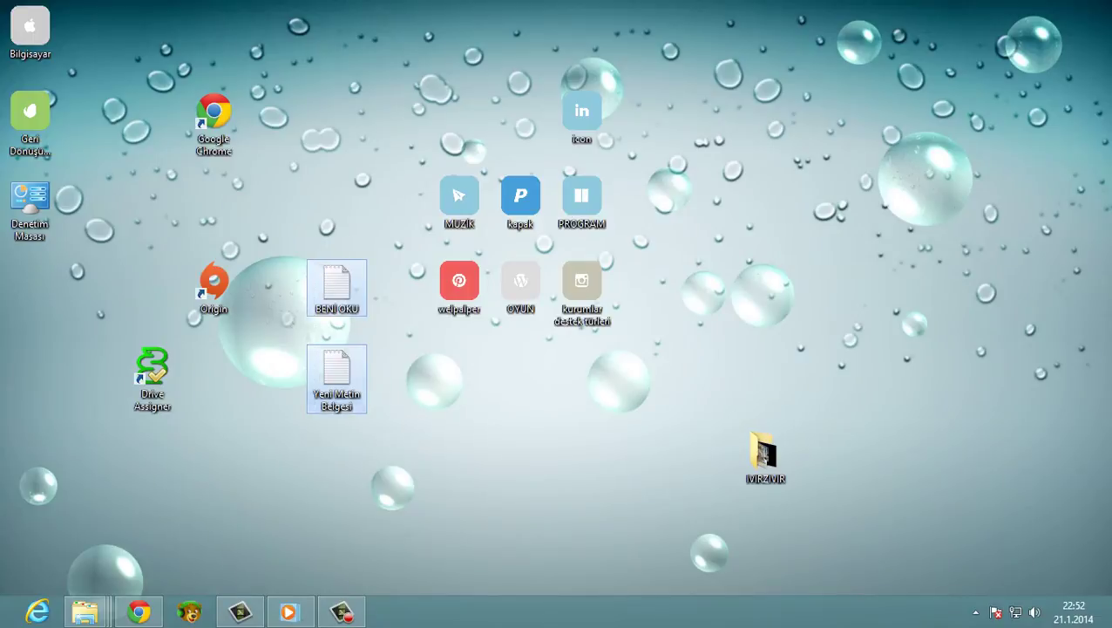
left_click_drag(336, 286, 760, 455)
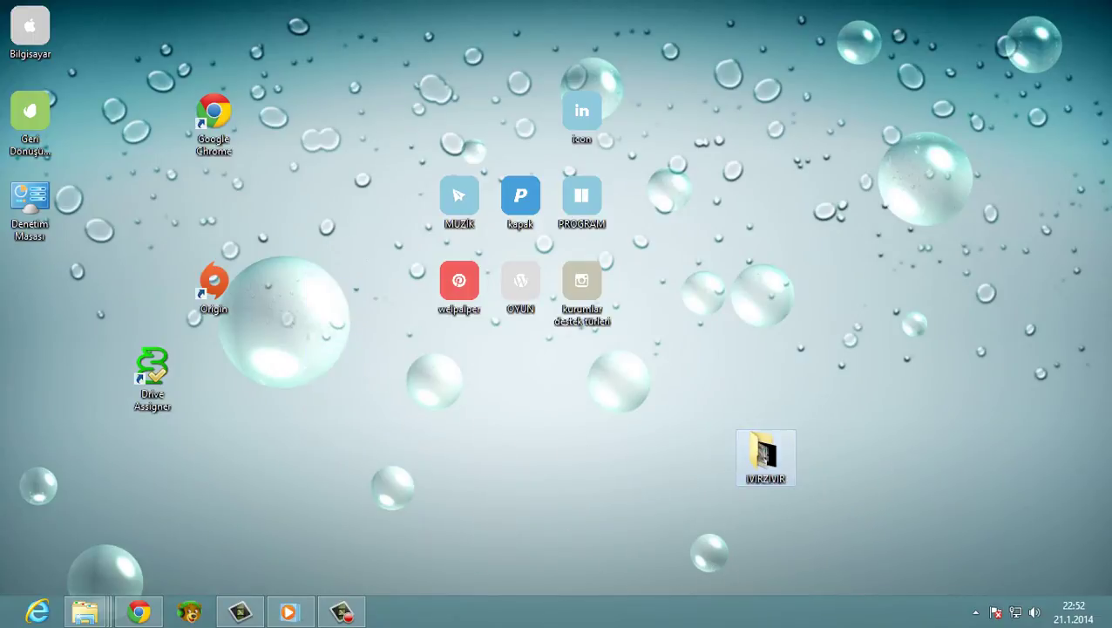
Step: Set the IVIRZIVIR folder's icon to 17_windows8 from the icon folder and apply the change
right_click(760, 453)
left_click(801, 442)
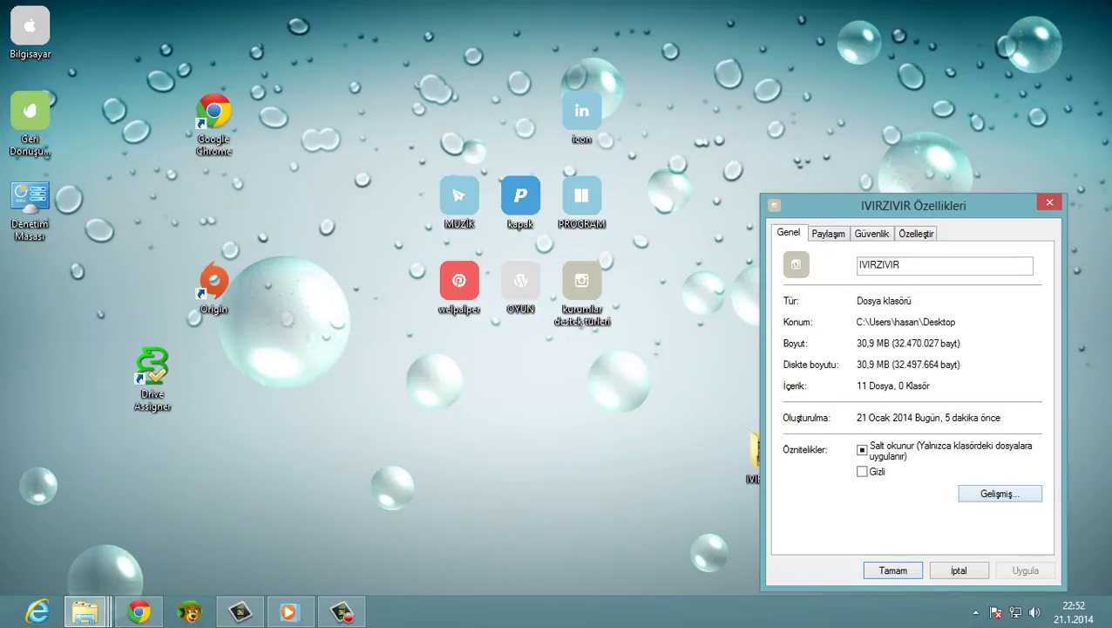
left_click(1000, 494)
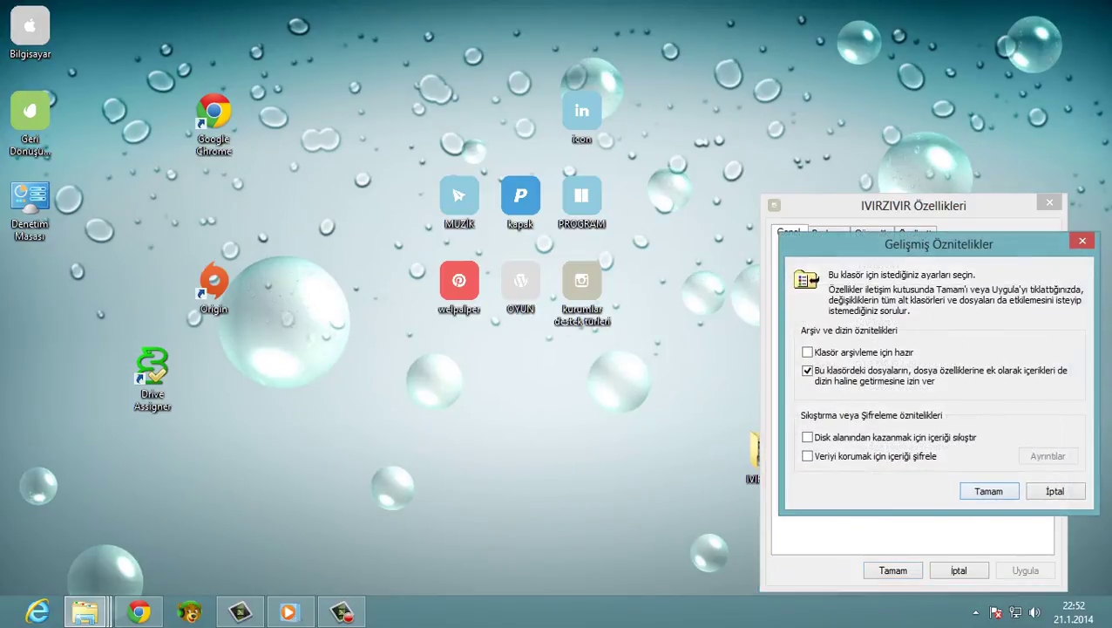
left_click(989, 491)
left_click(916, 232)
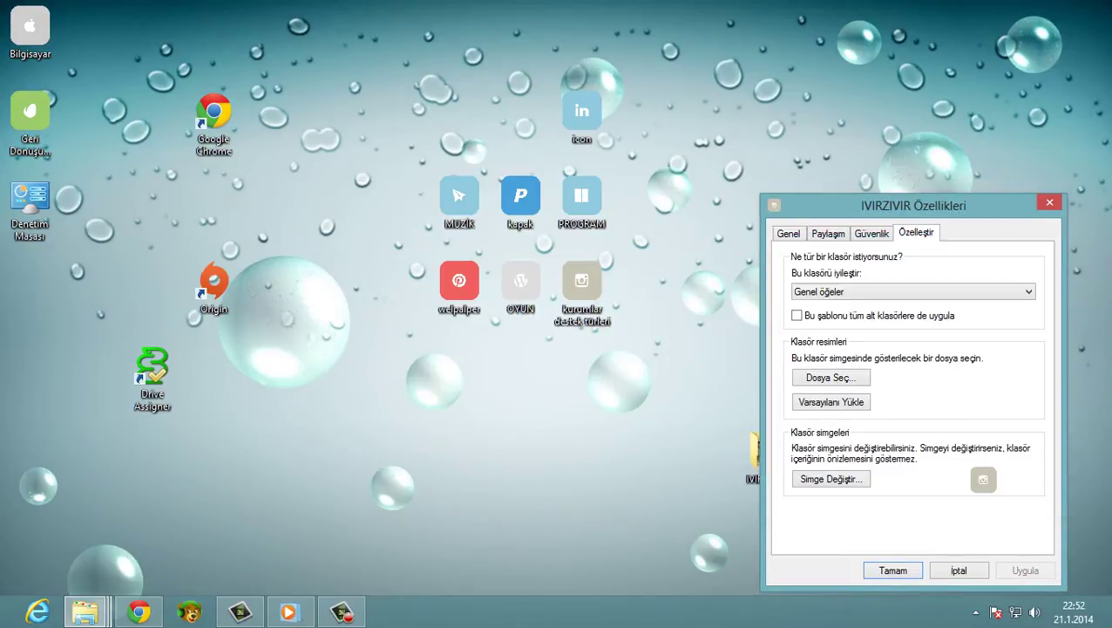
left_click(831, 478)
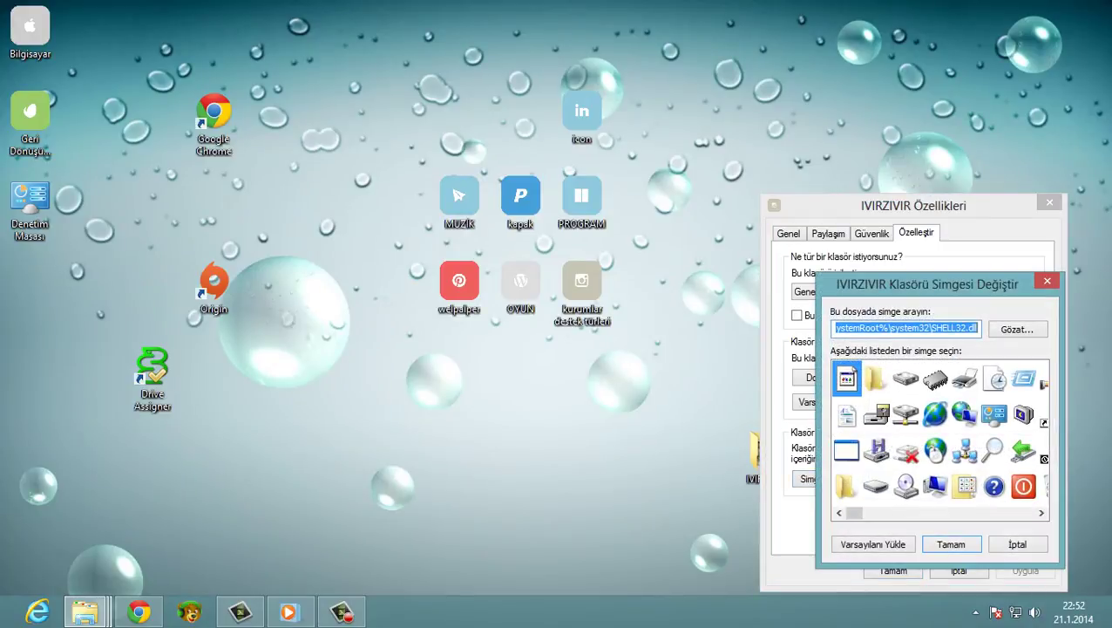
key("alt+g")
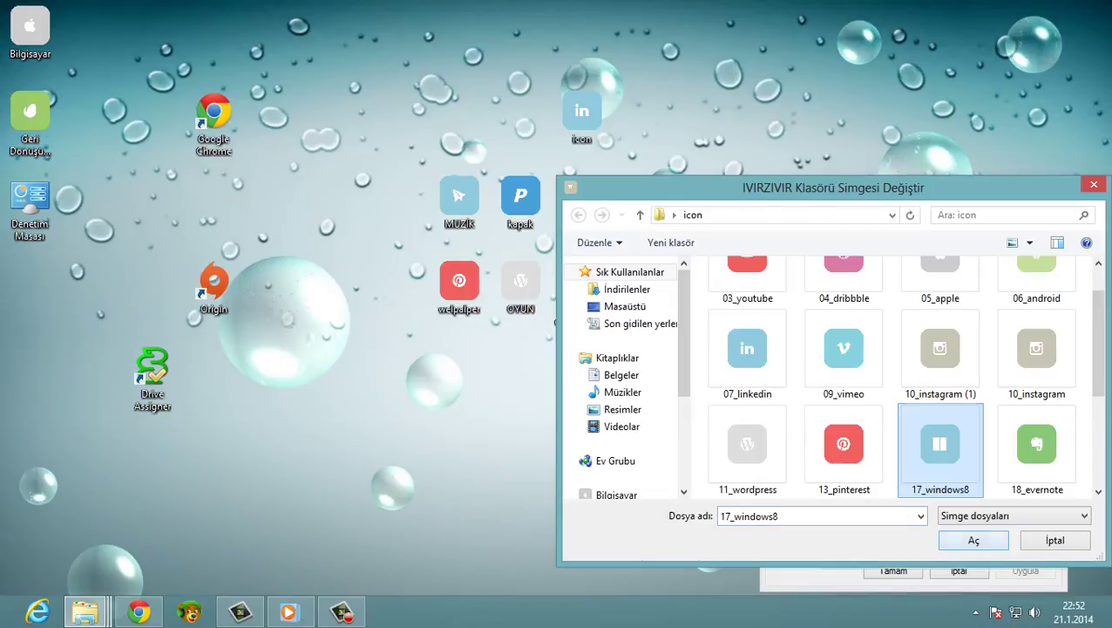
key("Return")
key("Return")
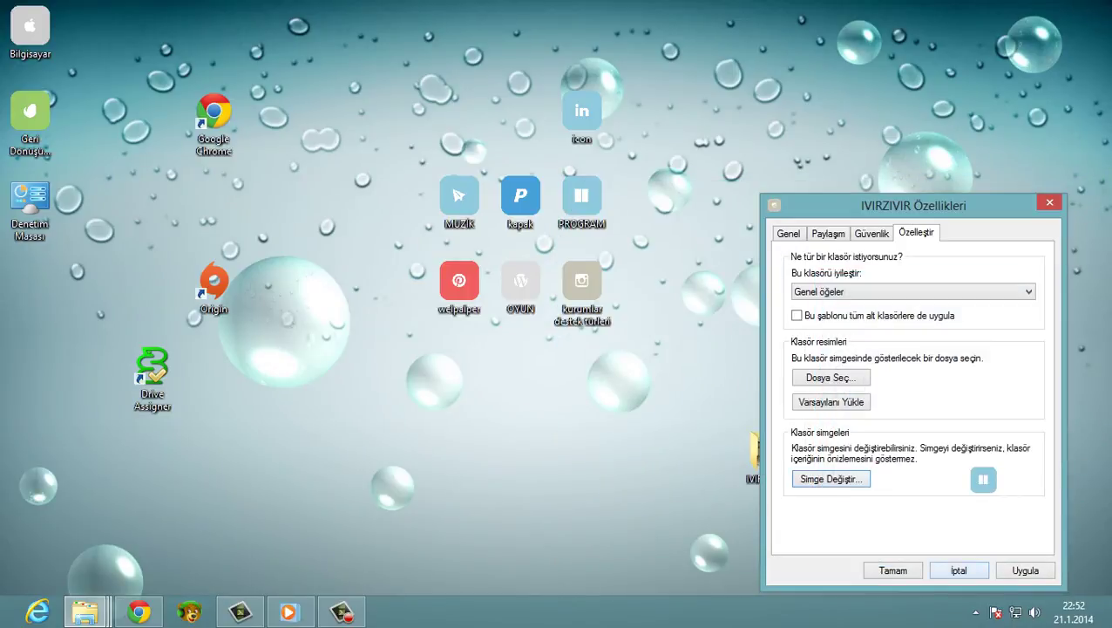
left_click(1025, 570)
left_click(894, 570)
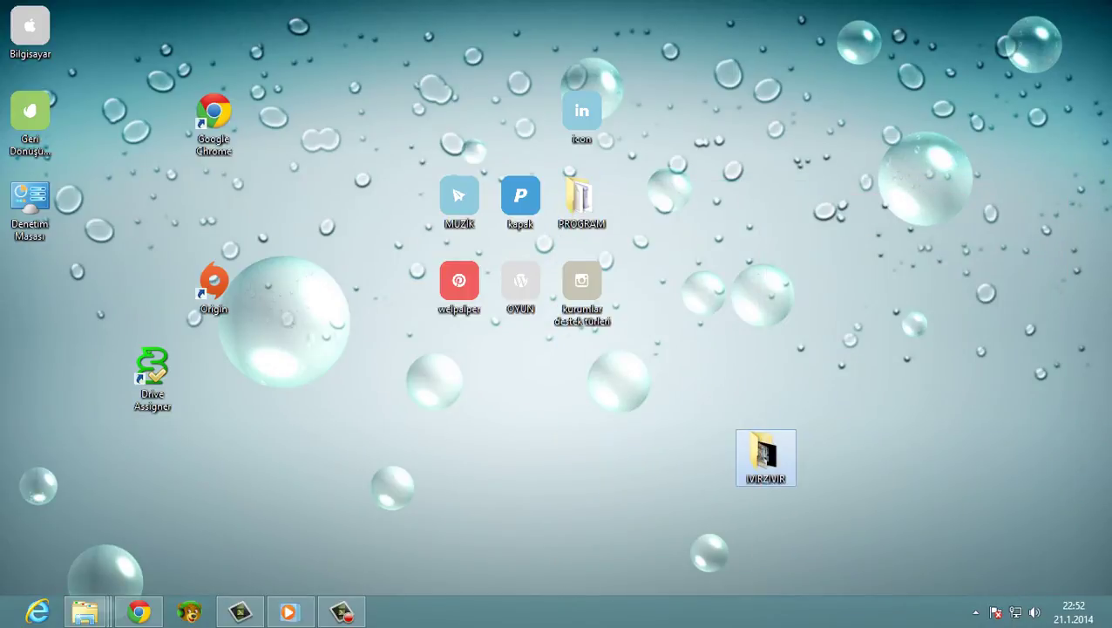
Step: Move the IVIRZIVIR folder directly below kurumlar destek türleri and check its properties
left_click_drag(765, 453, 582, 371)
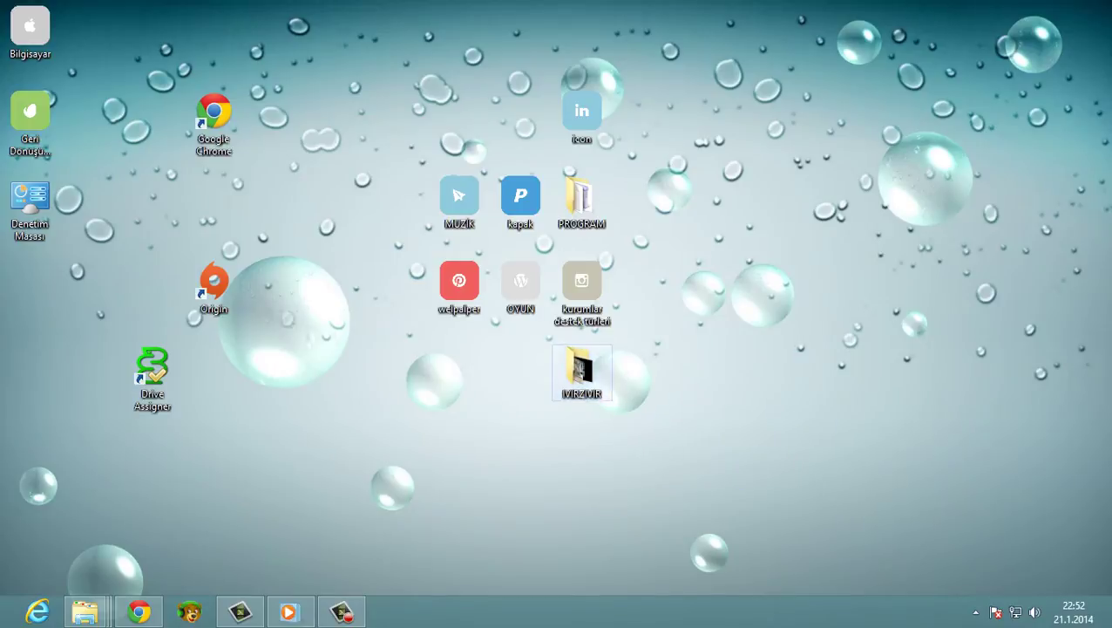
right_click(586, 382)
left_click(620, 369)
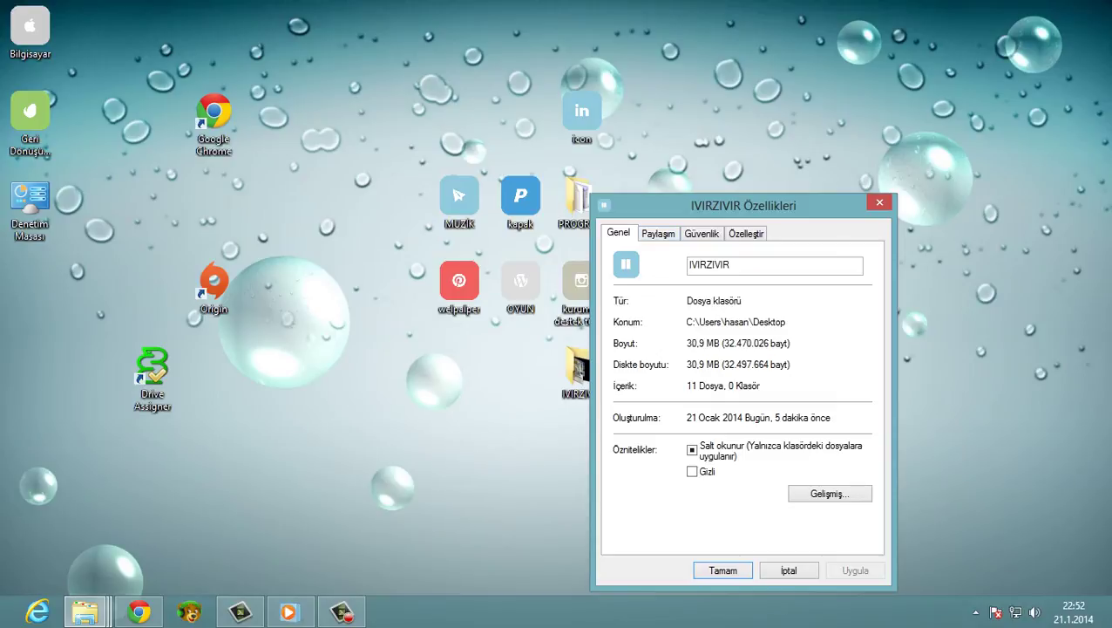
left_click(879, 202)
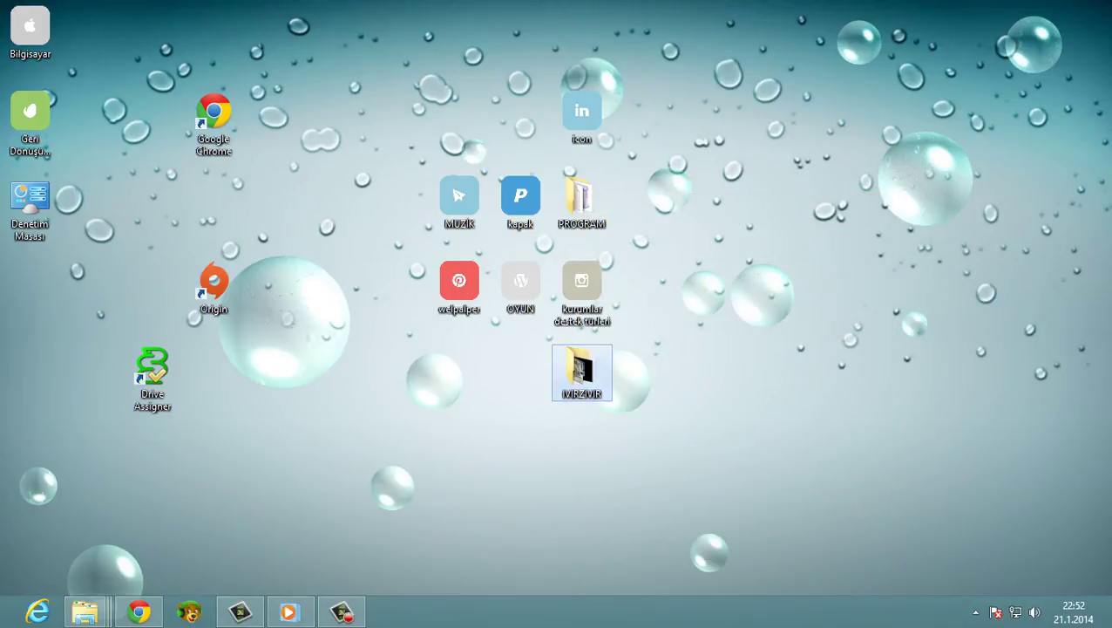
right_click(593, 218)
left_click(641, 453)
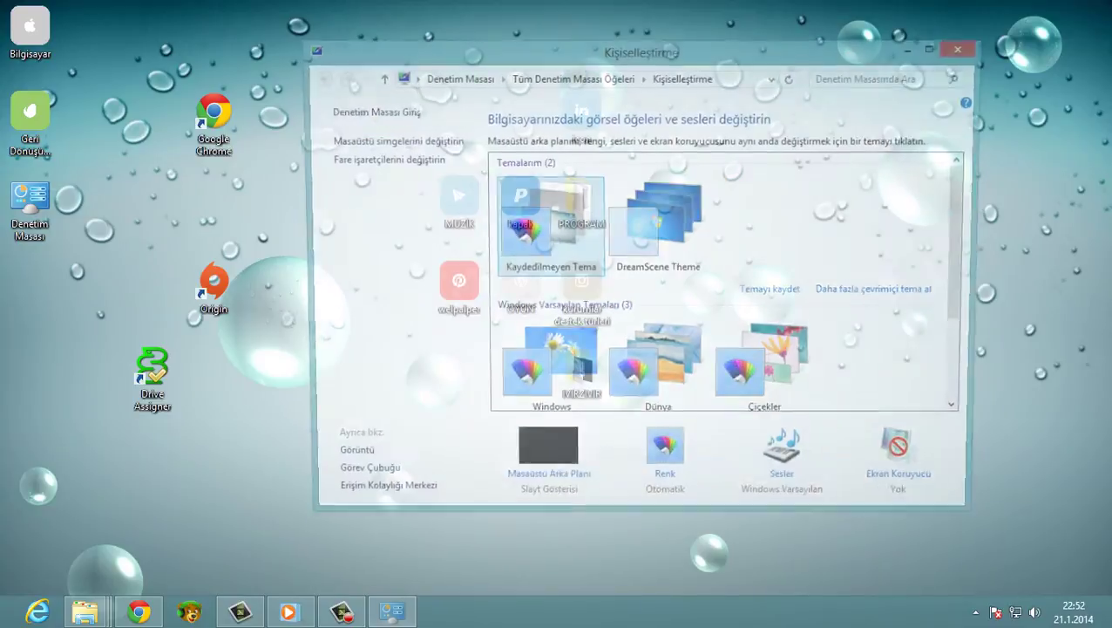
left_click(965, 47)
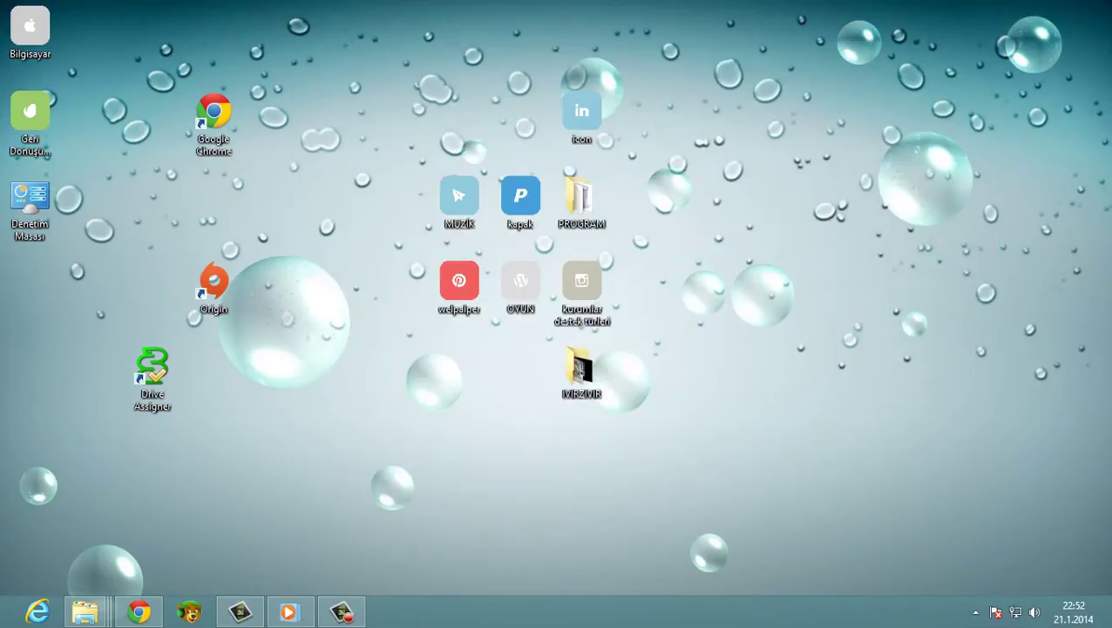
Step: Check the customized icon of the PROGRAM folder in its properties
right_click(583, 210)
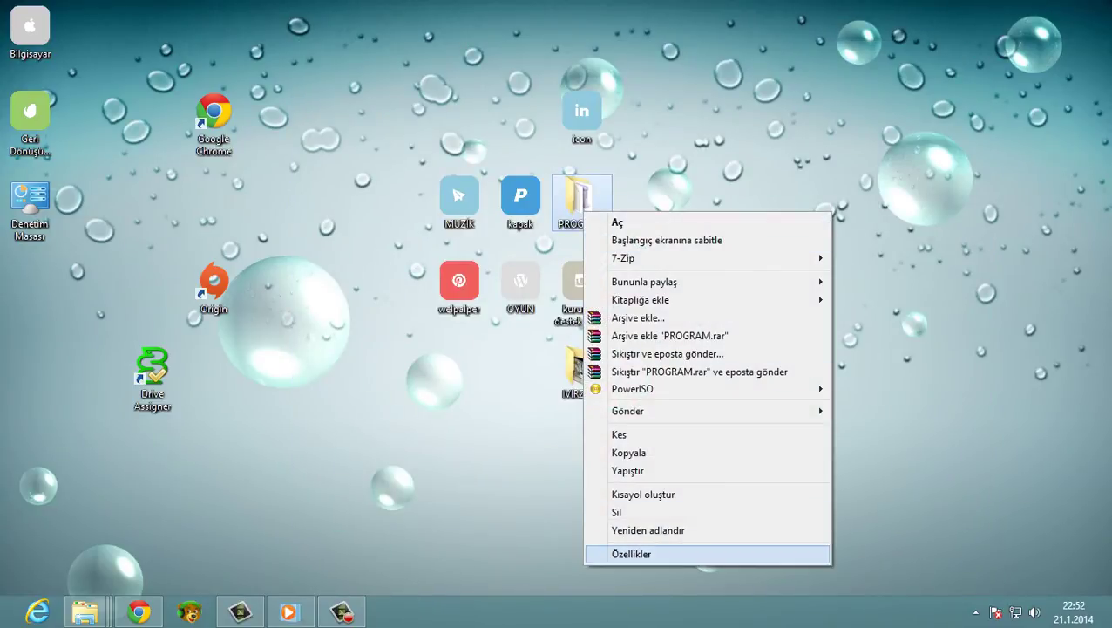
left_click(641, 553)
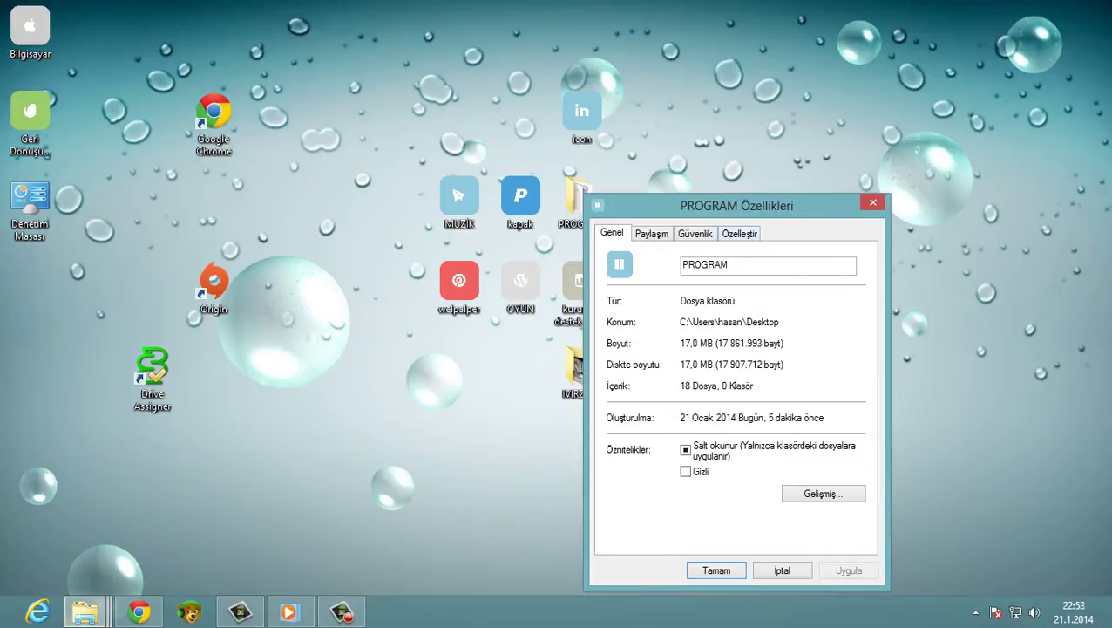
left_click(740, 234)
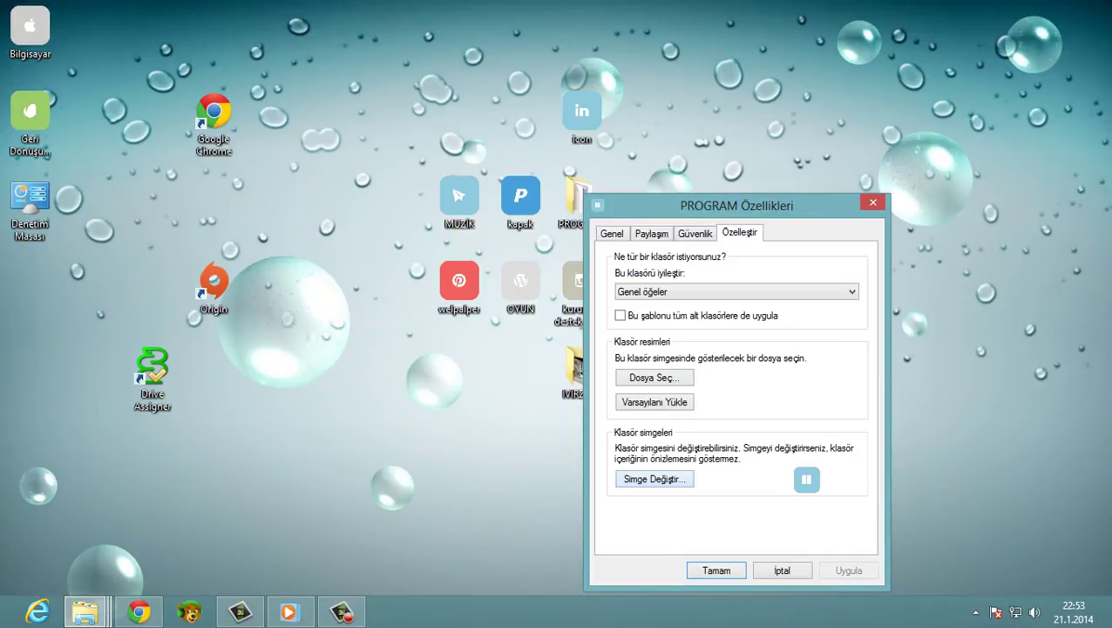
left_click(716, 571)
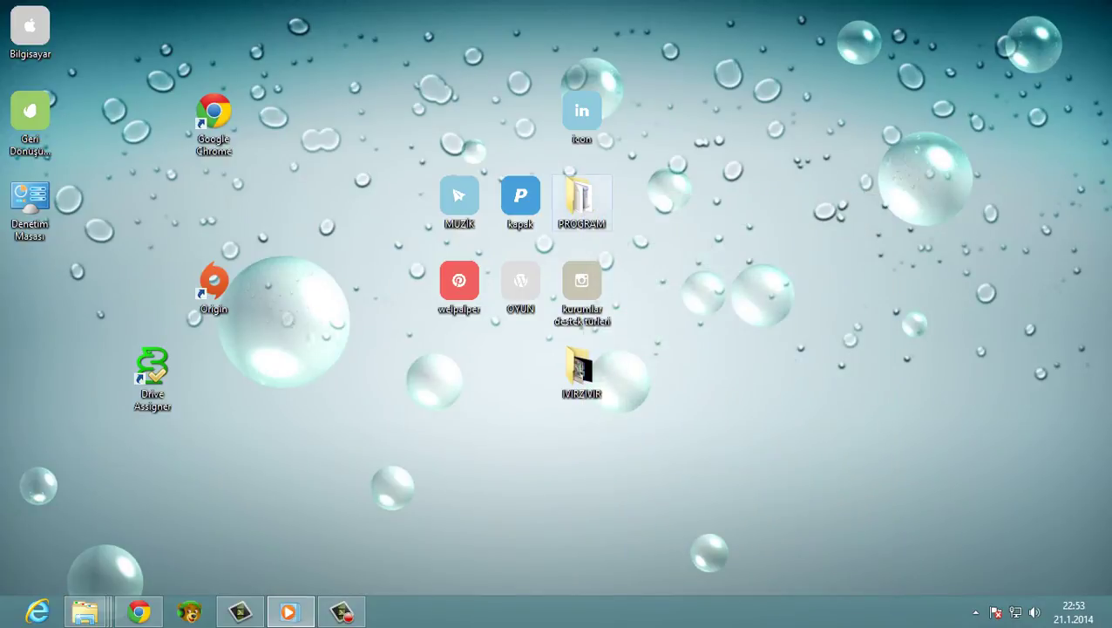
Step: Shift the PROGRAM folder one grid space further from kapak and move the Drive Assigner shortcut into it
left_click_drag(582, 199, 644, 200)
left_click(697, 261)
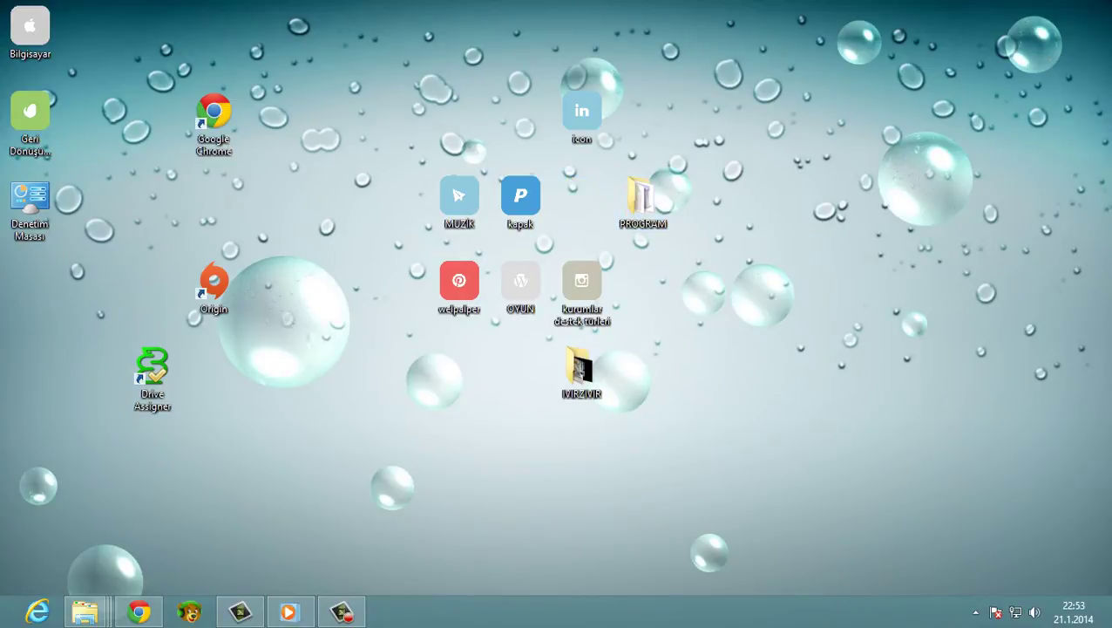
mouse_move(641, 199)
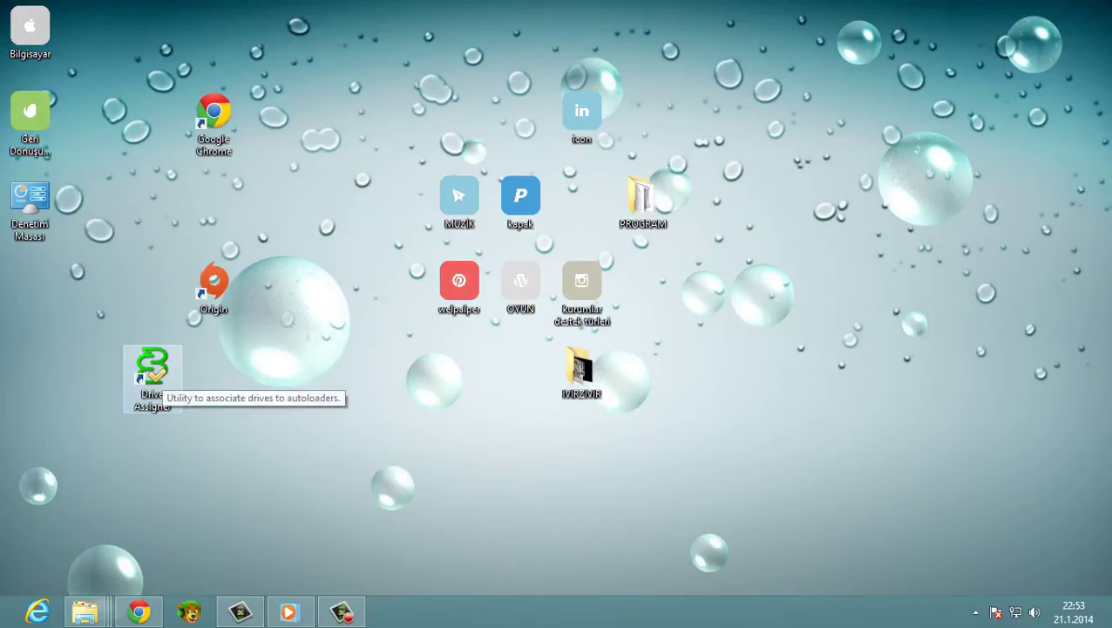
left_click_drag(152, 375, 643, 205)
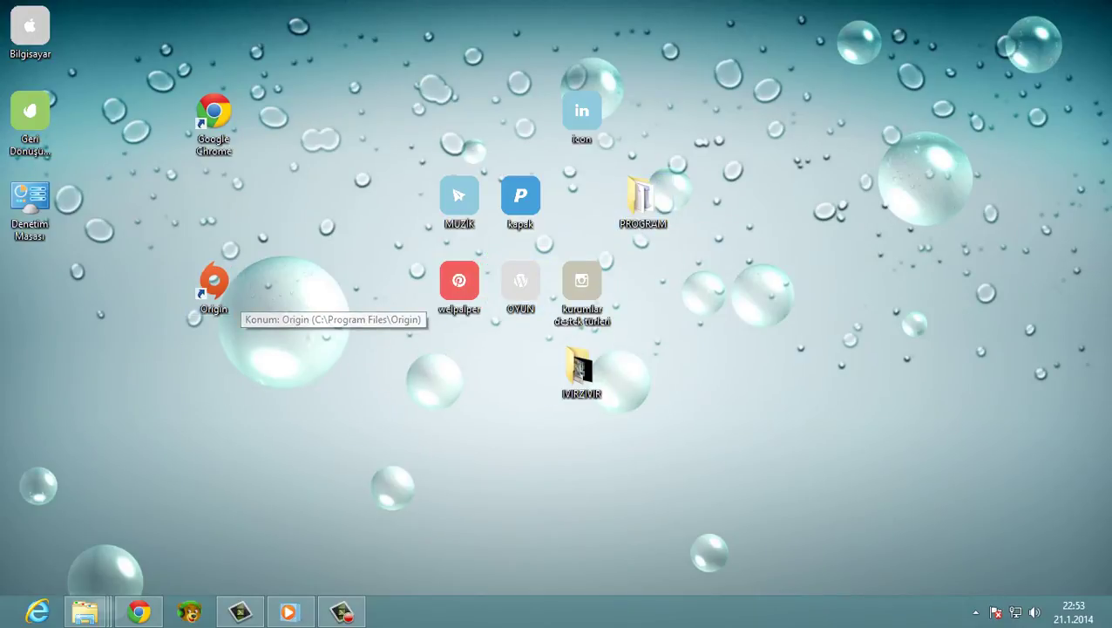
Step: Bring up the screen recorder's window and close all open File Explorer windows
left_click(341, 610)
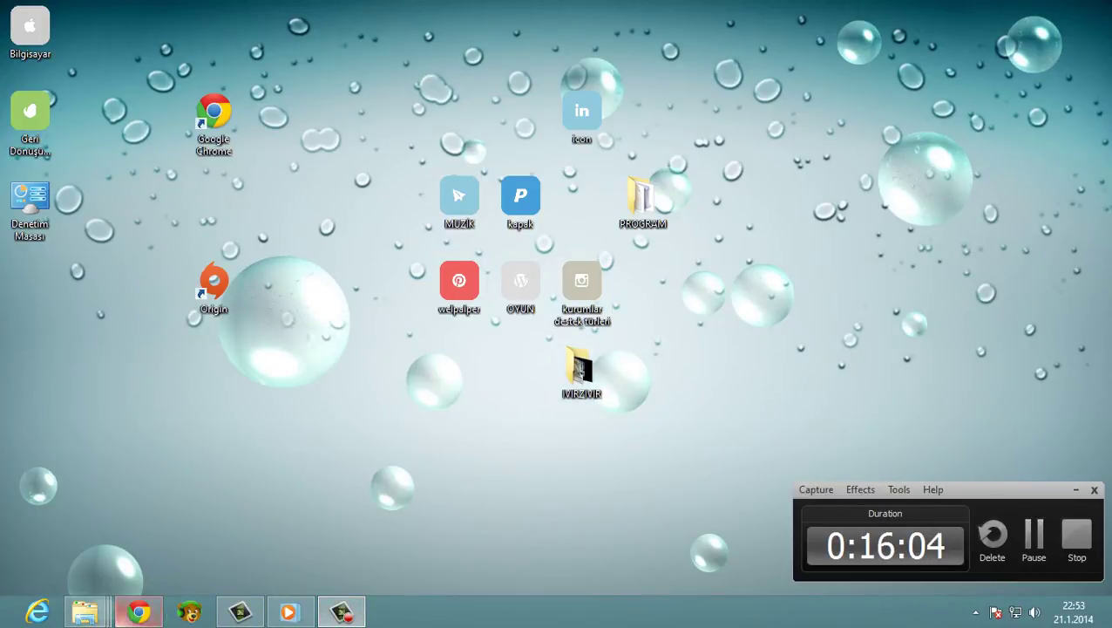
mouse_move(85, 610)
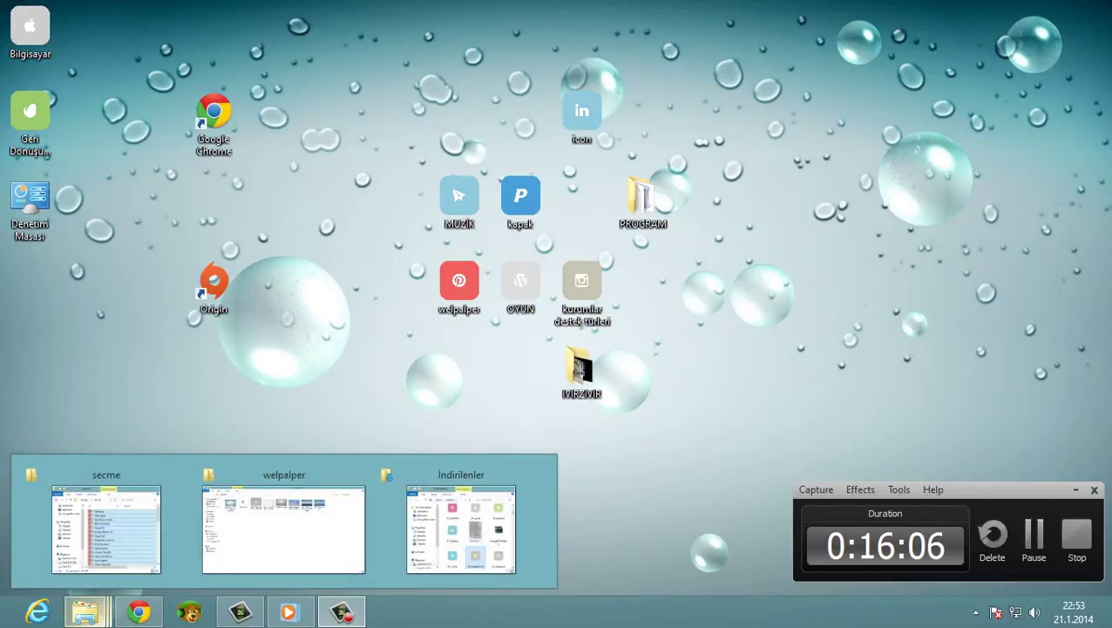
right_click(84, 610)
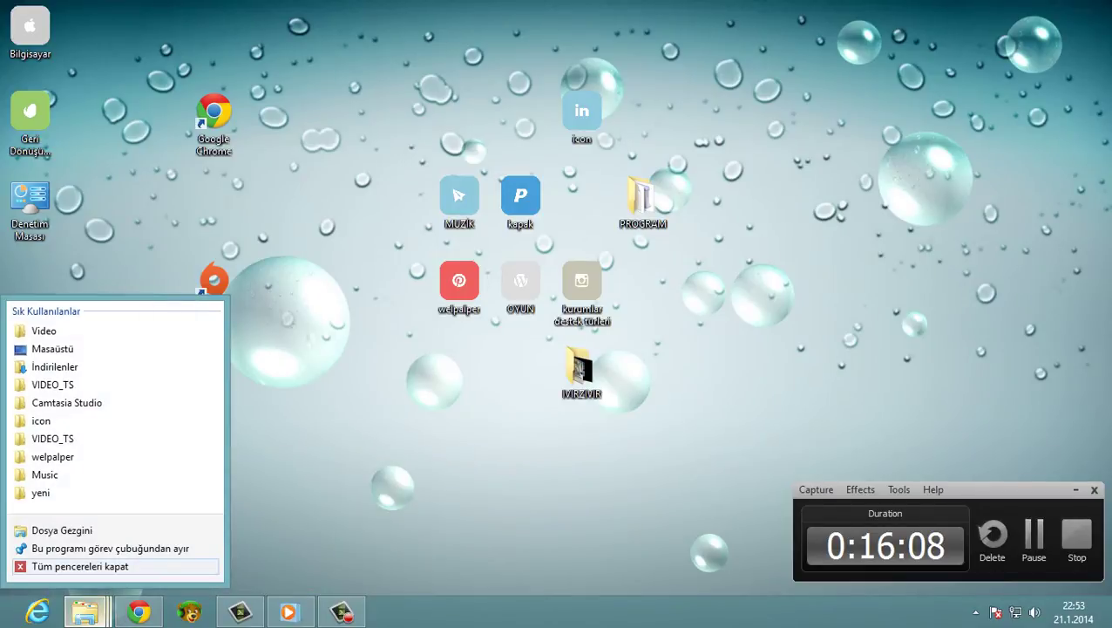
left_click(105, 565)
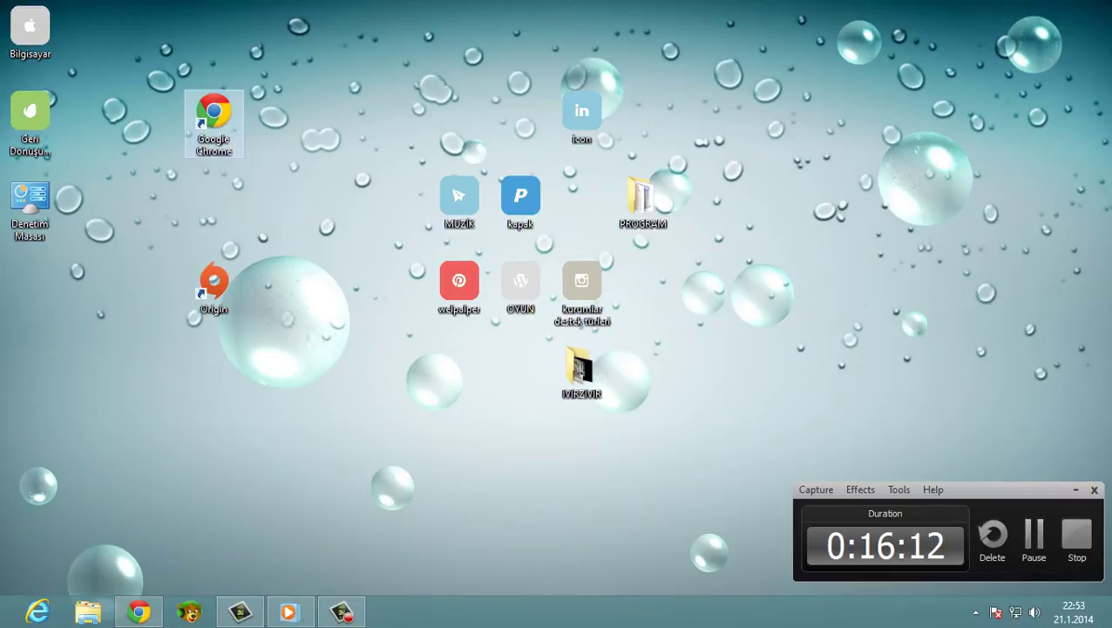
Step: Change the Google Chrome shortcut's icon to the blue letter g from the chrome.exe icon list and apply it
right_click(214, 111)
left_click(261, 499)
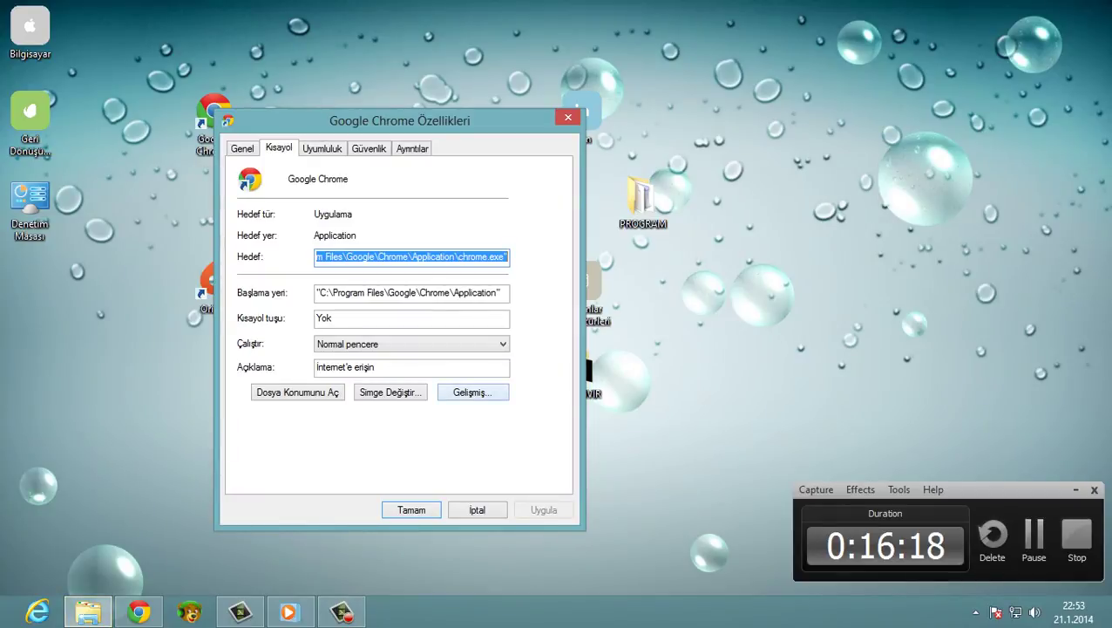
left_click(390, 392)
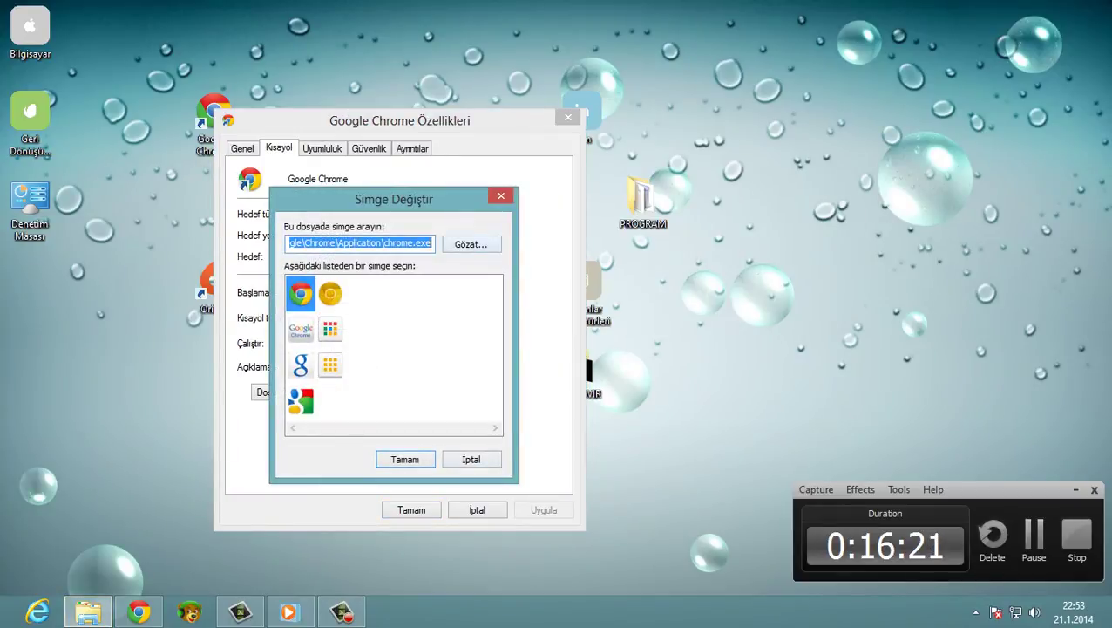
left_click(331, 294)
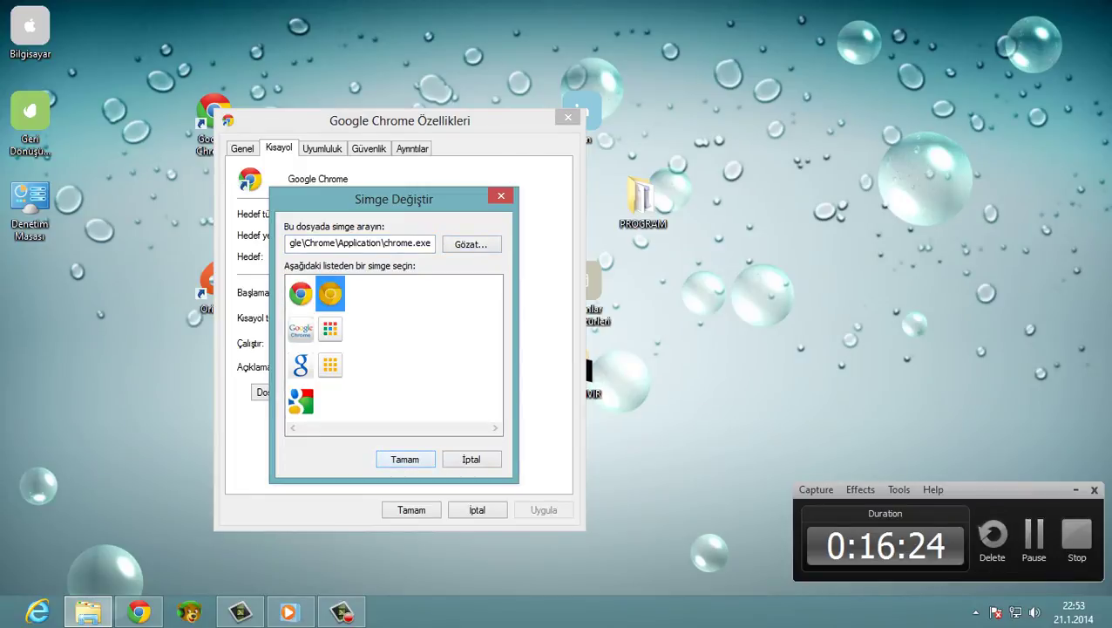
left_click(301, 364)
left_click(404, 458)
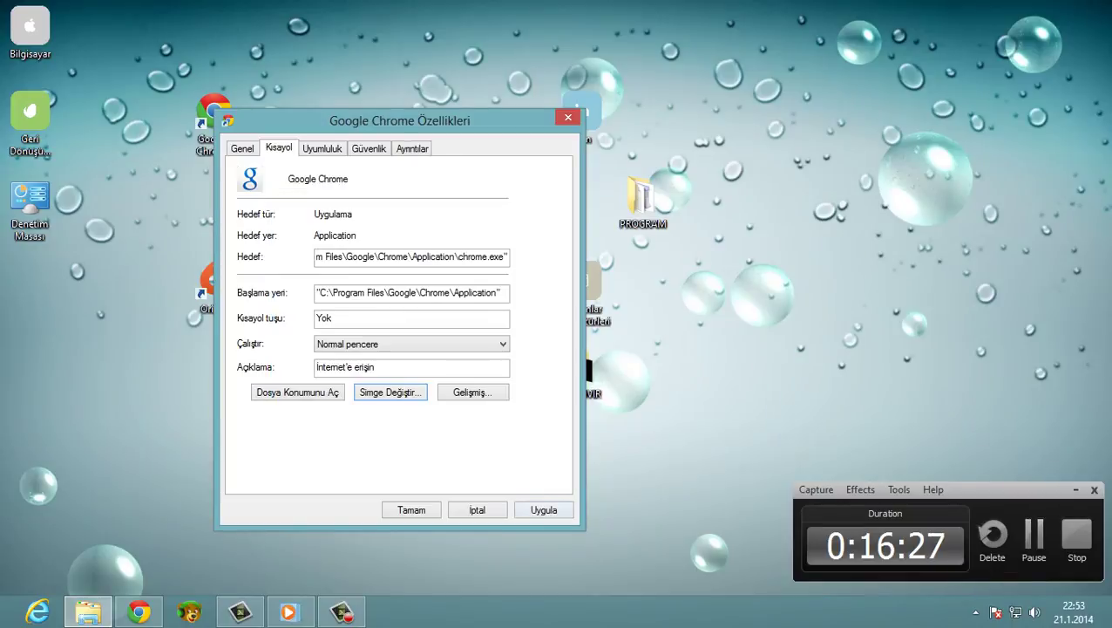
left_click(544, 510)
left_click(412, 510)
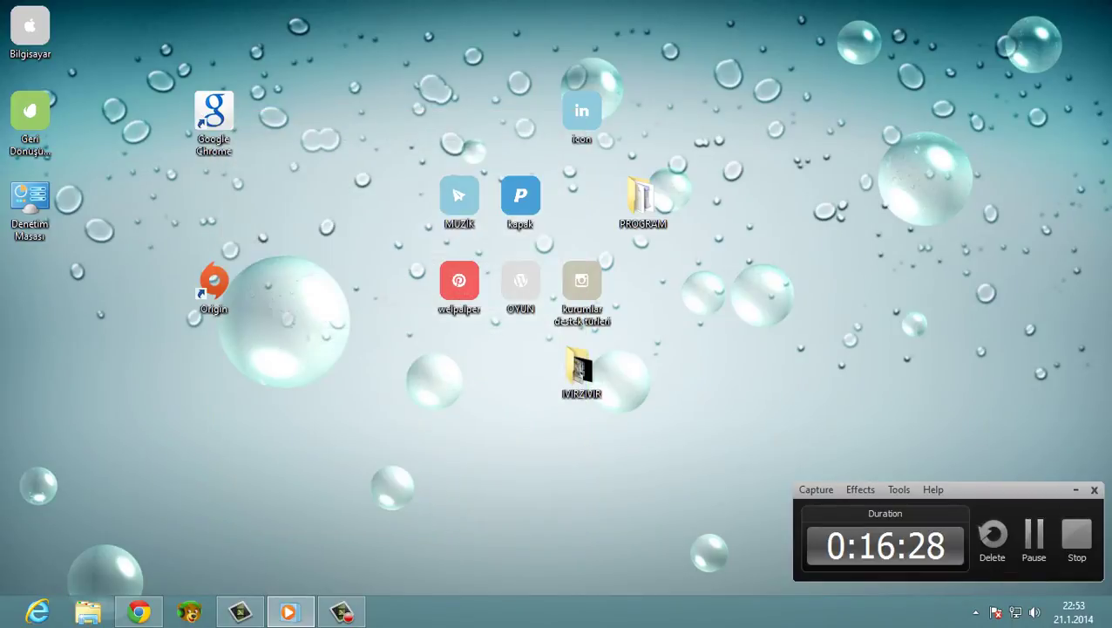
Step: Place Origin below welpalper, Geri Dönüşüm Kutusu above MÜZİK, Bilgisayar above kapak, and PROGRAM directly beside kapak
left_click_drag(214, 283, 459, 366)
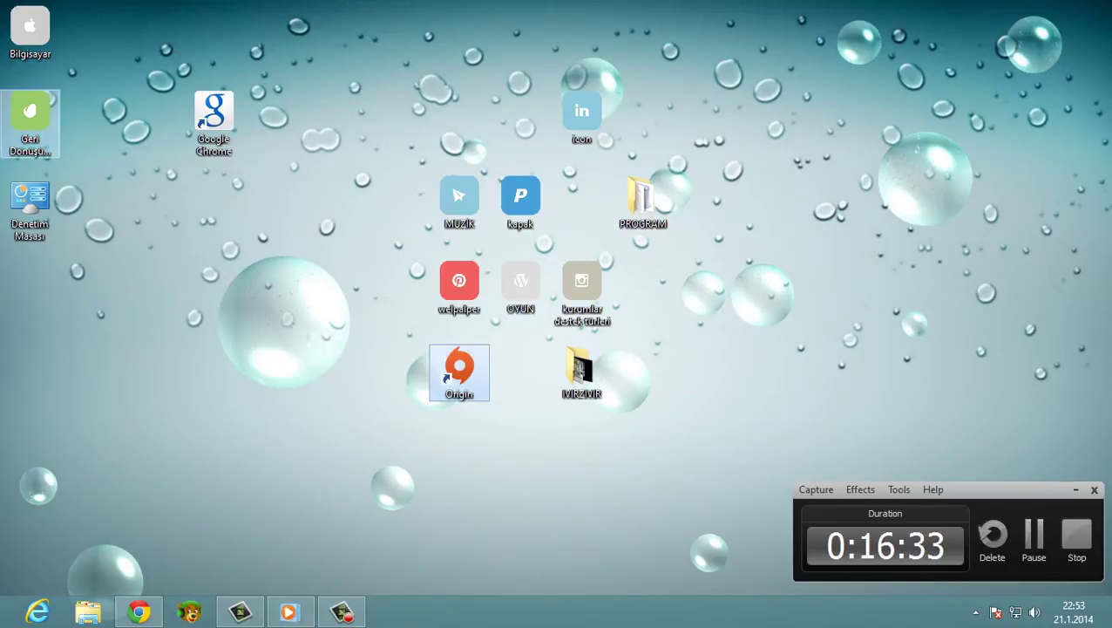
left_click_drag(30, 112, 460, 117)
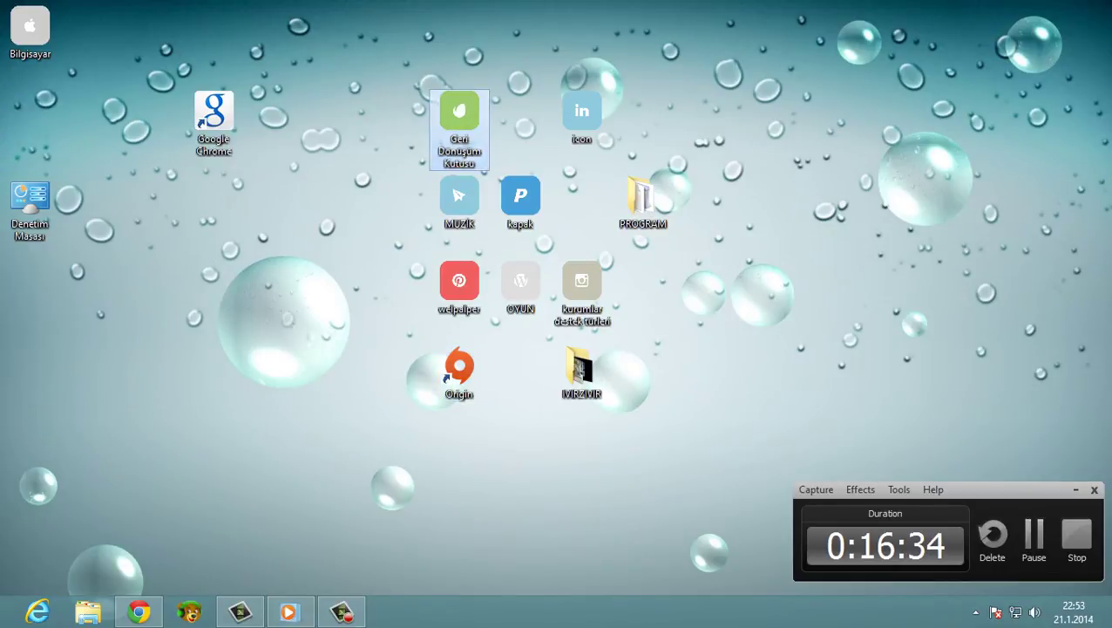
left_click_drag(30, 26, 520, 113)
left_click_drag(643, 199, 581, 199)
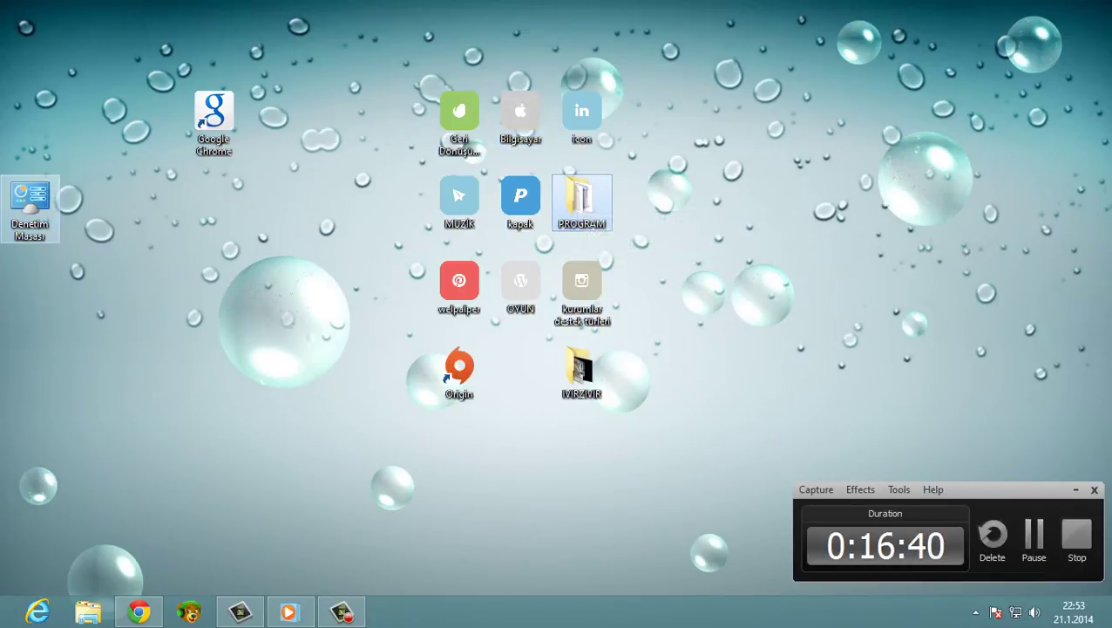
Step: Move the Denetim Masası icon below the IVIRZIVIR folder and delete it from the desktop
right_click(45, 204)
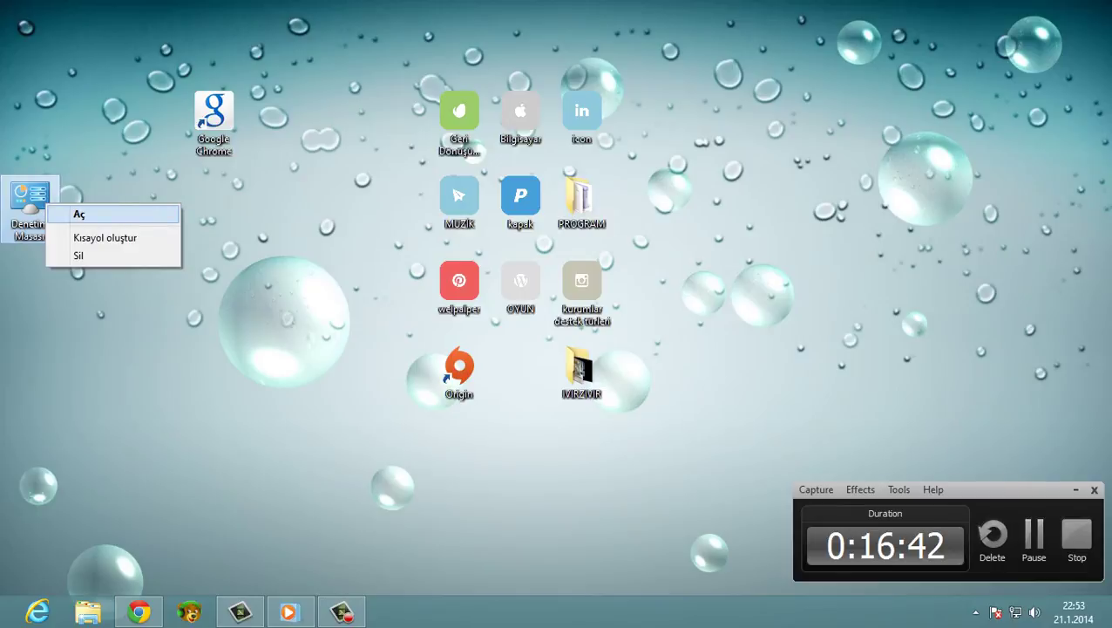
left_click_drag(33, 202, 586, 209)
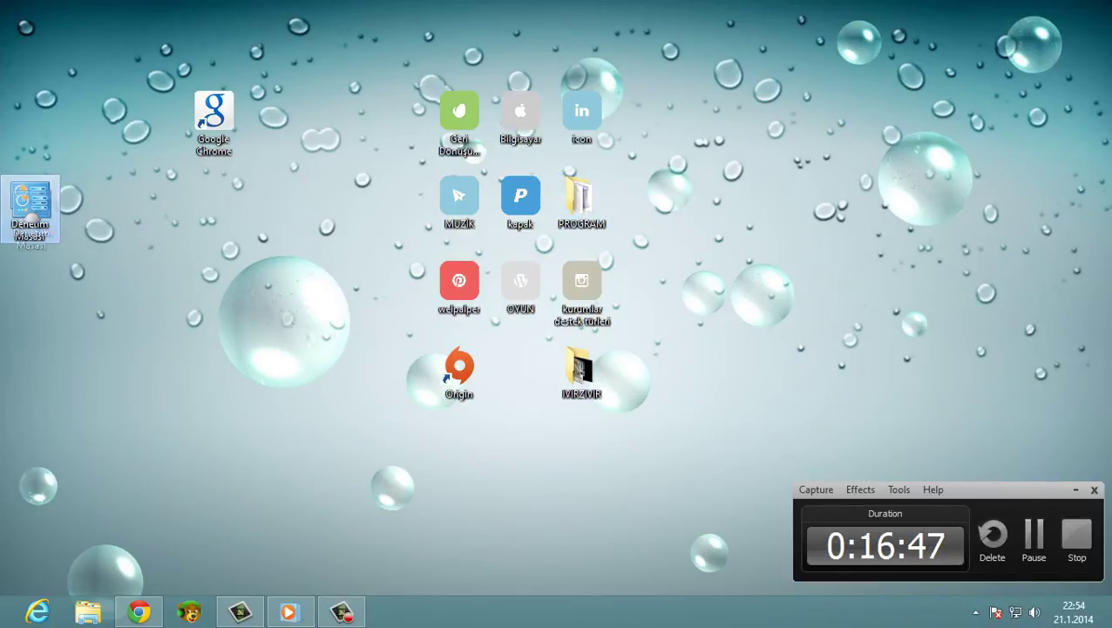
left_click_drag(29, 199, 581, 455)
right_click(581, 457)
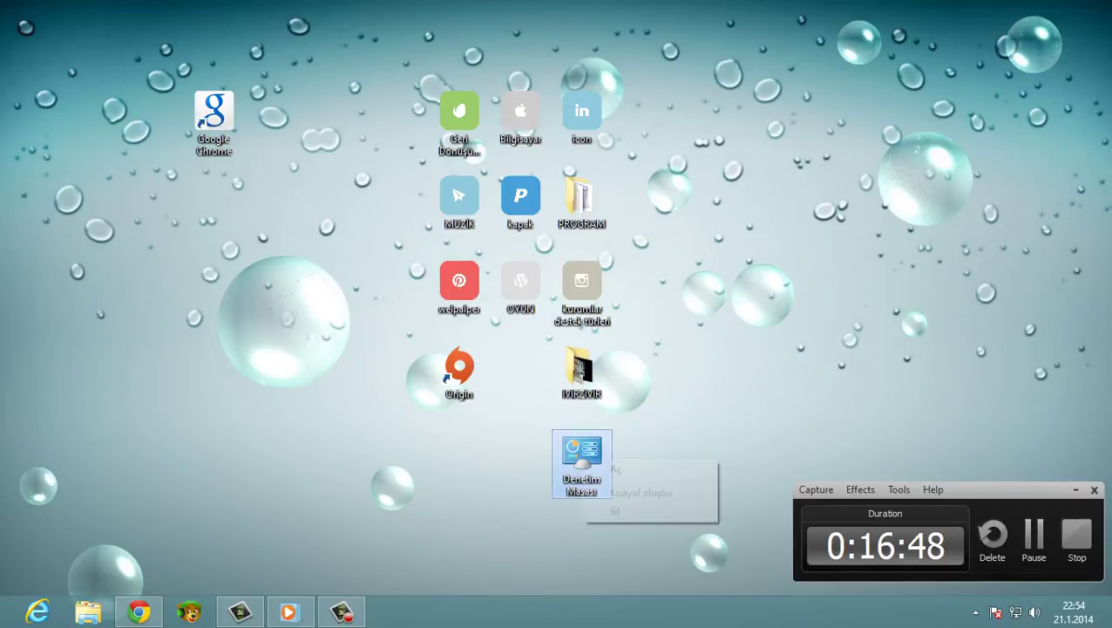
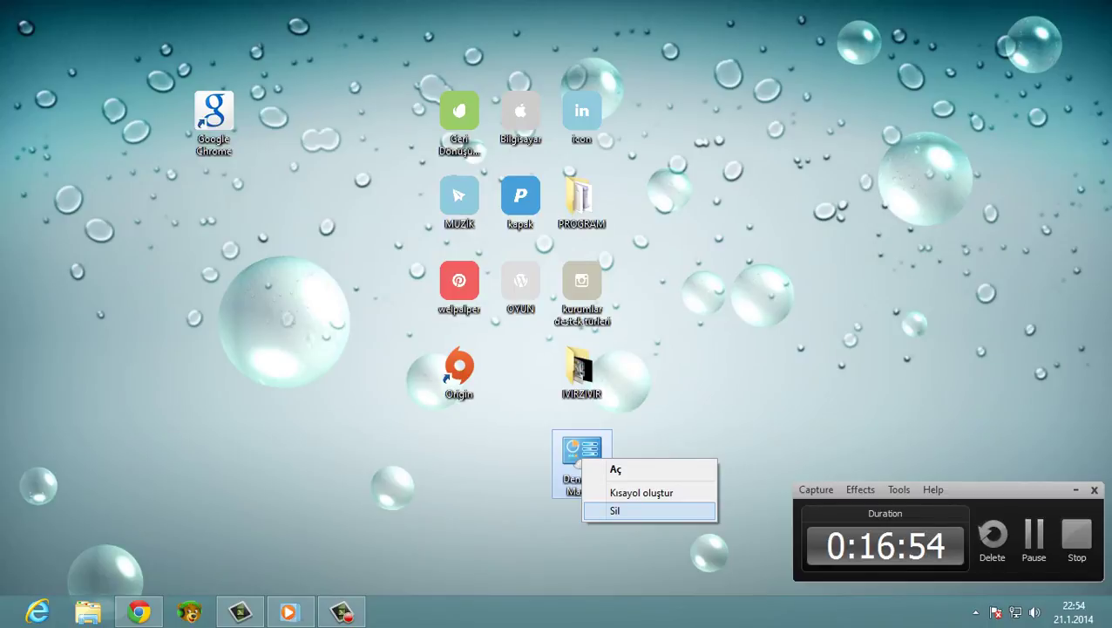
left_click(629, 511)
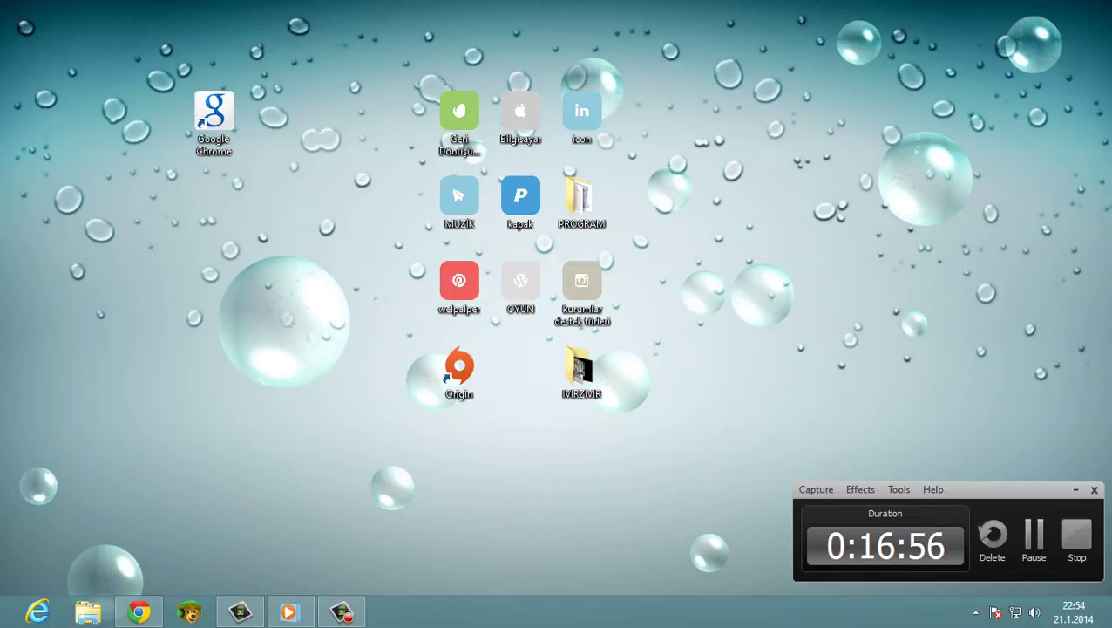
Step: Move the Google Chrome shortcut below Origin and switch to the next desktop background
left_click_drag(213, 113, 459, 457)
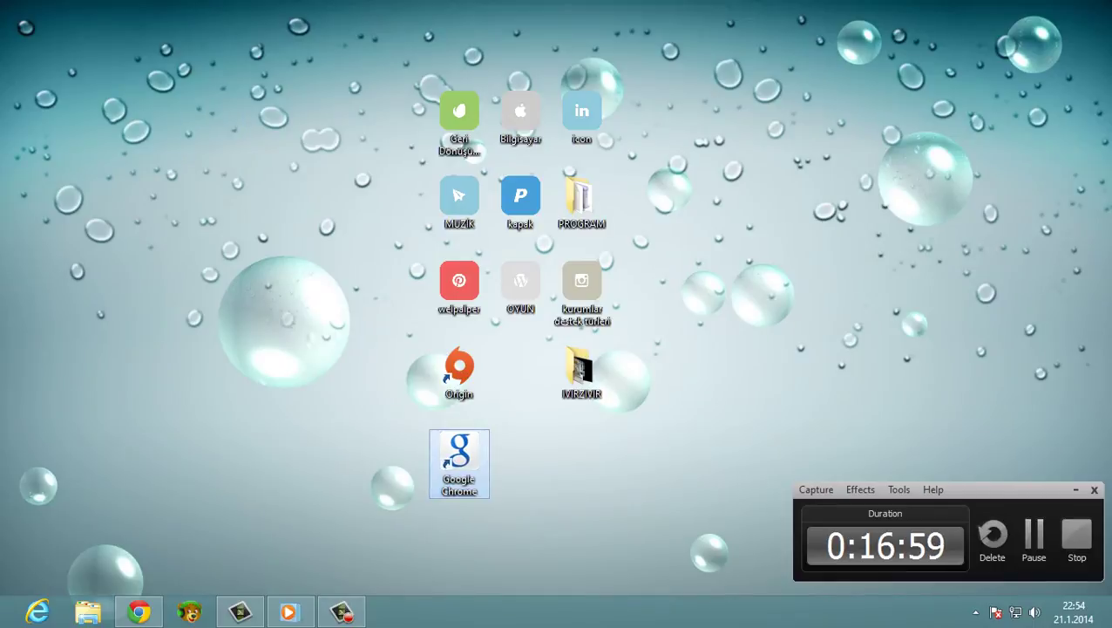
left_click(542, 471)
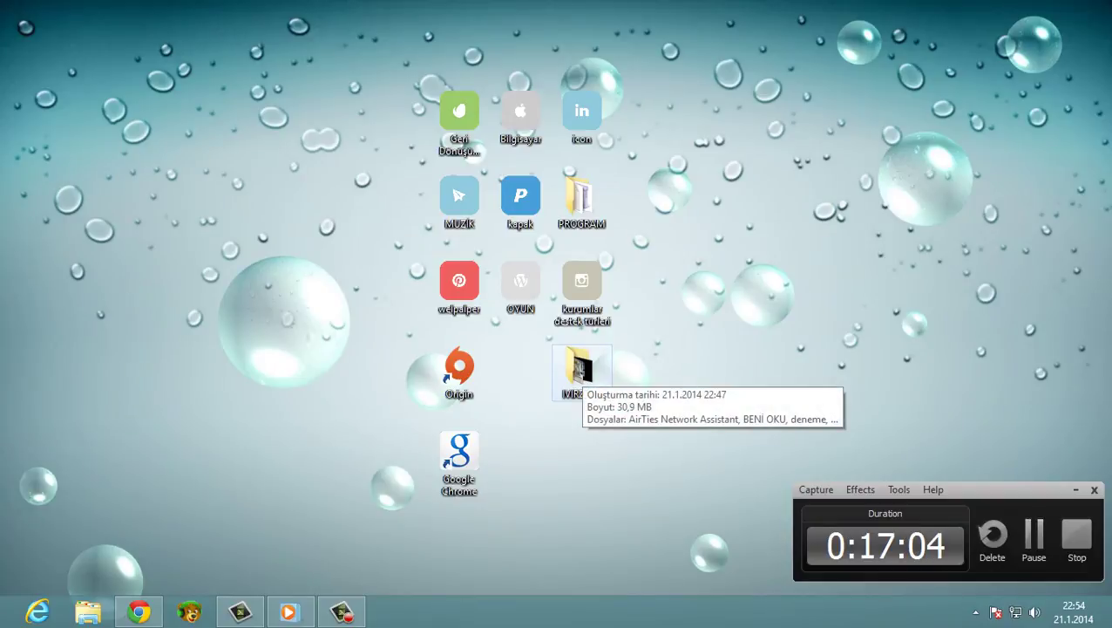
right_click(586, 230)
left_click(673, 383)
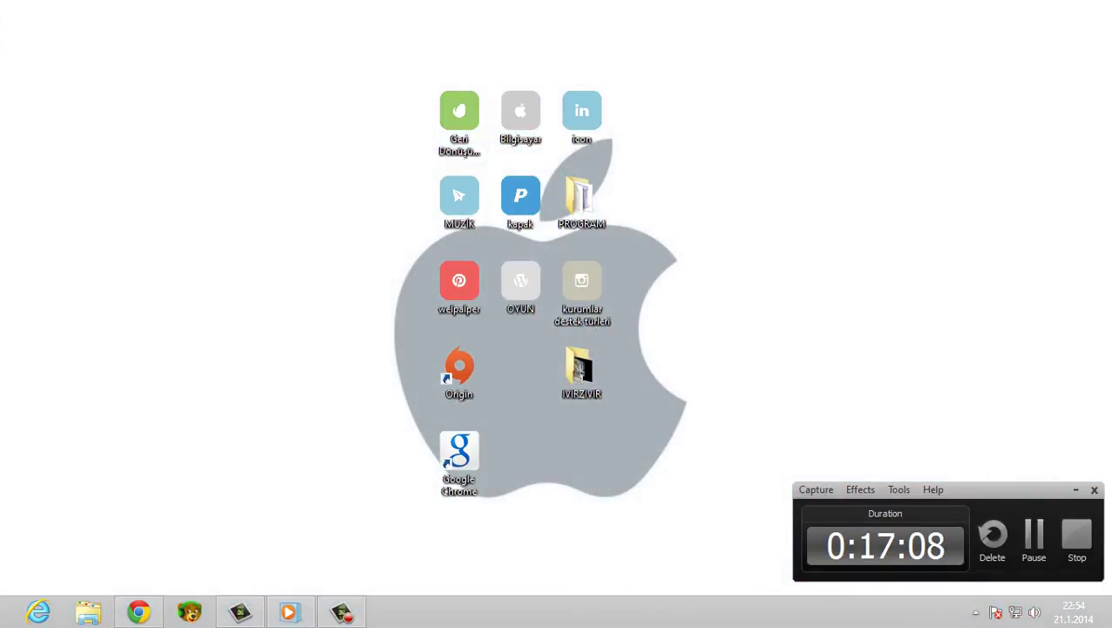
Step: Move Bilgisayar, Geri Dönüşüm Kutusu, icon, PROGRAM, kapak and MÜZİK one grid row up
left_click_drag(520, 110, 520, 26)
left_click_drag(460, 110, 459, 26)
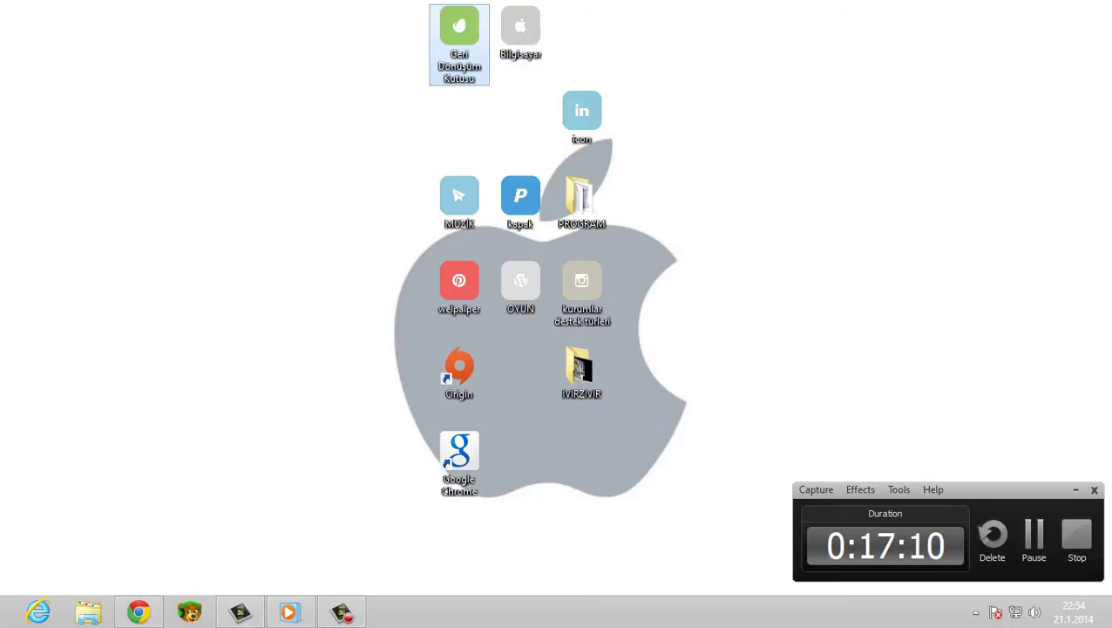
left_click_drag(581, 110, 582, 26)
left_click(582, 199)
left_click_drag(581, 199, 581, 113)
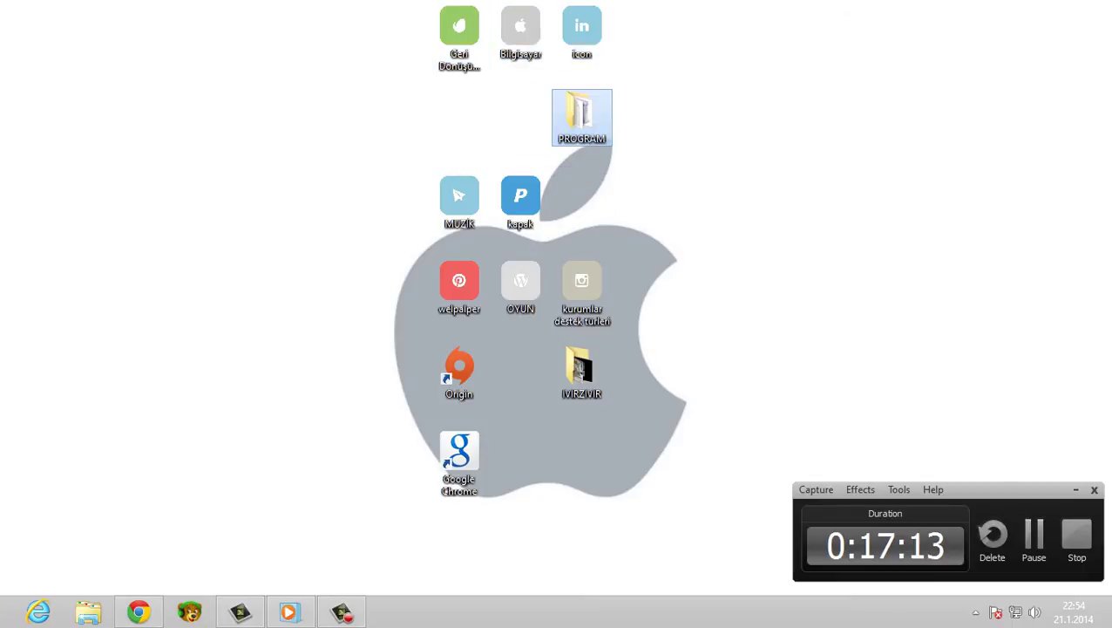
left_click_drag(521, 198, 521, 113)
left_click(459, 198)
left_click_drag(460, 198, 460, 110)
Step: Move welpalper, OYUN, kurumlar destek türleri, IVIRZIVIR, Origin and Google Chrome one grid row up
left_click_drag(459, 280, 459, 199)
left_click_drag(520, 279, 520, 199)
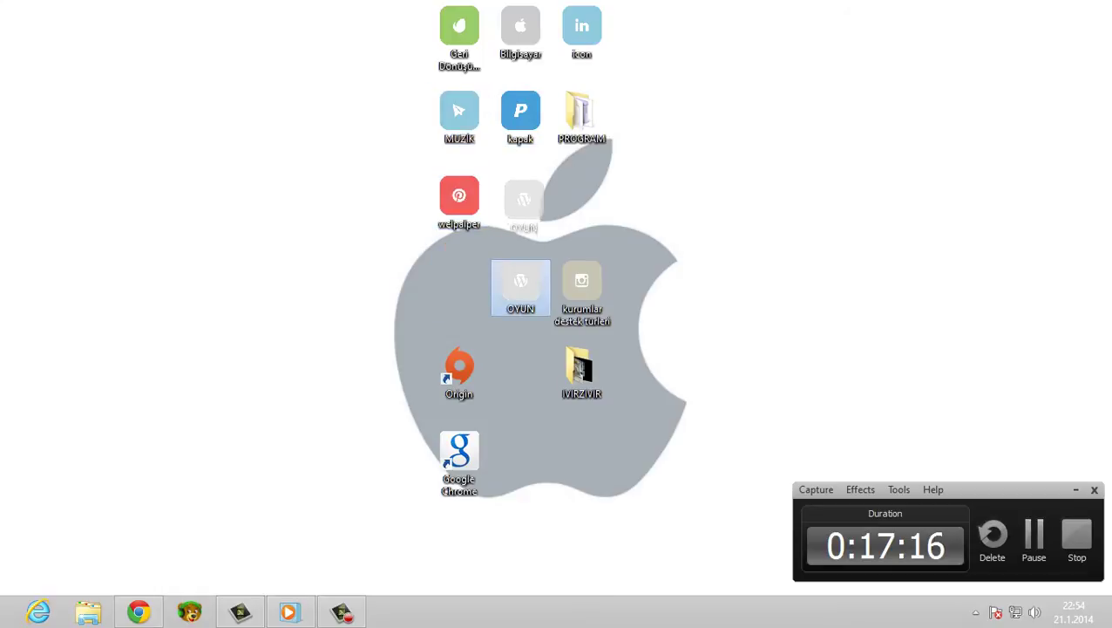
left_click_drag(581, 280, 581, 199)
left_click_drag(582, 373, 582, 287)
left_click_drag(459, 373, 459, 288)
left_click_drag(459, 451, 459, 373)
right_click(582, 288)
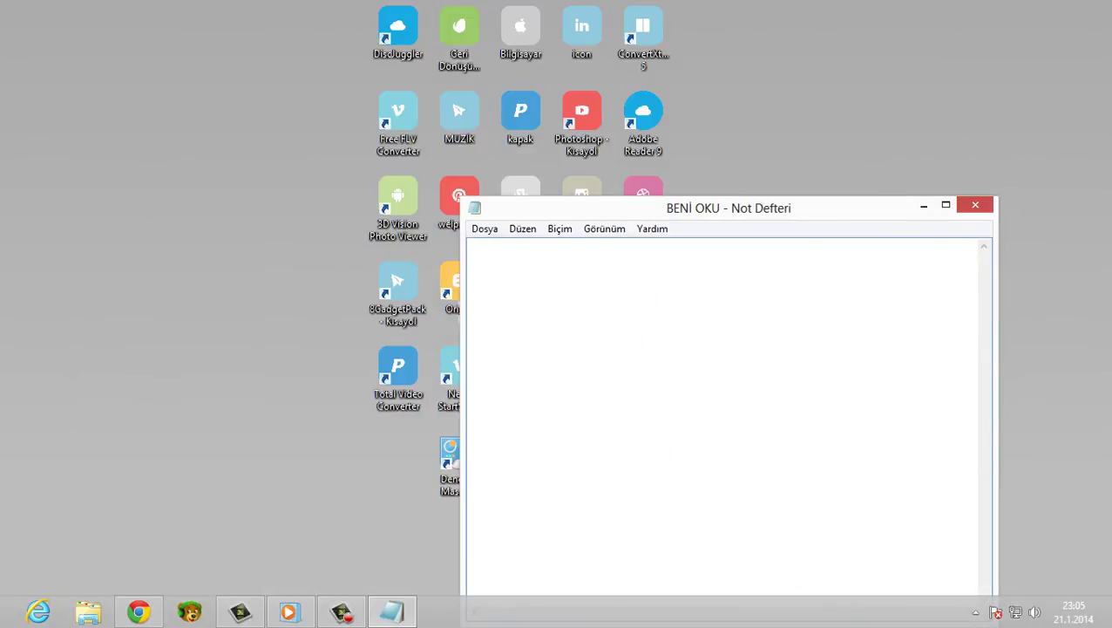
Step: Write "GÖRÜNTÜYÜ DURDURUP HEPSİNİ YAPTIM" in the BENİ OKU note, widen its window to fit the line, and minimize it
type("GÖRÜN TÜYÜ")
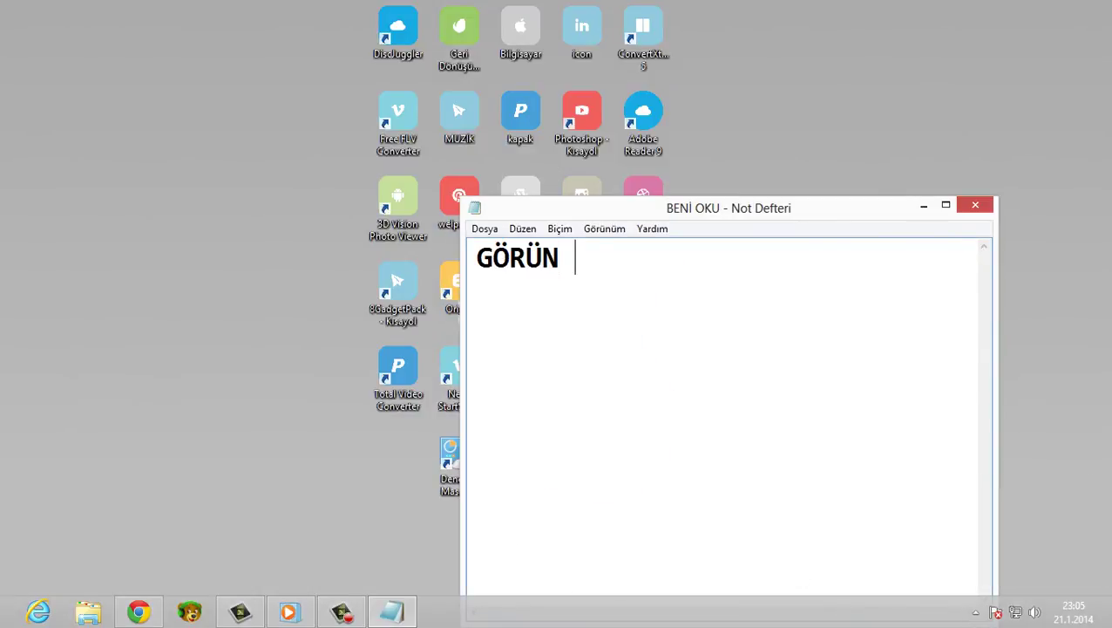
type("DU")
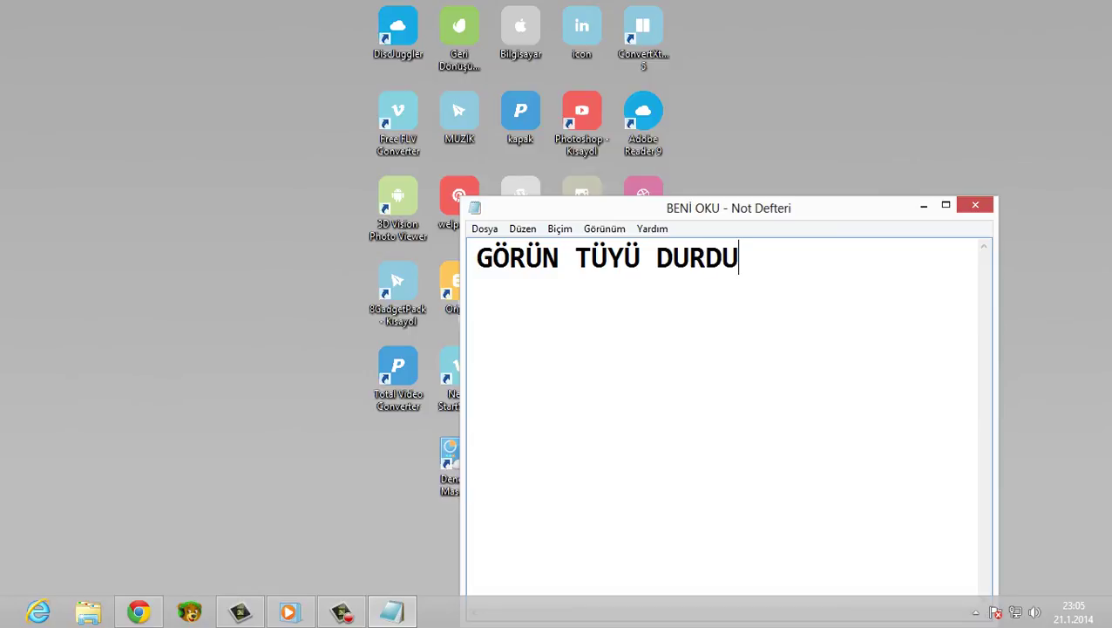
type("RUP HEPSİN")
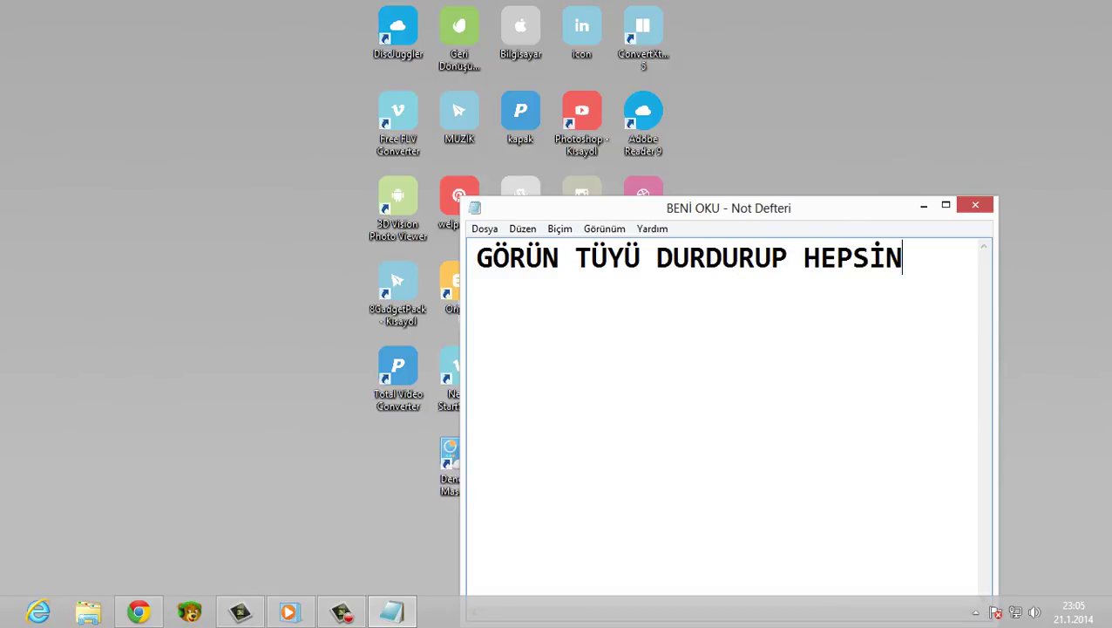
type("İ YAPTIM")
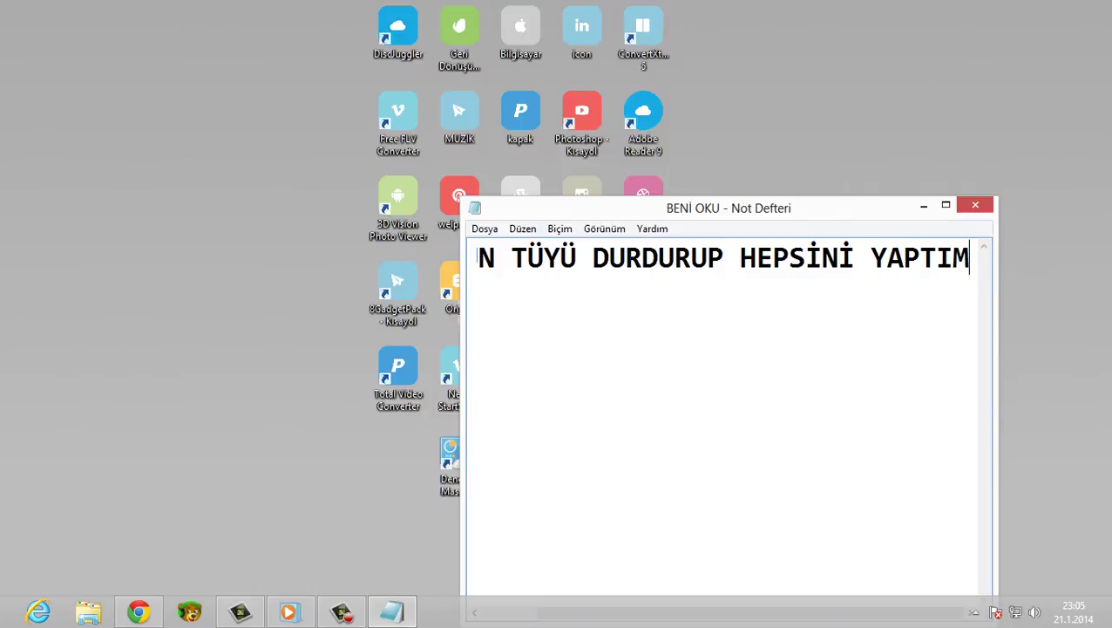
left_click_drag(461, 321, 241, 321)
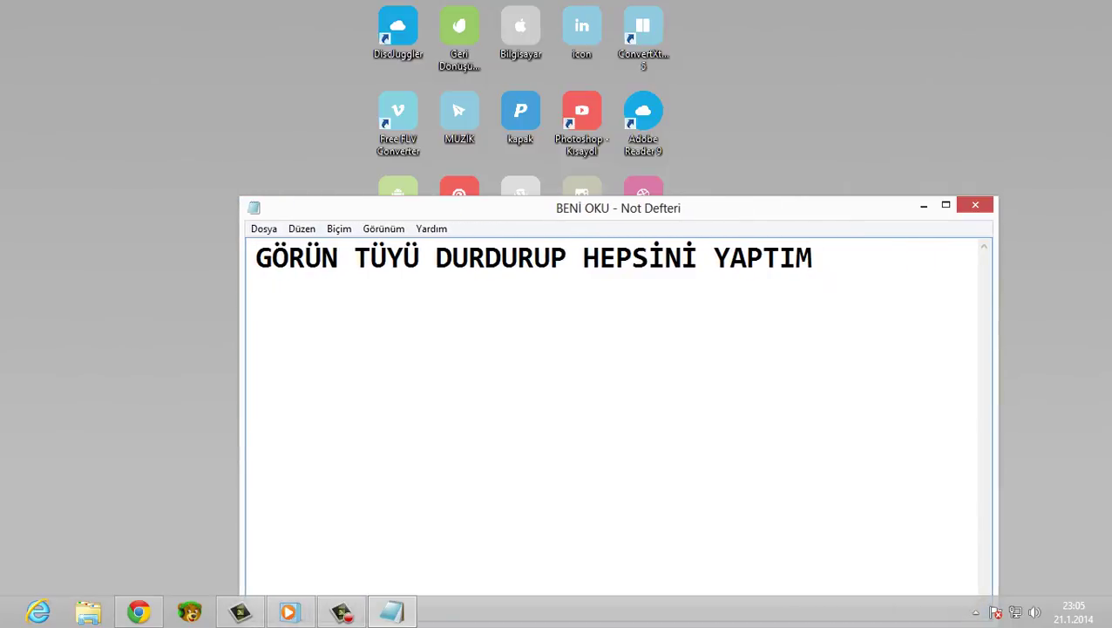
key("BackSpace")
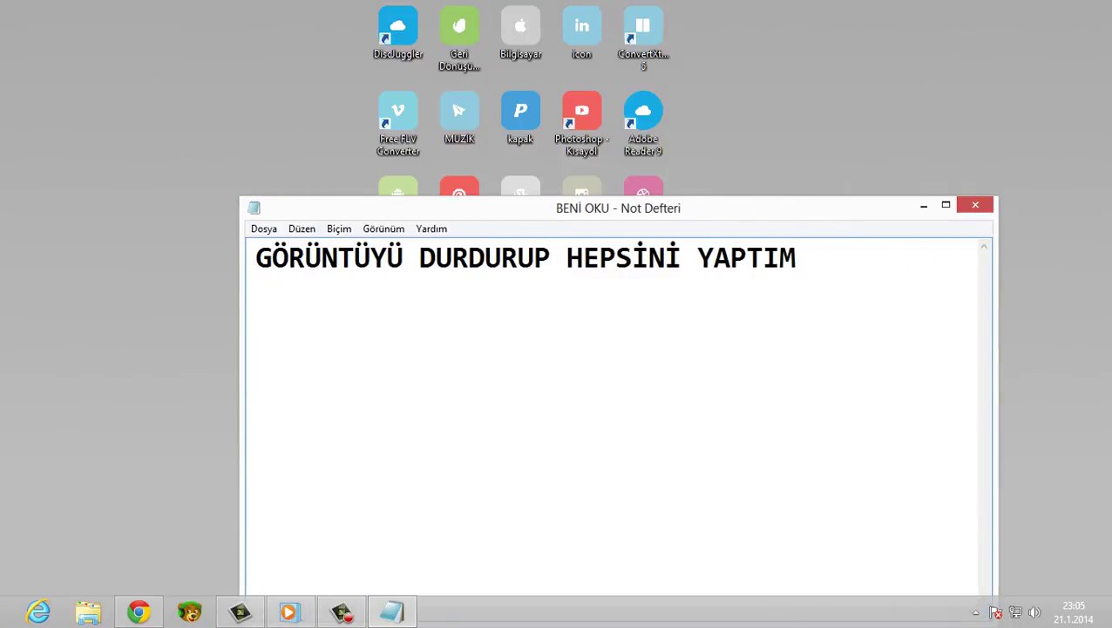
left_click(924, 206)
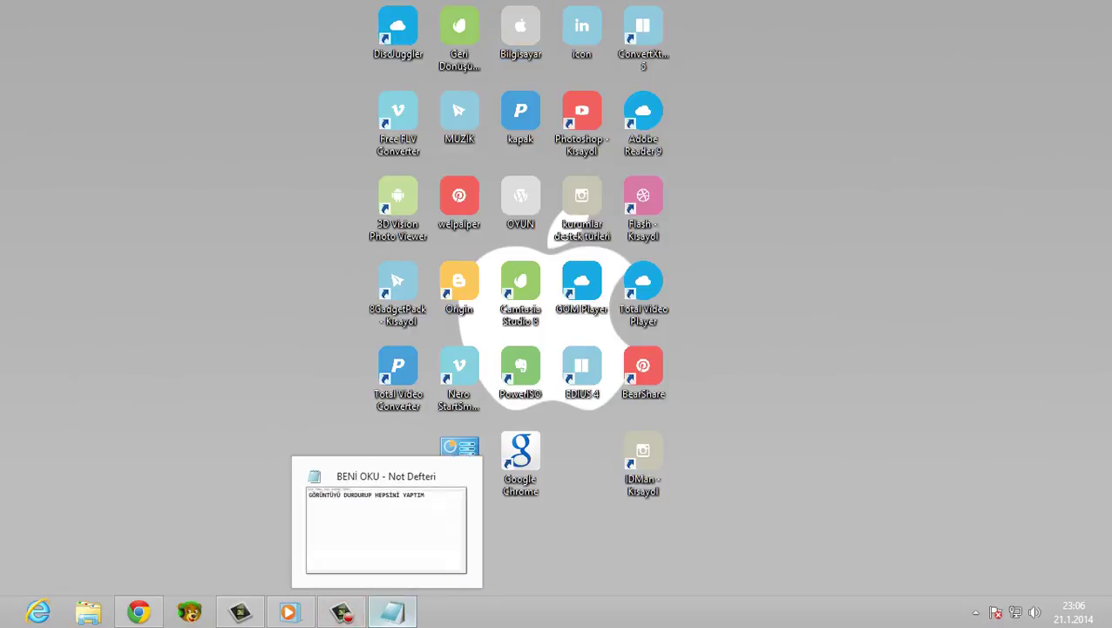
Step: Restore the BENİ OKU note and replace its text with "ŞİMDİ TEMAMIZI BİRAZ DAHA GELİŞTİRİCEZ" followed by a new line
left_click(391, 611)
left_click_drag(796, 259, 255, 259)
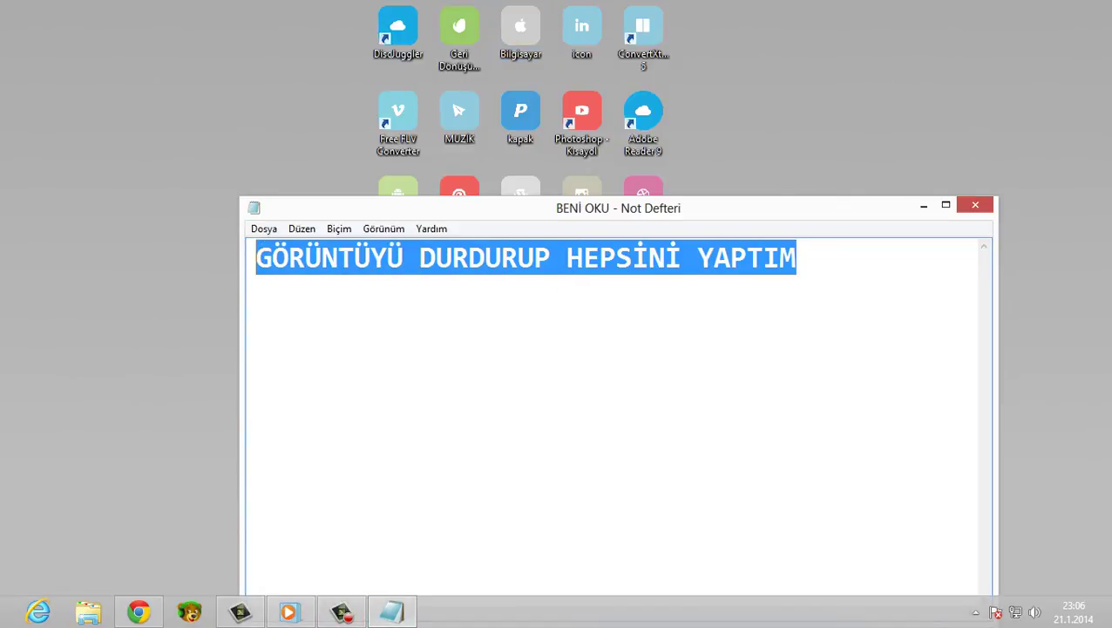
type("ŞİMDİ TEM")
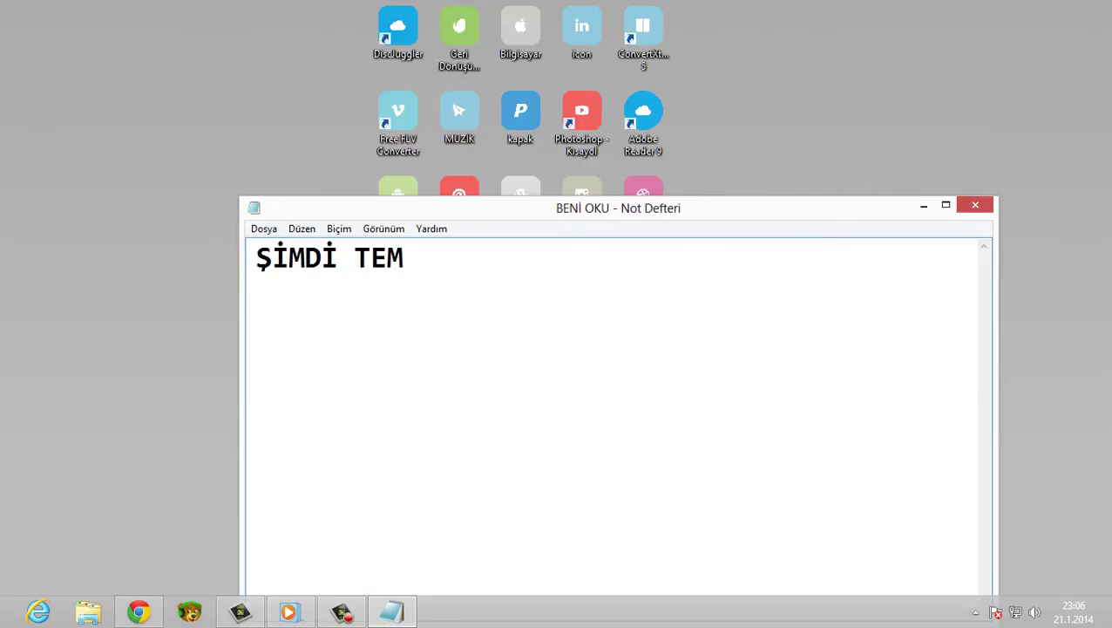
type("AMIZI B")
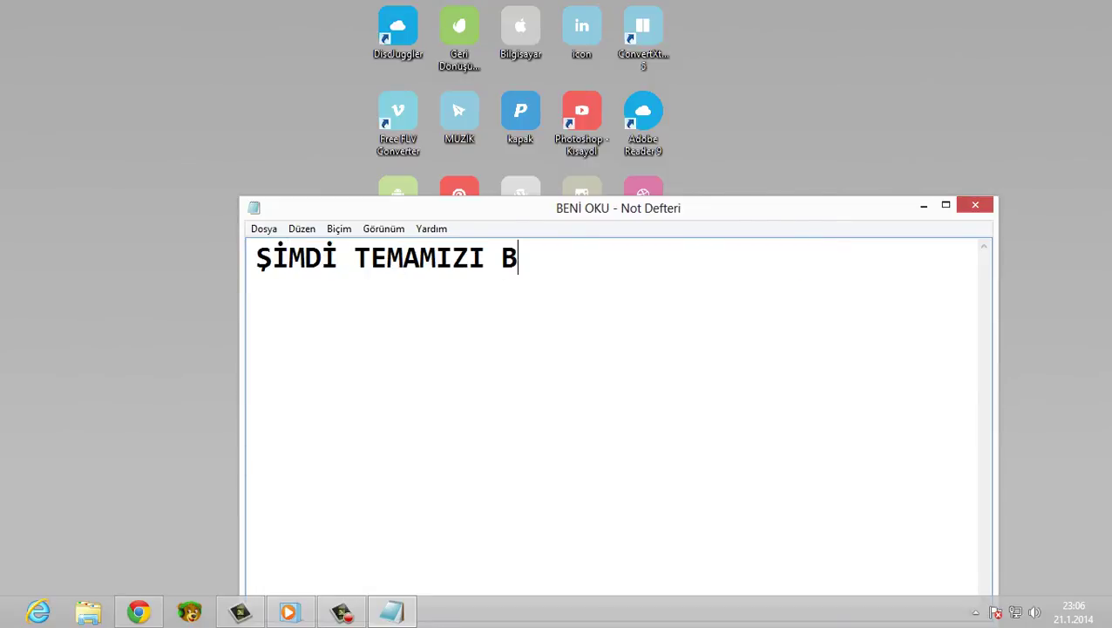
type("İRAZ DAHA G")
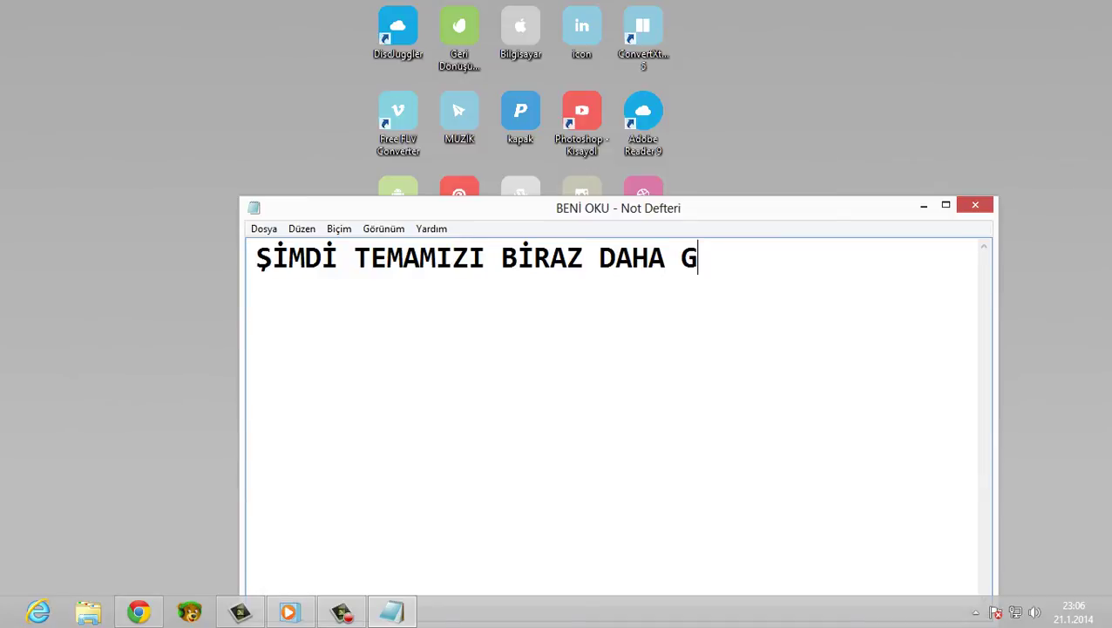
type("ELİŞTİRİCEZ")
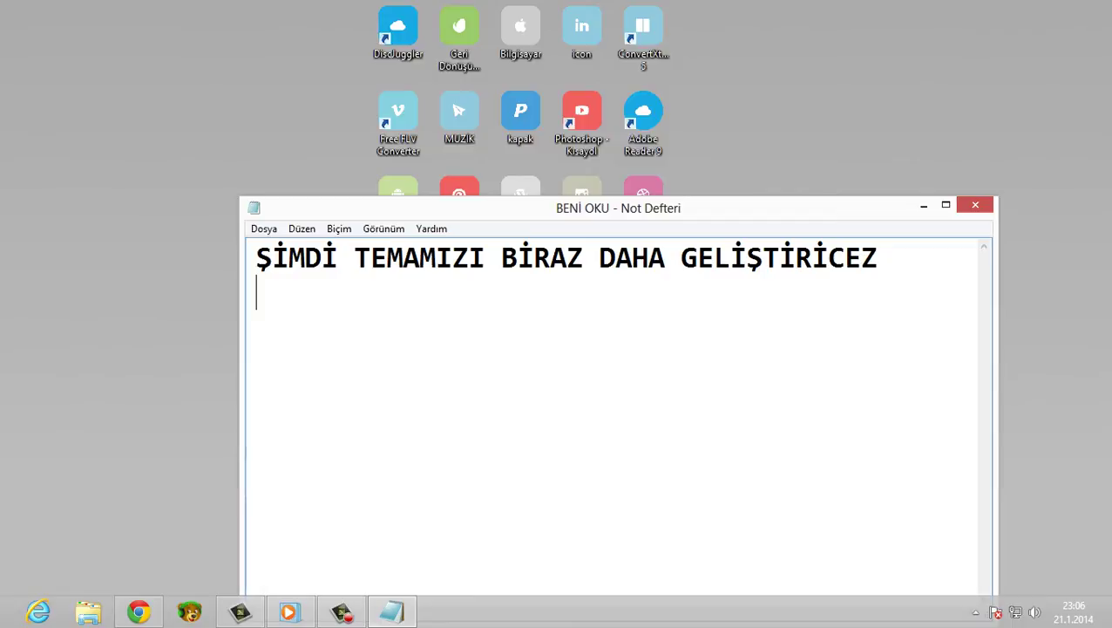
Step: Switch to Chrome, close the ios7 image search page, and show the TurboBit download page for 8GadgetPackSetup.rar
left_click(138, 611)
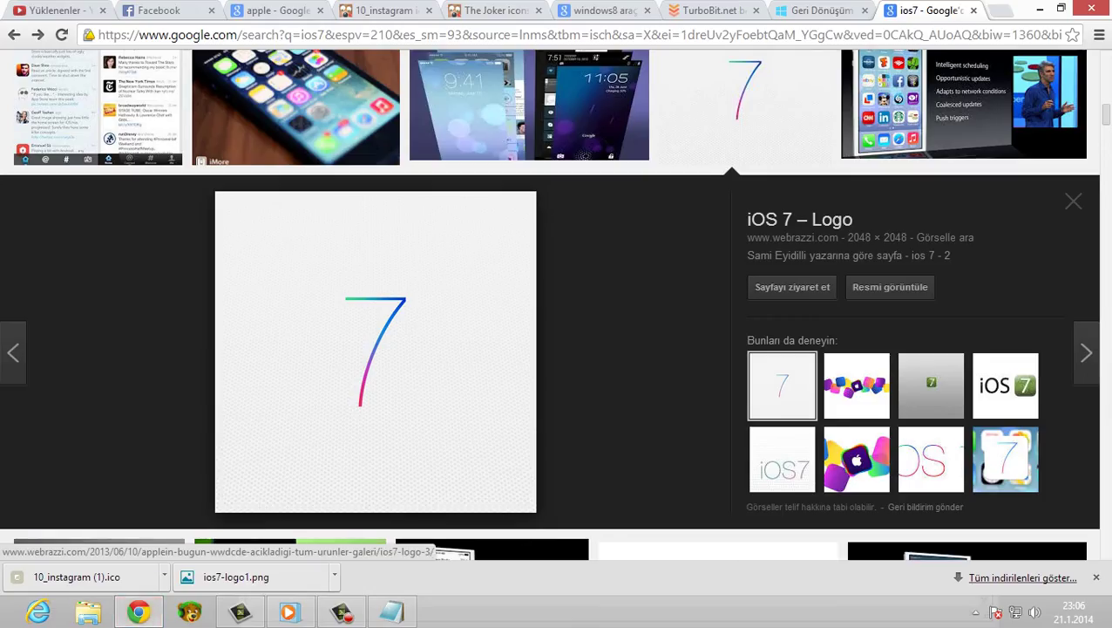
left_click(974, 10)
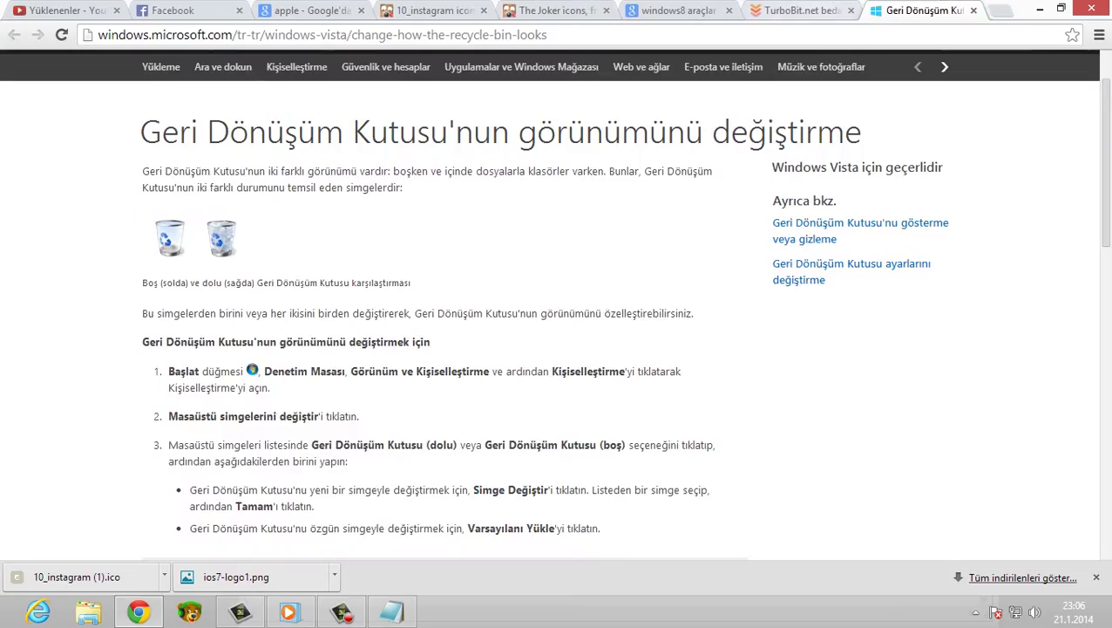
left_click(802, 10)
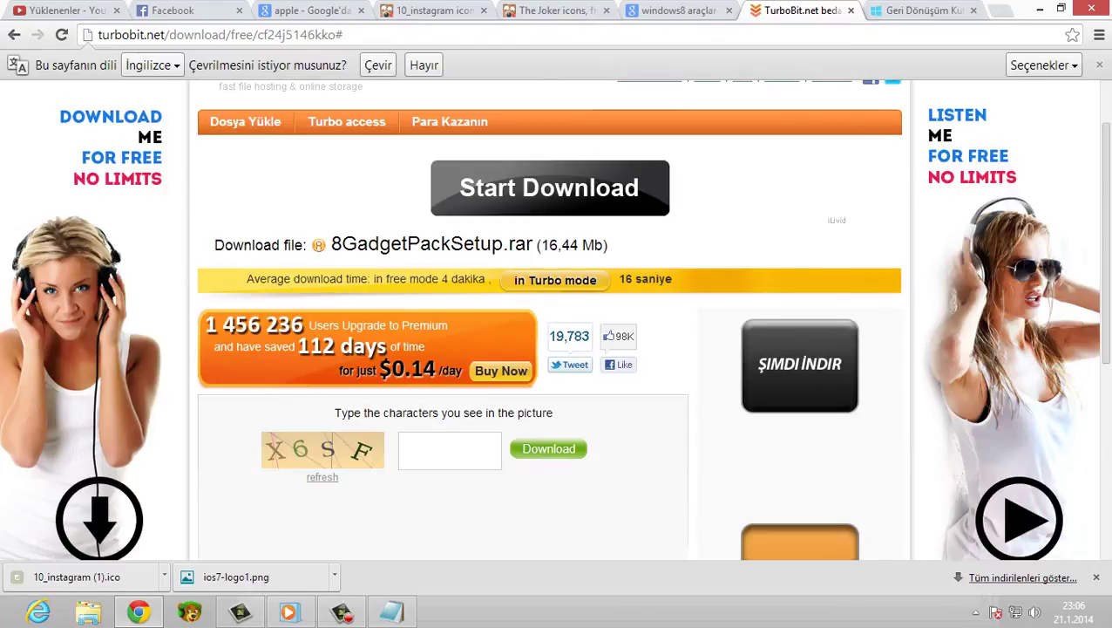
left_click_drag(608, 245, 342, 245)
right_click(343, 241)
left_click(131, 253)
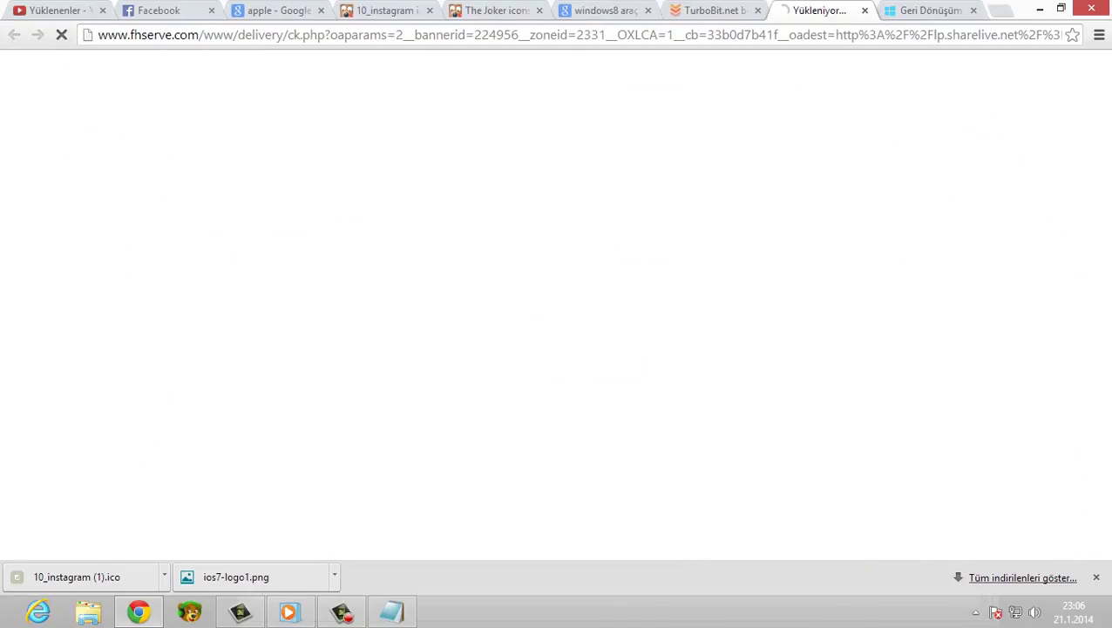
key("ctrl+w")
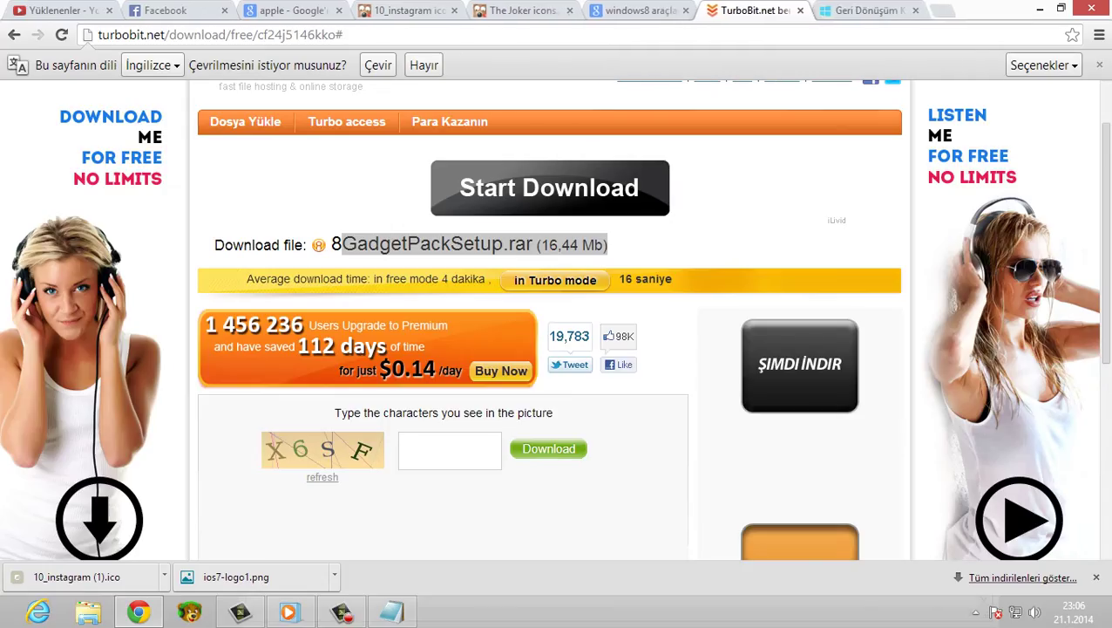
left_click(471, 245)
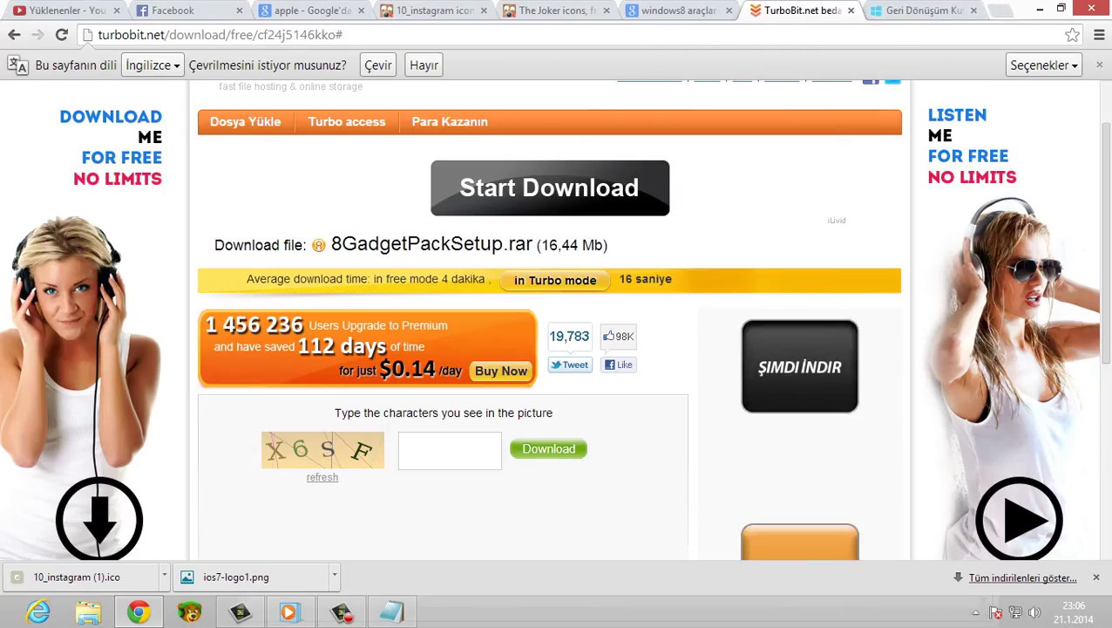
Step: Copy the file name 8GadgetPackSetup.rar from the download page and paste it on the second line of the BENİ OKU note
left_click_drag(332, 244, 533, 245)
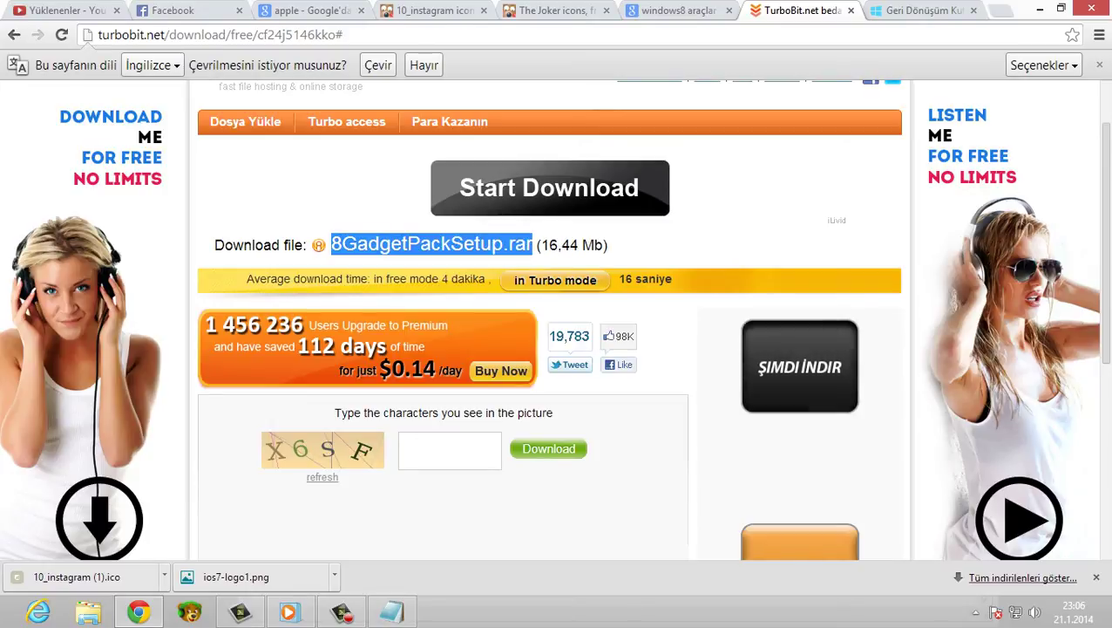
right_click(474, 248)
left_click(512, 258)
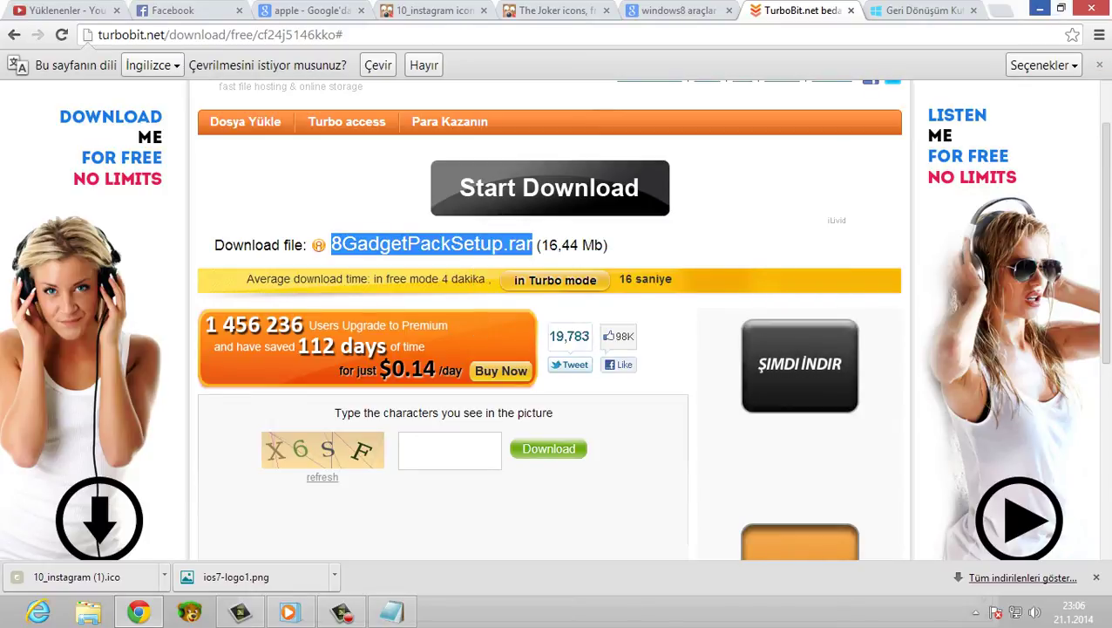
left_click(1040, 9)
right_click(568, 290)
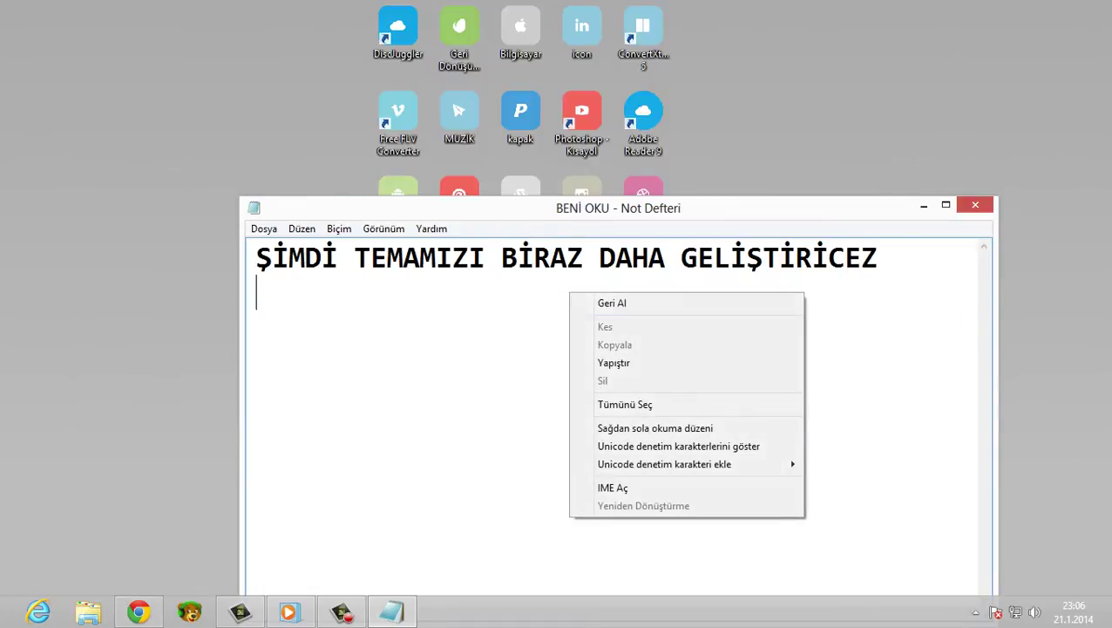
left_click(602, 363)
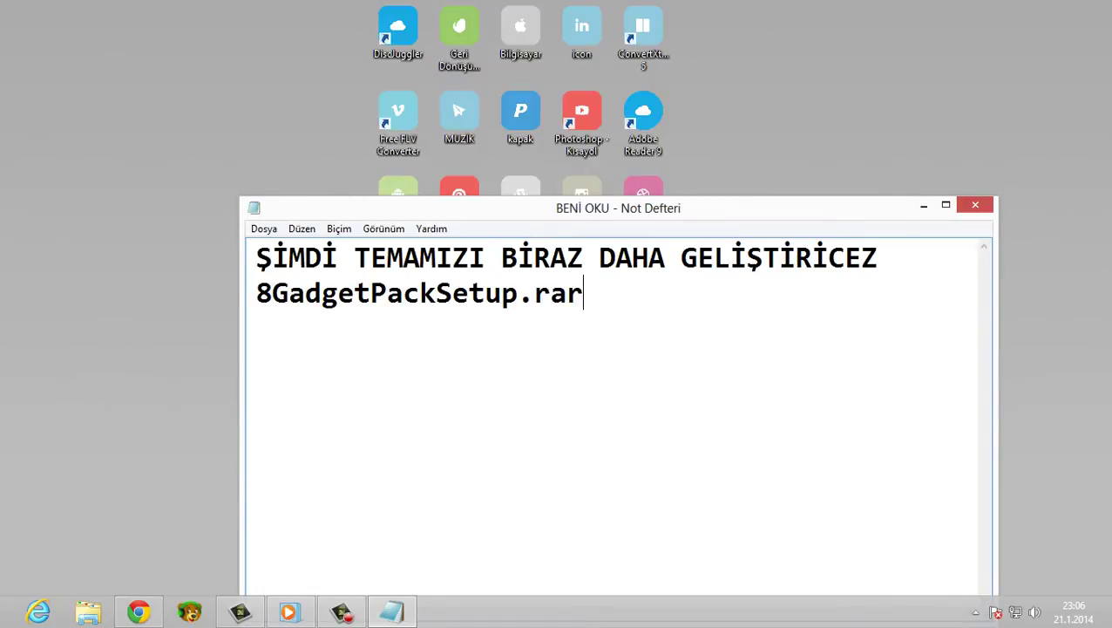
Step: Add the line "BU PROGRAMI HER YERDEN İNDİREBİLİRSİNİZ" below the file name in the note
type("BU PRO")
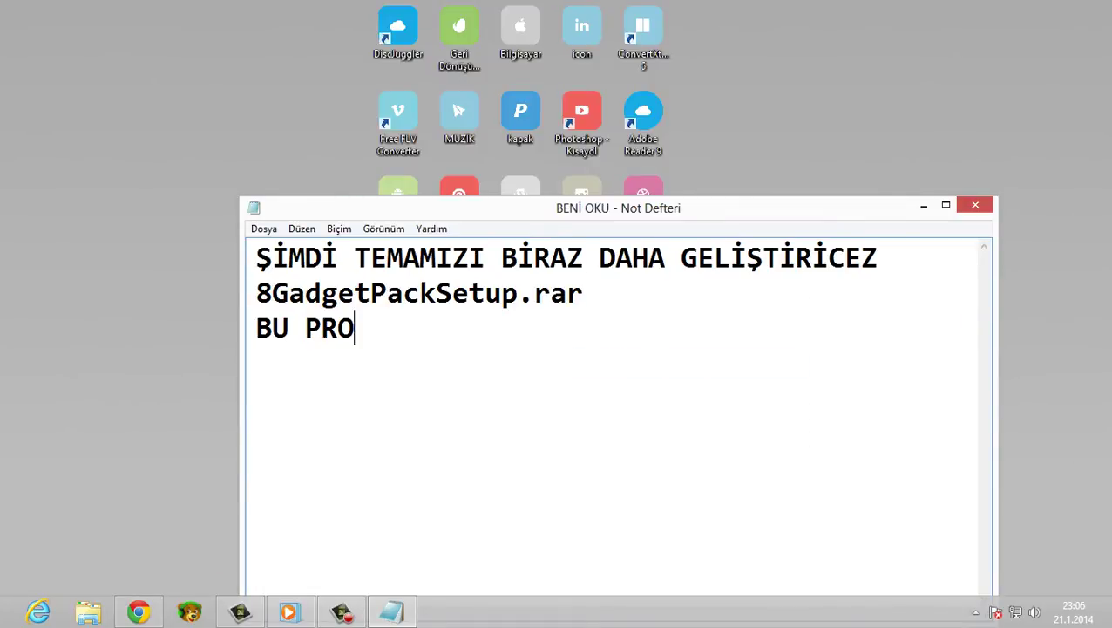
type("GRAMI ")
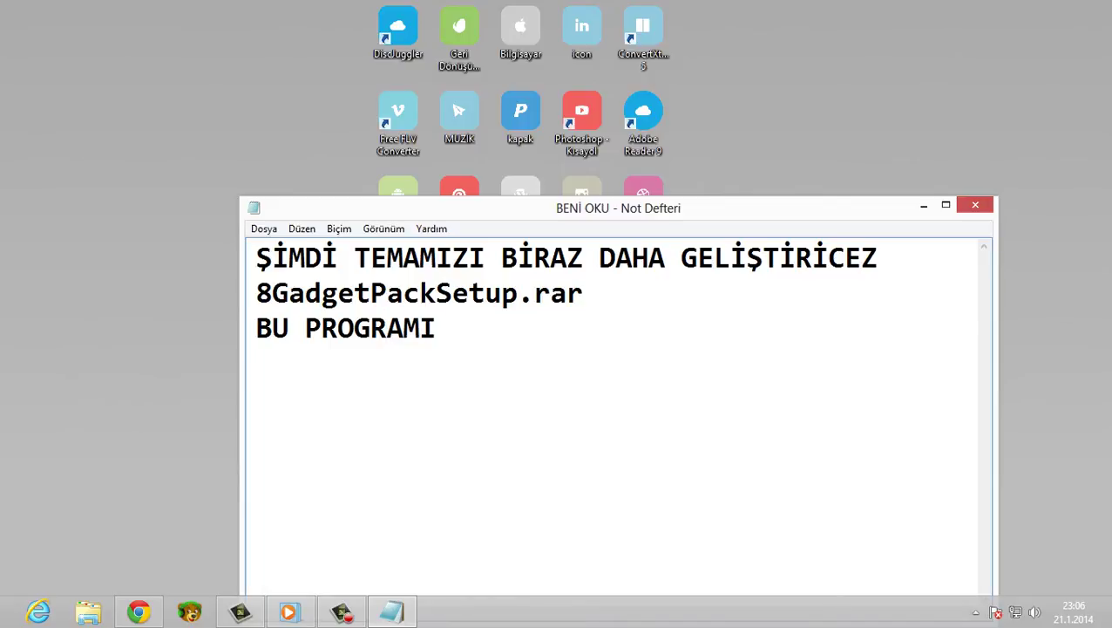
type("HER YER")
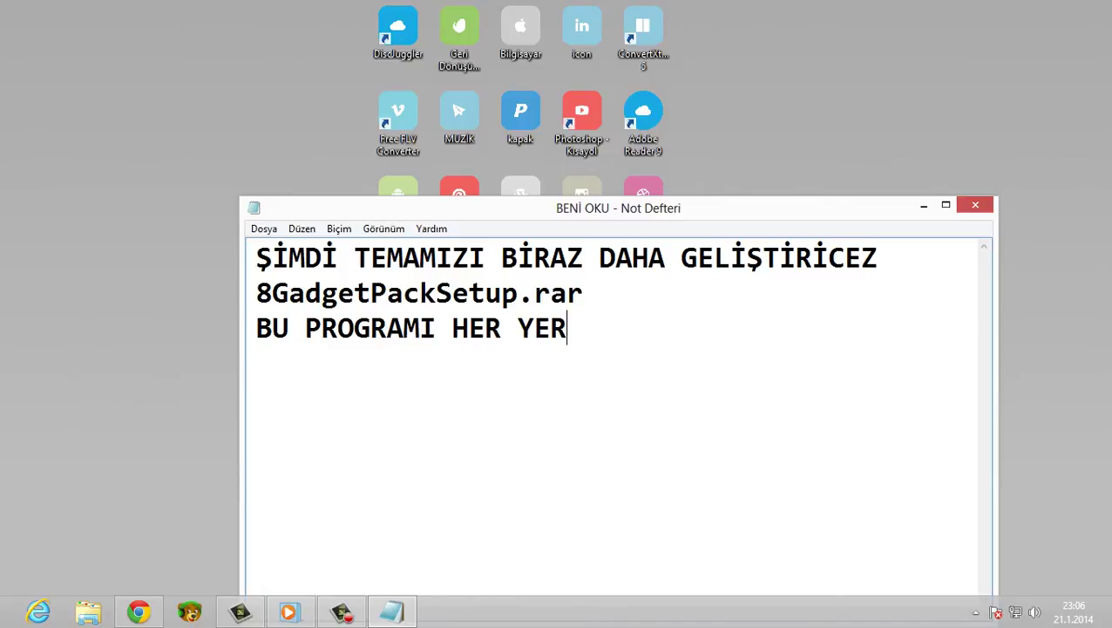
type("DEN İNDİRE")
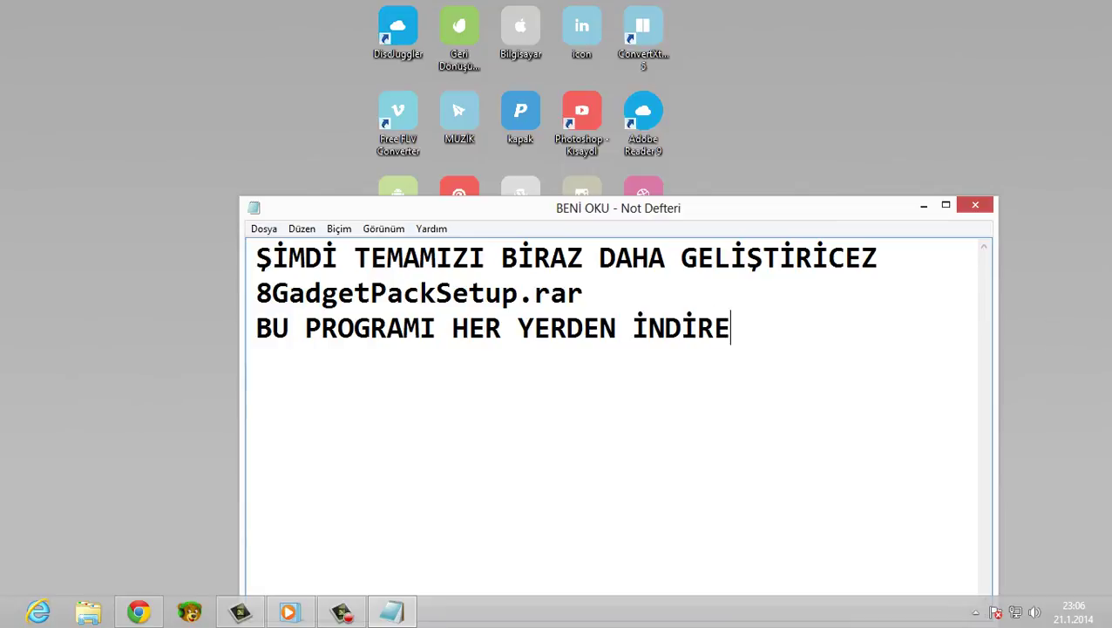
type("BİLİRSİNİZ")
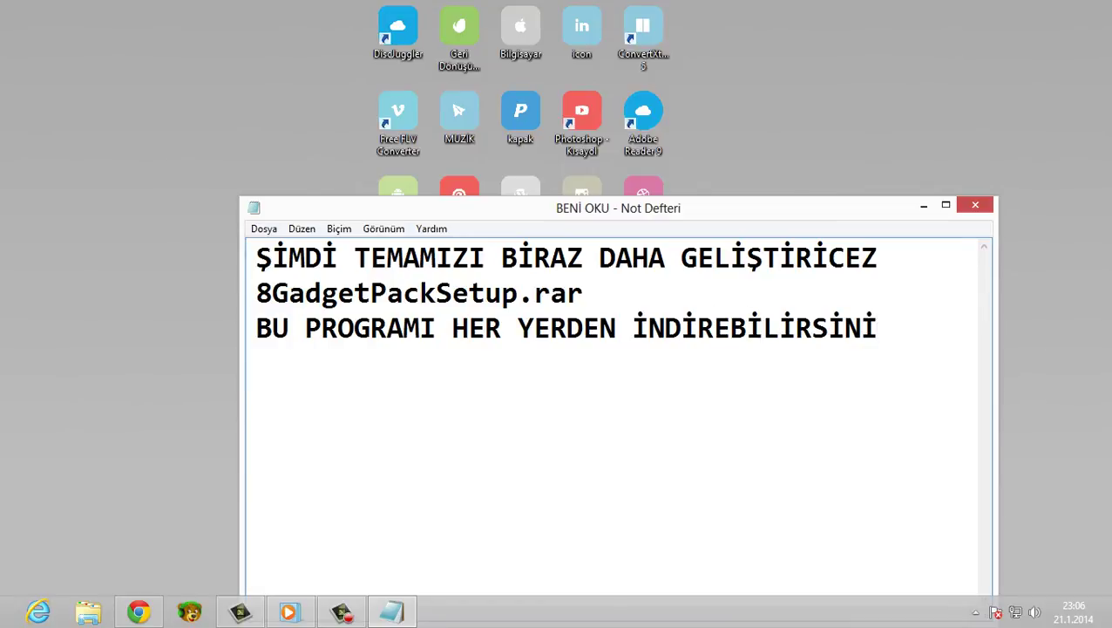
Step: Add the line "KURDUKTAN SONRA BİRAZ ONADA AYAR YAPICAZ" to the note and minimize its window
key("Return")
type("KUR")
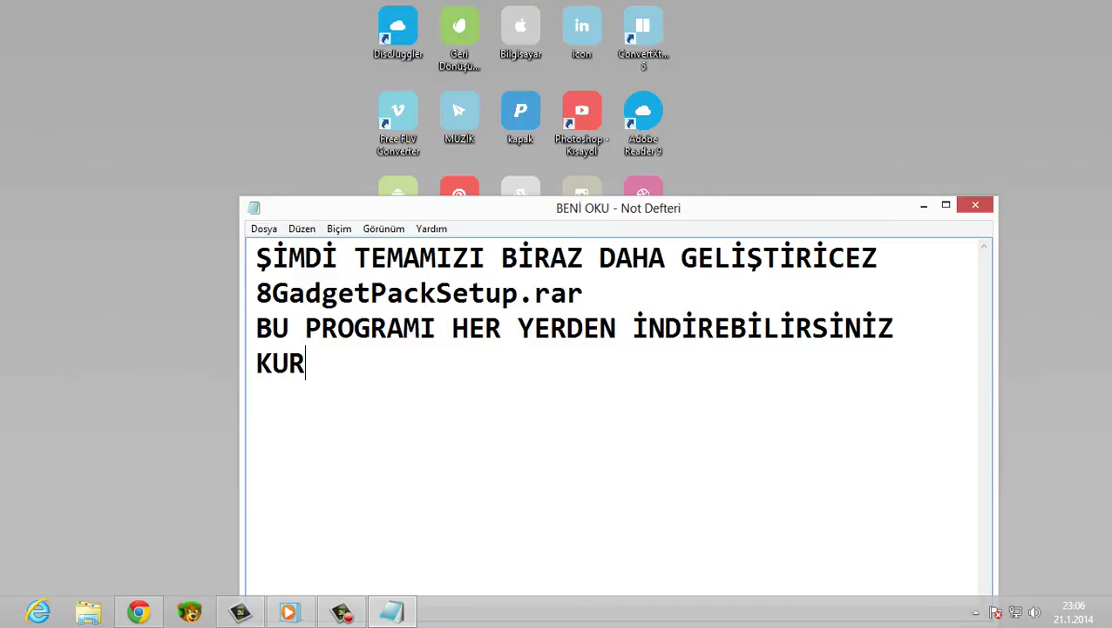
type("DUK")
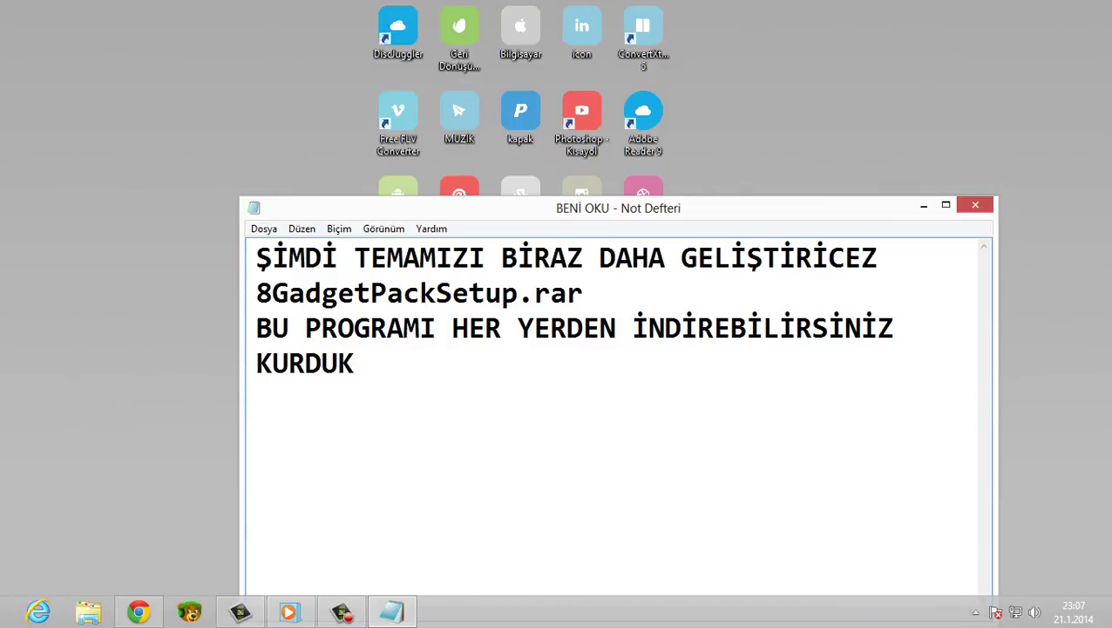
type("TAN SONRA")
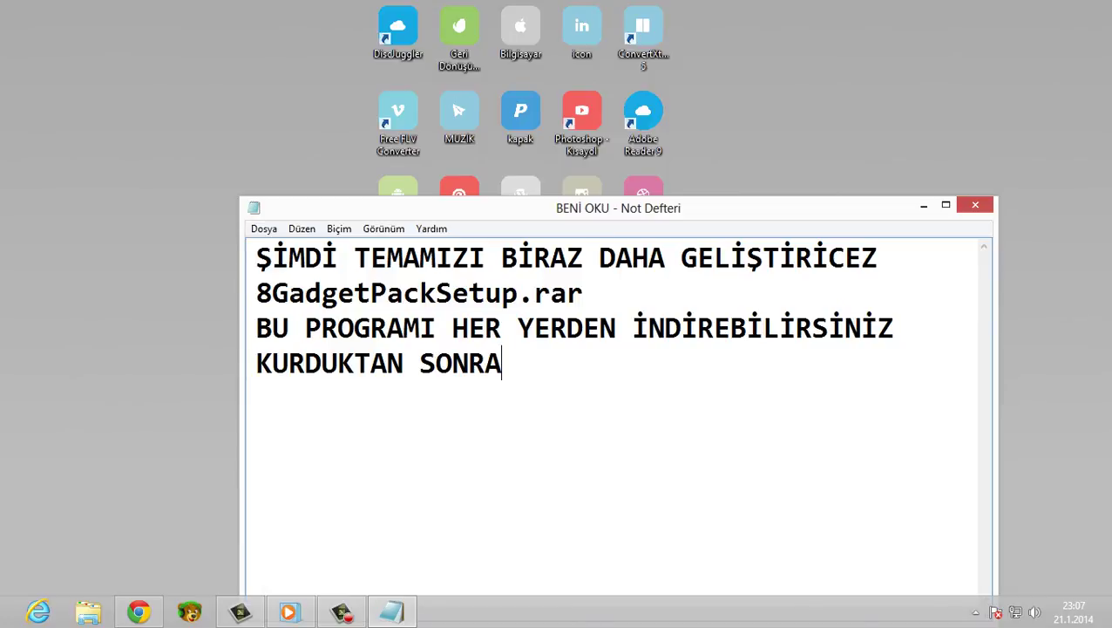
type(" BİRAZ ONA")
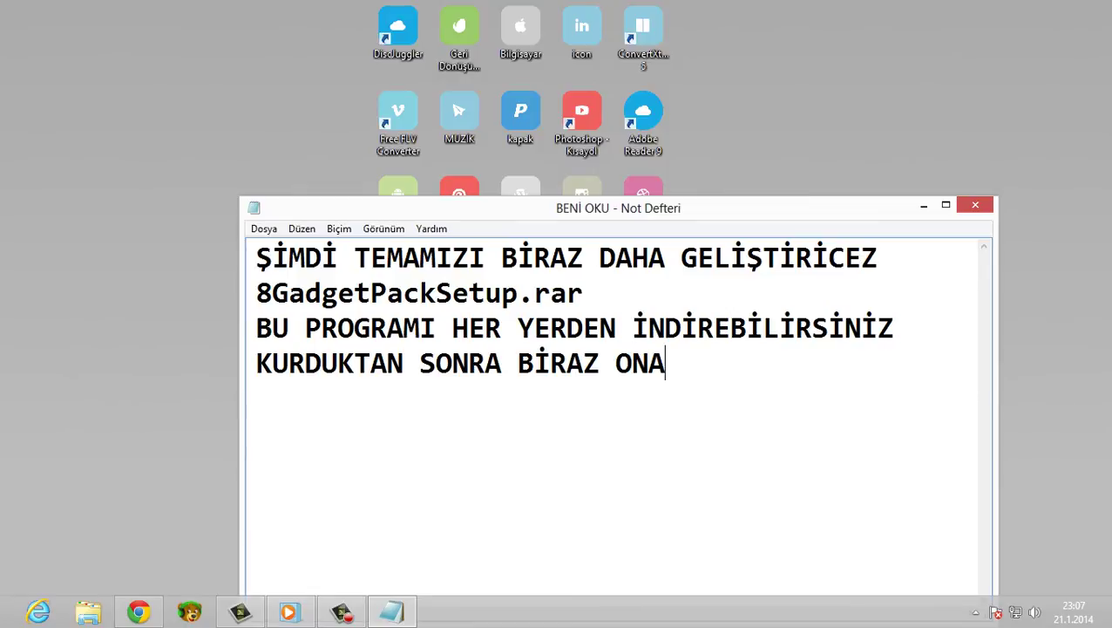
type("DA AYAR YAPI")
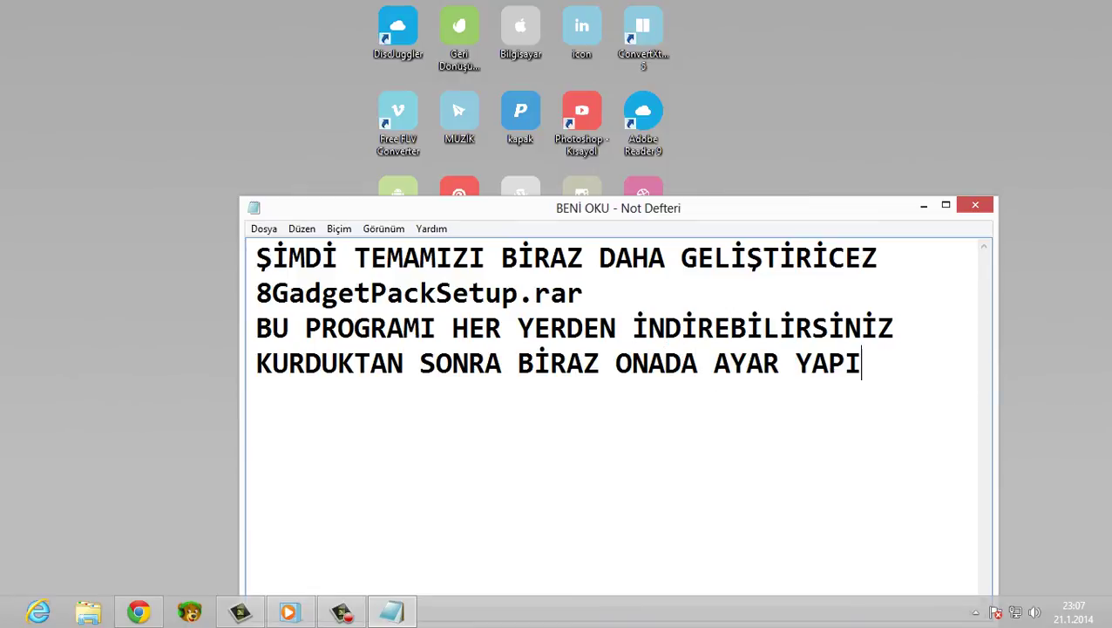
type("CAZ")
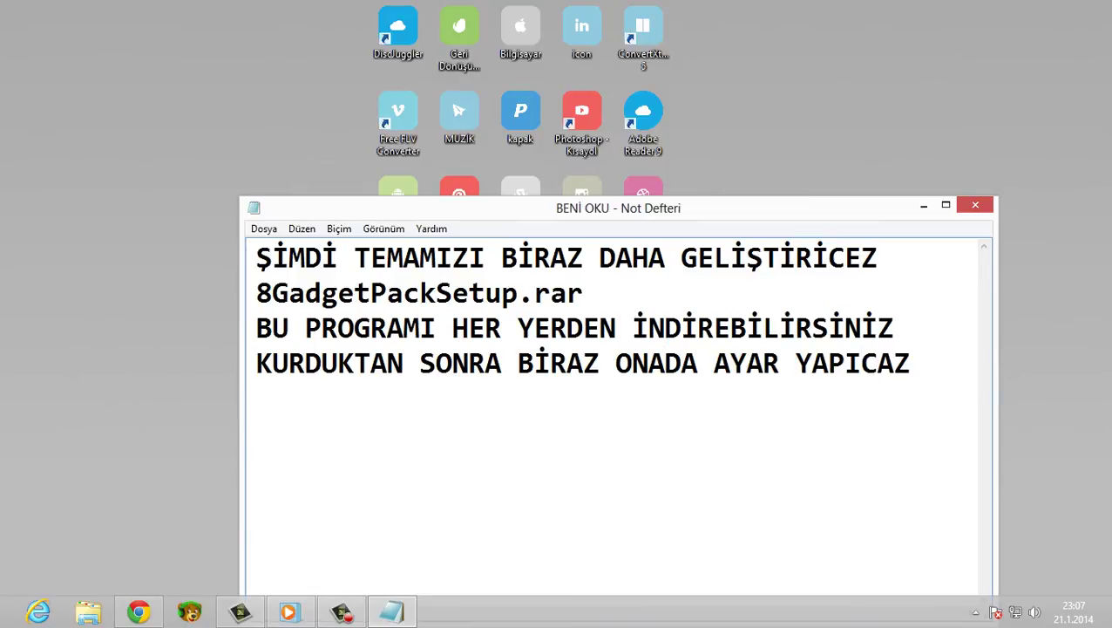
left_click(923, 205)
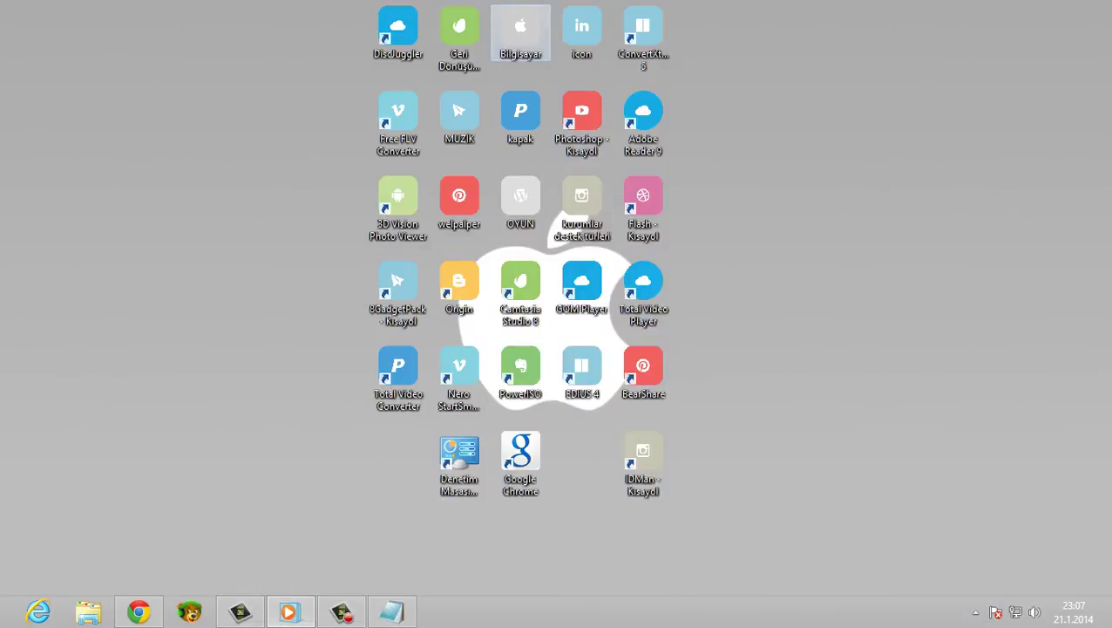
Step: Open the Bilgisayar window from the desktop and minimize it
double_click(521, 32)
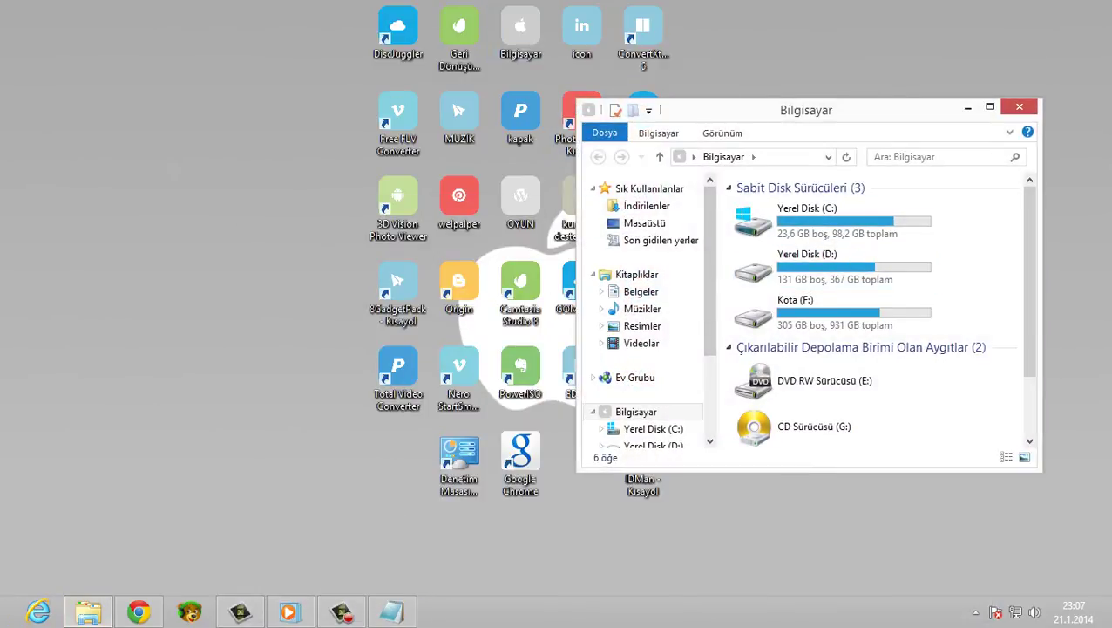
left_click(968, 108)
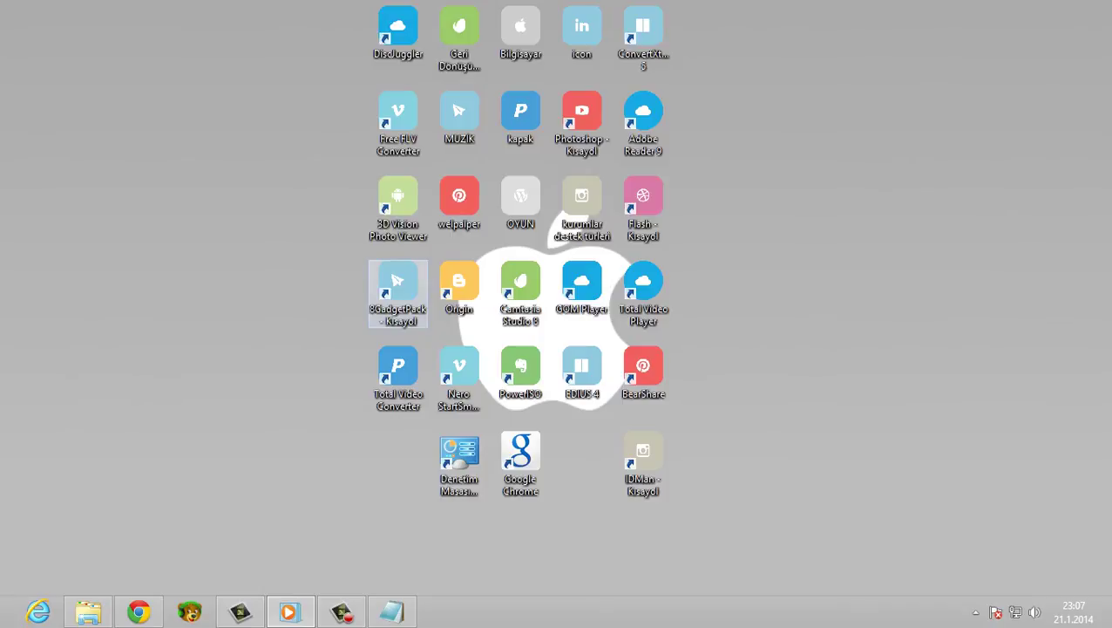
Step: Launch 8GadgetPack, add the Calendar gadget to the sidebar, and close the gadget gallery
double_click(398, 288)
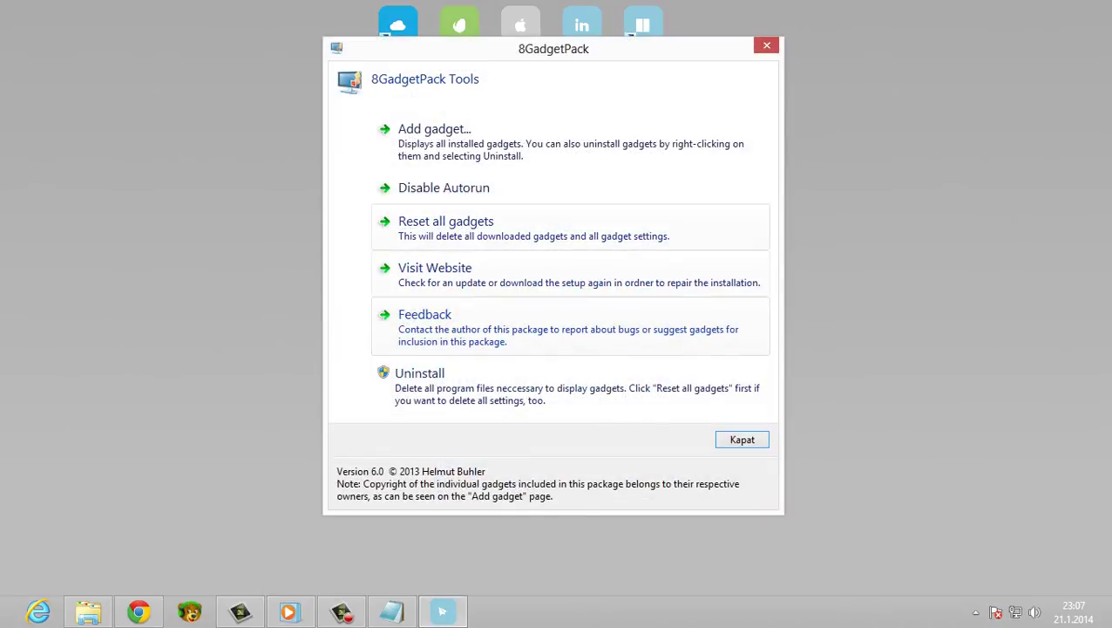
left_click(436, 138)
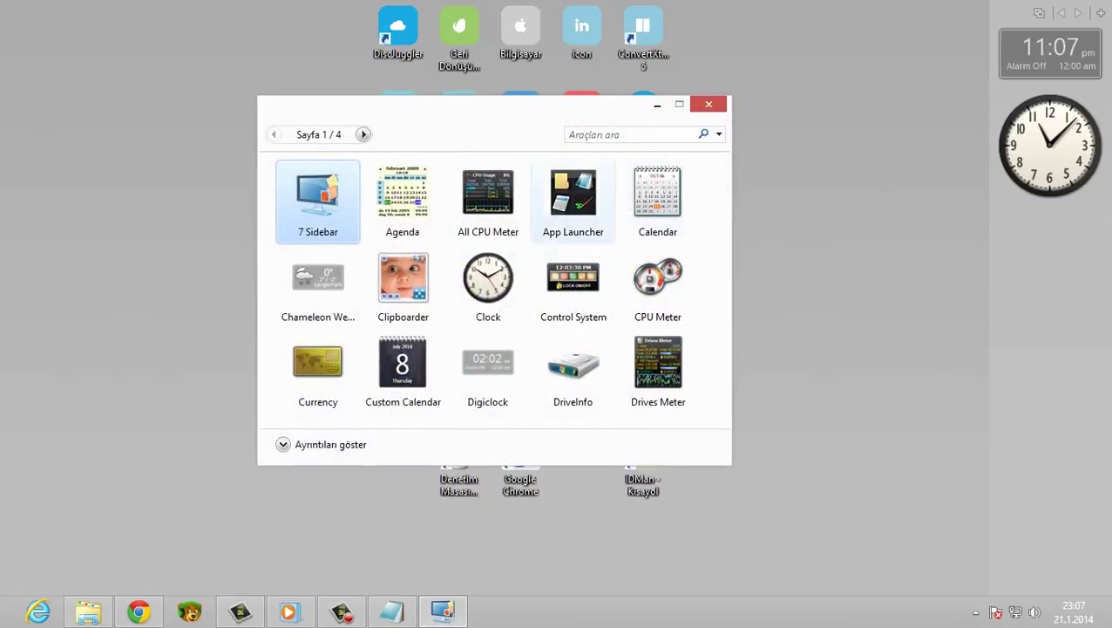
left_click(658, 201)
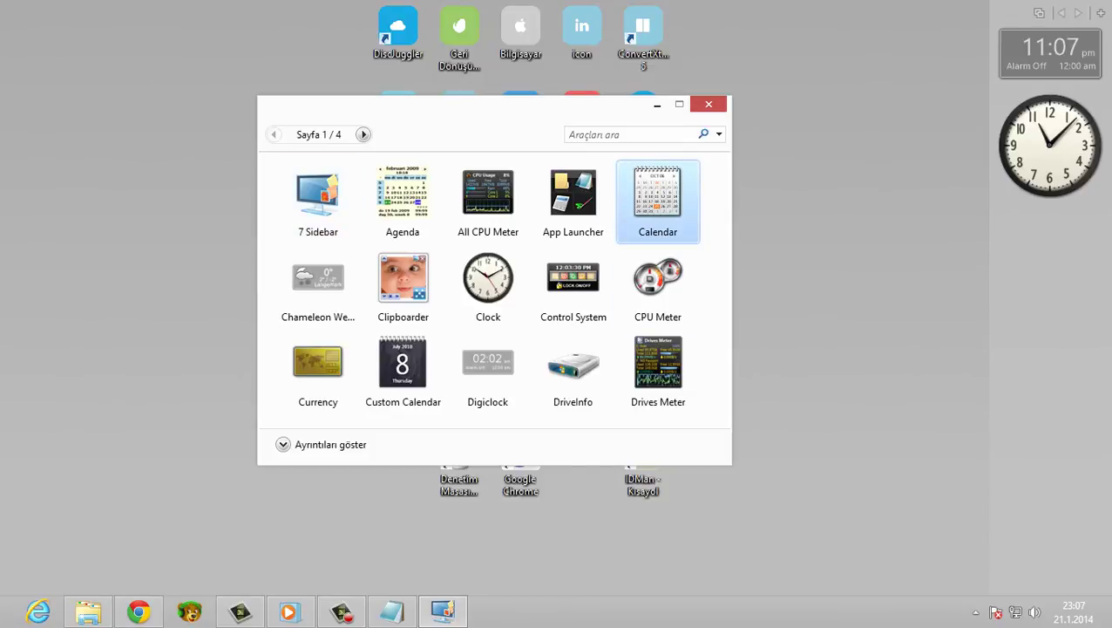
double_click(658, 201)
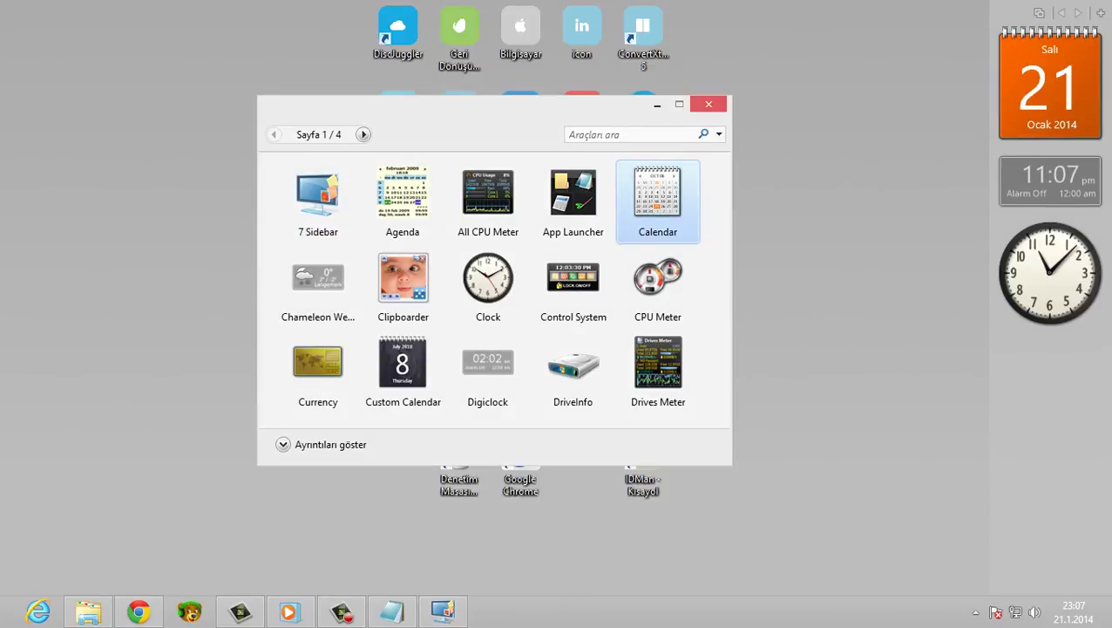
left_click(708, 103)
Step: Pull the analog clock gadget off the sidebar and remove it
left_click_drag(1050, 273, 863, 330)
left_click(925, 287)
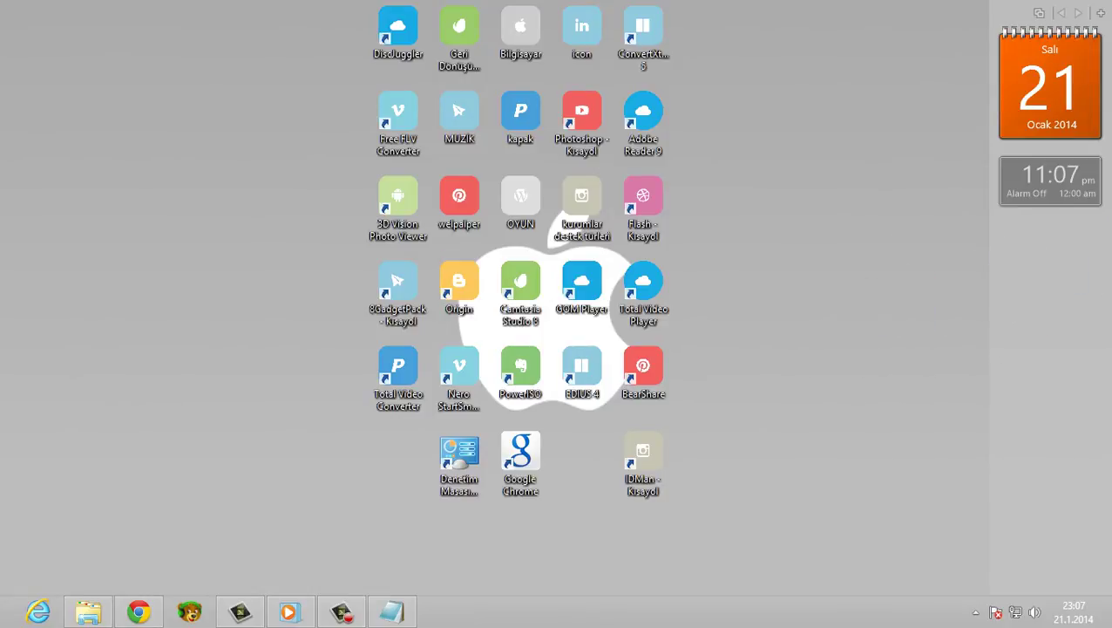
Step: Switch the sidebar to thumbnails of the open windows and preview the Bilgisayar and Recording windows
left_click(1039, 13)
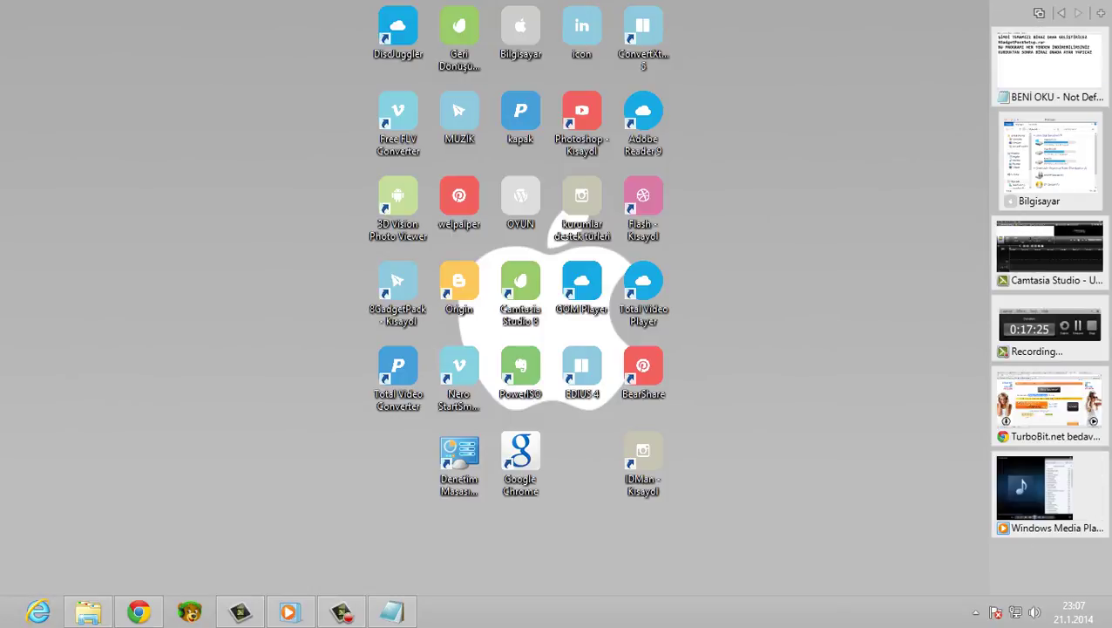
left_click(1050, 161)
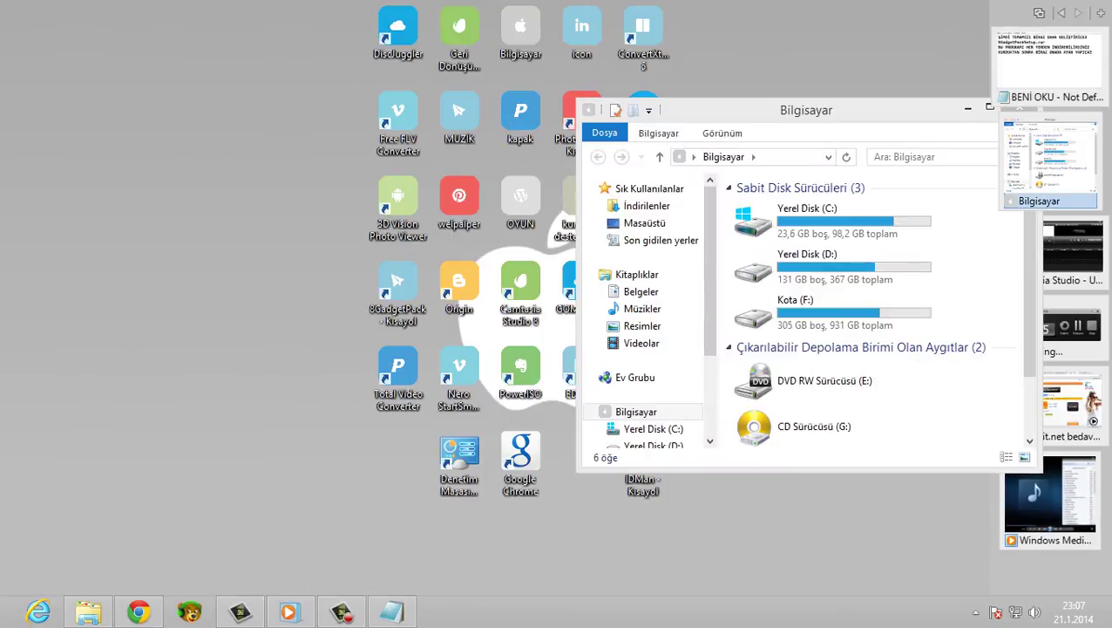
mouse_move(1050, 253)
mouse_move(1049, 330)
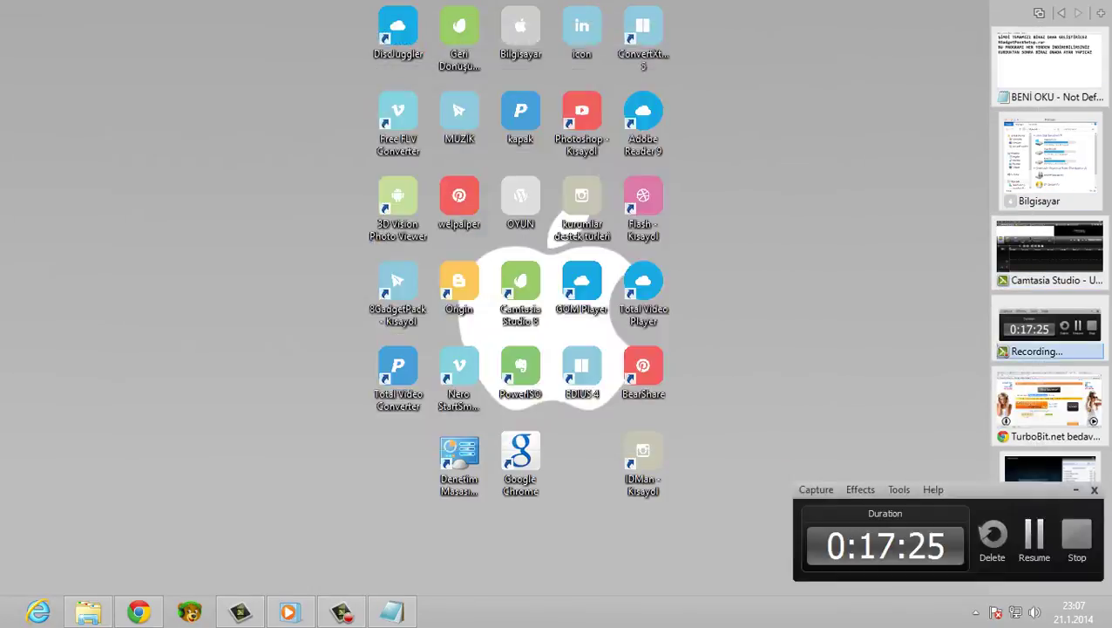
Step: Bring up the TurboBit page's Chrome window from its sidebar thumbnail and minimize it again
left_click(1049, 405)
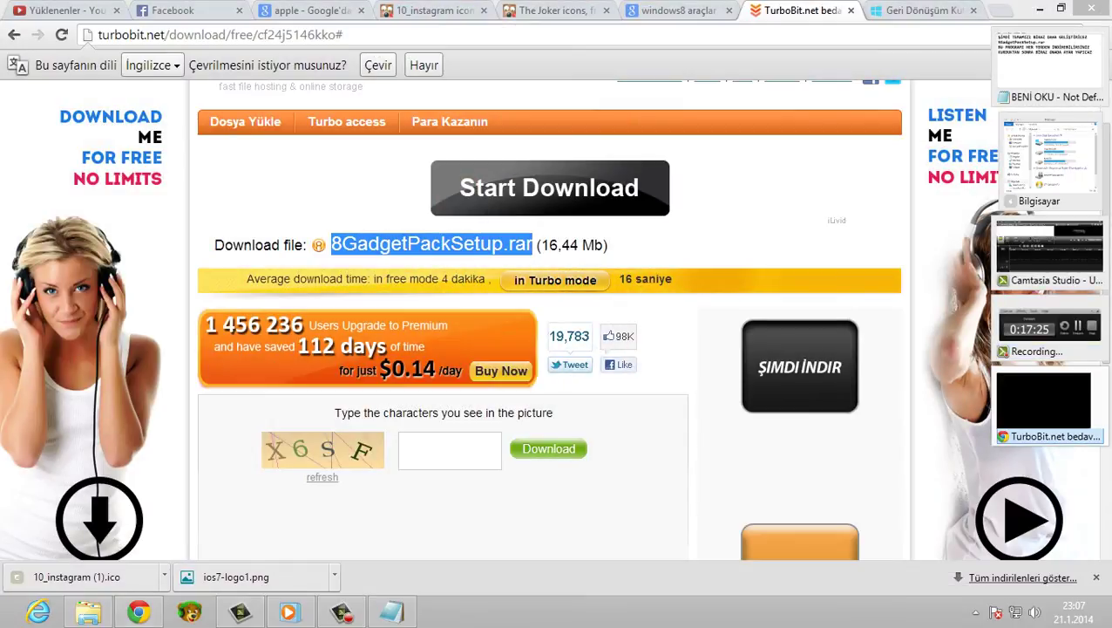
left_click(1050, 406)
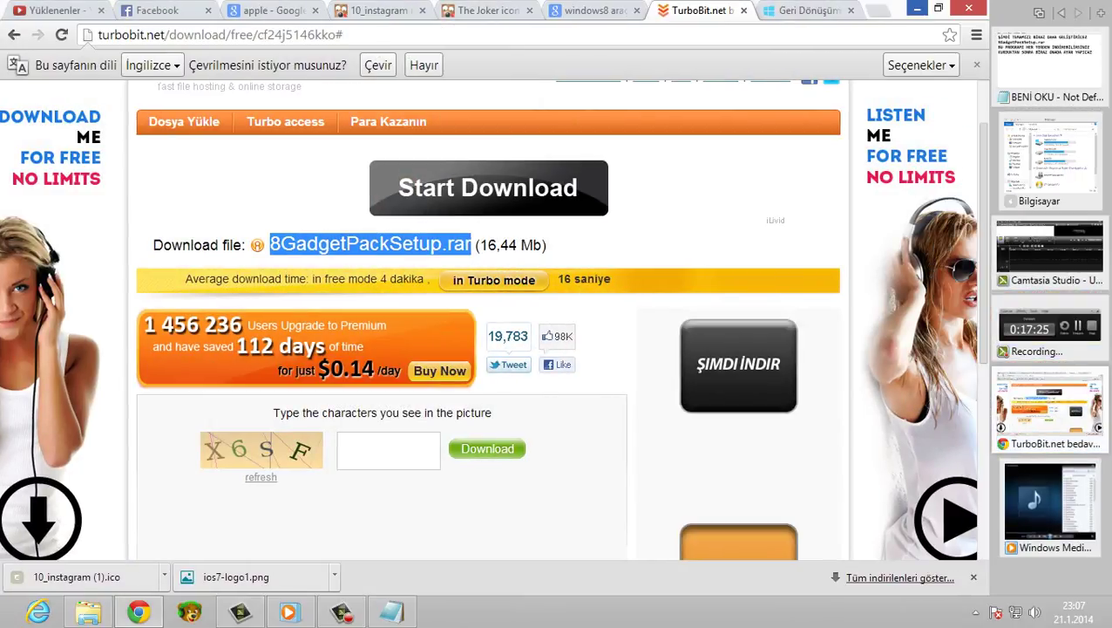
left_click(917, 9)
Step: Preview the Bilgisayar and Camtasia Studio windows from the sidebar, and restore the BENİ OKU note from its thumbnail
mouse_move(1050, 162)
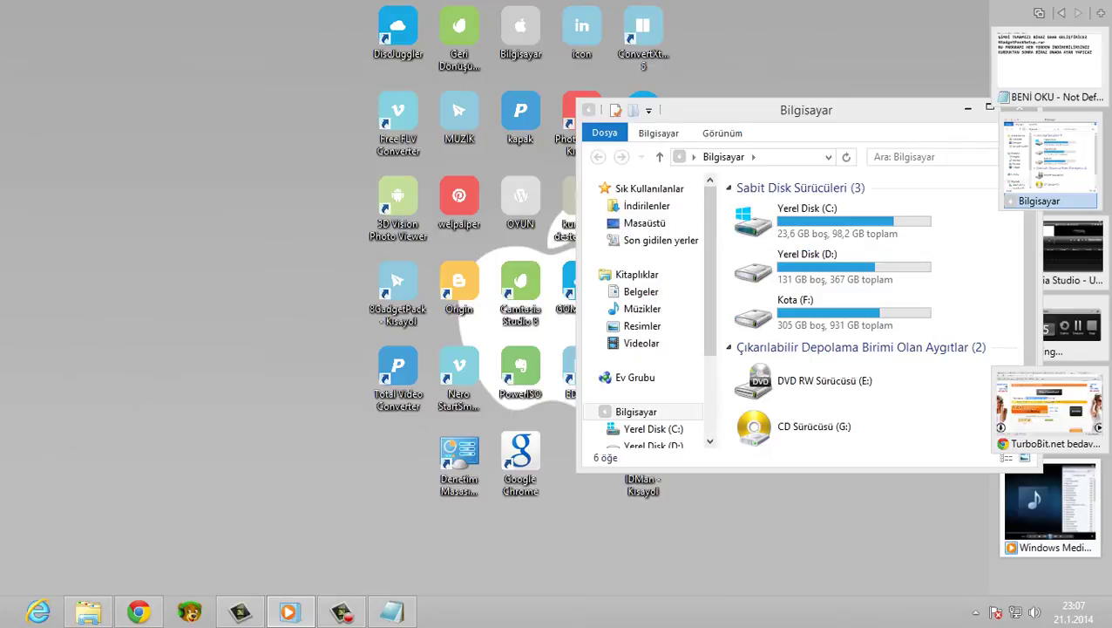
mouse_move(1049, 68)
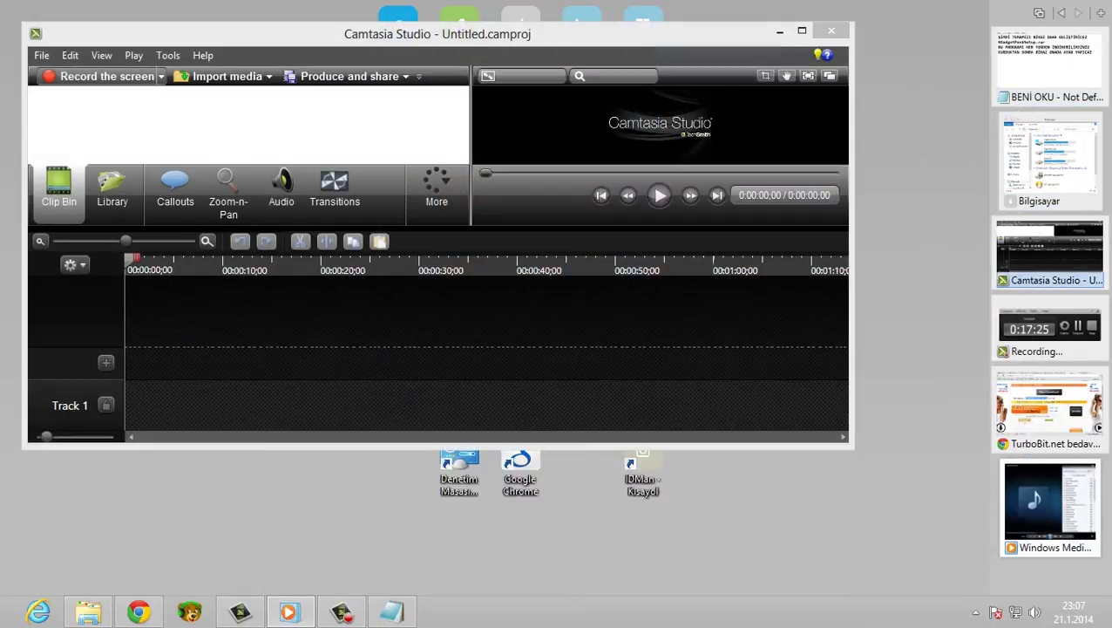
mouse_move(1050, 408)
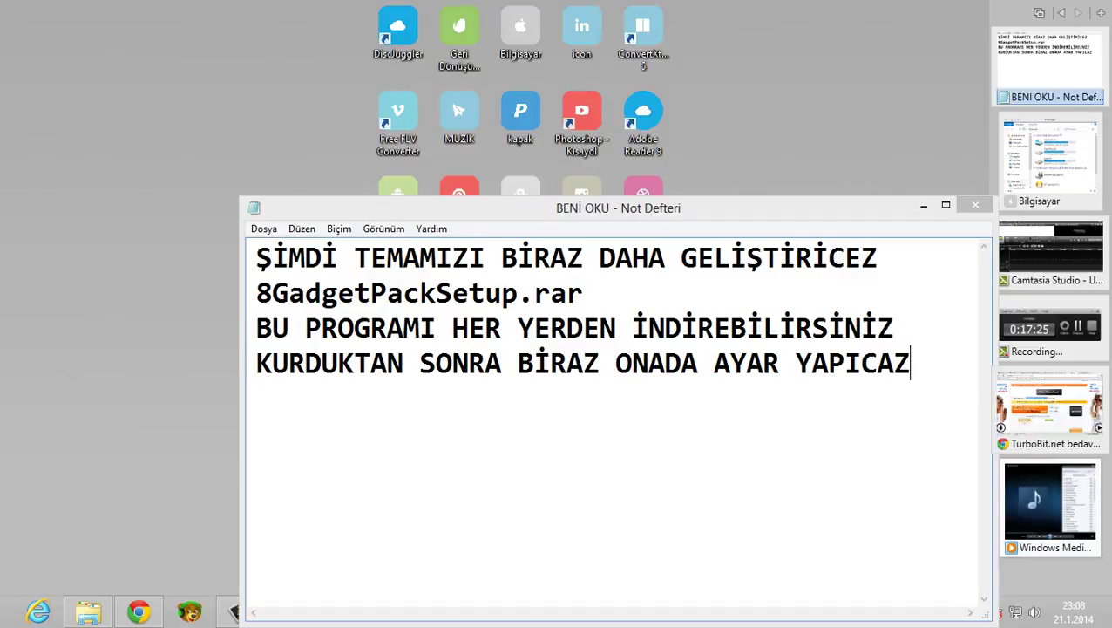
left_click(1049, 68)
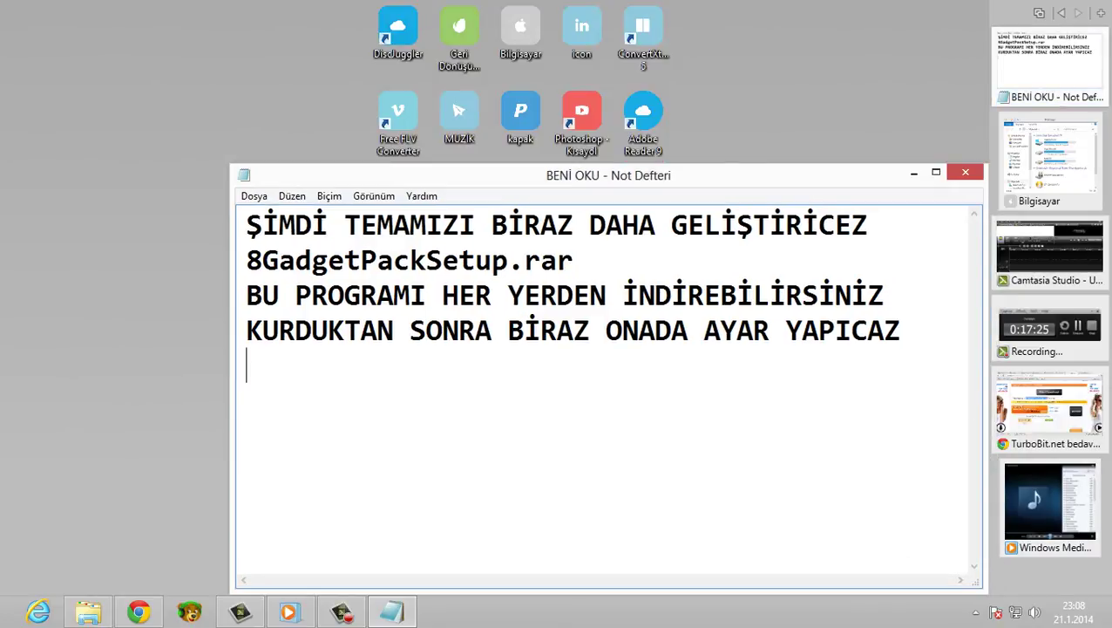
Step: Add the line "BUDA İOS 7NİN DOCU OLDU." to the BENİ OKU note and minimize it
type("BUDA İO")
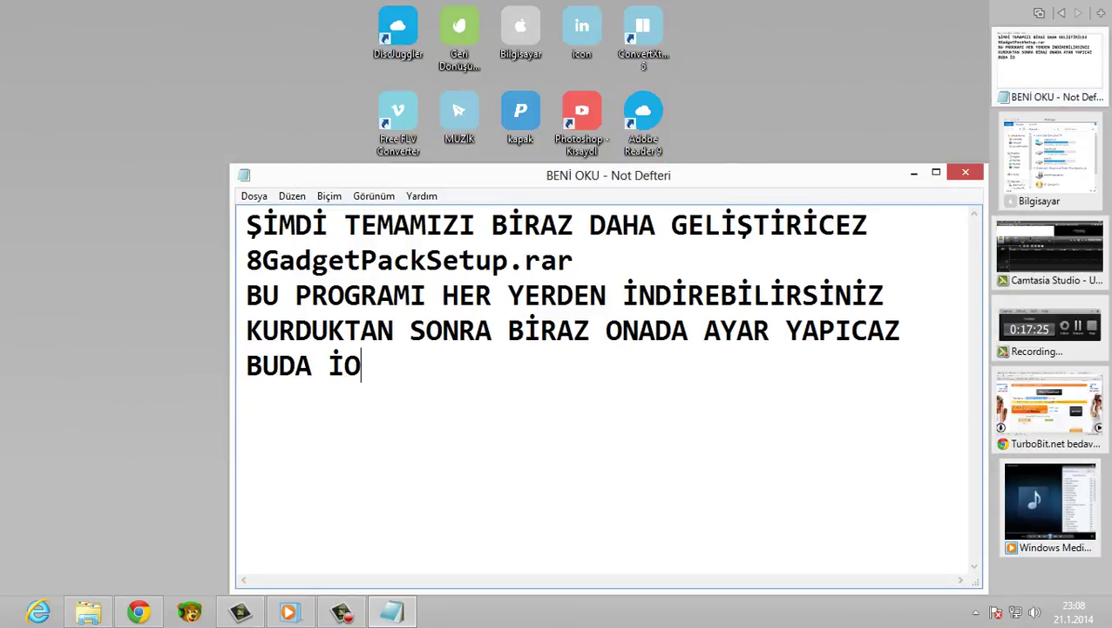
type("S 7Nİ")
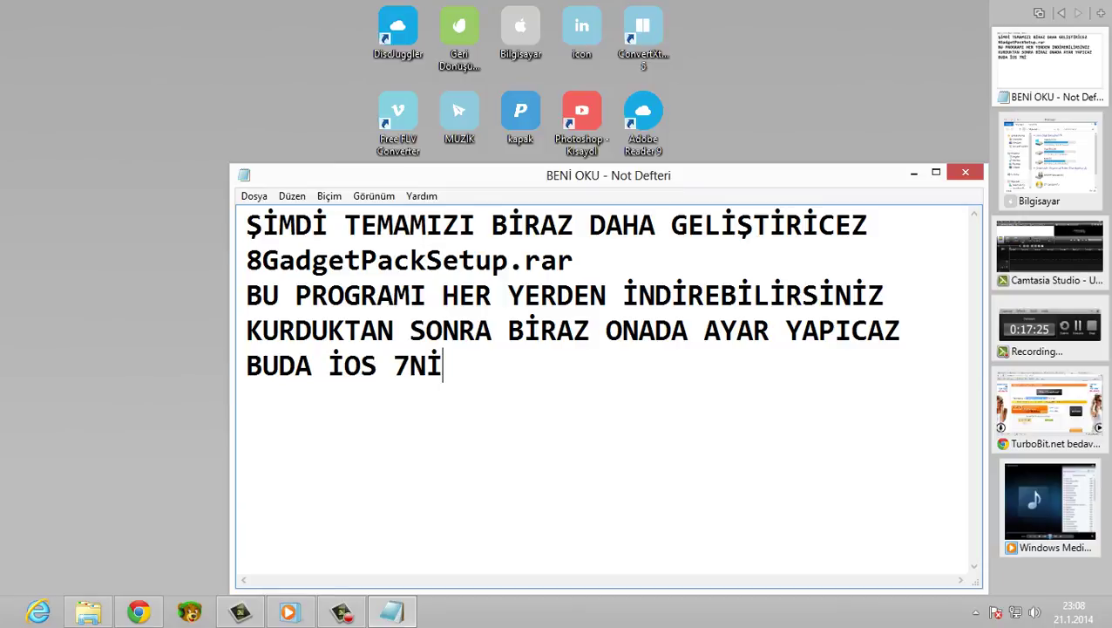
type("N DOCU ")
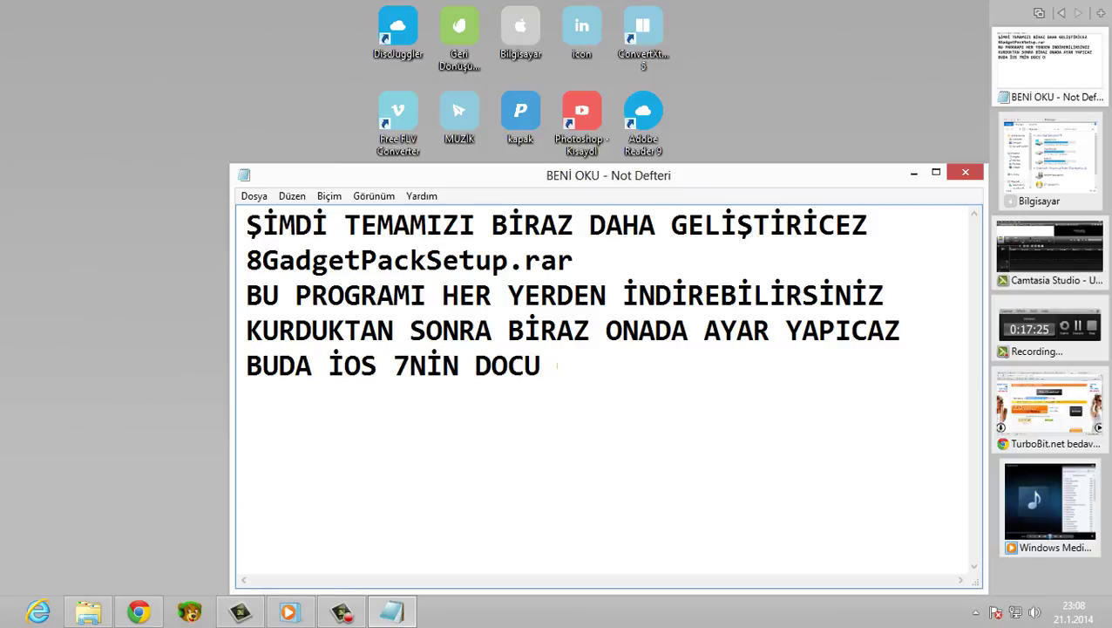
type("OLDU.")
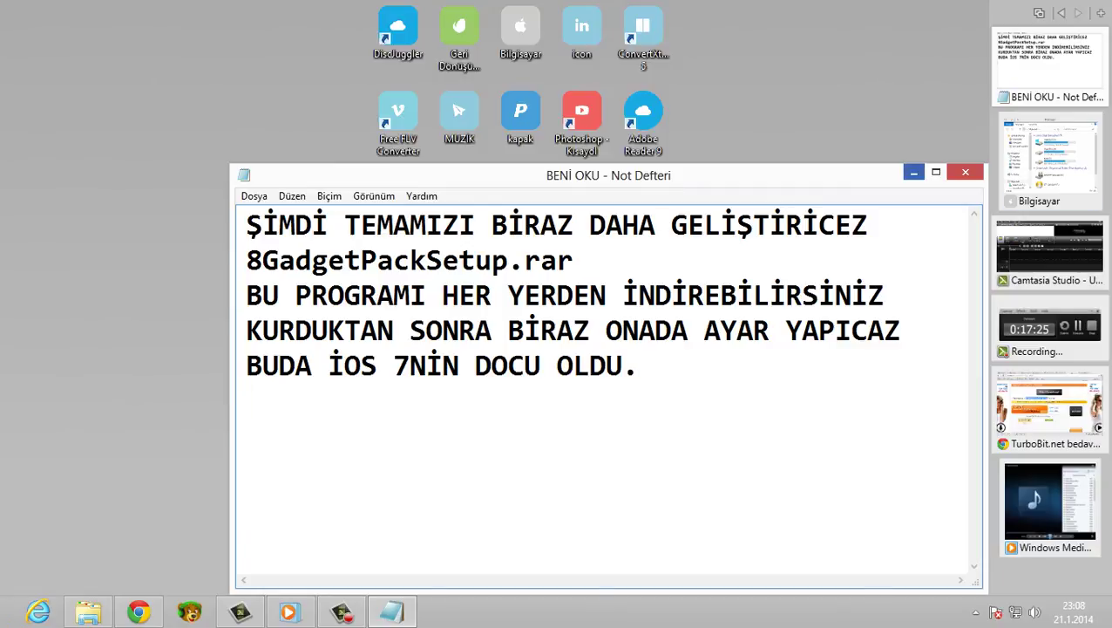
left_click(913, 173)
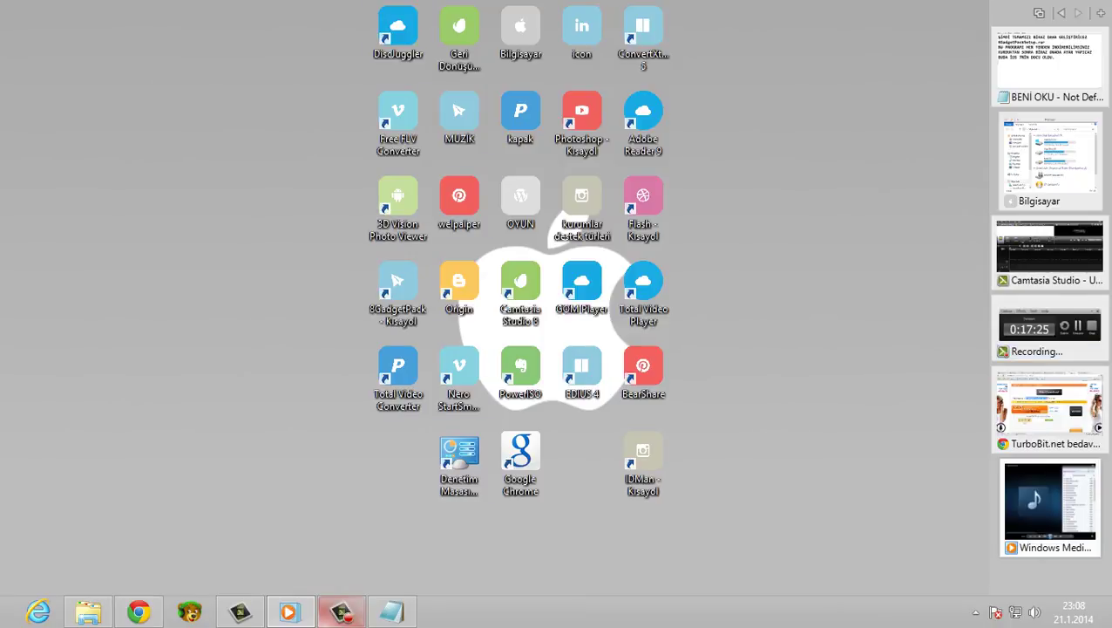
Step: Restore the BENİ OKU note and replace its text with "TABİ BU ÇOK FAZLA UZERİNDE DÜŞÜNÜLMEYEN BİR TEMA OLDU", breaking the line before TEMA
left_click(392, 612)
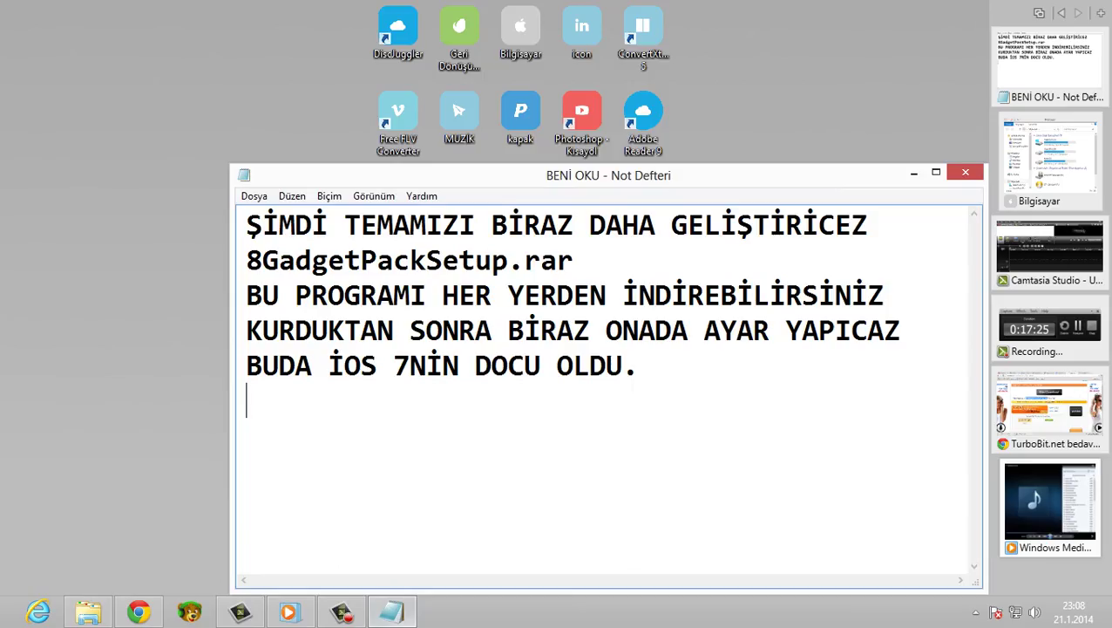
left_click_drag(640, 366, 247, 225)
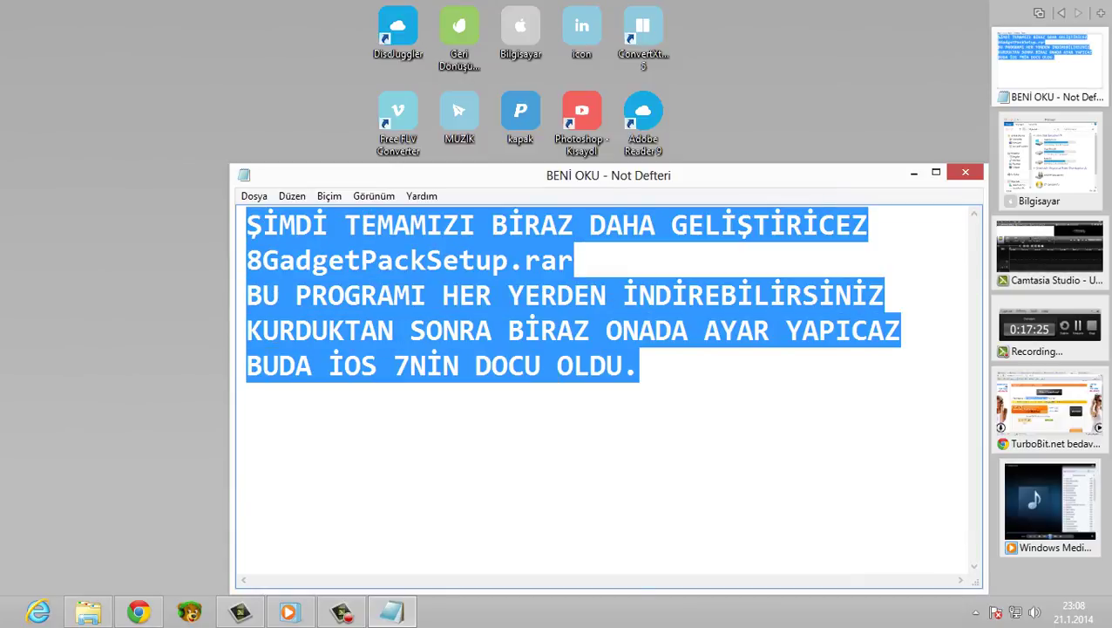
type("TABİ BU ")
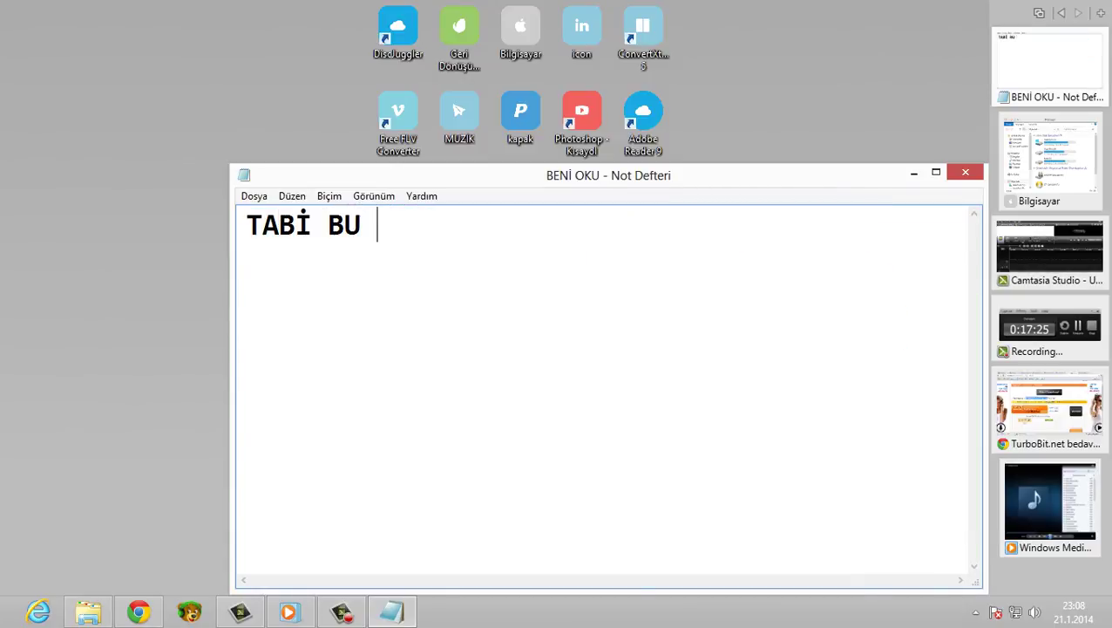
type("ÇOK F")
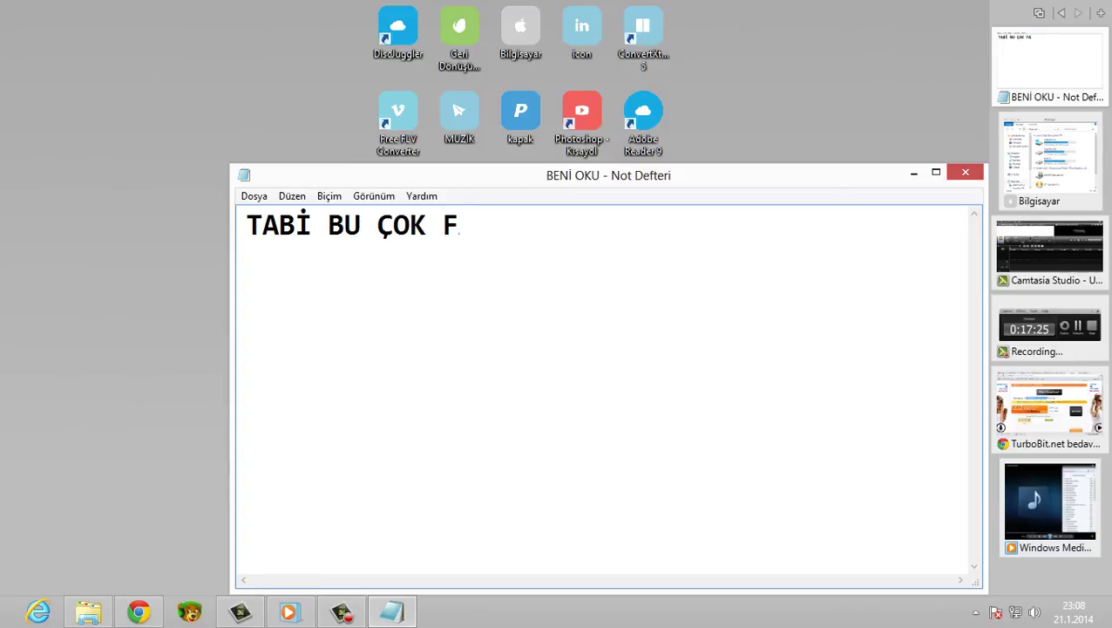
type("AZLA UZERİ")
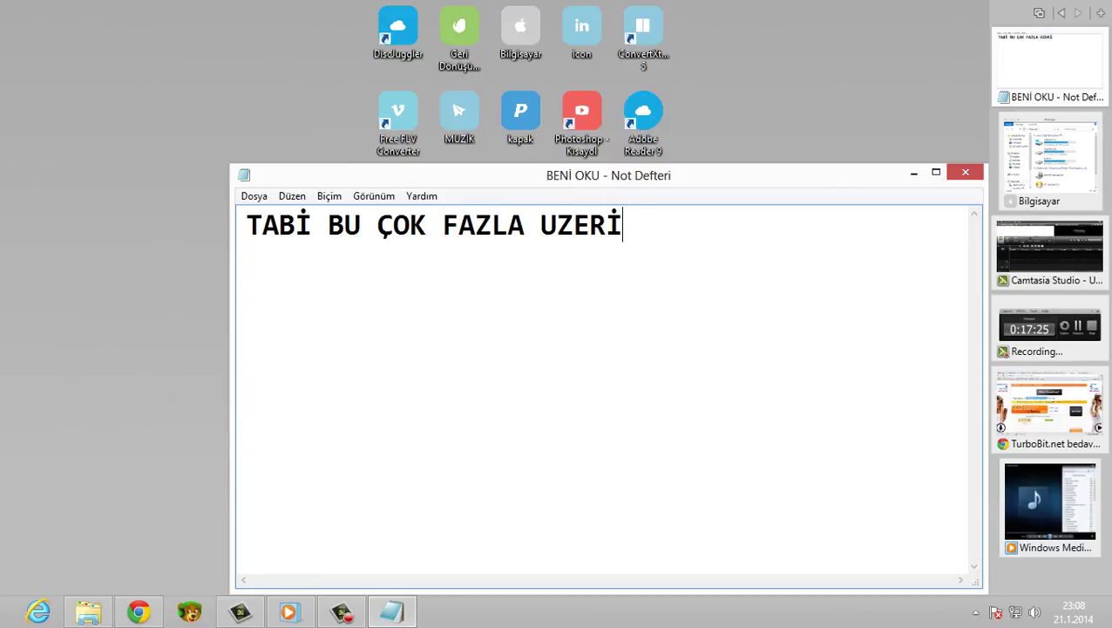
type("NDE DÜŞÜNÜLME")
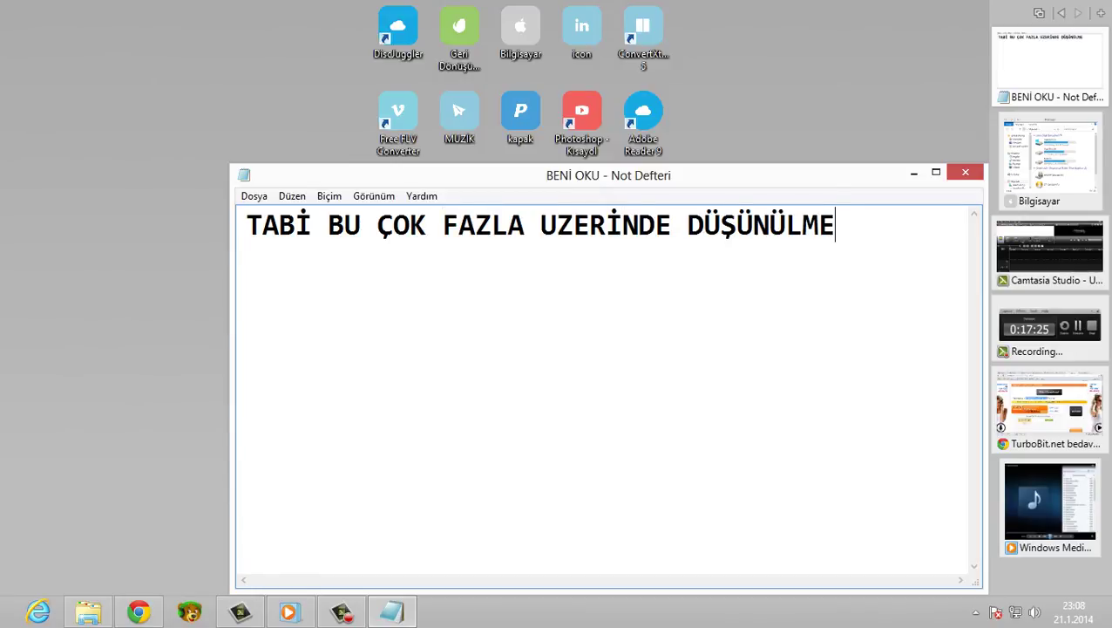
type("YEN BİR TA")
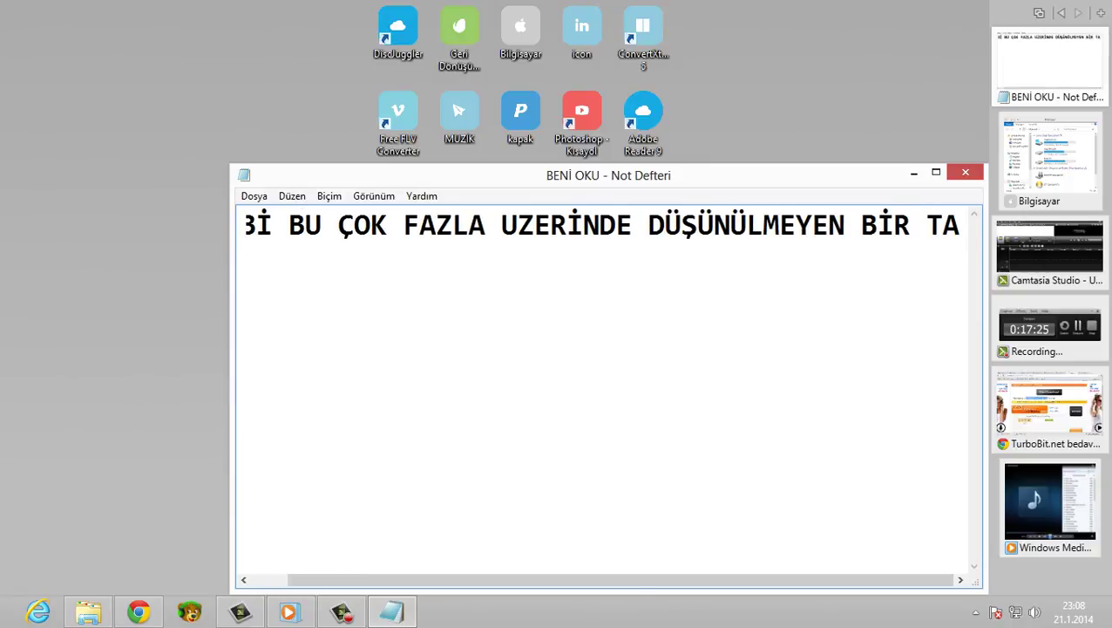
key("BackSpace")
key("BackSpace")
key("Return")
type("TE")
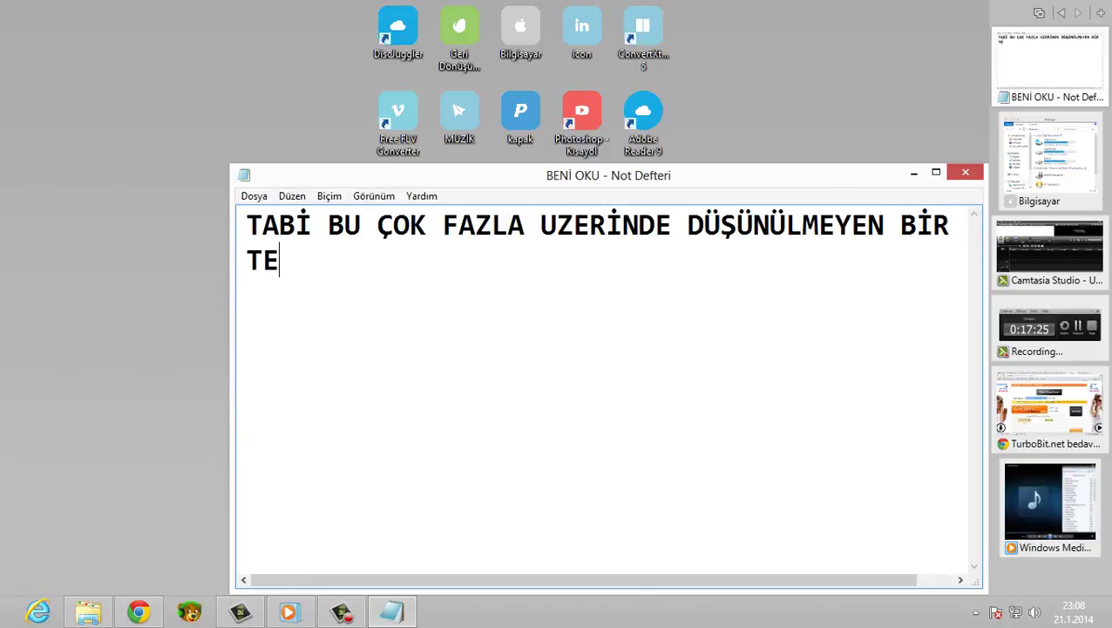
type("MA OLDU")
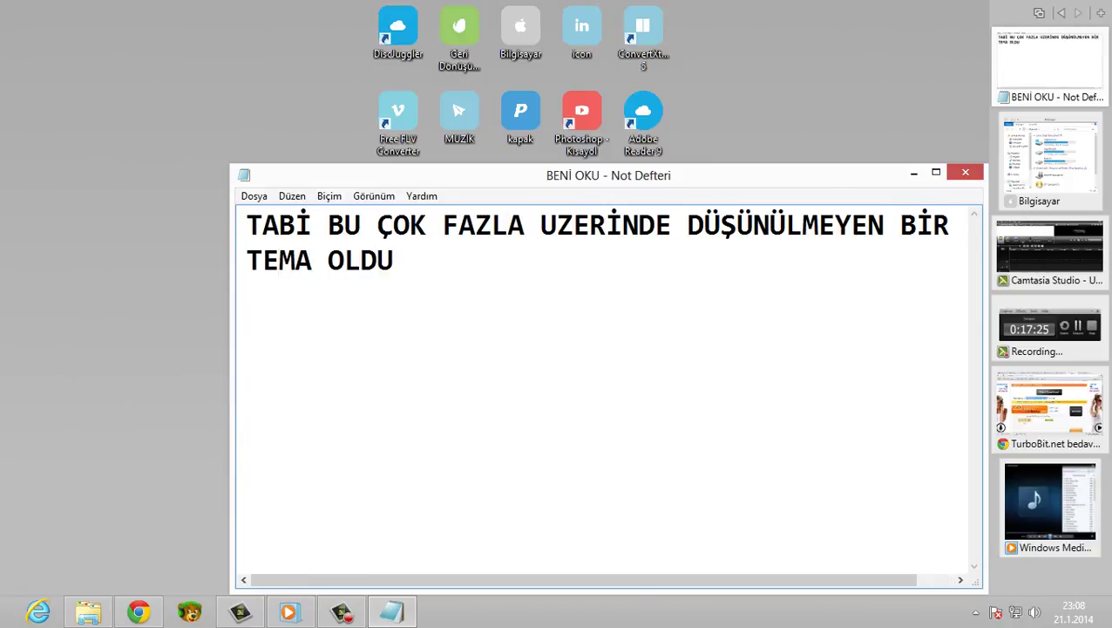
Step: Add the lines "ANLATMAK İSTEDİĞMİZ OLAY" and "ANLAŞILMIŞTIR SANIRIM" to the note and minimize it
key("Return")
type("ANLATMAK İ")
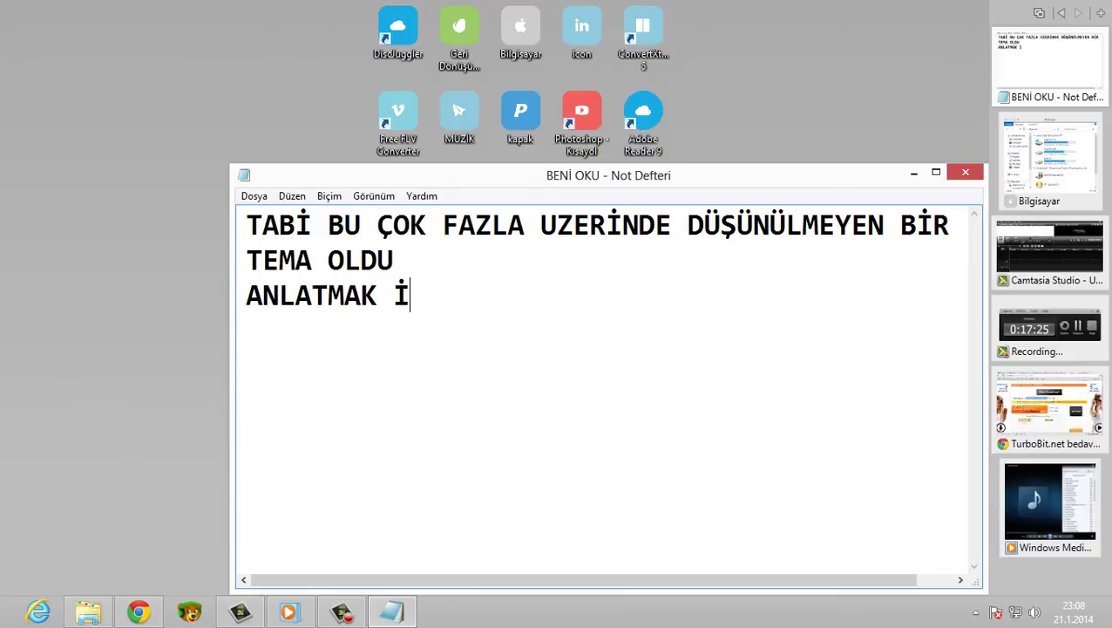
type("STEDİĞMİZ ")
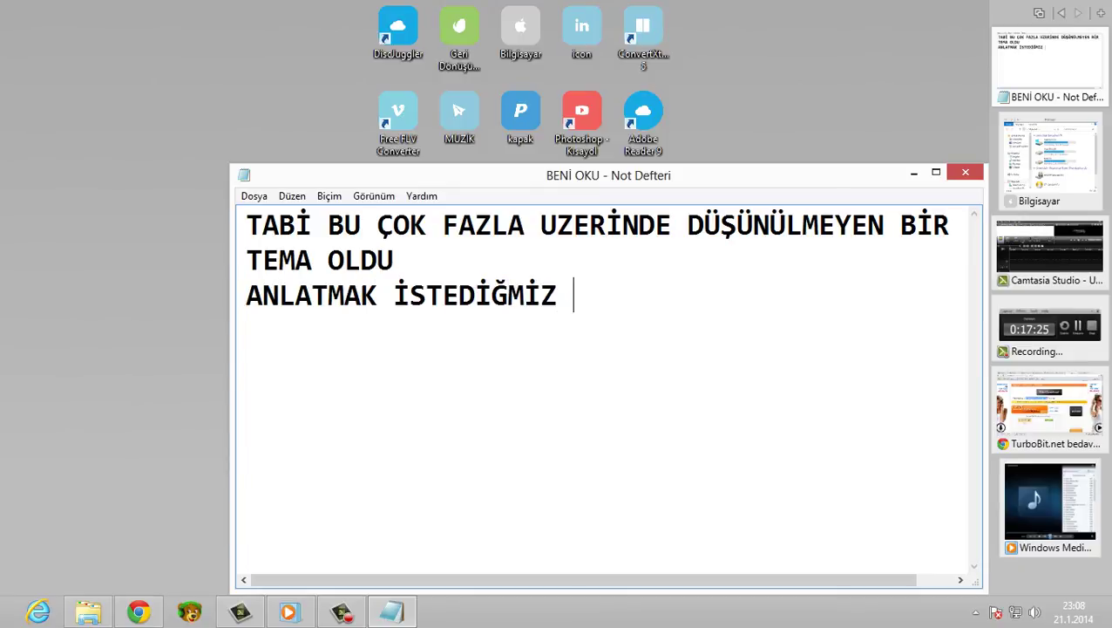
type("OLAY ")
type("A")
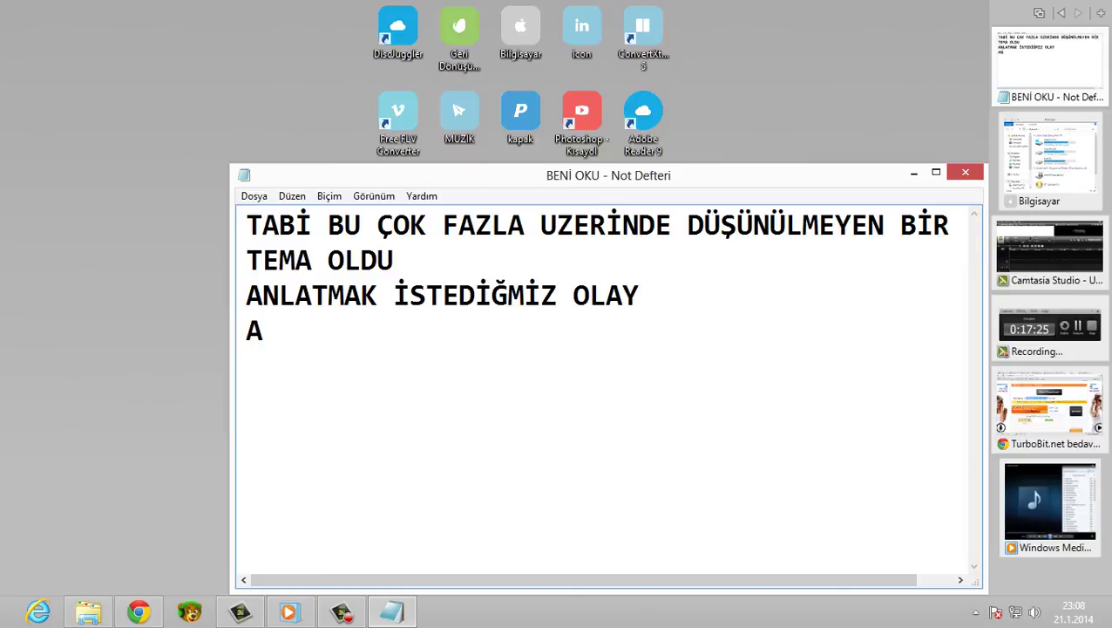
type("NLAŞILMIŞTI")
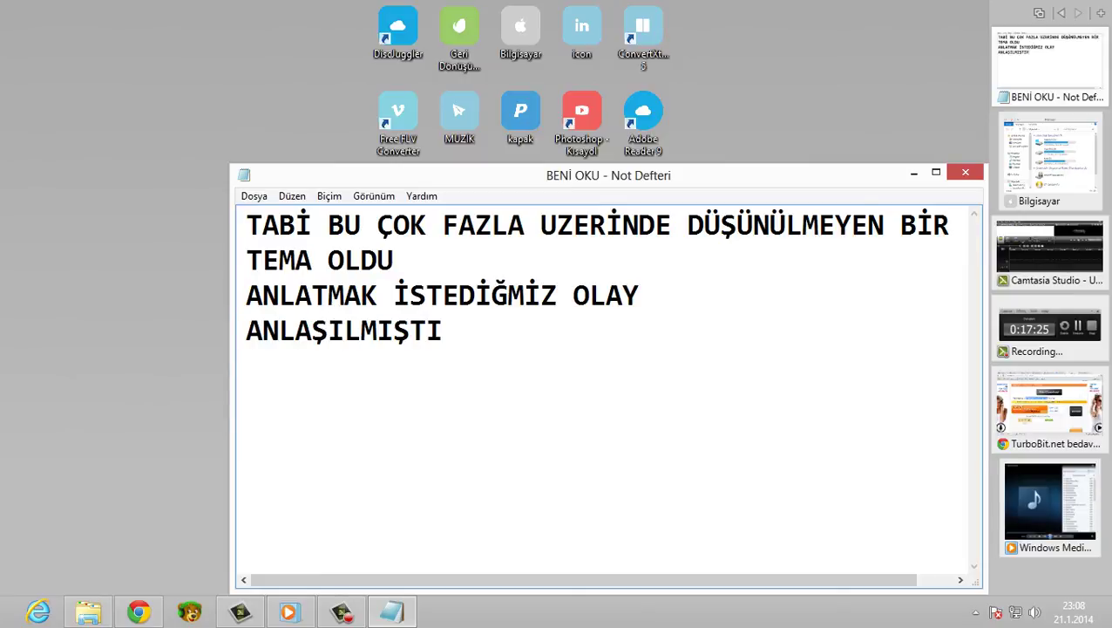
type("R SANIRIM")
key("Return")
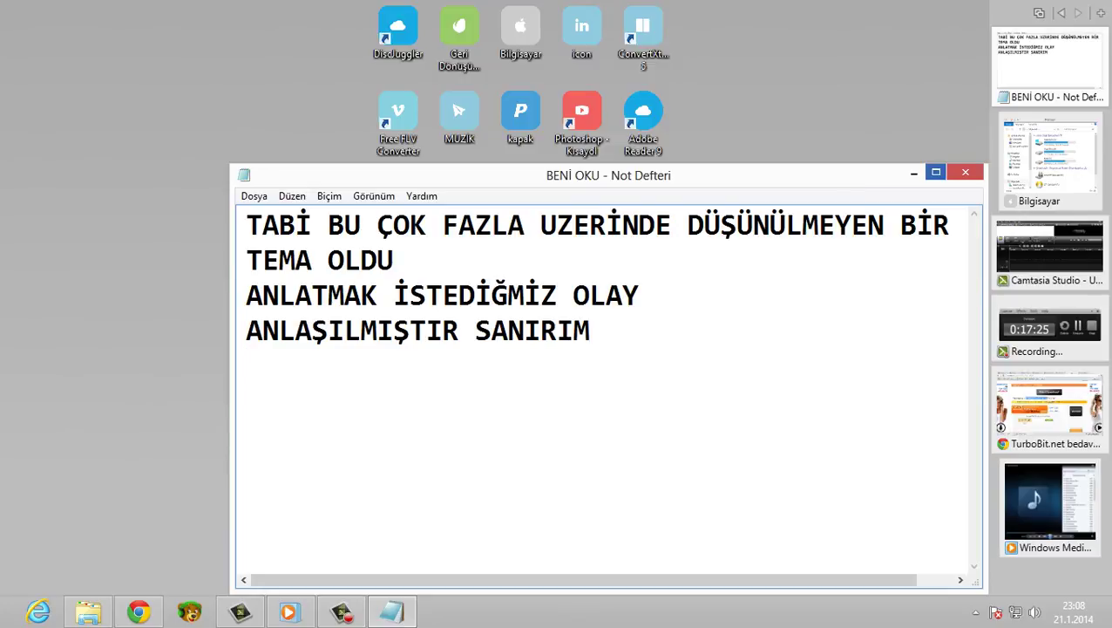
left_click(914, 173)
Step: Refresh the desktop and set the taskbar to hide automatically
right_click(891, 102)
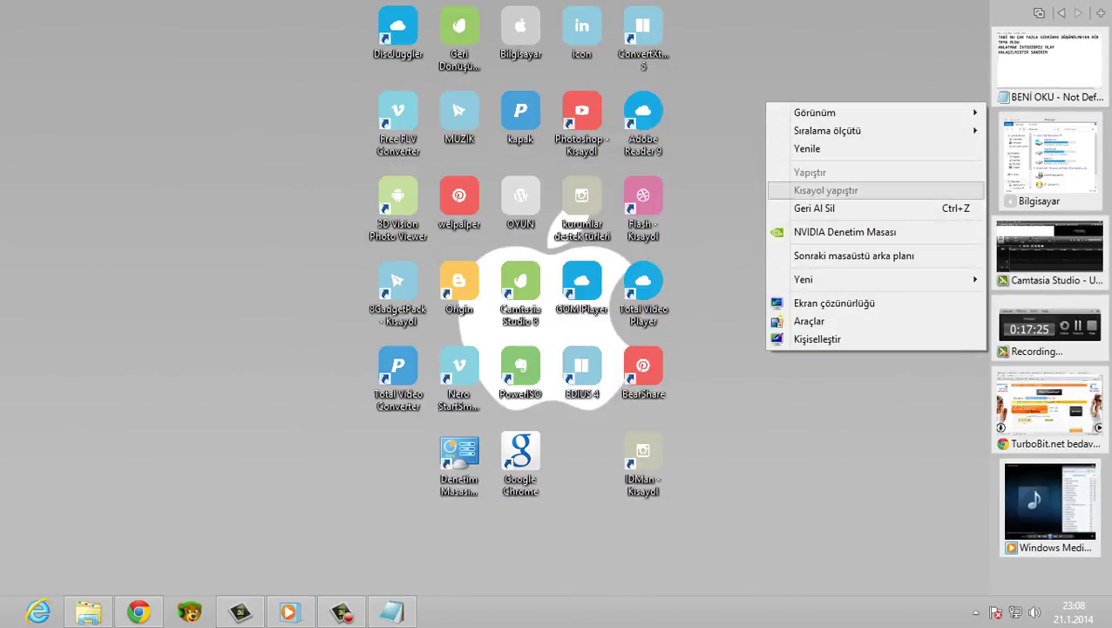
left_click(807, 149)
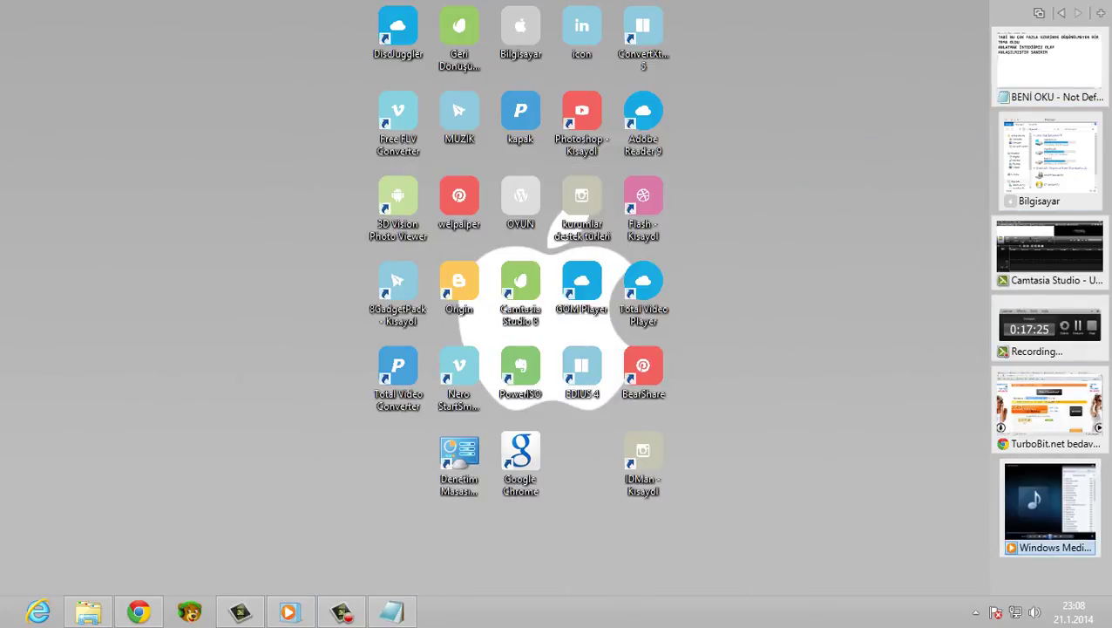
right_click(594, 612)
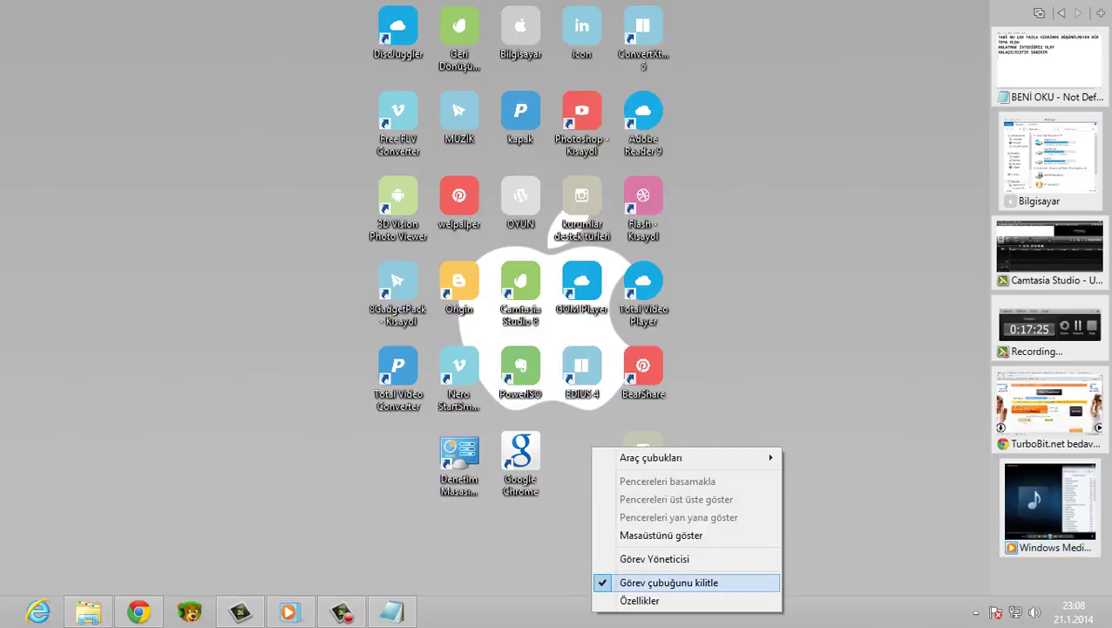
left_click(640, 600)
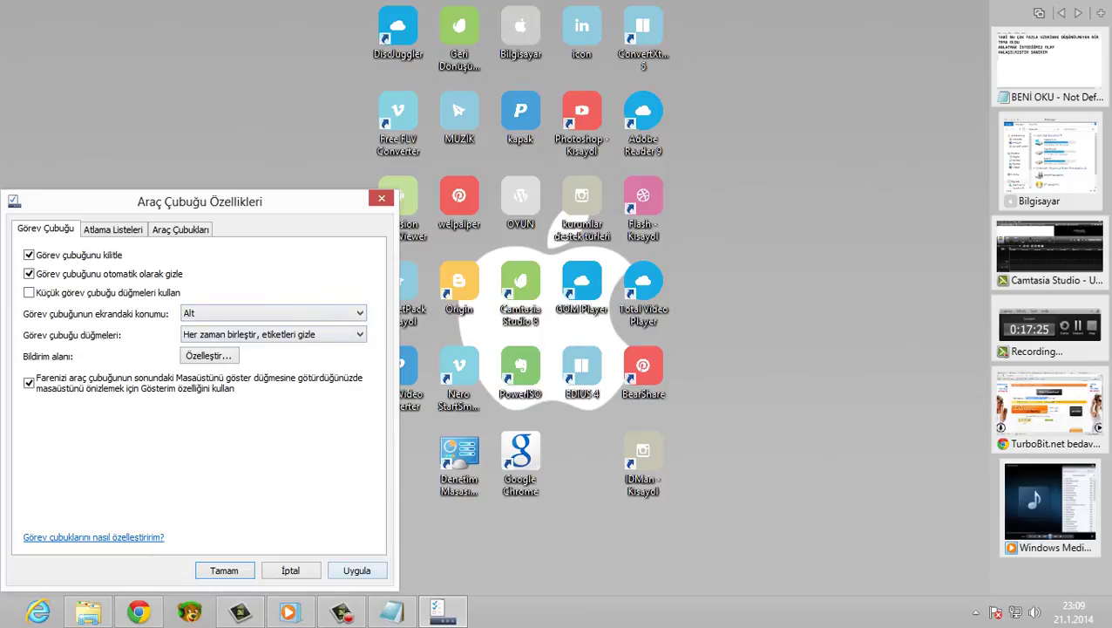
left_click(357, 571)
left_click(225, 570)
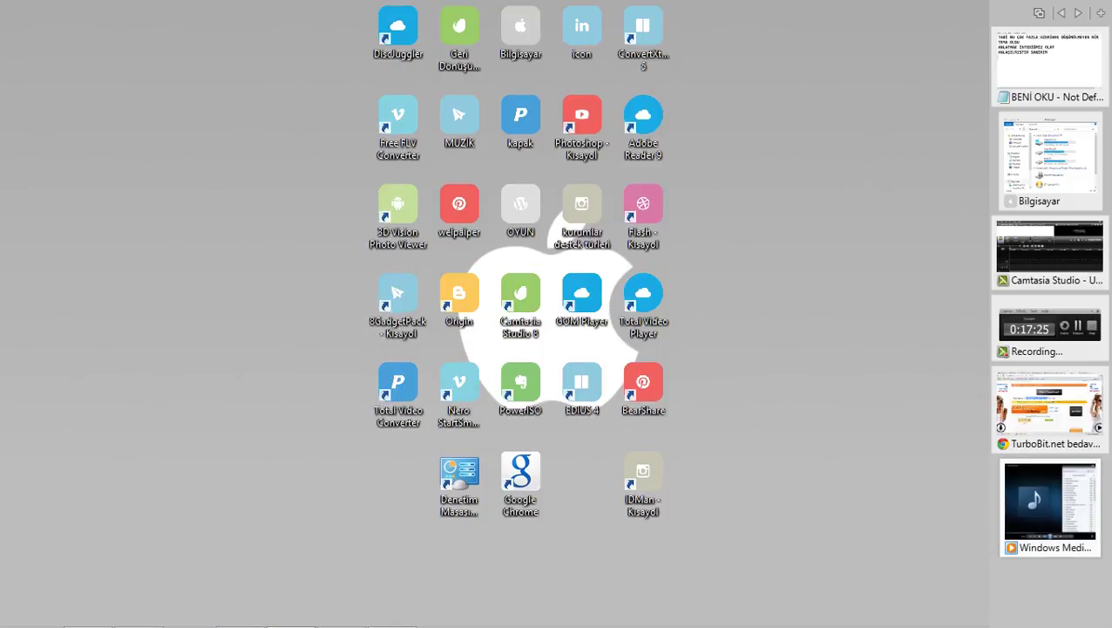
Step: Restore the BENİ OKU note and add the line "GÖREV CUBUGUNU GİZLERSEK DAHA İYİ OLACAK"
mouse_move(523, 626)
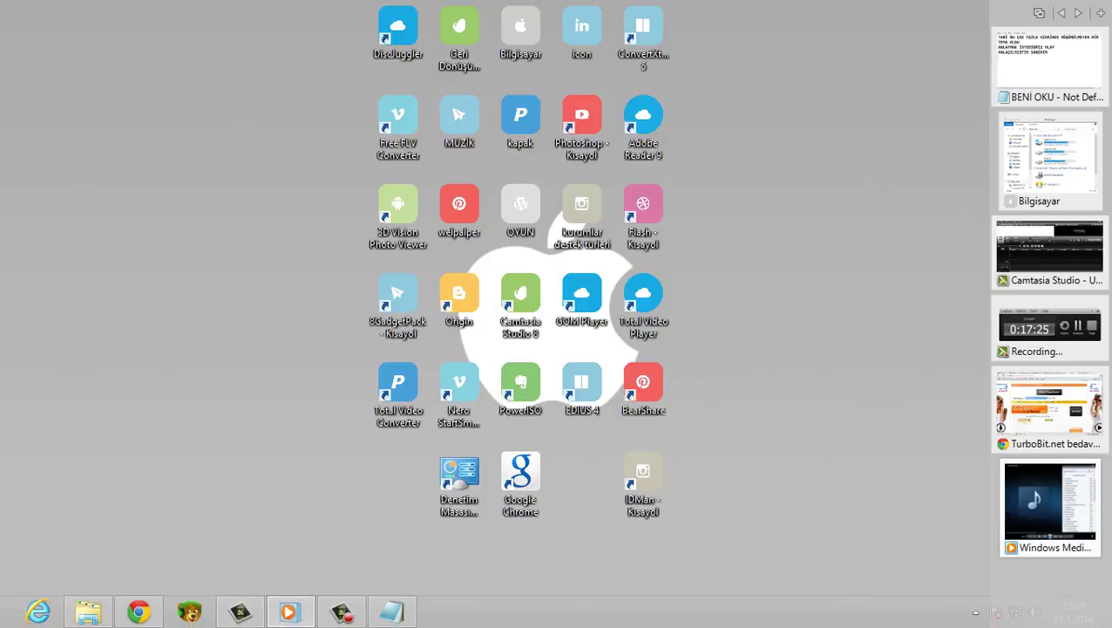
left_click(391, 612)
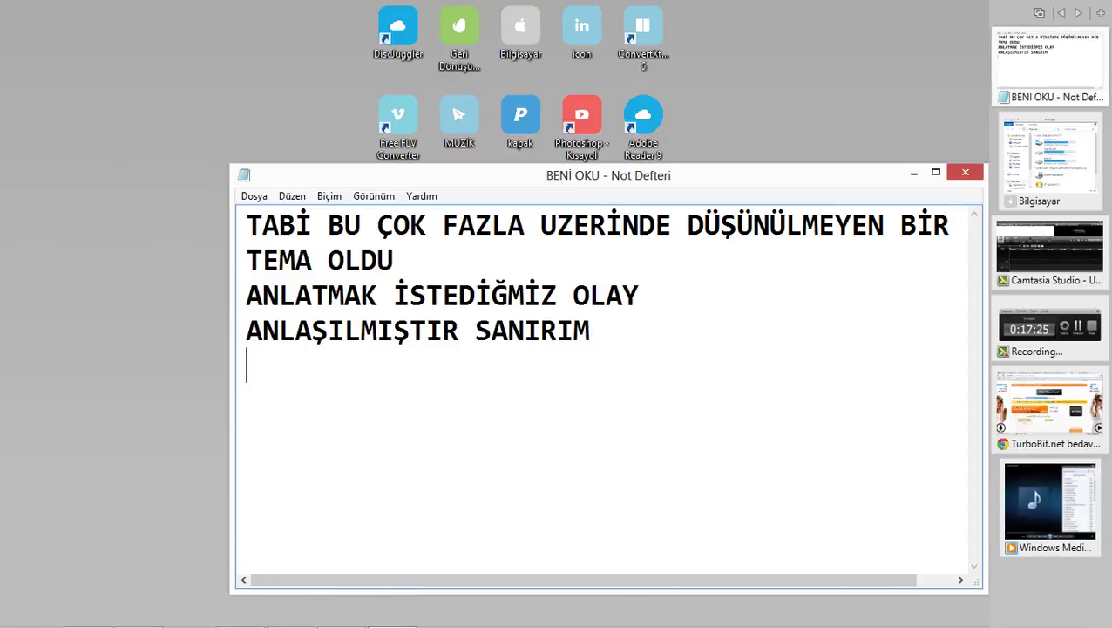
type("GÜ")
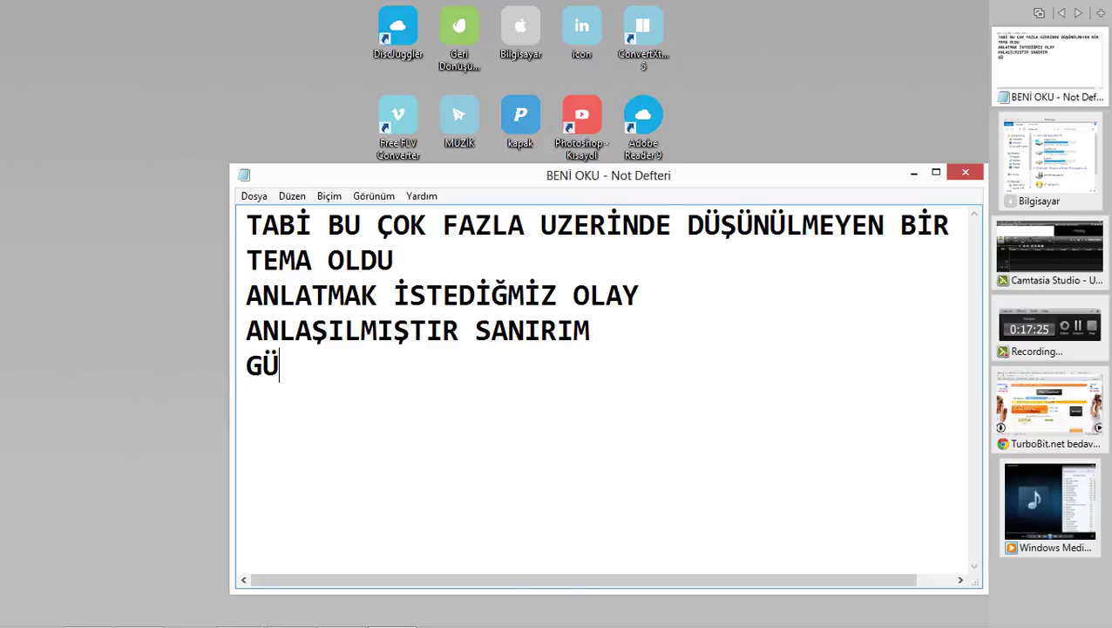
key("BackSpace")
type("ÖREV")
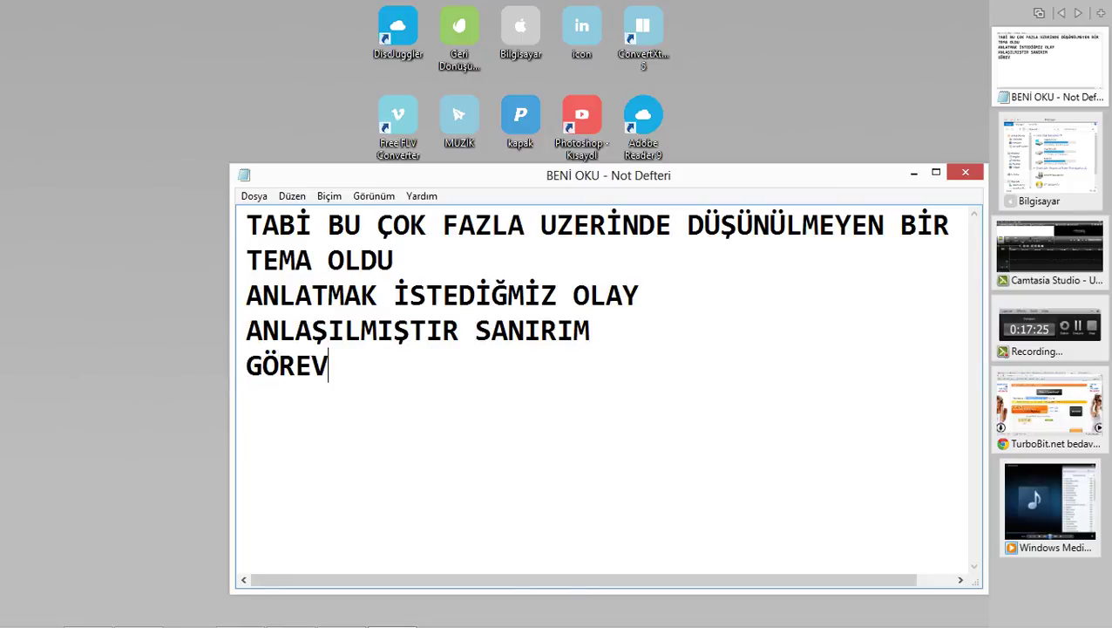
type(" CUBUGUNU")
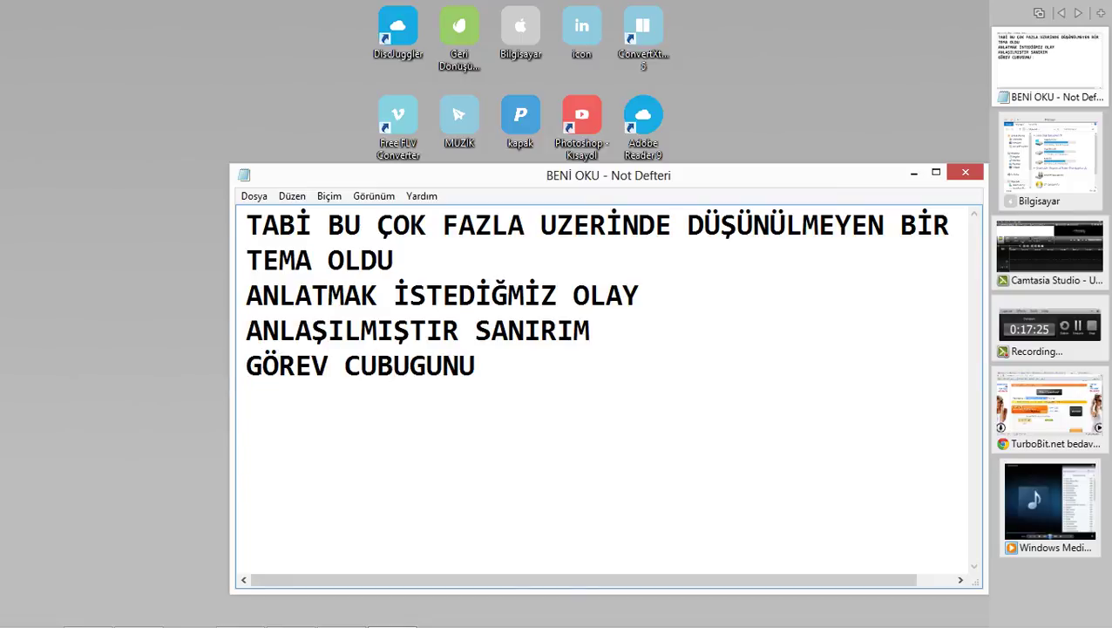
type(" GİZLERSEK DA")
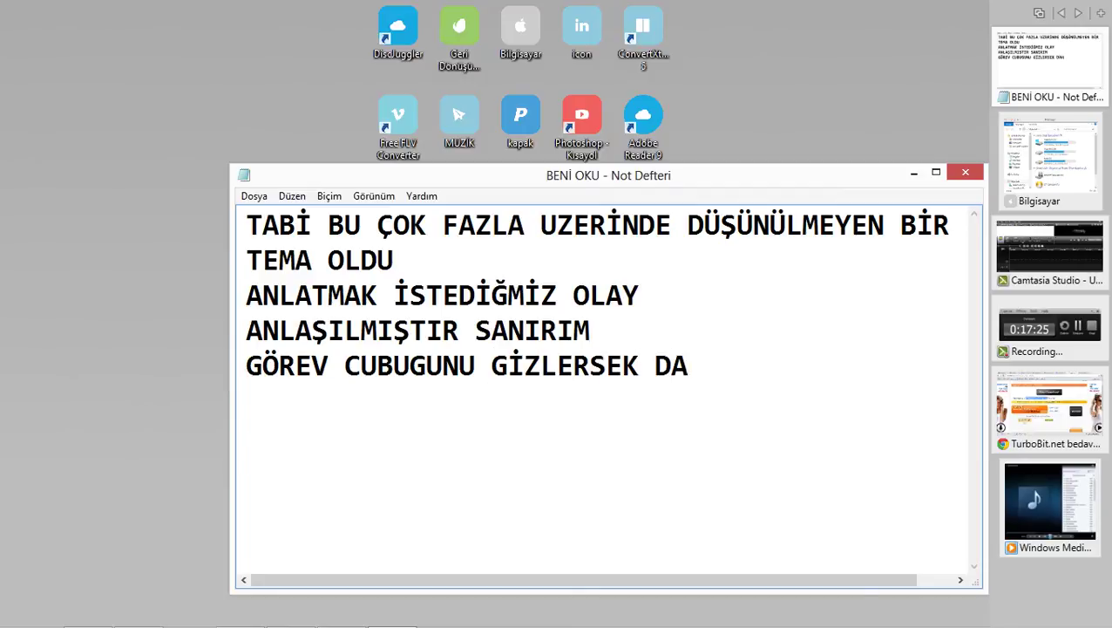
type("HA İYİ OLACAK")
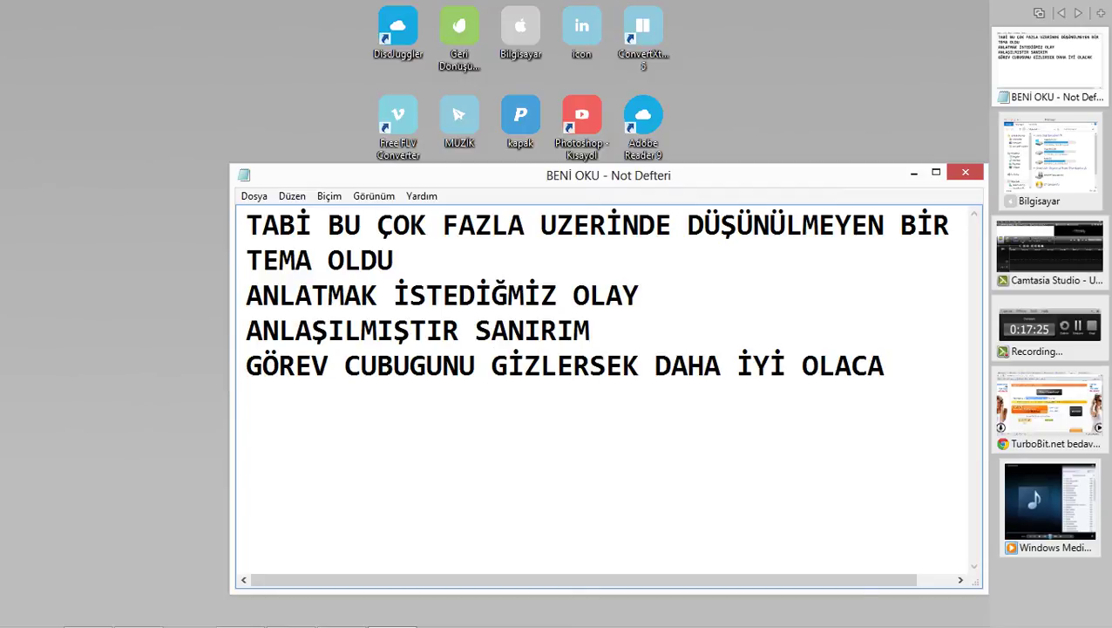
Step: Add the lines "AYRICA SESLERİDE EKLEYEBİLİRSİNİZ" and "BE SES TOPLAMADIM AMA" to the BENİ OKU note
key("Return")
type("AYRI")
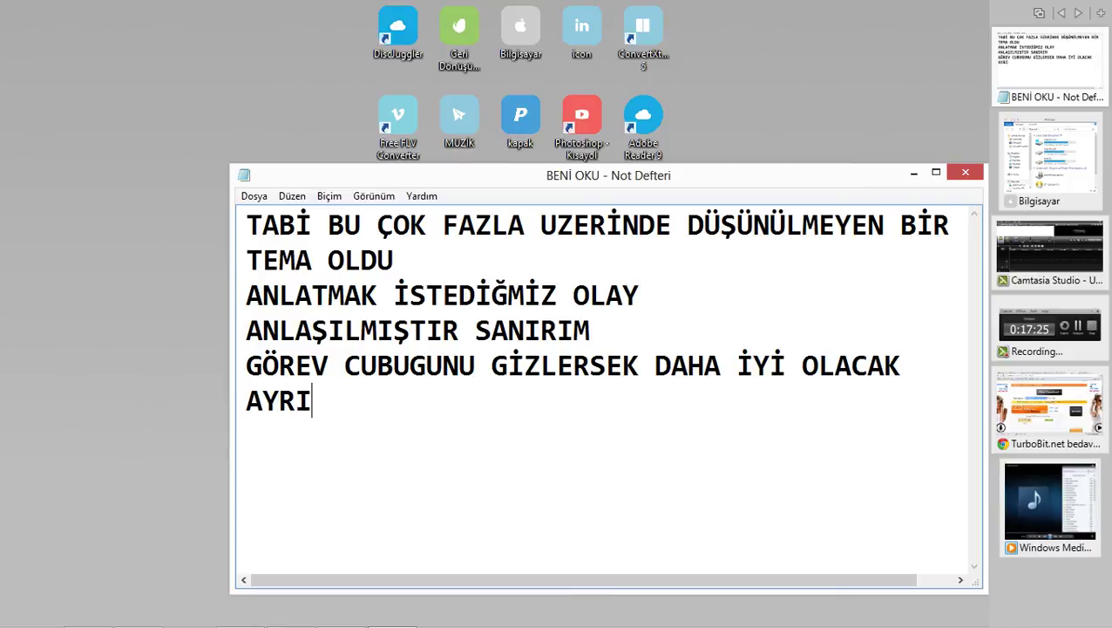
type("CA SESLERİD")
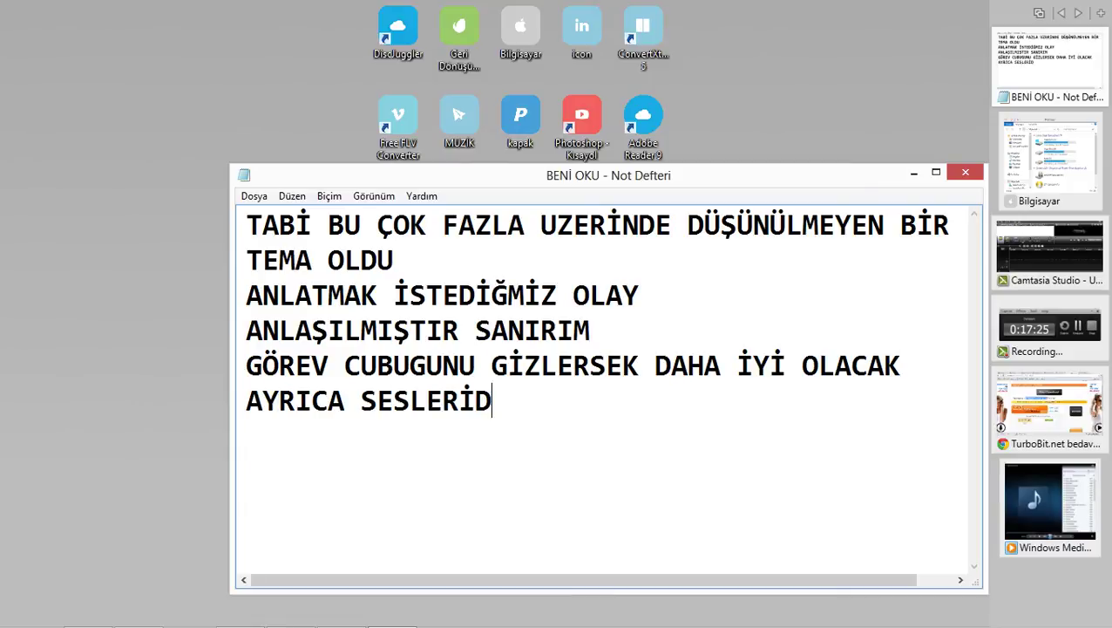
type("E EKLEYEBİLİRSİNİZ ")
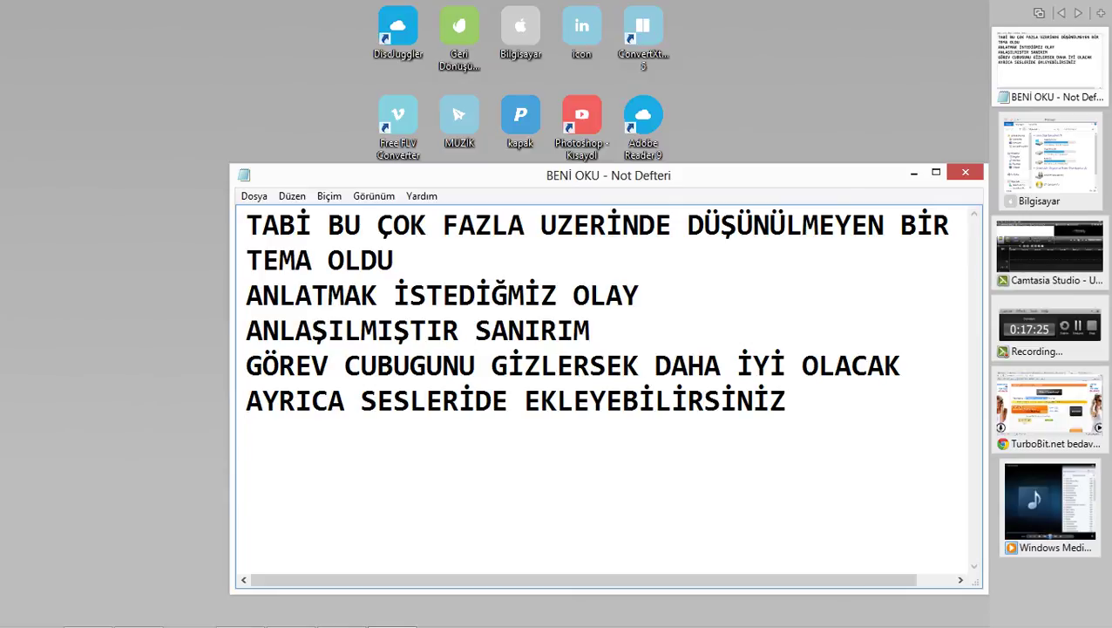
type("BE SES")
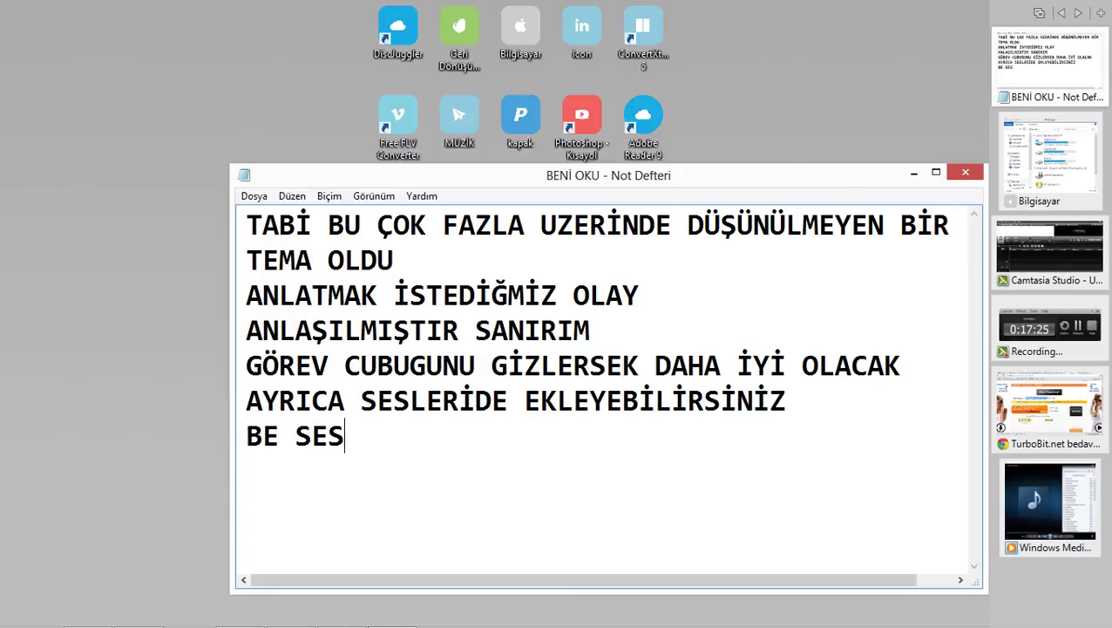
type(" TOPLAMADIM AMA")
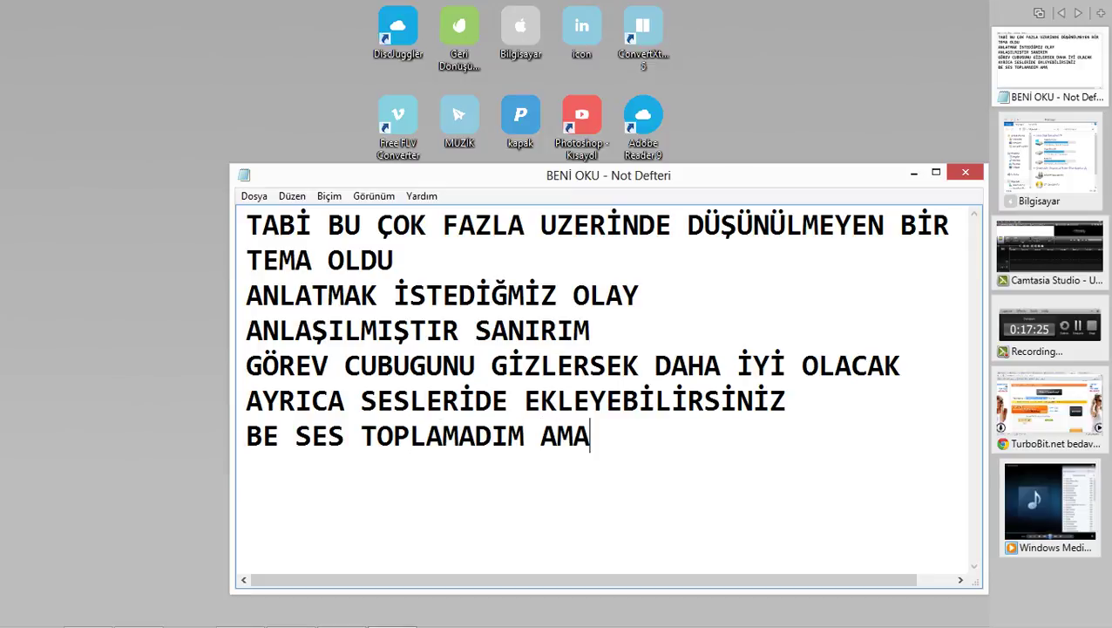
Step: Add the lines "SİSTEM SESLERİNİN NERDEN" and "DEĞİŞTİREBİLECEĞİMİZ GÖSTERİYİM" to the note, ending with a line break
key("Return")
type("SİS")
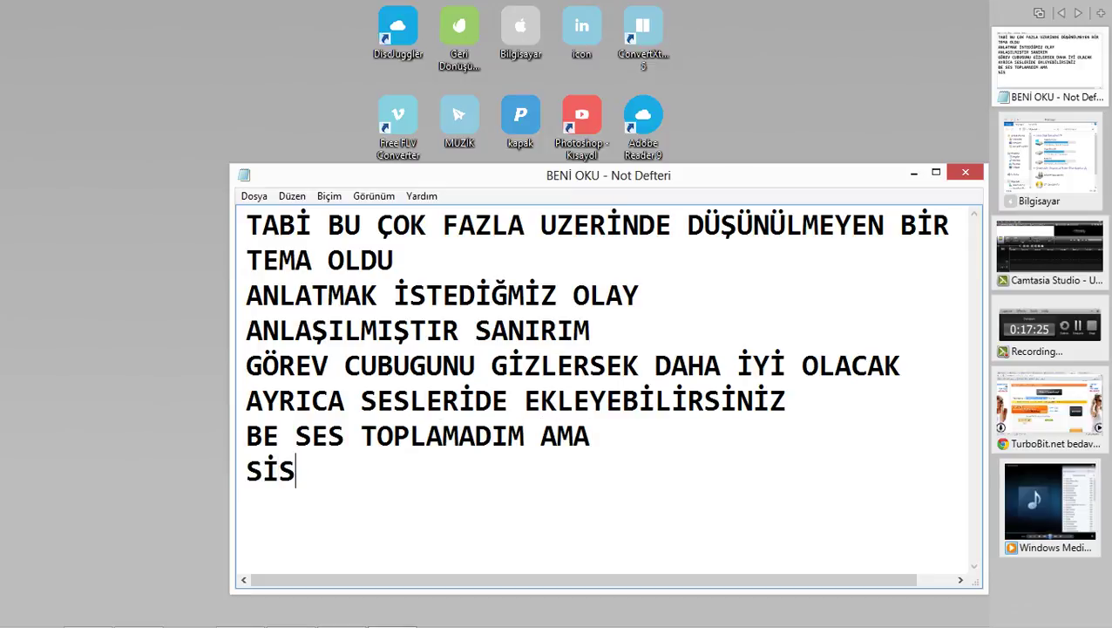
type("TEM SESLER")
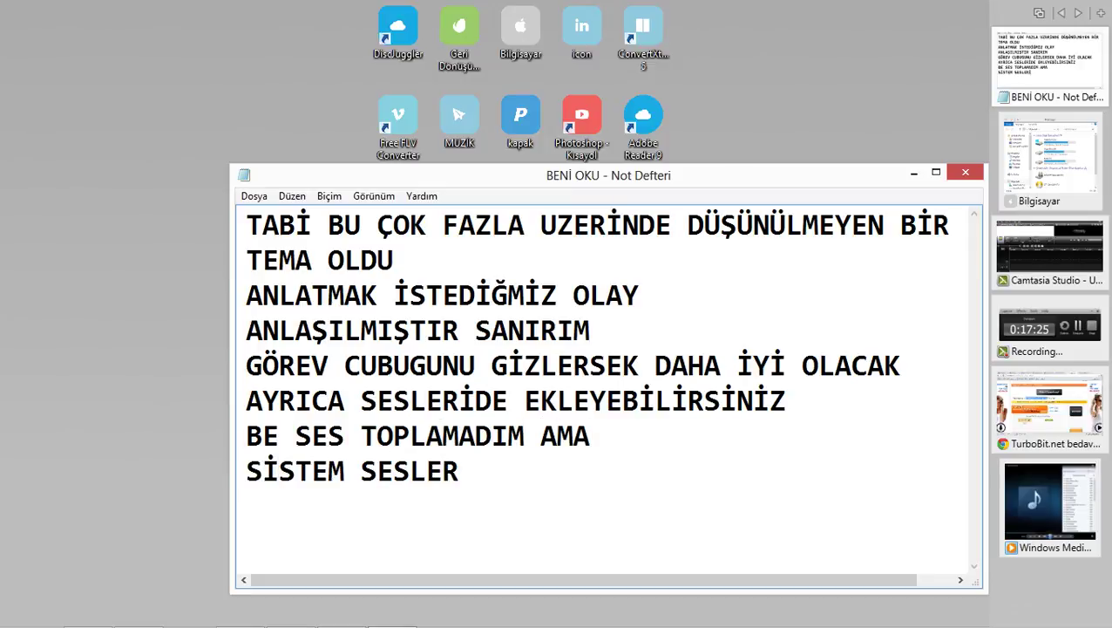
type("İNİN NERDEN")
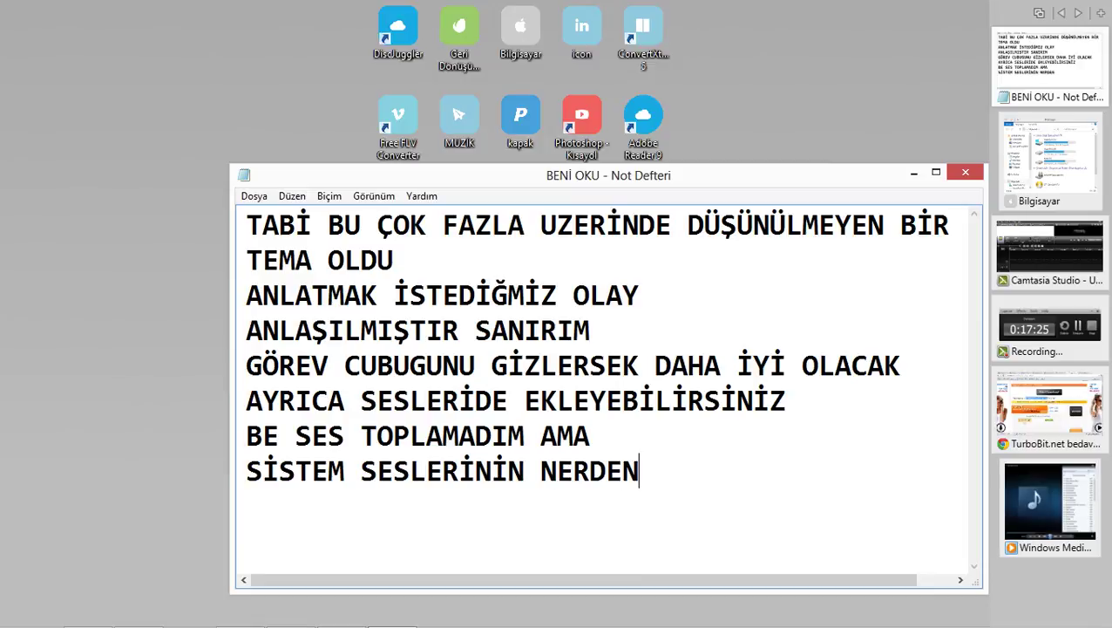
key("Return")
type("DEĞİŞ")
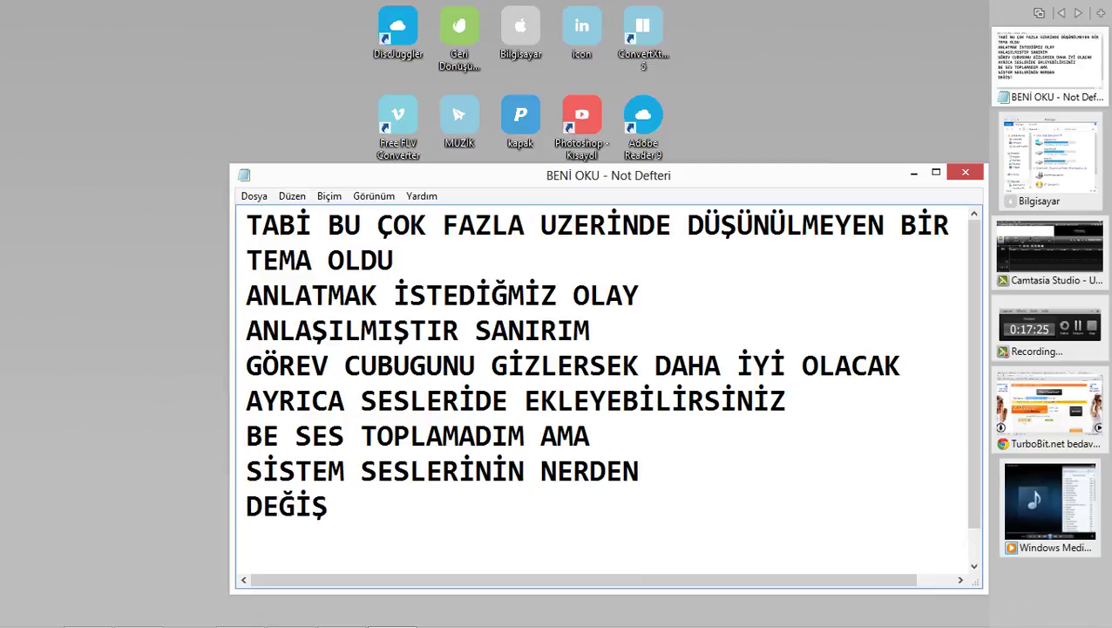
type("TİREBİLECEĞİMİZ")
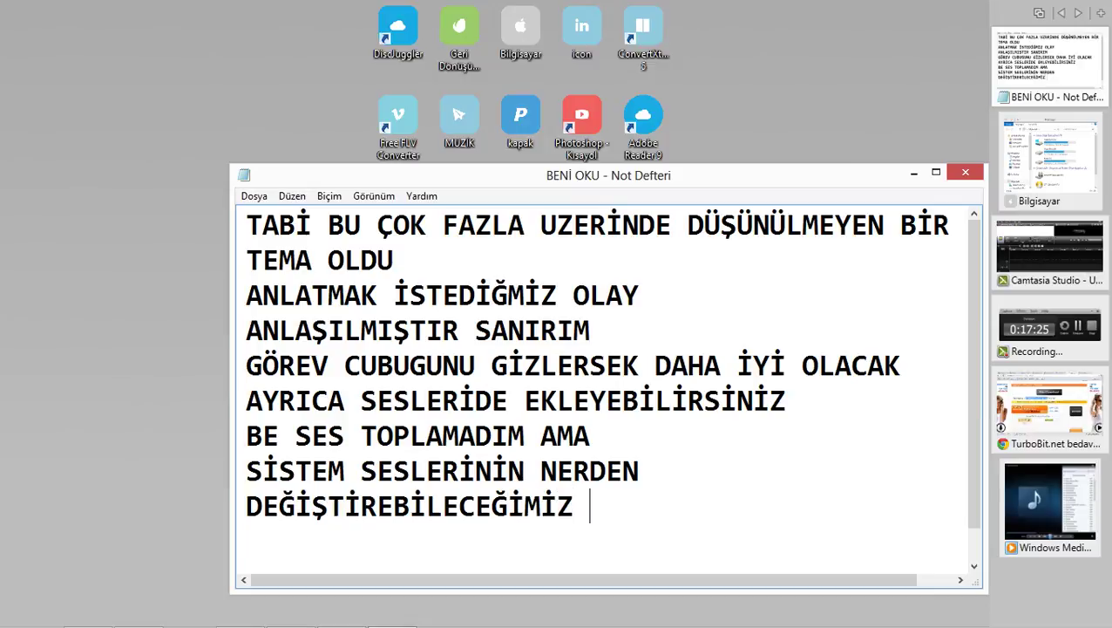
type(" GÖSTERİYİ")
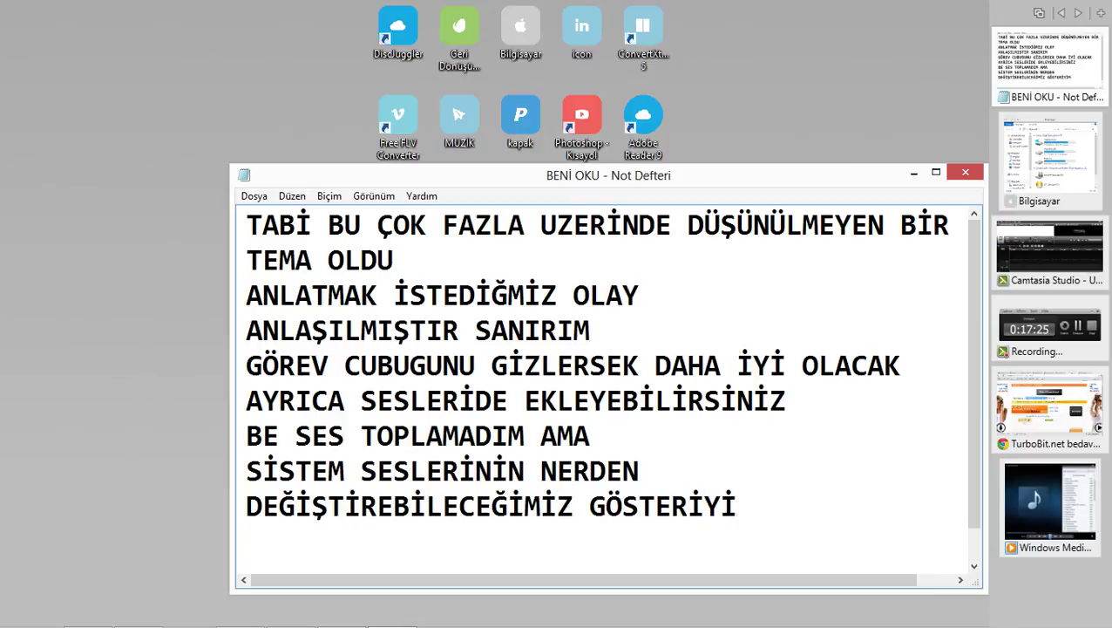
type("M")
key("Return")
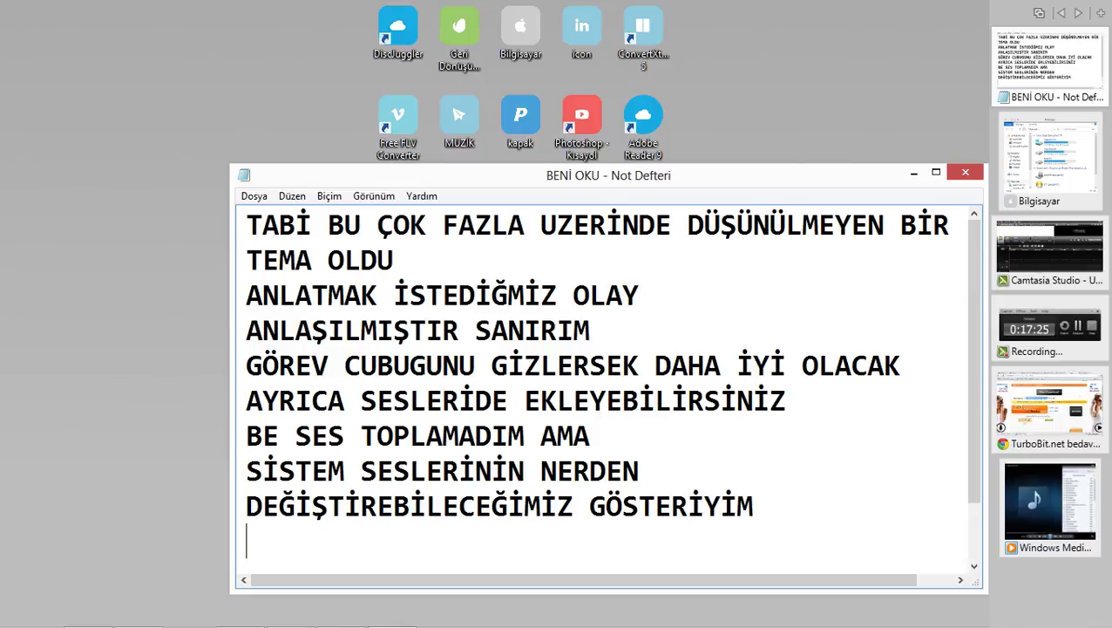
Step: Open the system sound settings from desktop personalization and view the available sound schemes, keeping Windows Varsayılan
right_click(191, 155)
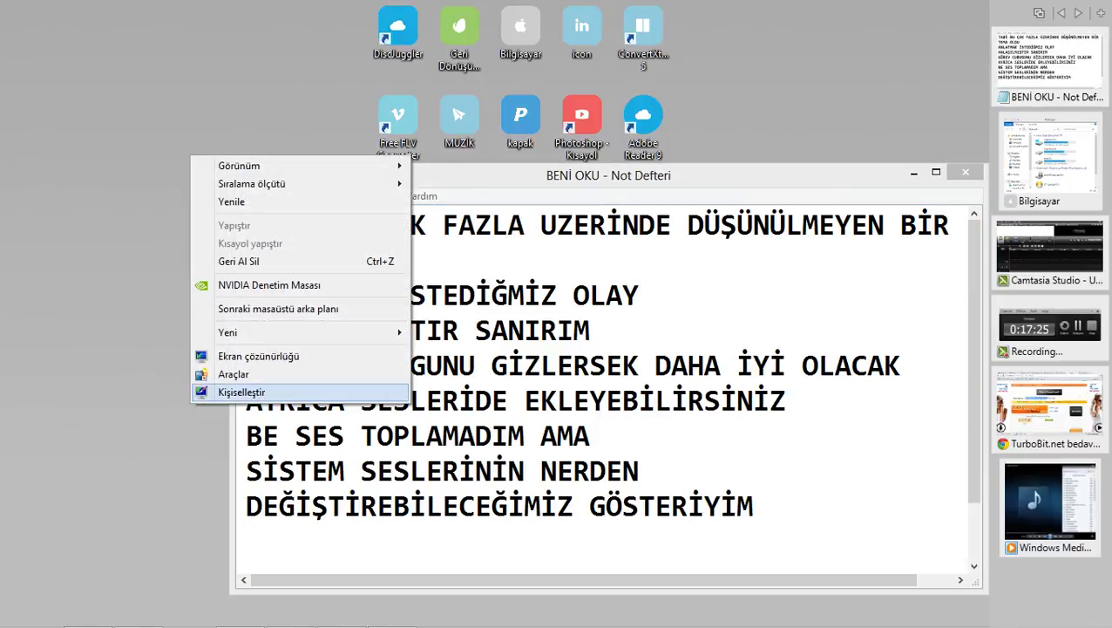
left_click(242, 392)
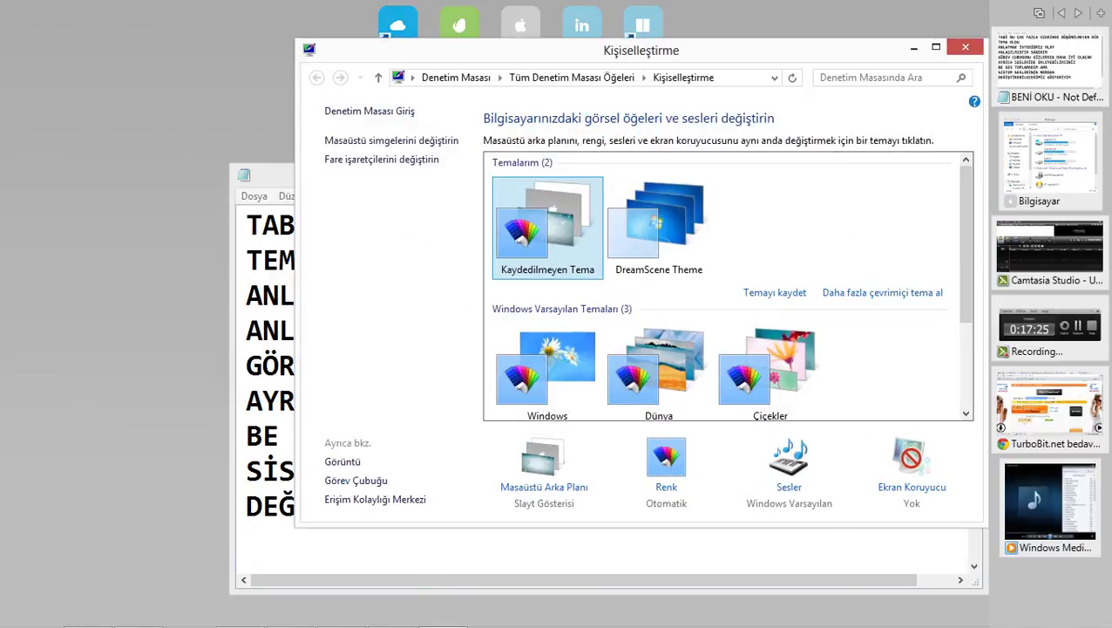
left_click(789, 487)
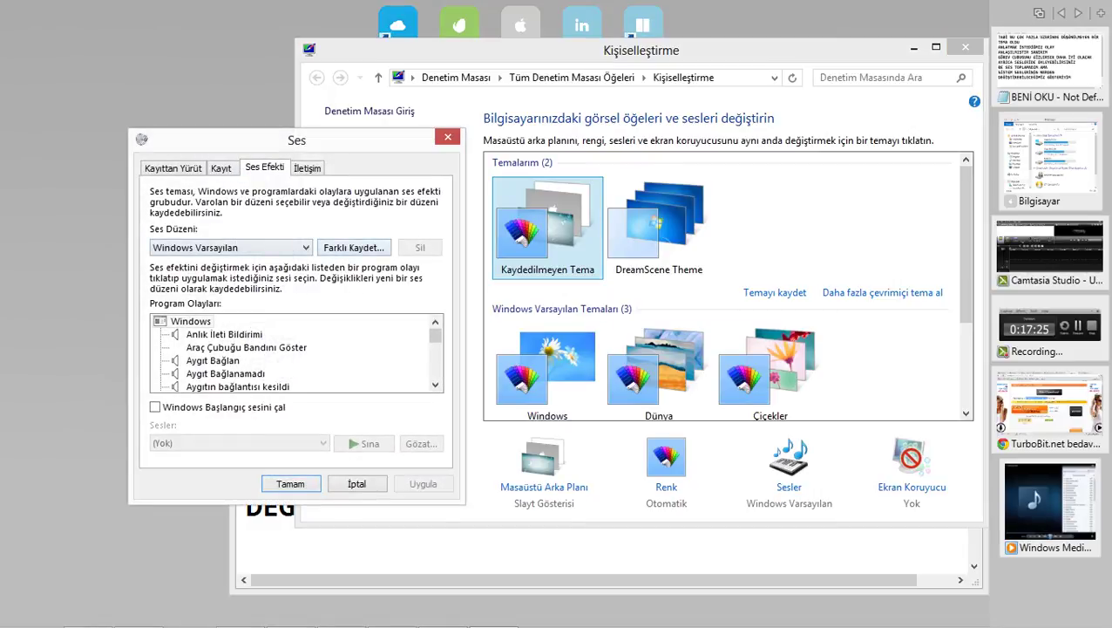
left_click(279, 247)
key("Up")
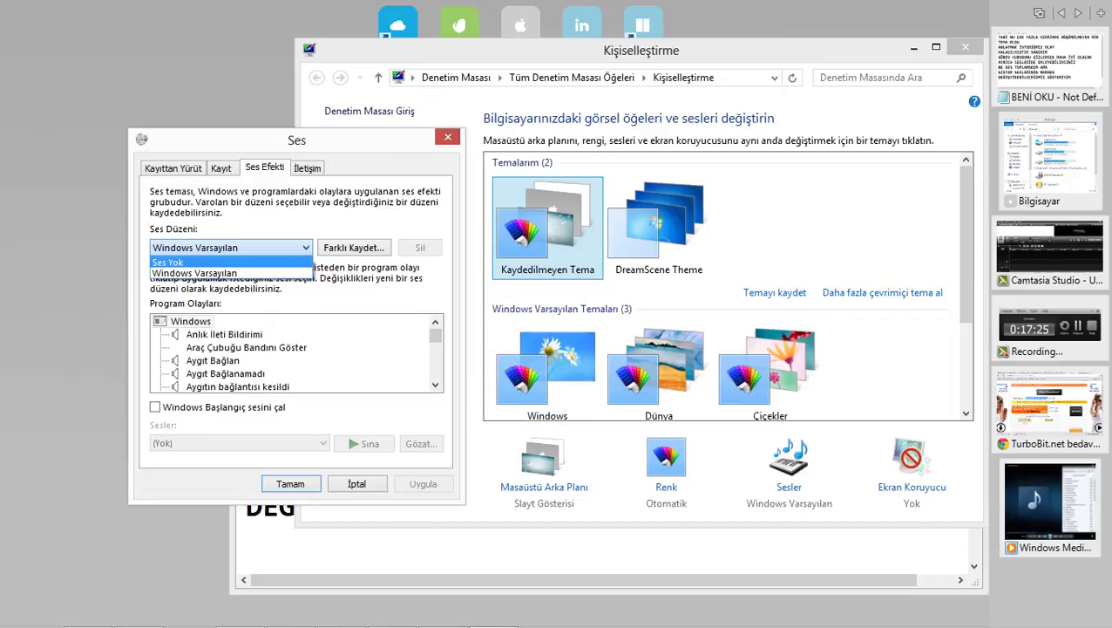
key("Down")
key("Return")
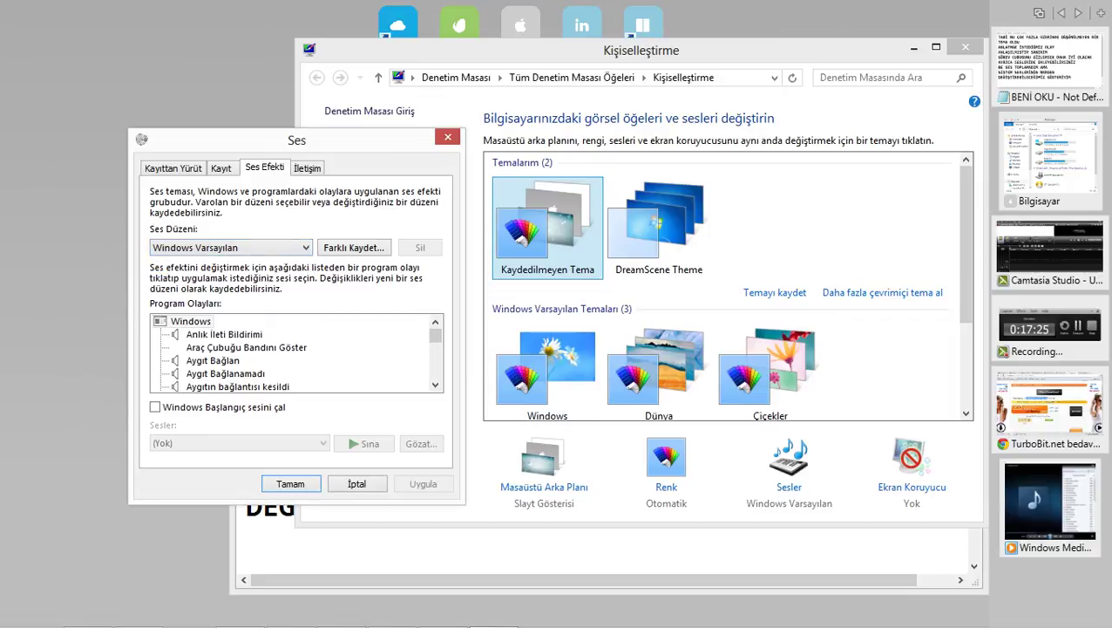
Step: Examine the sounds available for the Aygıt Bağlan and Aygıt Bağlanamadı events, then close the Ses dialog and minimize Kişiselleştirme
left_click(213, 360)
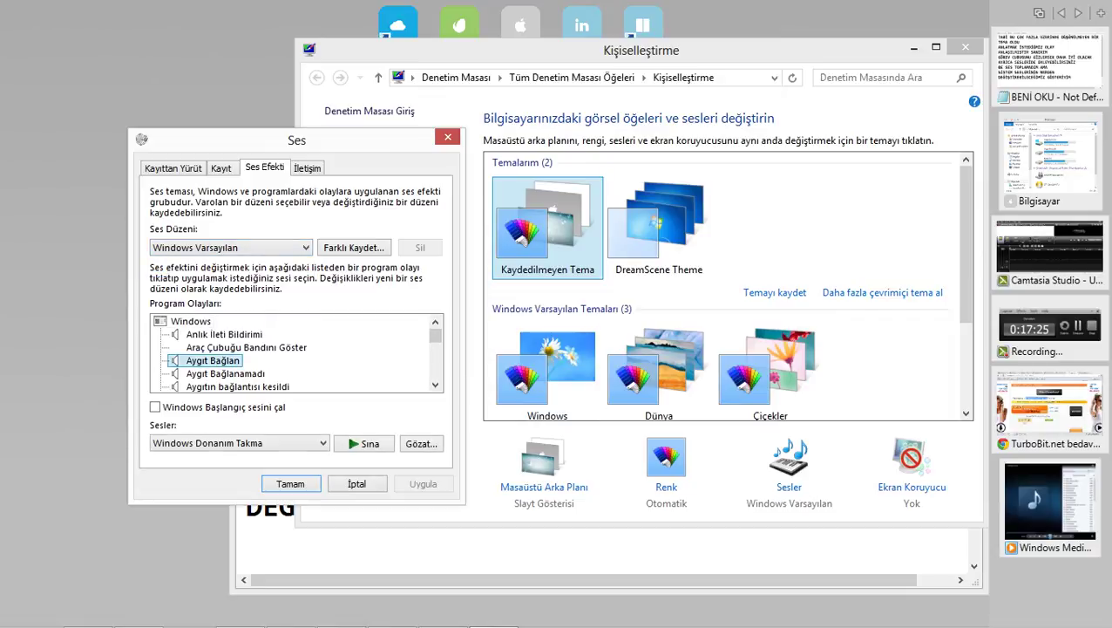
left_click(253, 442)
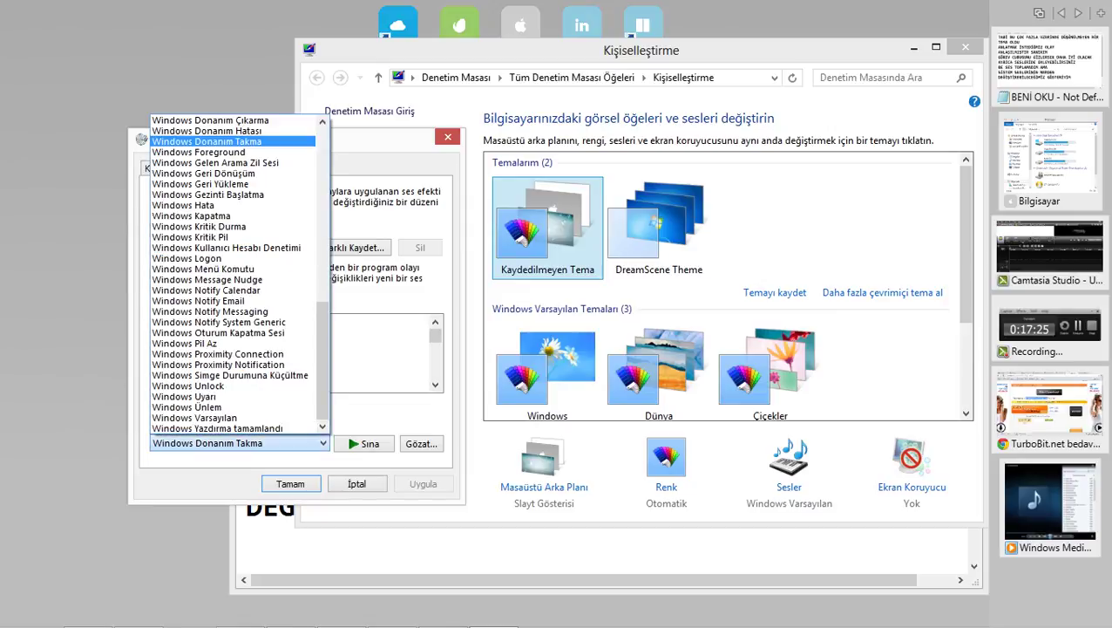
left_click(252, 443)
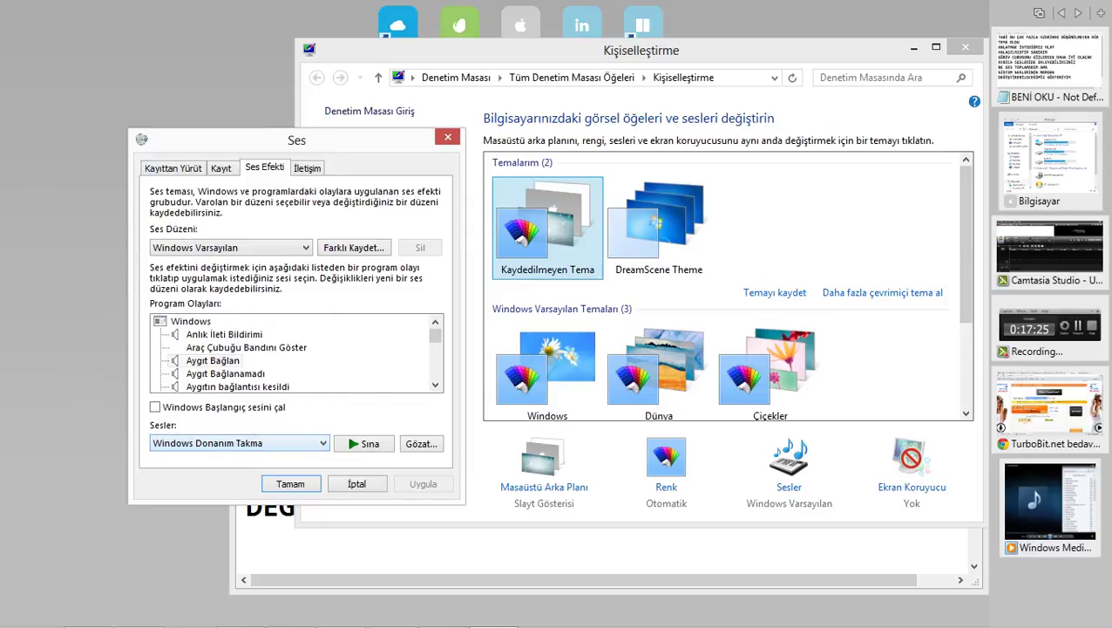
left_click(225, 373)
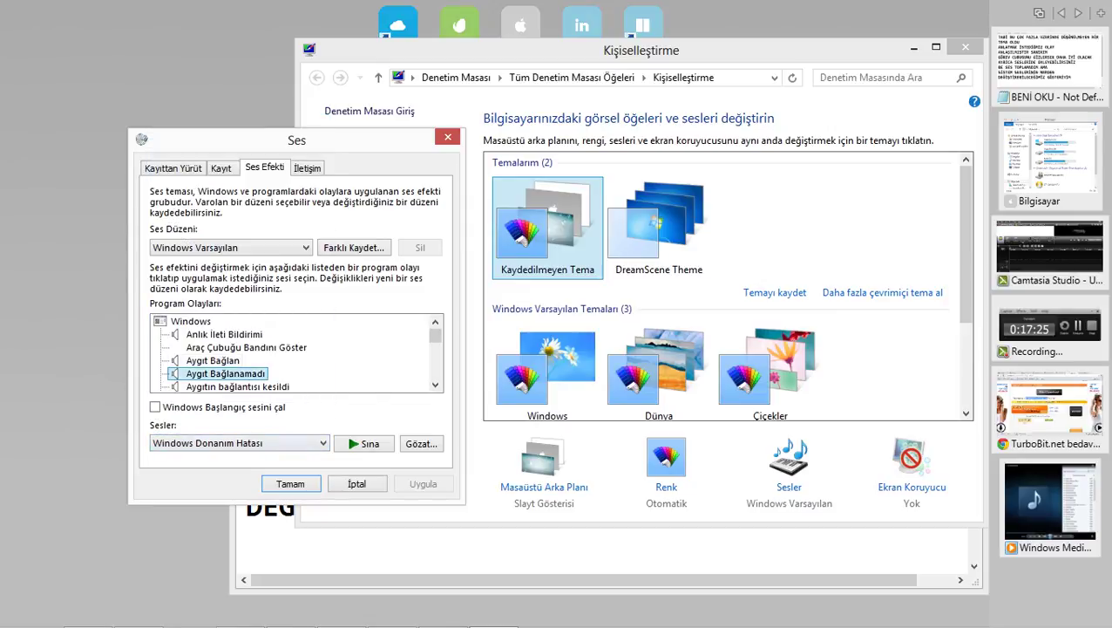
left_click(253, 442)
left_click(252, 443)
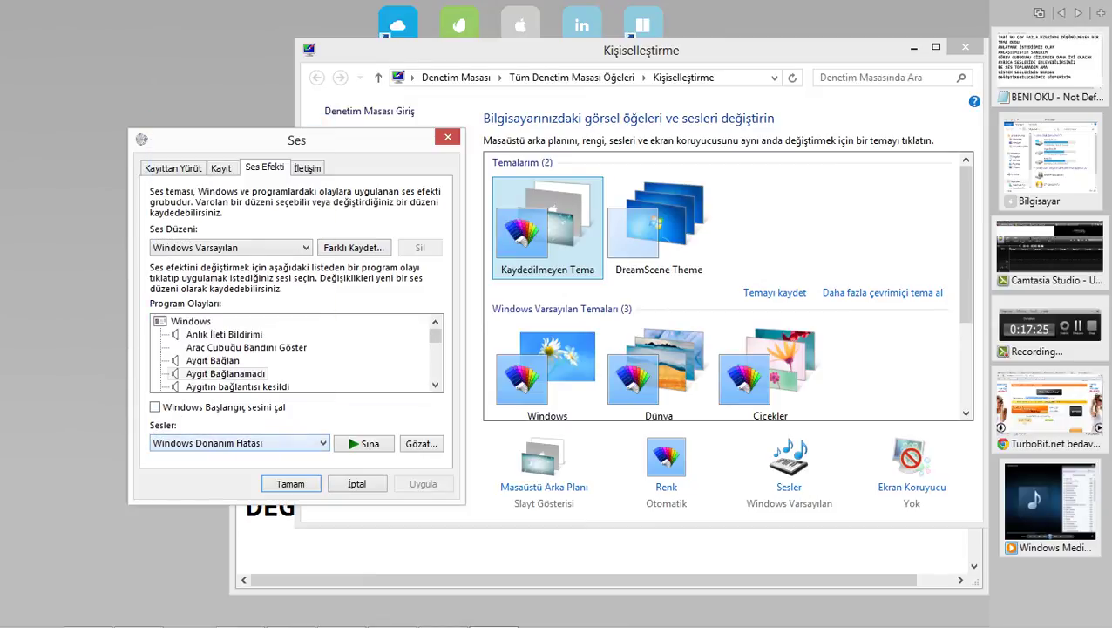
left_click(252, 443)
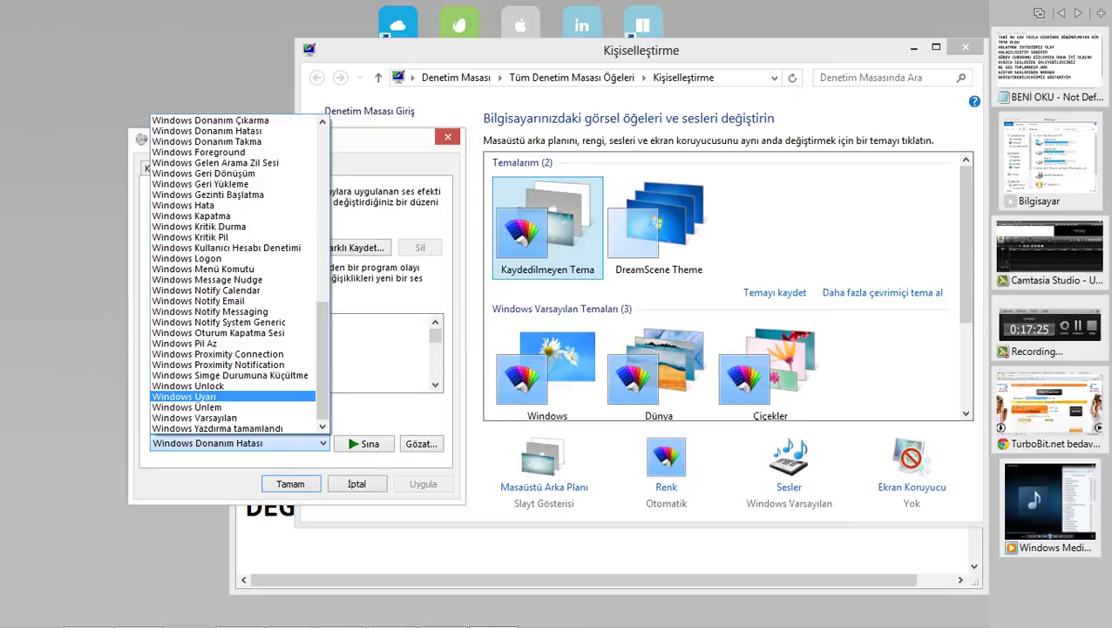
left_click(253, 443)
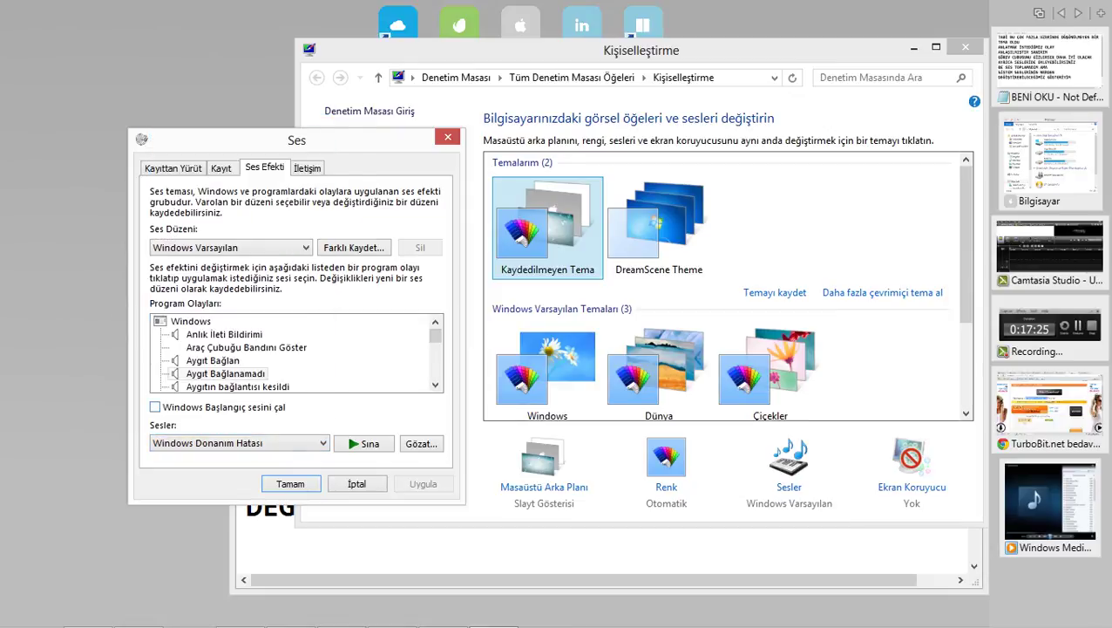
left_click(290, 483)
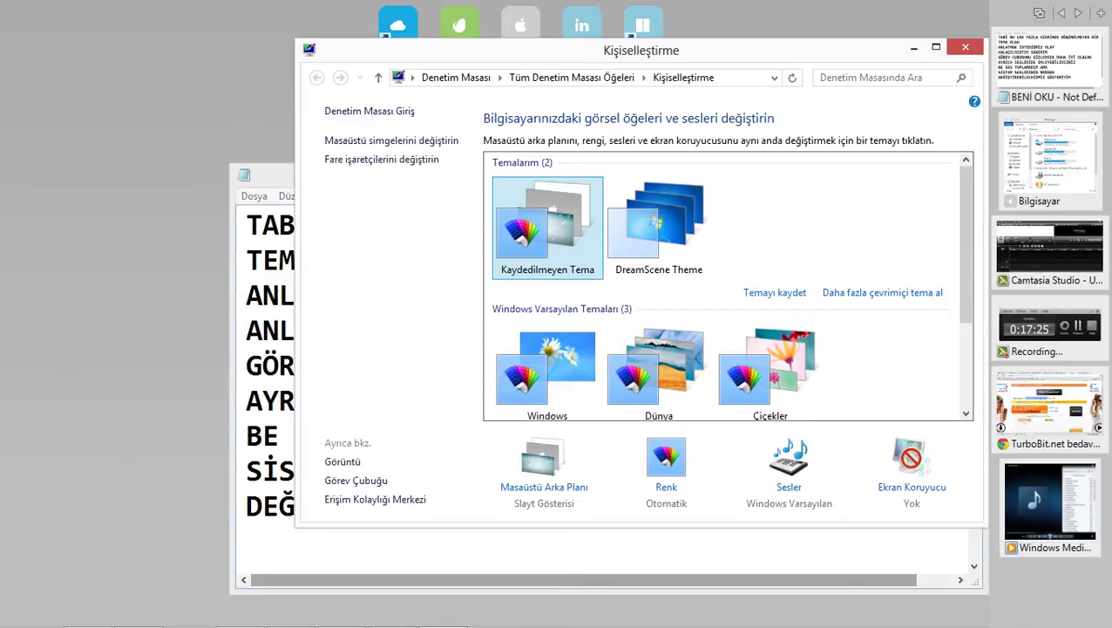
left_click(913, 46)
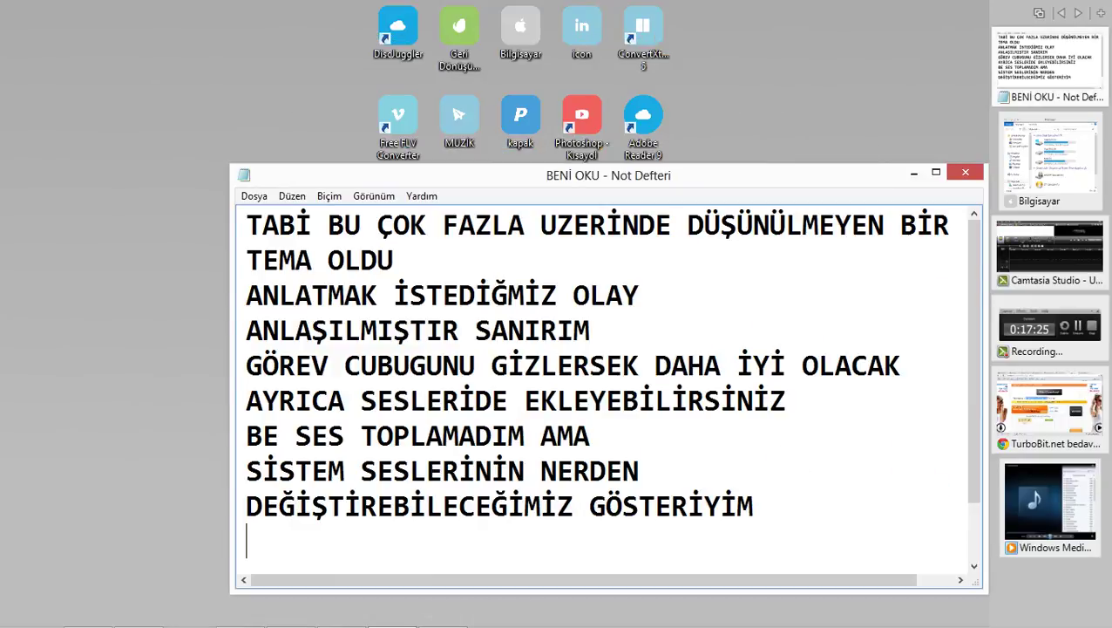
Step: Replace the BENİ OKU note's text with "BURAYA SES EKLEMEYİDE YAPABİLİRSİNİZ" and minimize the note
left_click_drag(753, 506, 246, 225)
type("BURAYA")
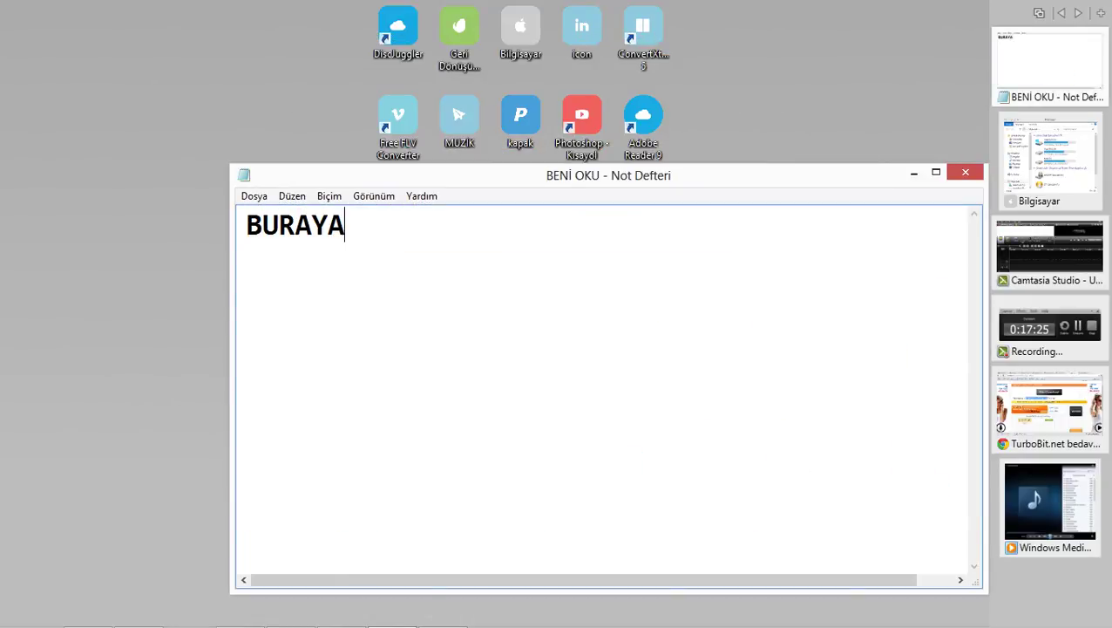
type(" SES EK")
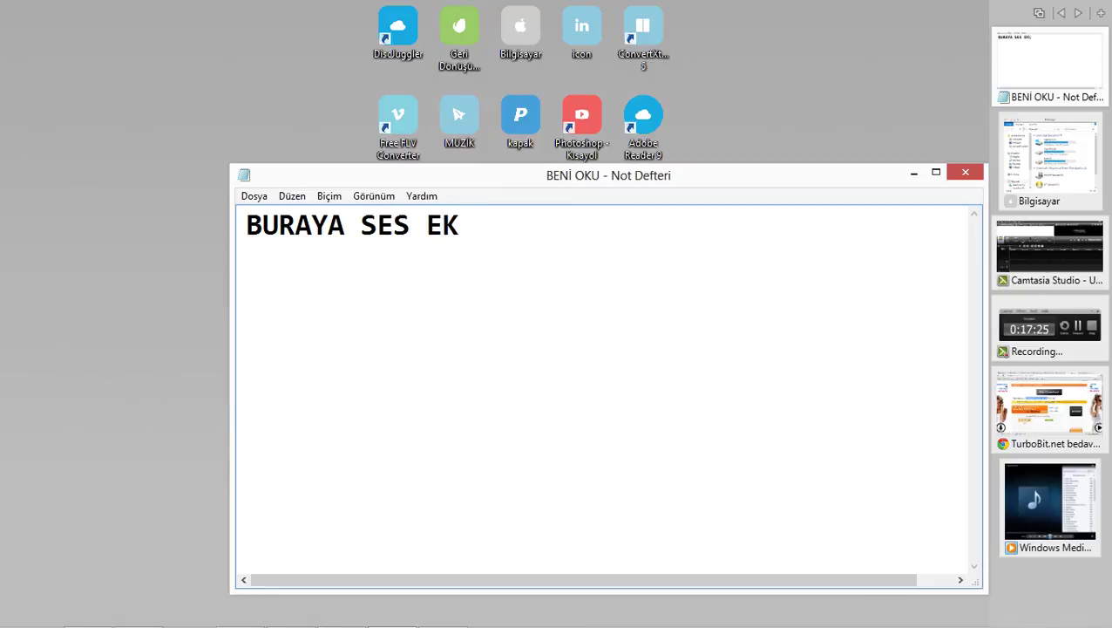
type("LEMEYİDE ")
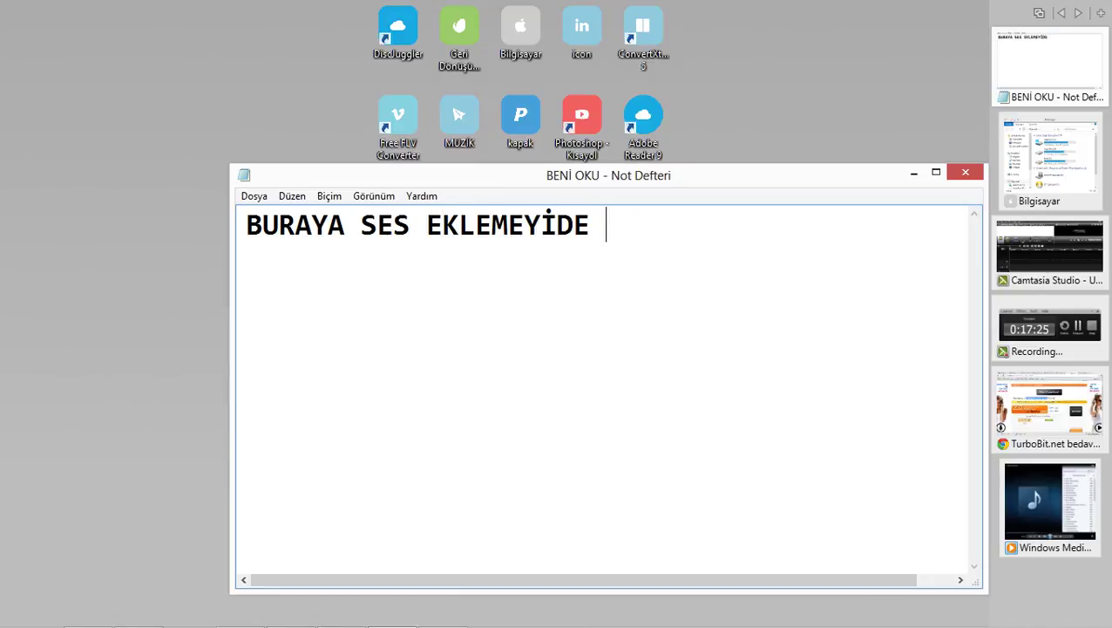
type("YAPABİLİR")
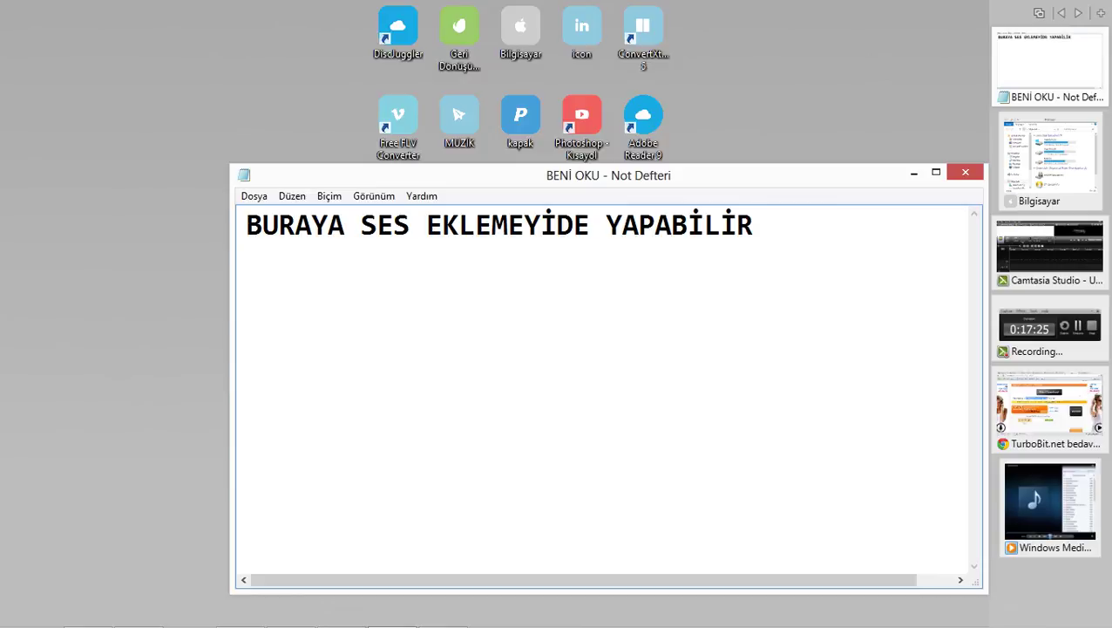
type("SİNİZ")
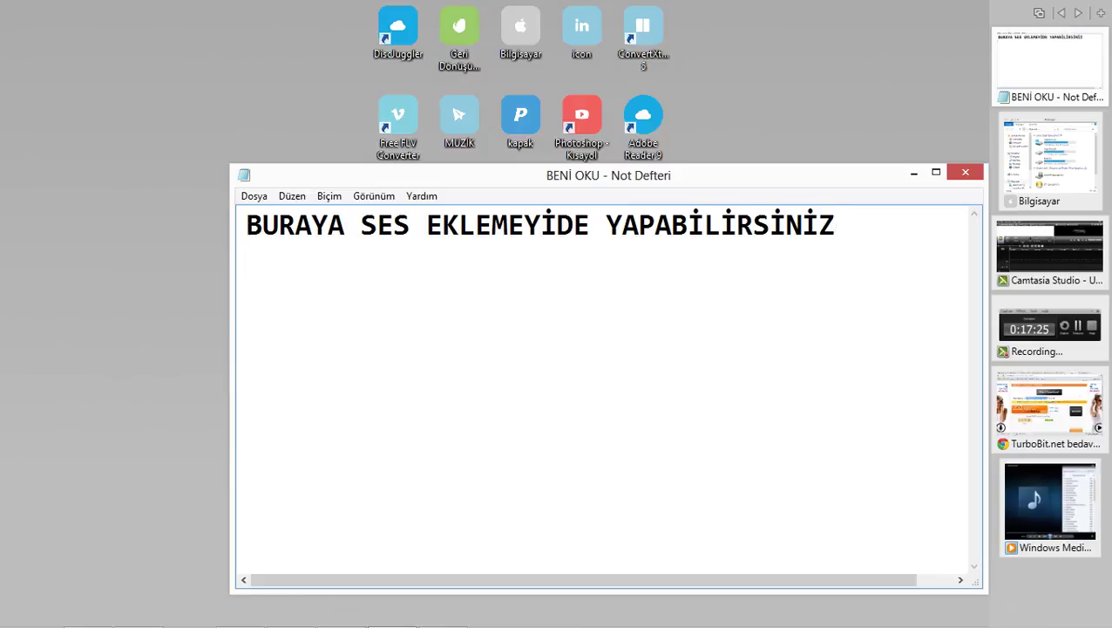
left_click(914, 171)
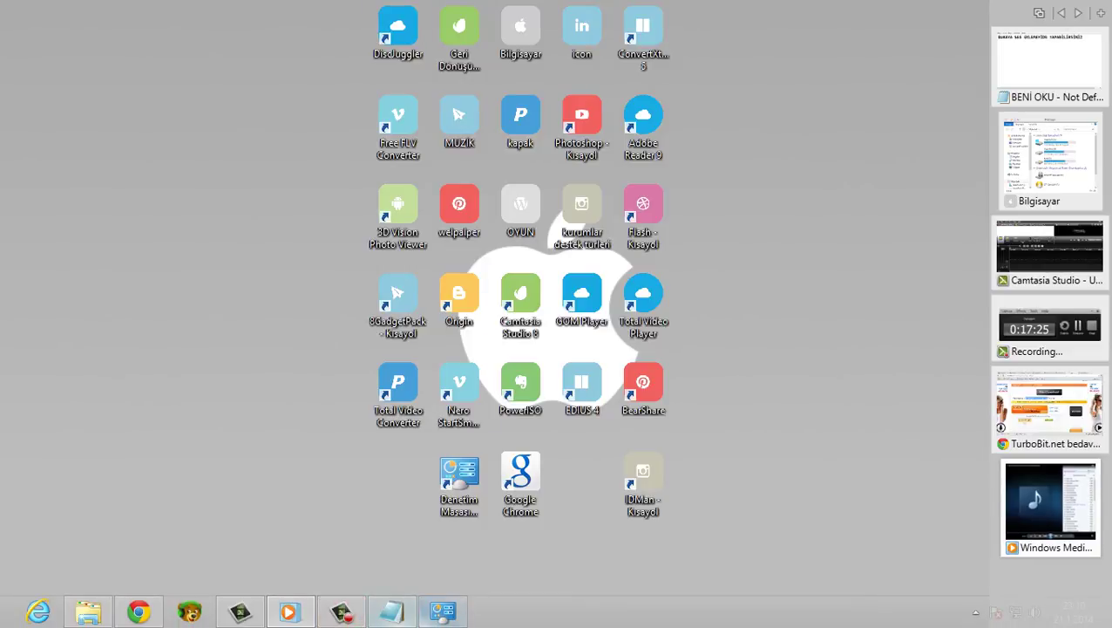
Step: Restore the BENİ OKU note and replace its text with "EVET İŞTE BÖYLE BİŞİ OLDU"
left_click(390, 619)
left_click_drag(837, 225, 246, 224)
type("EVET ")
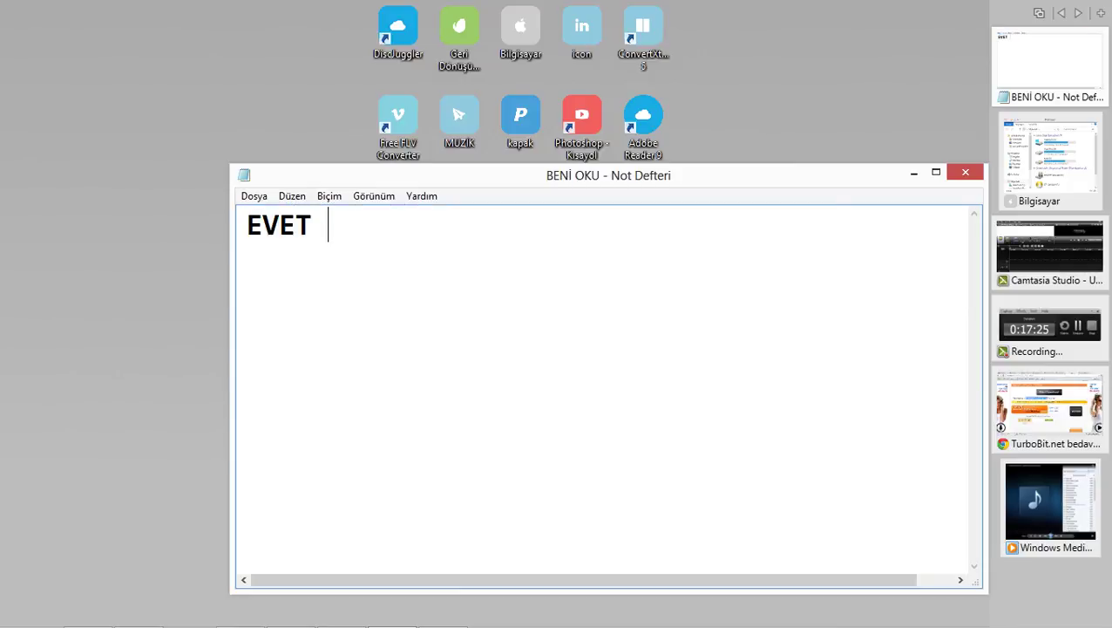
type("İŞTE BÖ")
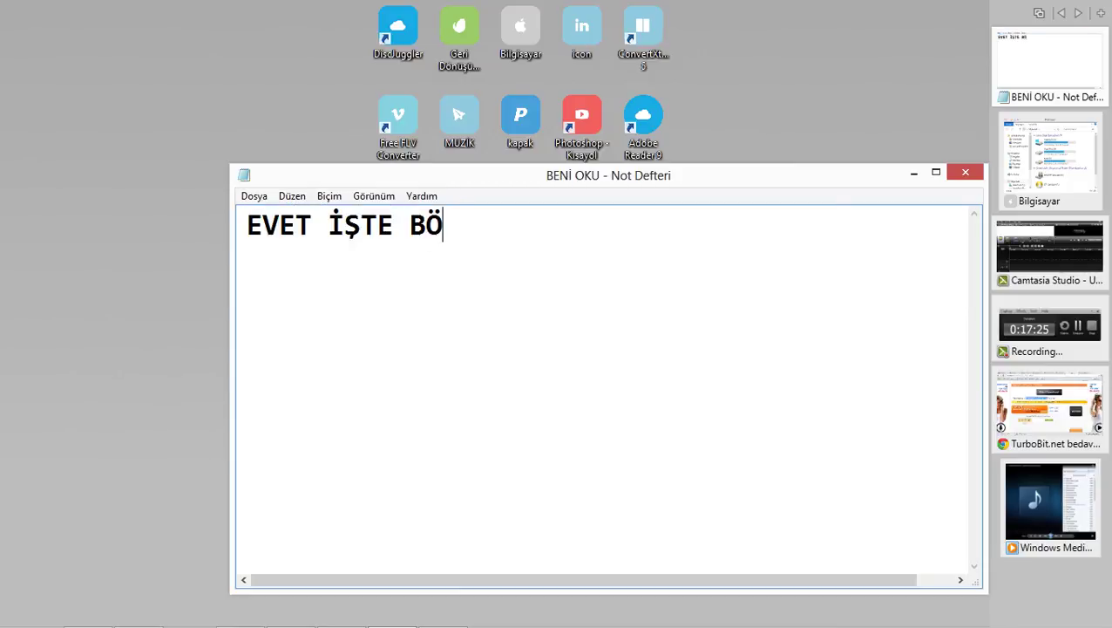
type("YLE BİŞİ OLDU")
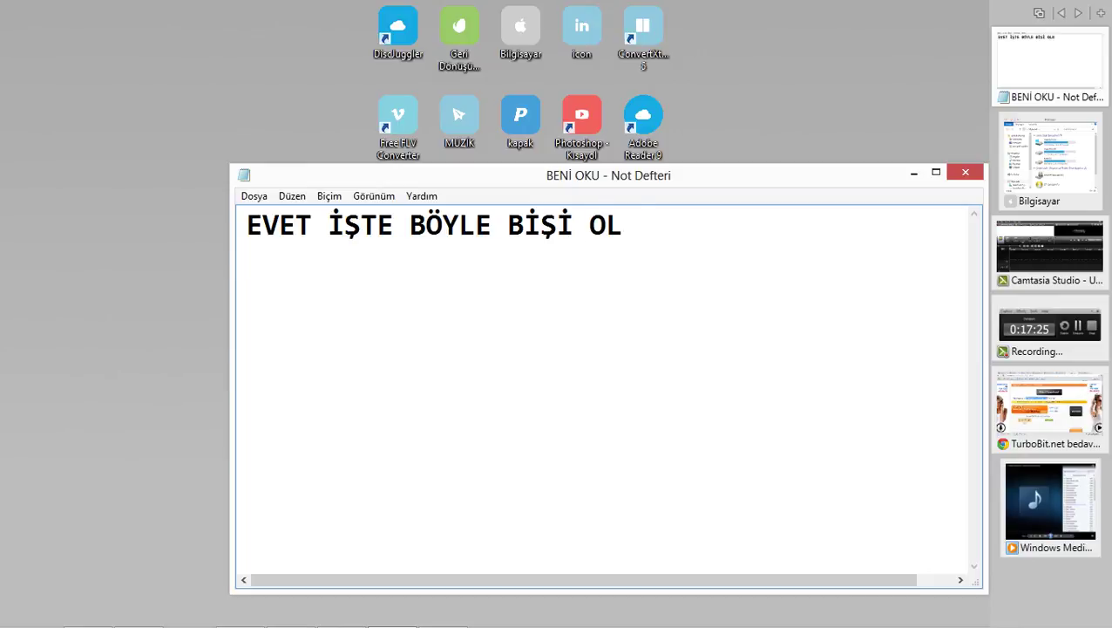
Step: Add the line "DENEMEKTEN KORKMAYIN GERİ DÖNÜŞÜ ÇOK KOLAY" to the BENİ OKU note and start another line with "NE"
key("Return")
type("DENEMEKTEN")
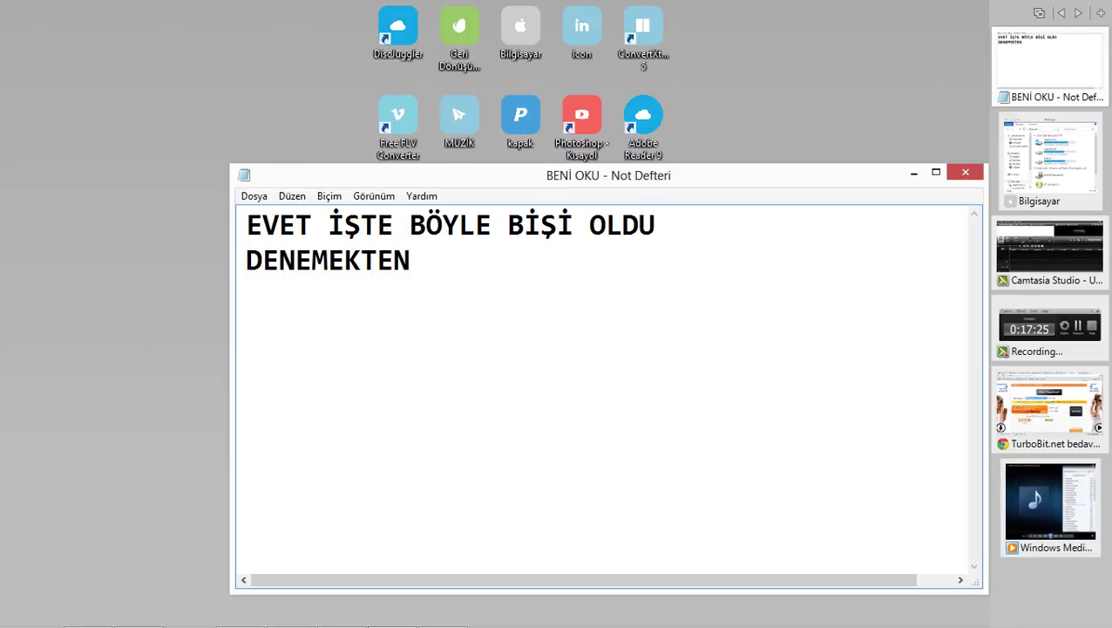
type(" KORKMAYIN ")
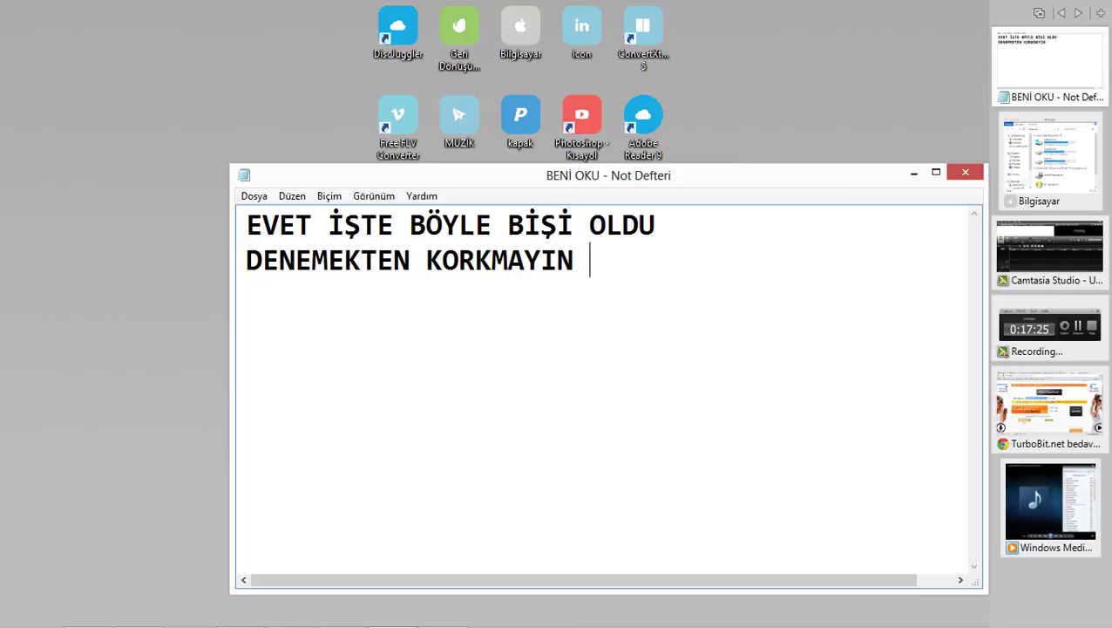
type("GERİ DÖN")
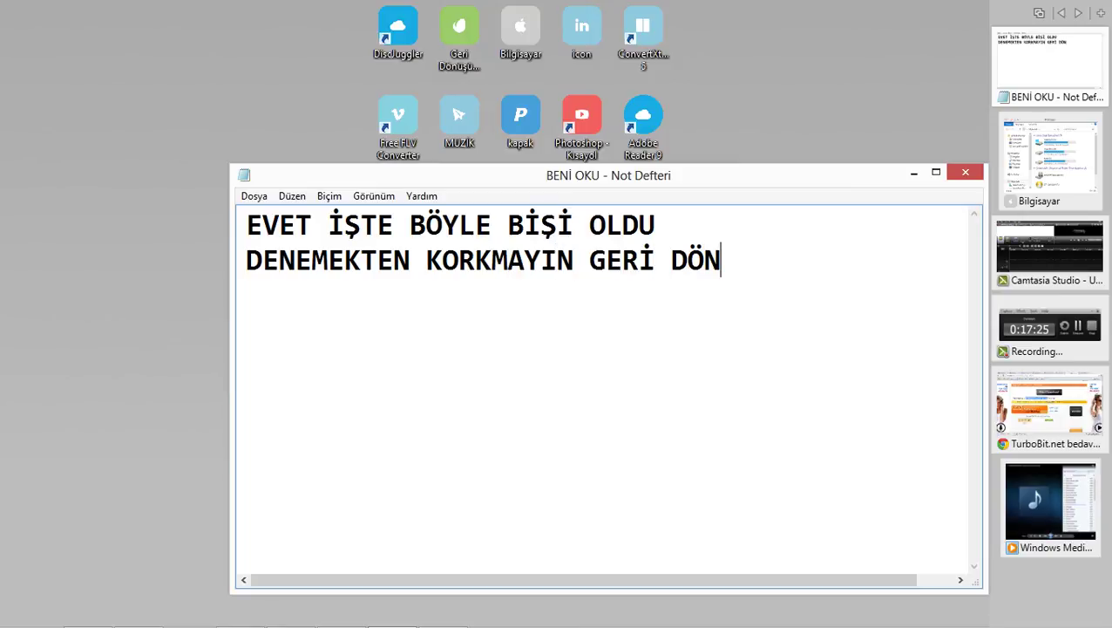
type("ÜŞÜ ÇOK")
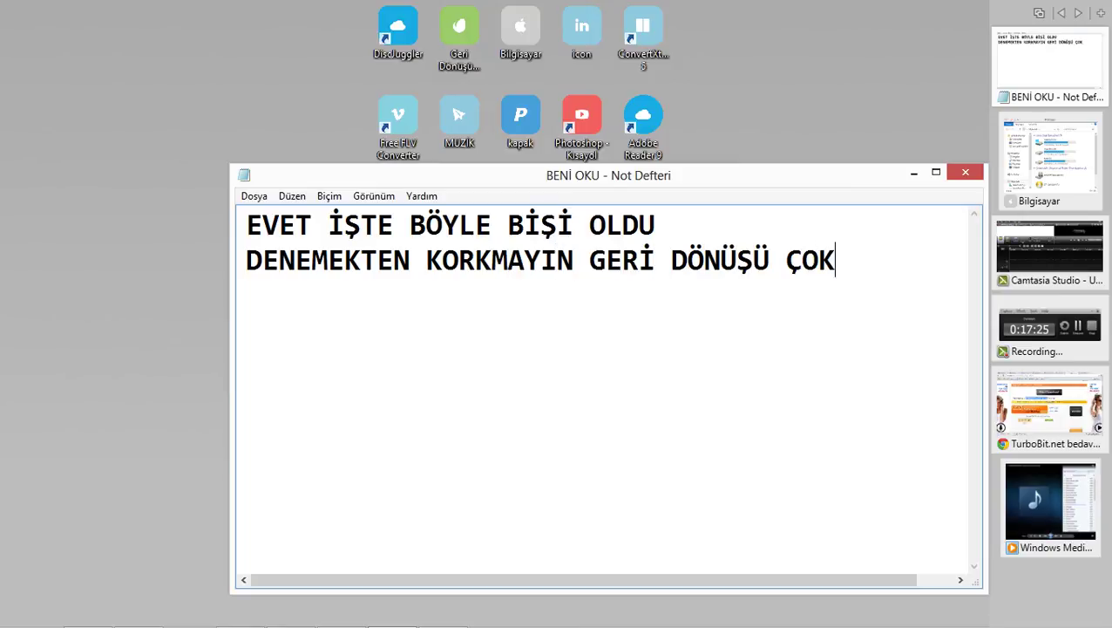
type(" KOLAY NE")
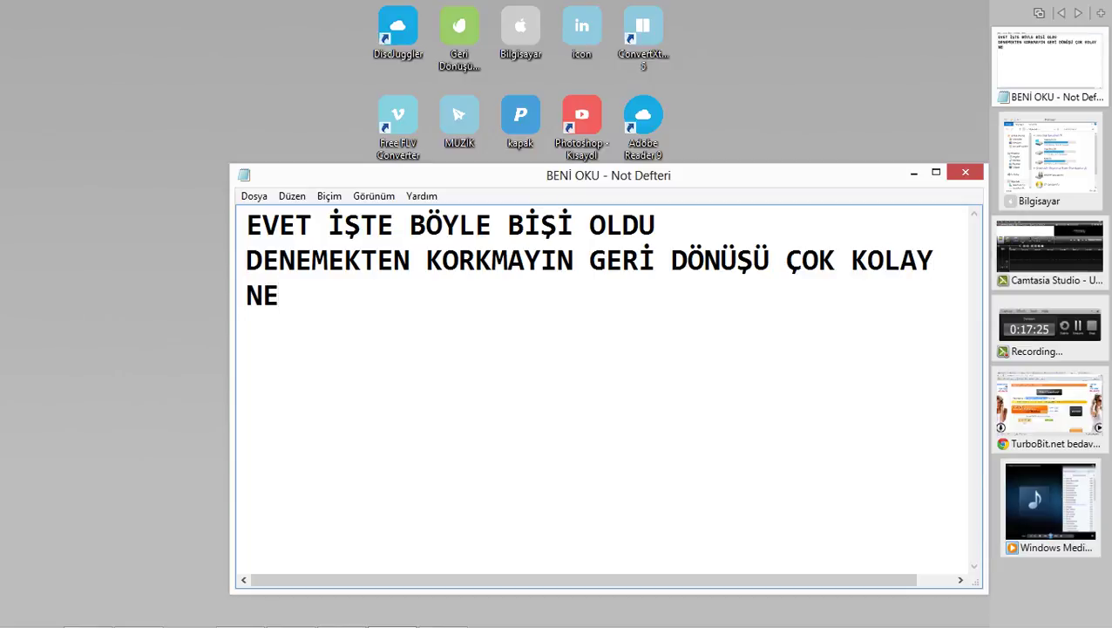
Step: Complete the note's third line as "NE KADAR YARATICI OLURSANIZ" and add the line "VE UYUMLU RESİM İKON BULURSANIZ"
type(" KADAR YARAT")
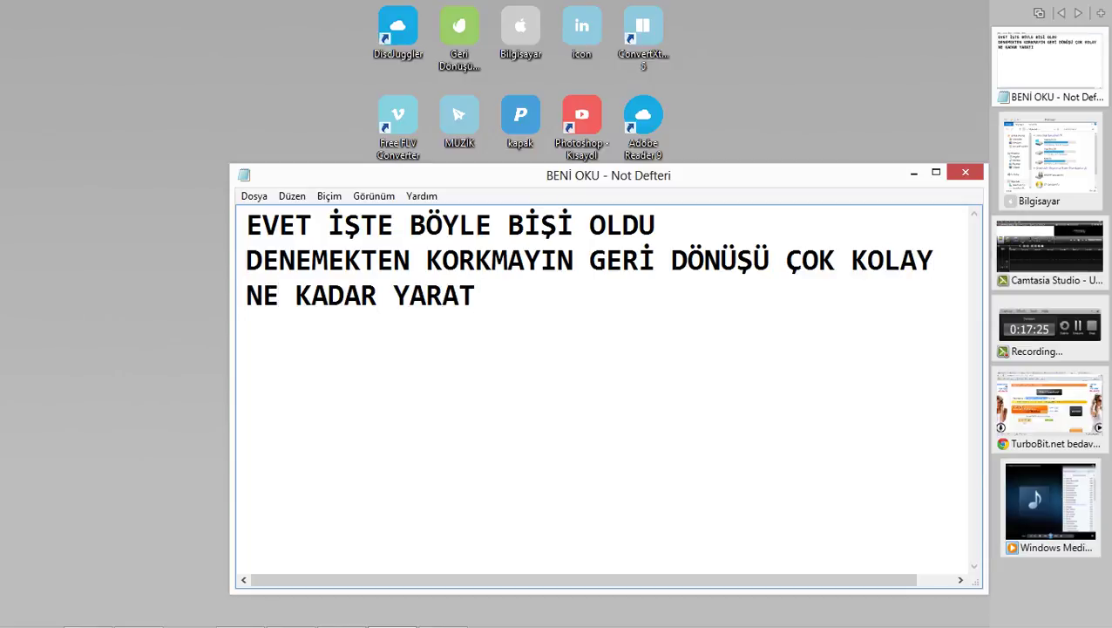
type("ICI OLURS")
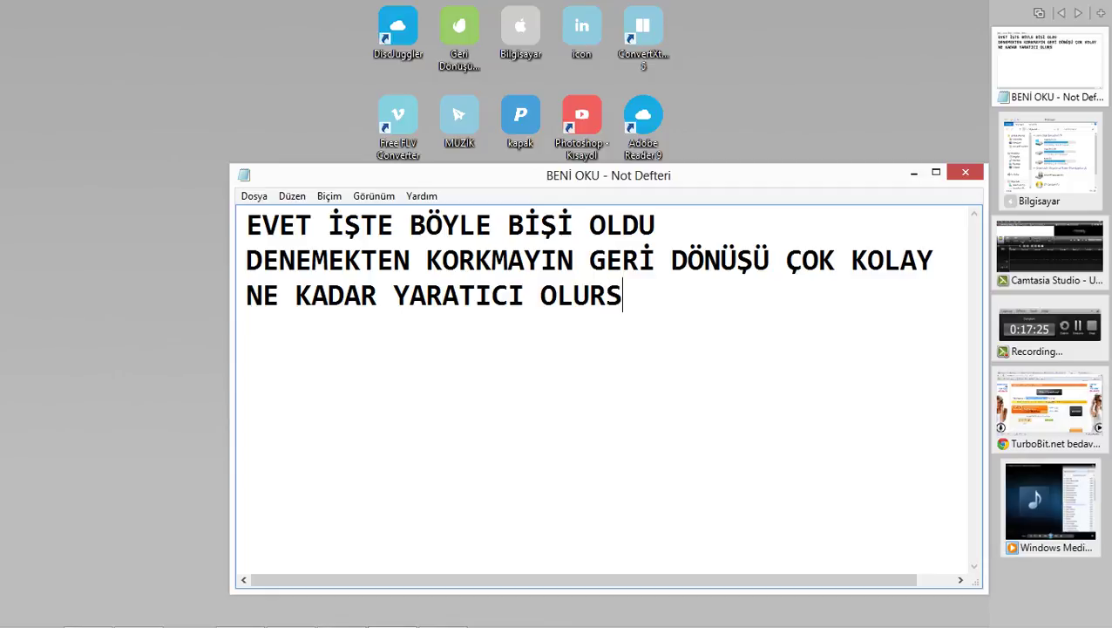
type("ANIZ V")
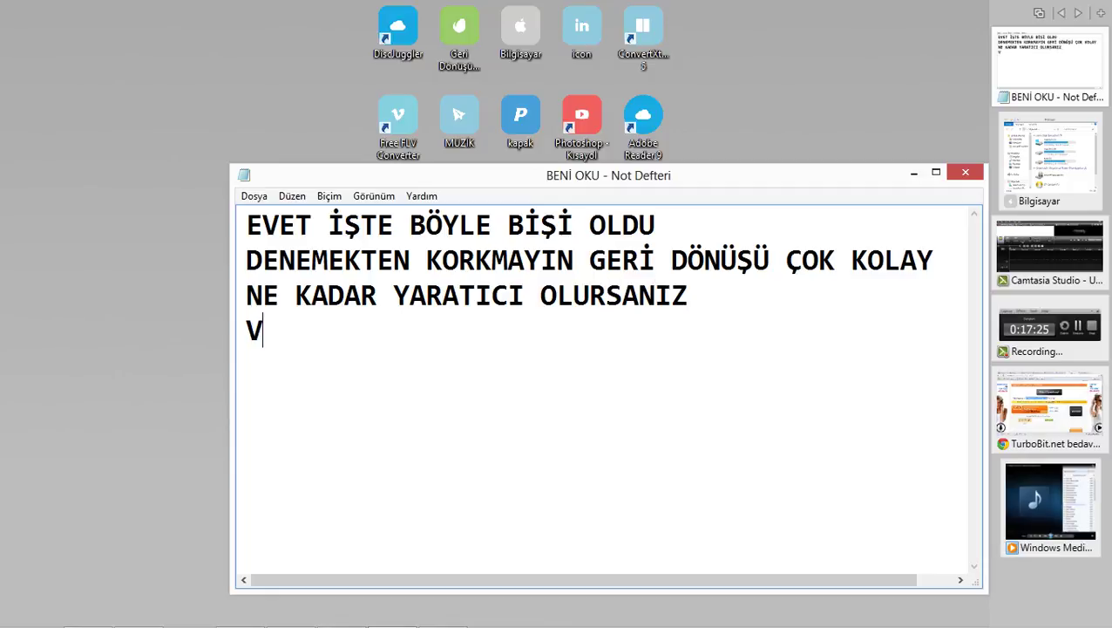
type("E UYUMLU")
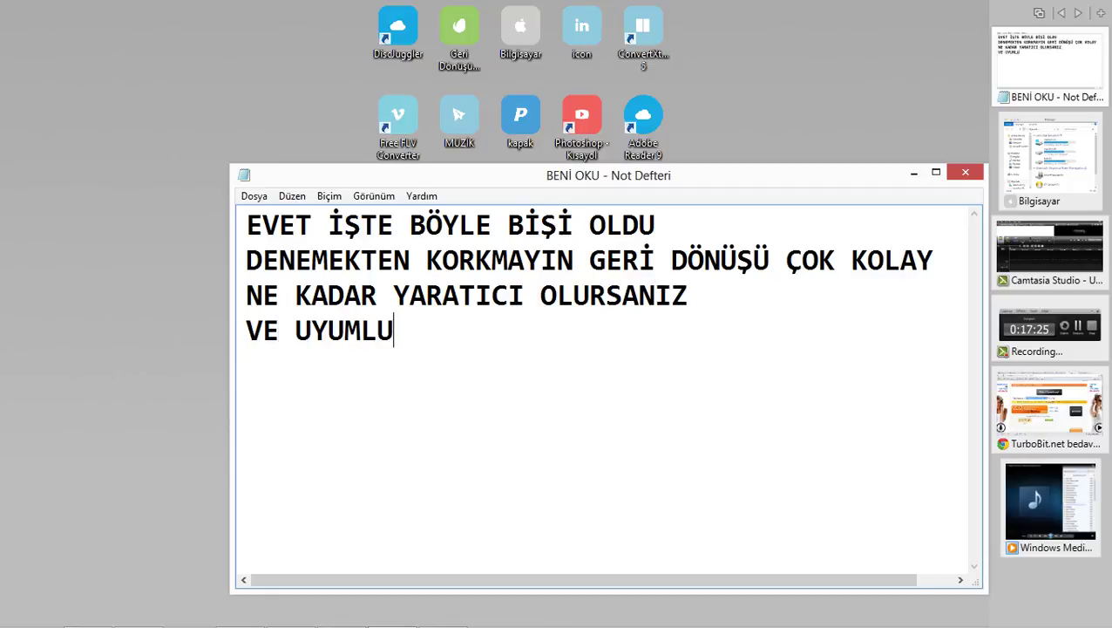
type(" RESİM İ")
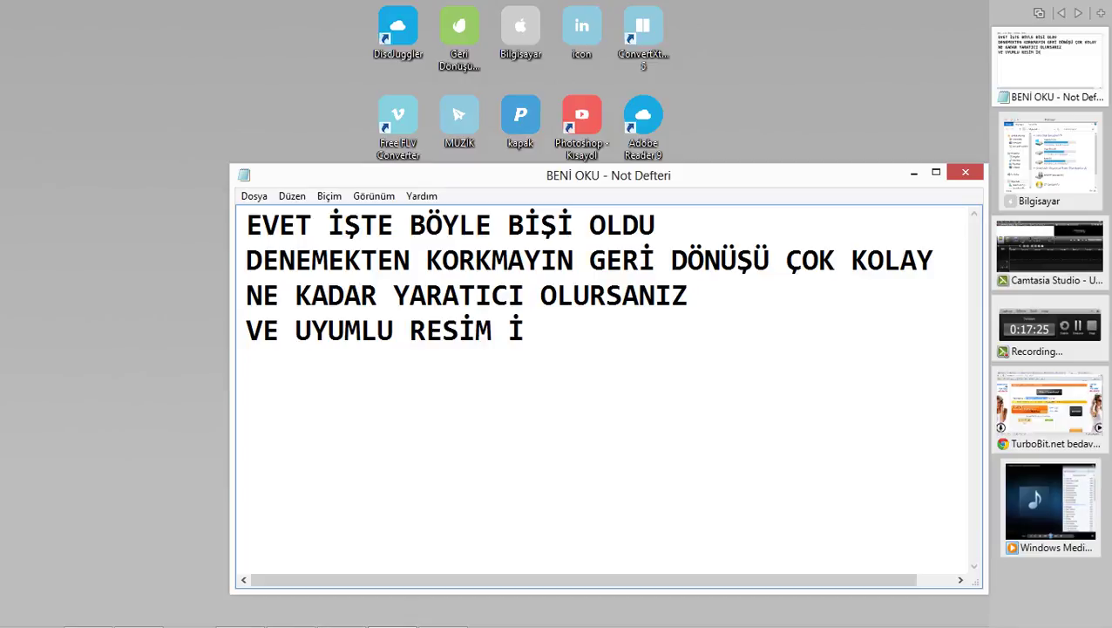
type("KON BULURSANIZ")
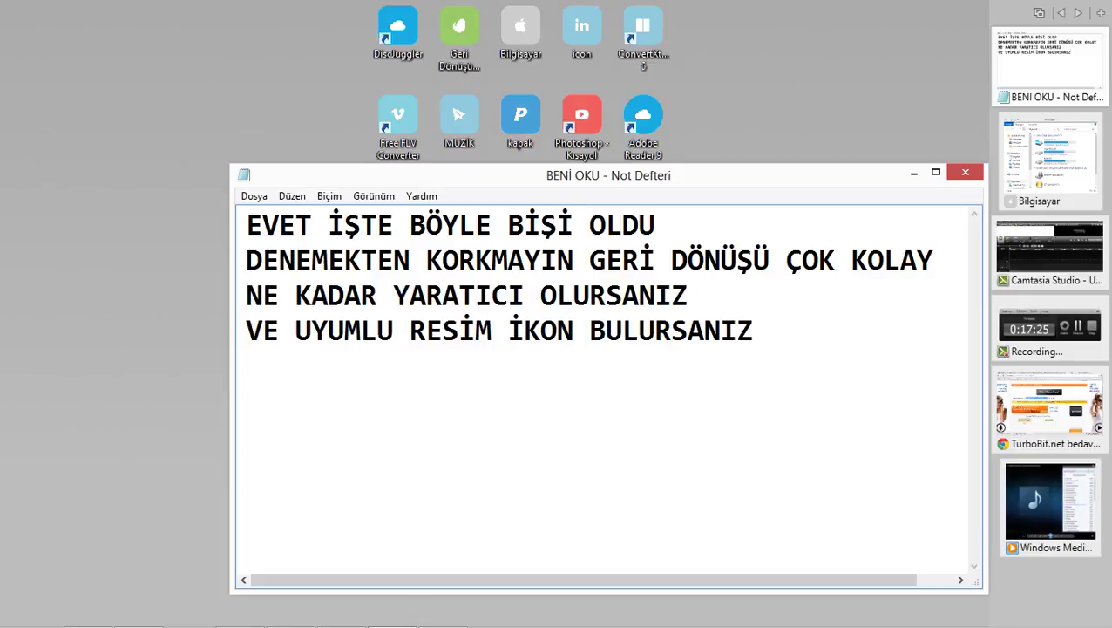
Step: Add the line "O KADAR GÜZEL TEMANIZ OLUR" below the text in the note
key("Return")
type("O K")
type("ADAR GÜZEL TEA")
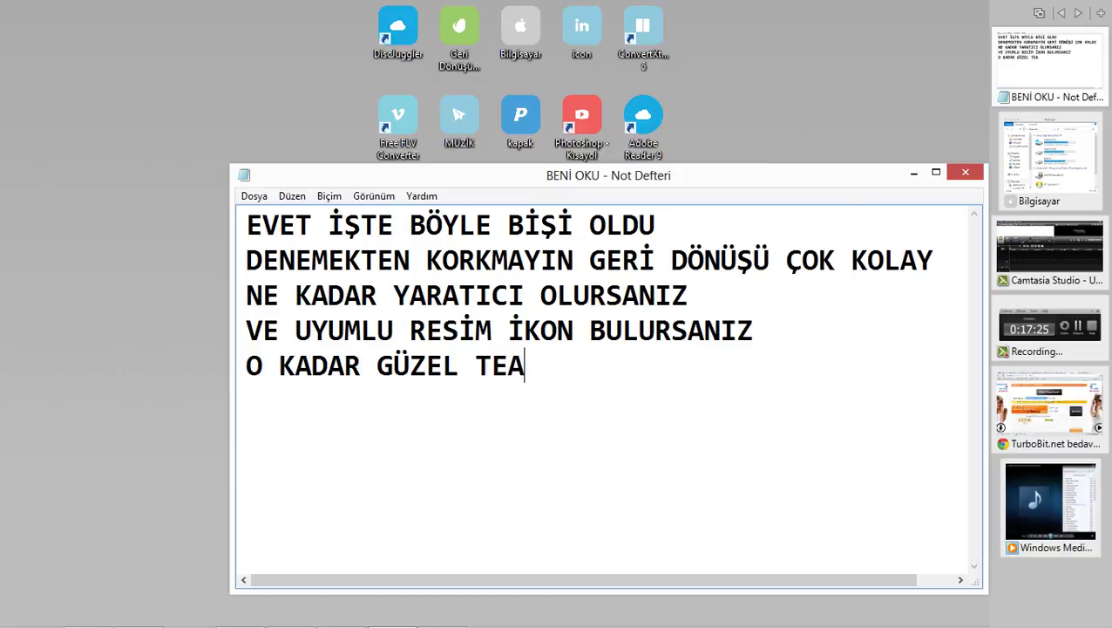
key("BackSpace")
type("MANIZ OLUR")
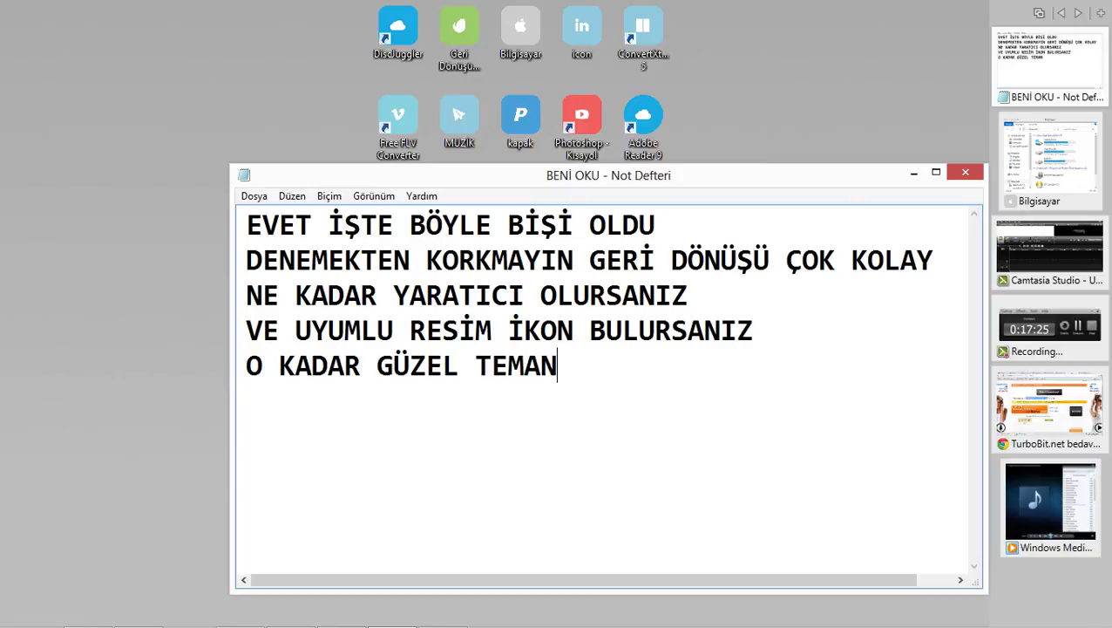
key("Return")
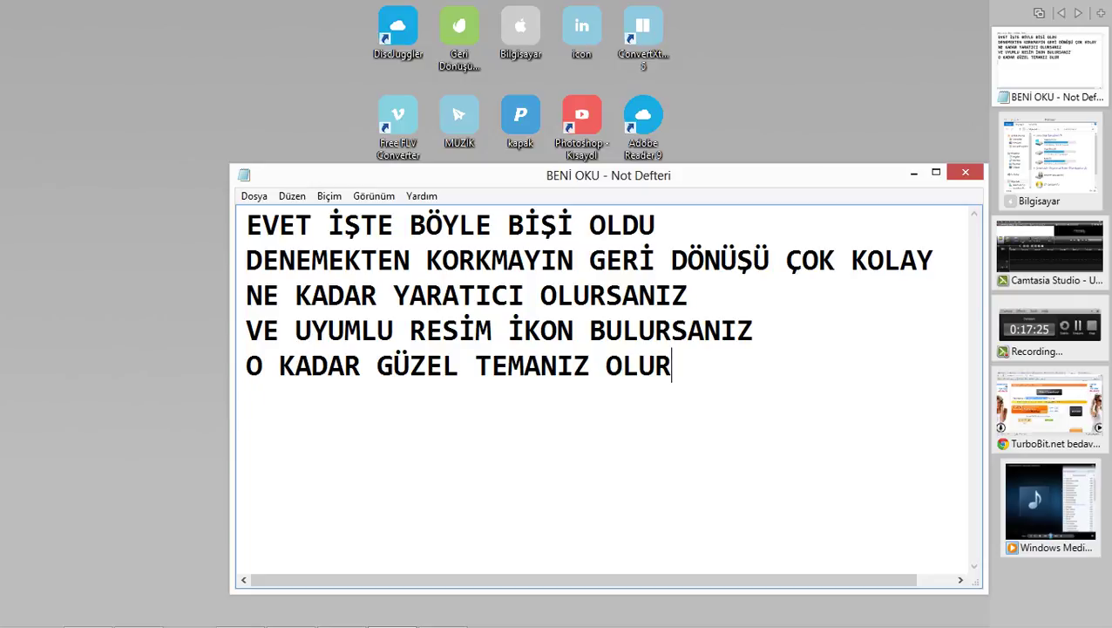
Step: Add the line "ŞİMDİ BEN TEMAYI DEĞİŞTİRİCEM AMA" to the note, start a new line, and minimize the note
key("Return")
type("ŞİMDİ")
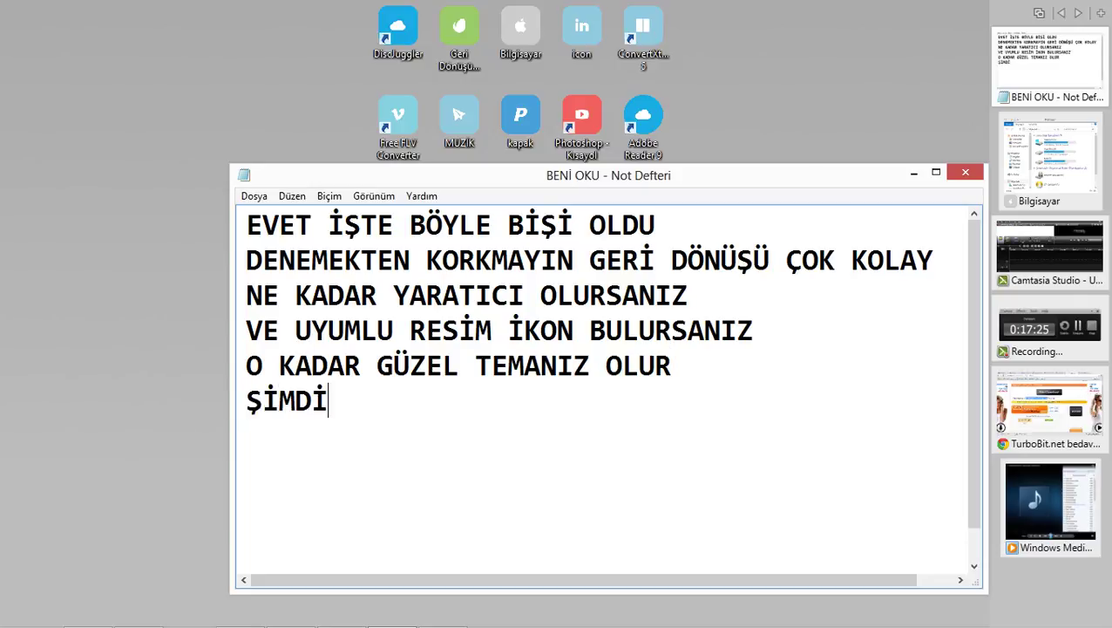
type(" BEN TEMAYI")
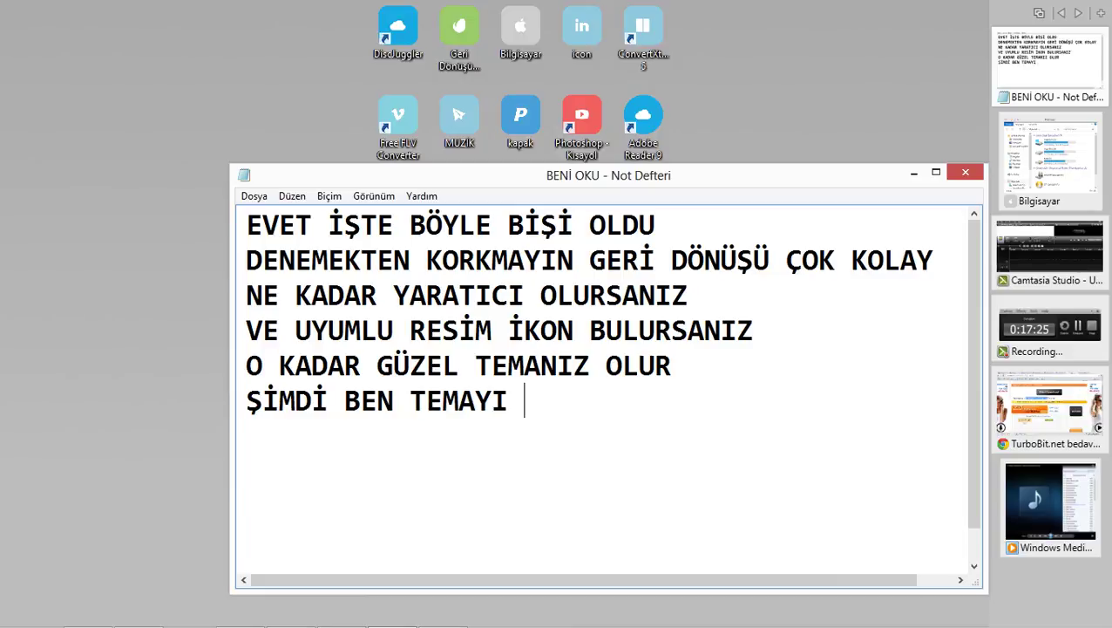
type(" DEĞİŞTİRİC")
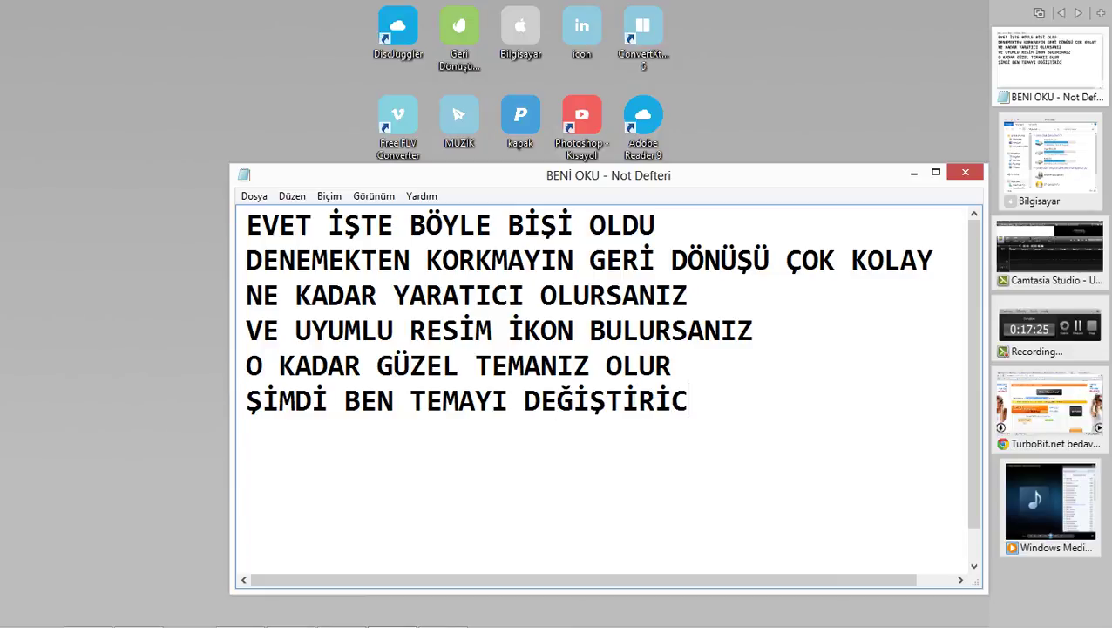
type("EM AMA")
key("Return")
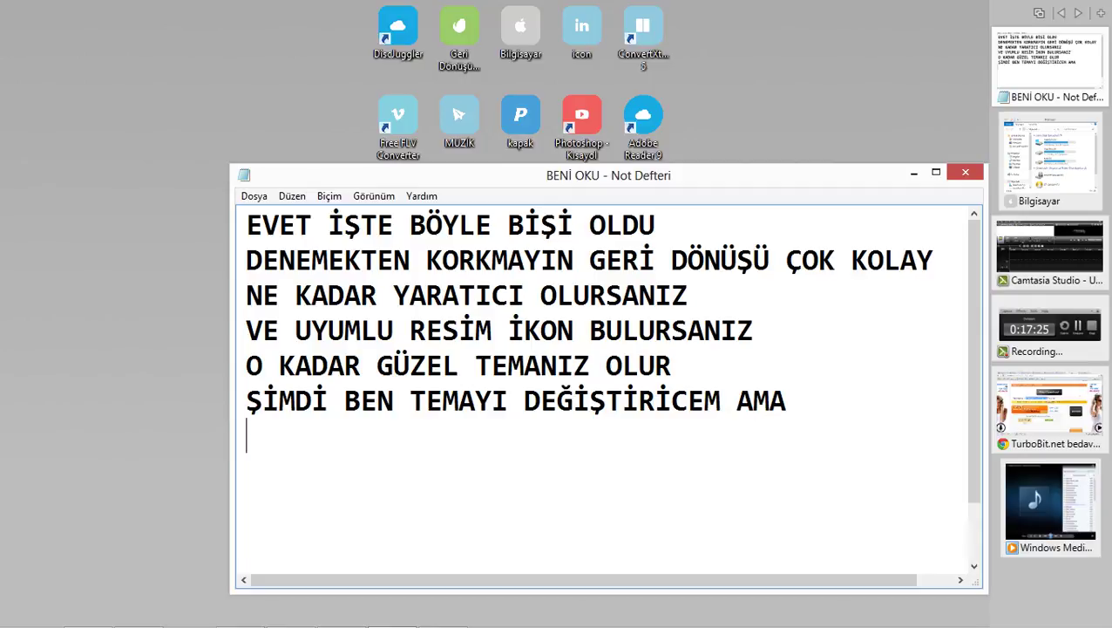
left_click(914, 172)
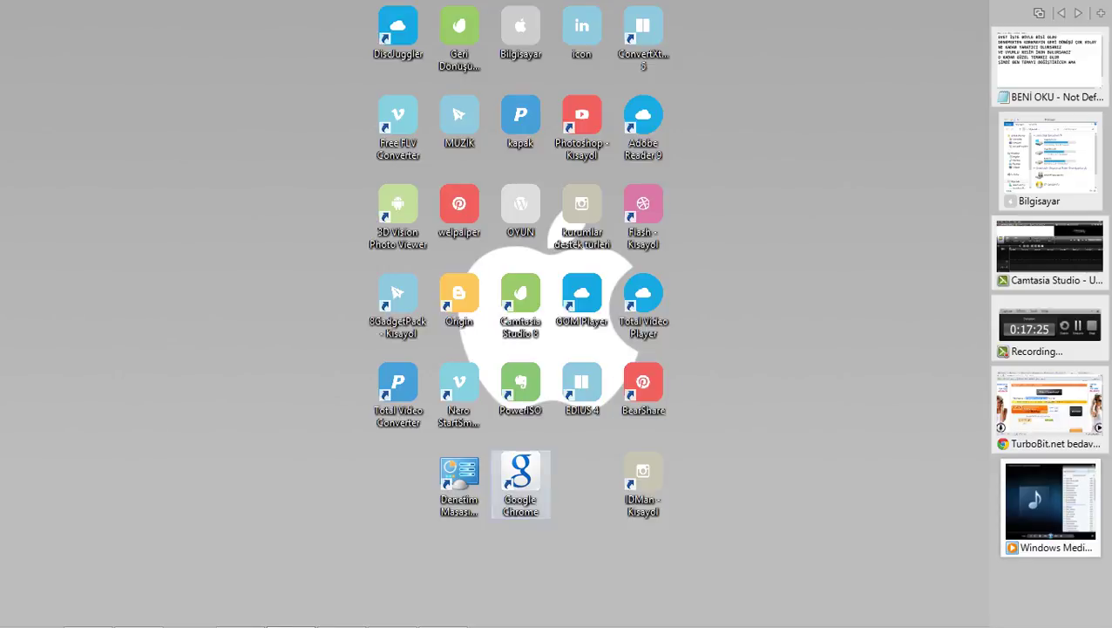
Step: Restore the BENİ OKU note and add the lines "HİÇ DEĞİŞTİRESİM YOK" and "DÜZELTMEYİDE ANLATIYIM"
mouse_move(444, 617)
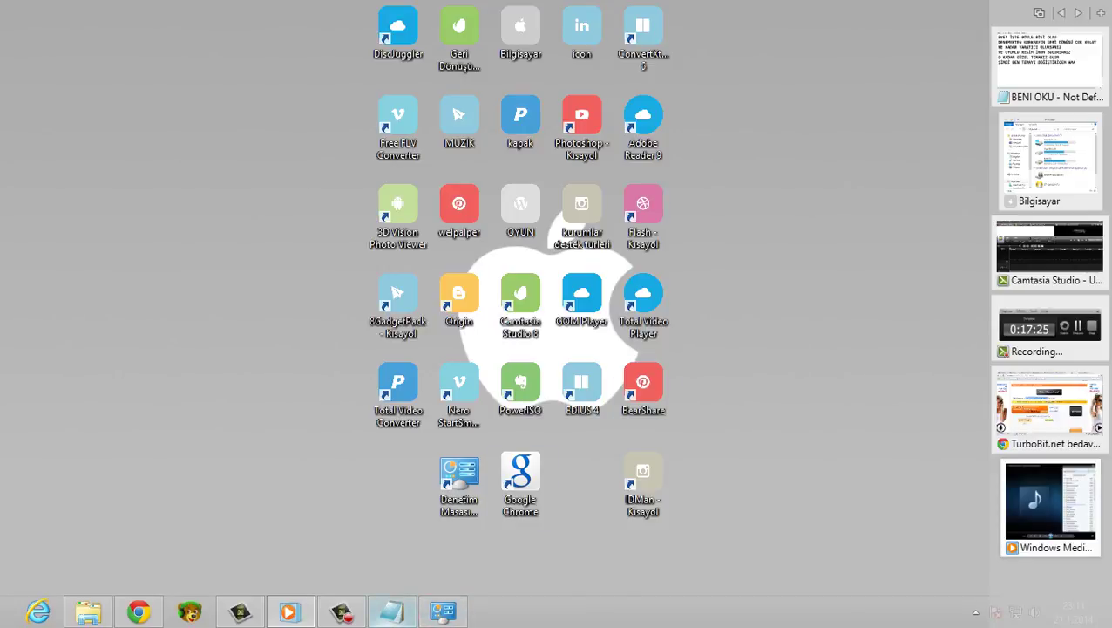
left_click(391, 612)
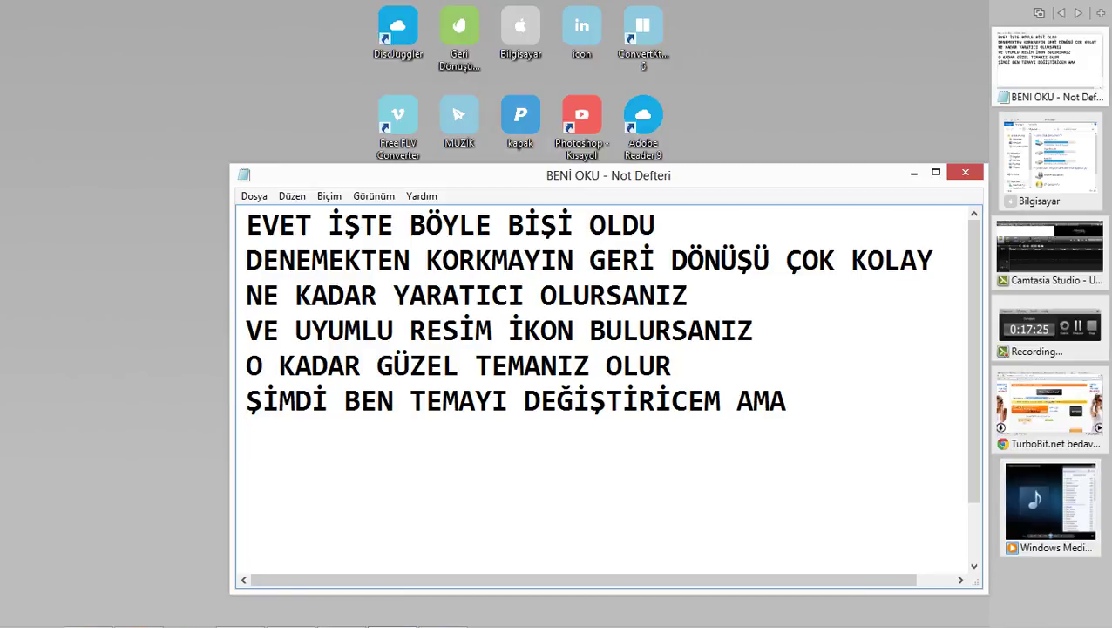
type("HİÇ DEĞİ")
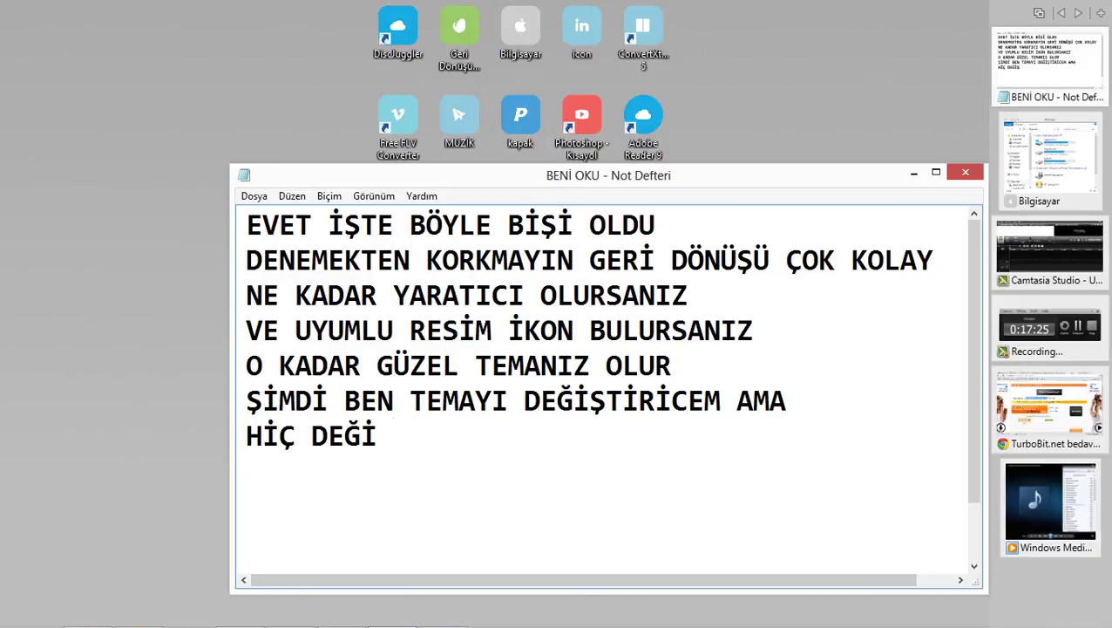
type("ŞTİRESİM YOK")
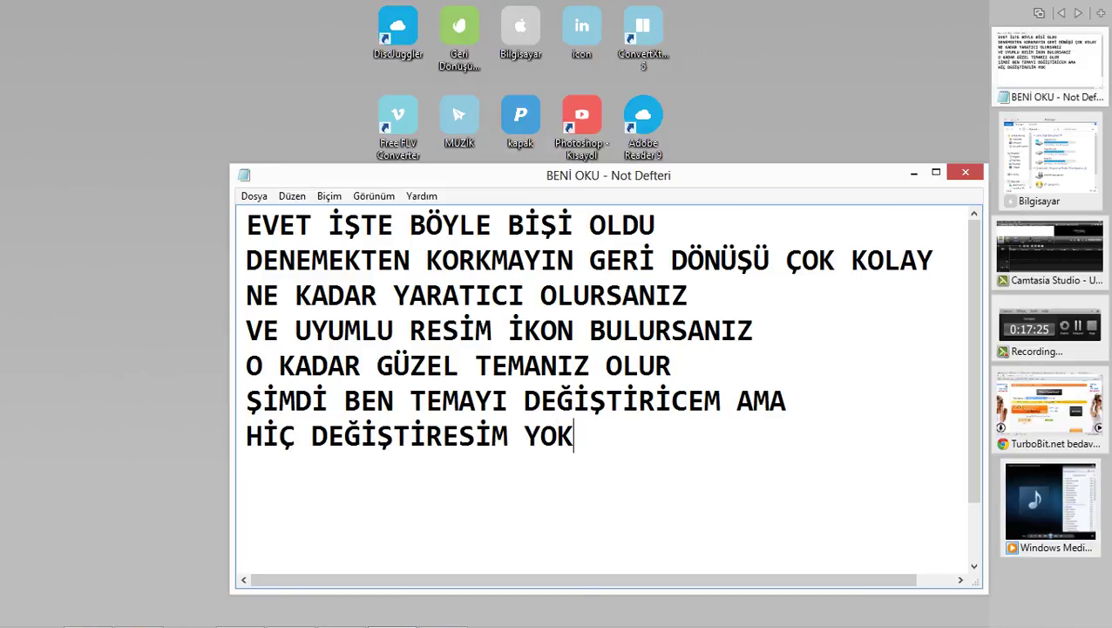
key("Return")
type("DÜZELTMEY")
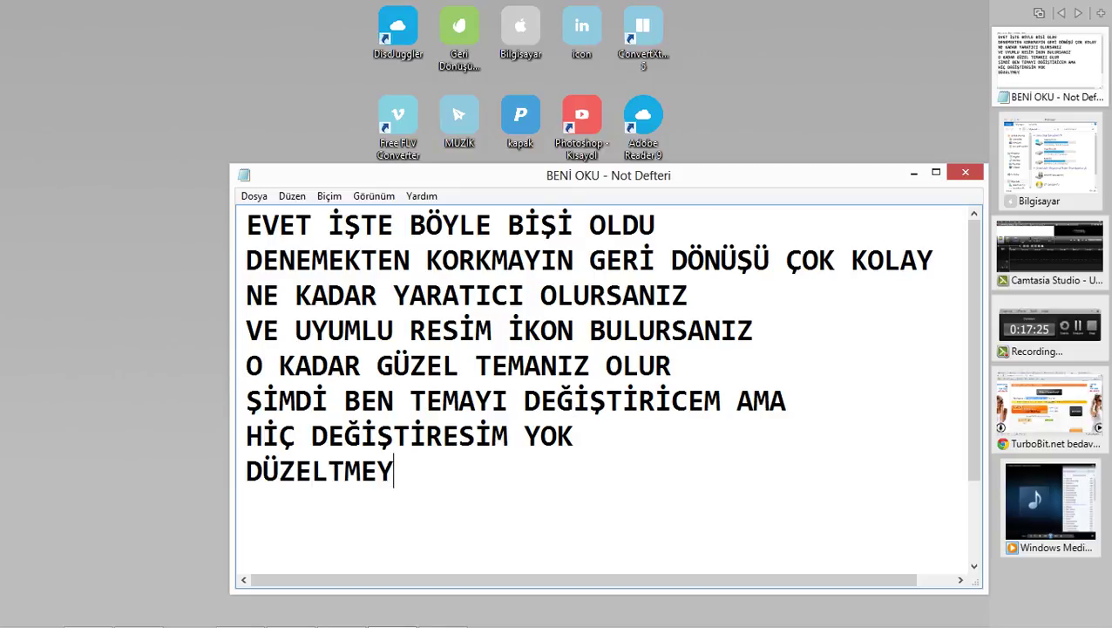
type("İDE ANLAT")
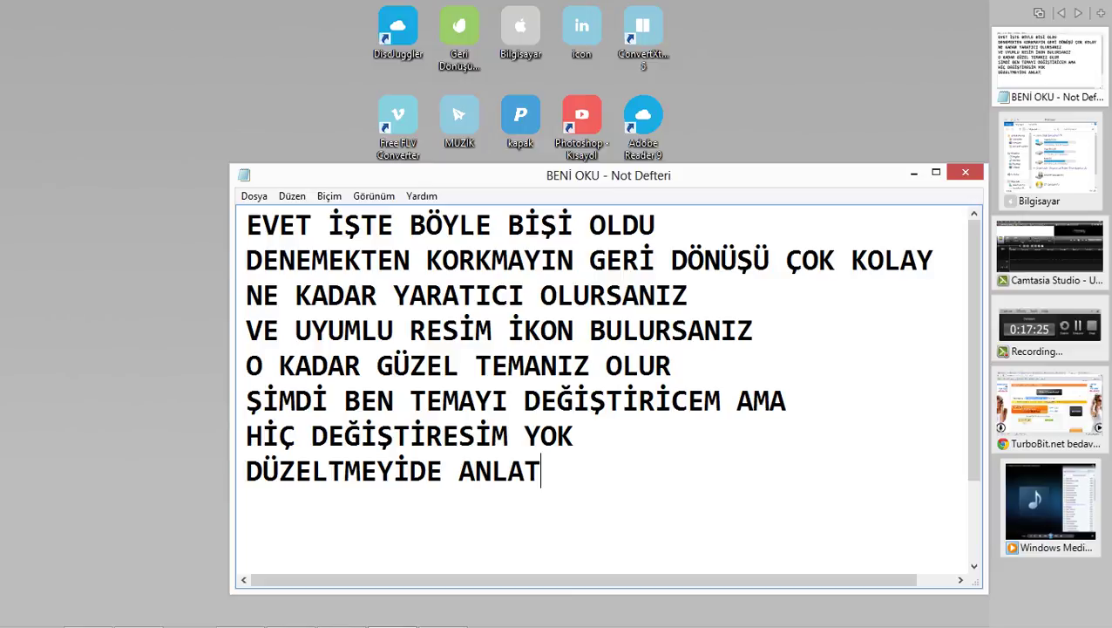
type("IYIM")
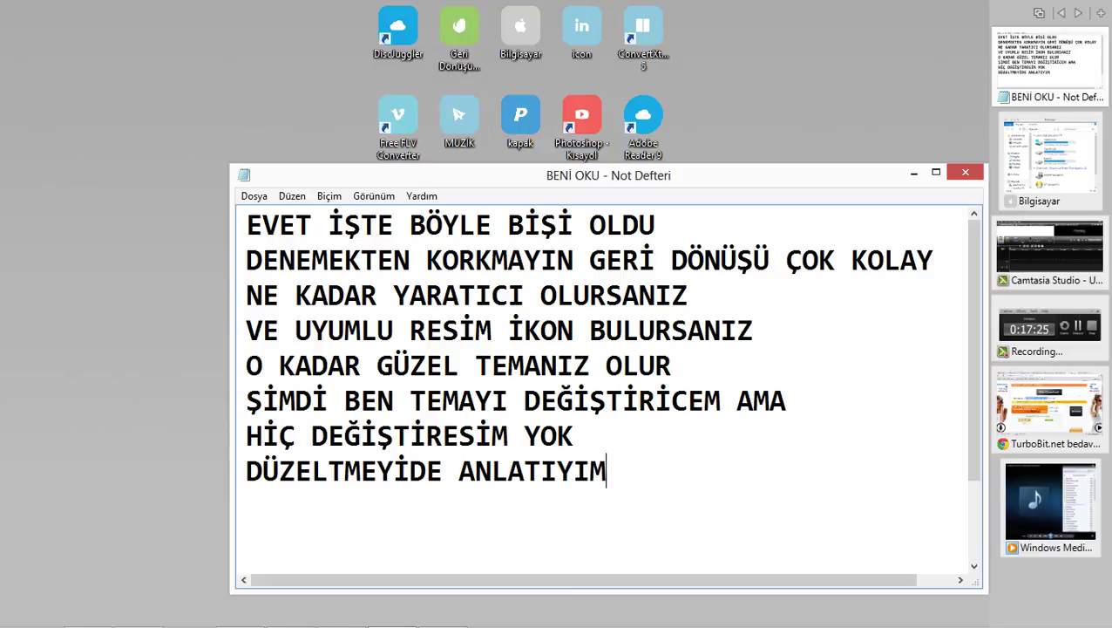
Step: Add the line "SONRA BEN YAPARIM" at the end of the note and minimize the note
key("Return")
type("SON")
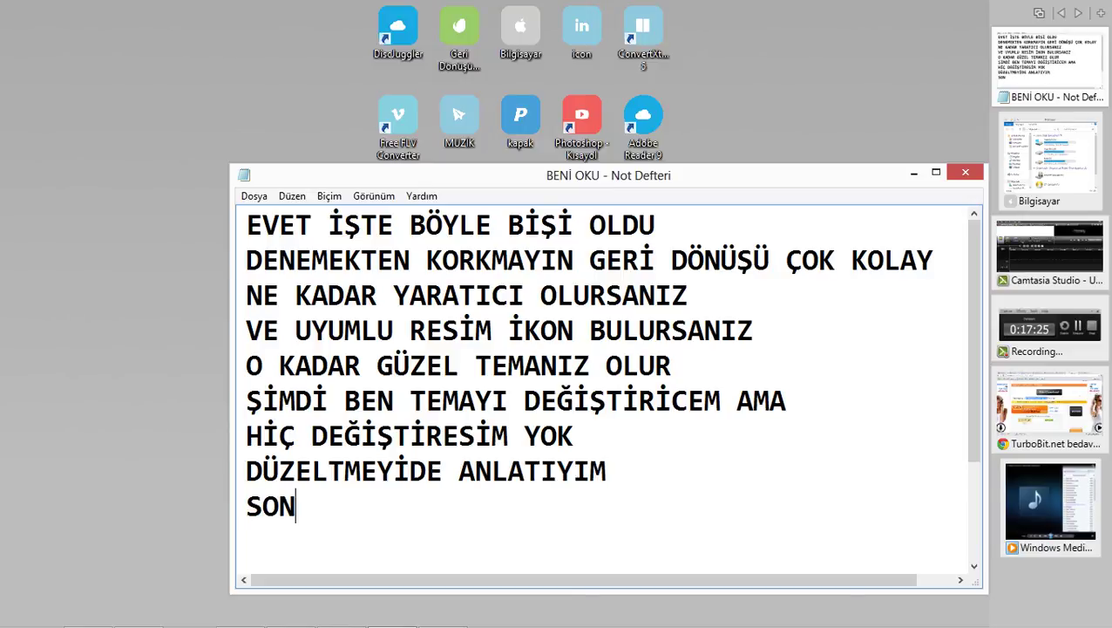
type("RA BEN YAPARIM")
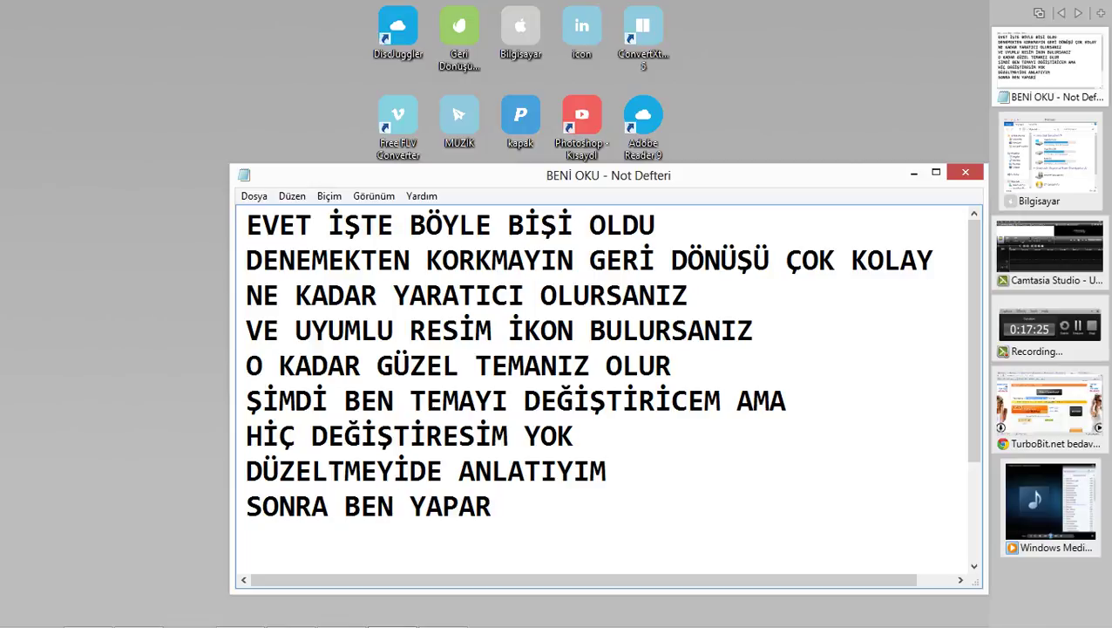
key("Return")
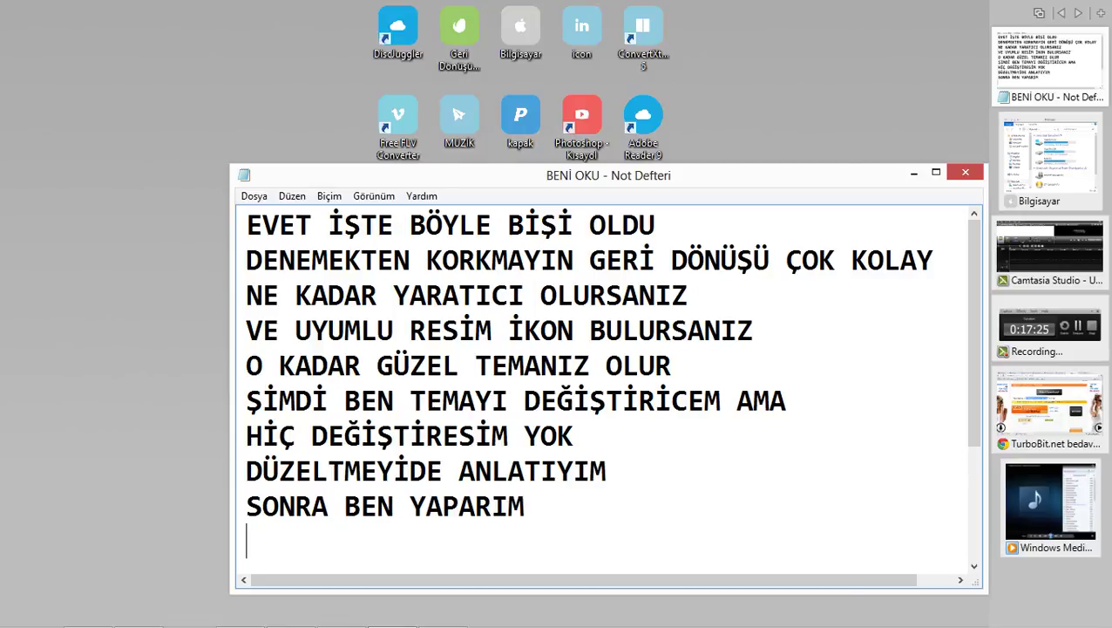
left_click(913, 172)
Step: Turn off automatic hiding of the taskbar (Görev çubuğunu otomatik olarak gizle) in its properties and apply the change
right_click(647, 612)
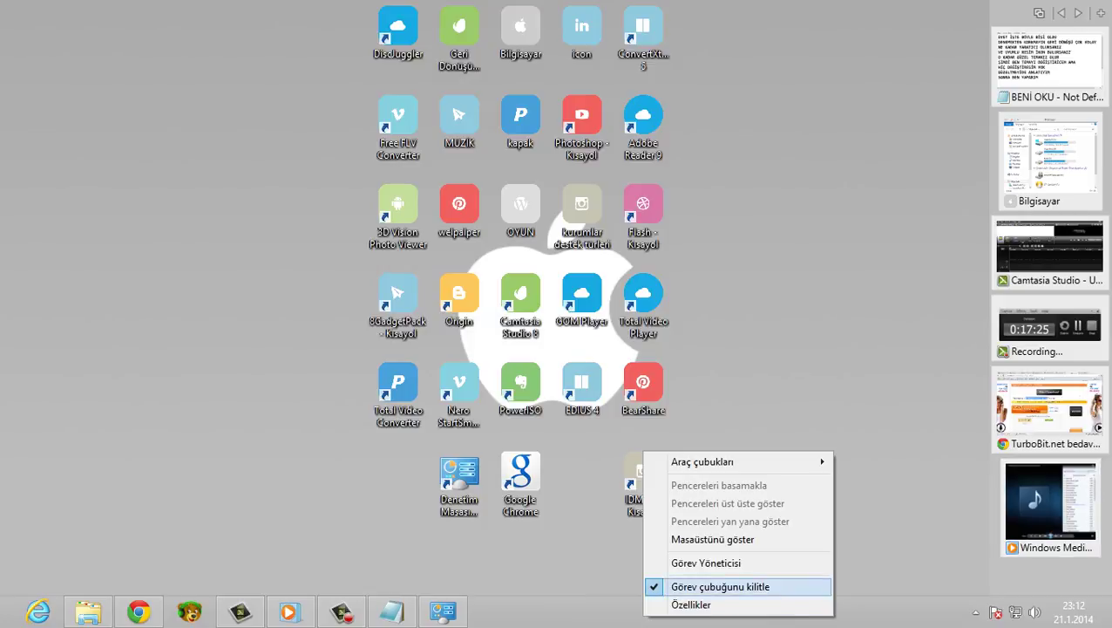
left_click(691, 604)
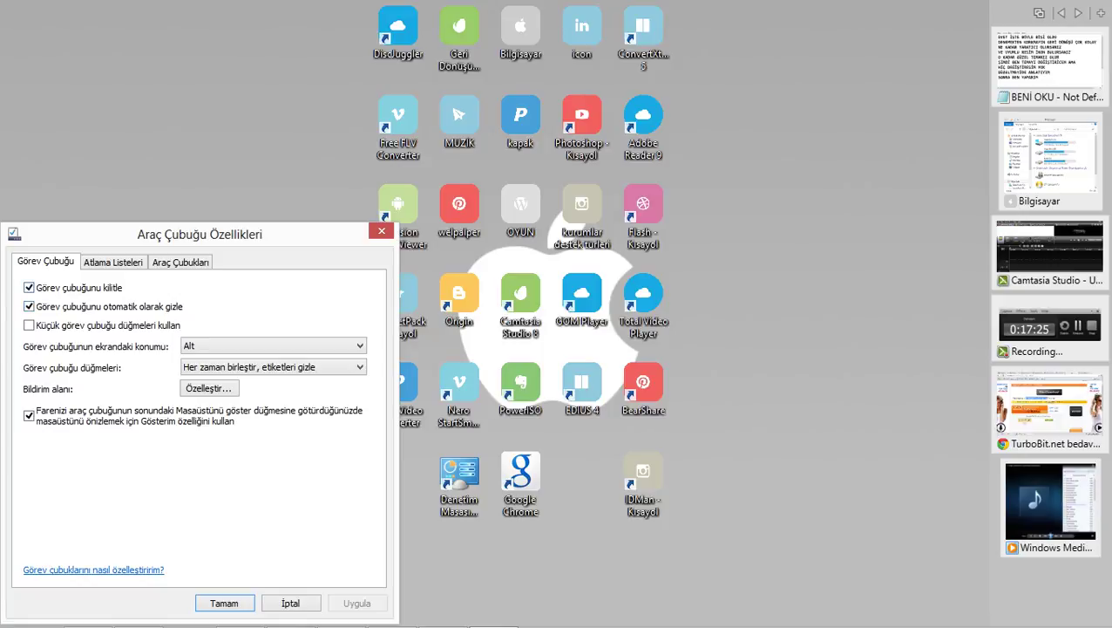
left_click(30, 306)
left_click(358, 603)
left_click(224, 573)
Step: Apply the default Windows theme from the desktop's Kişiselleştirme settings and minimize that window
right_click(616, 313)
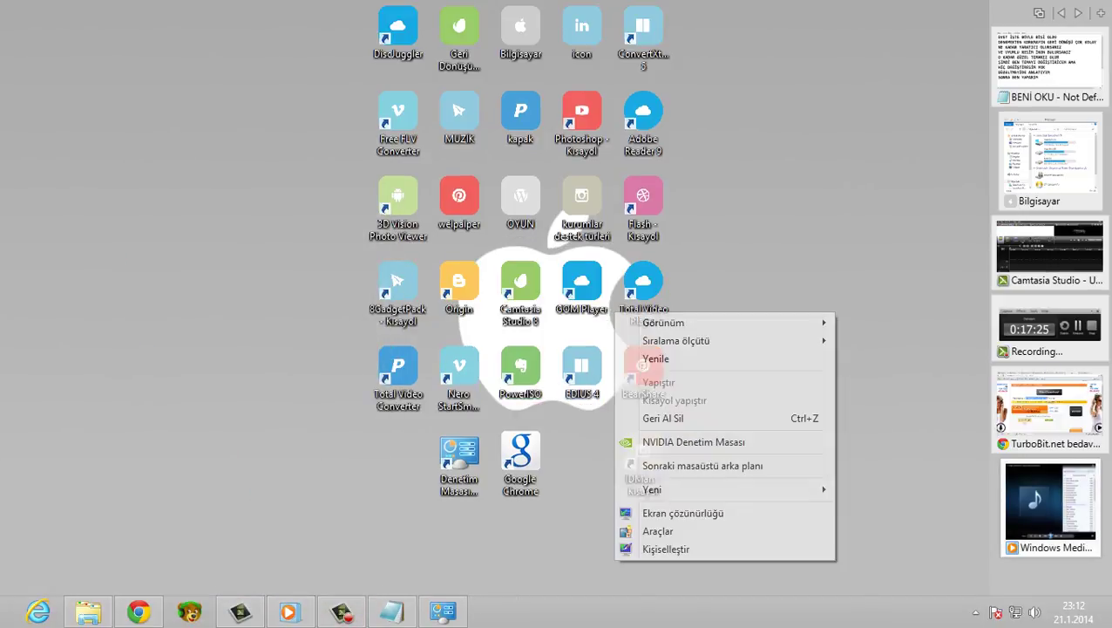
left_click(667, 548)
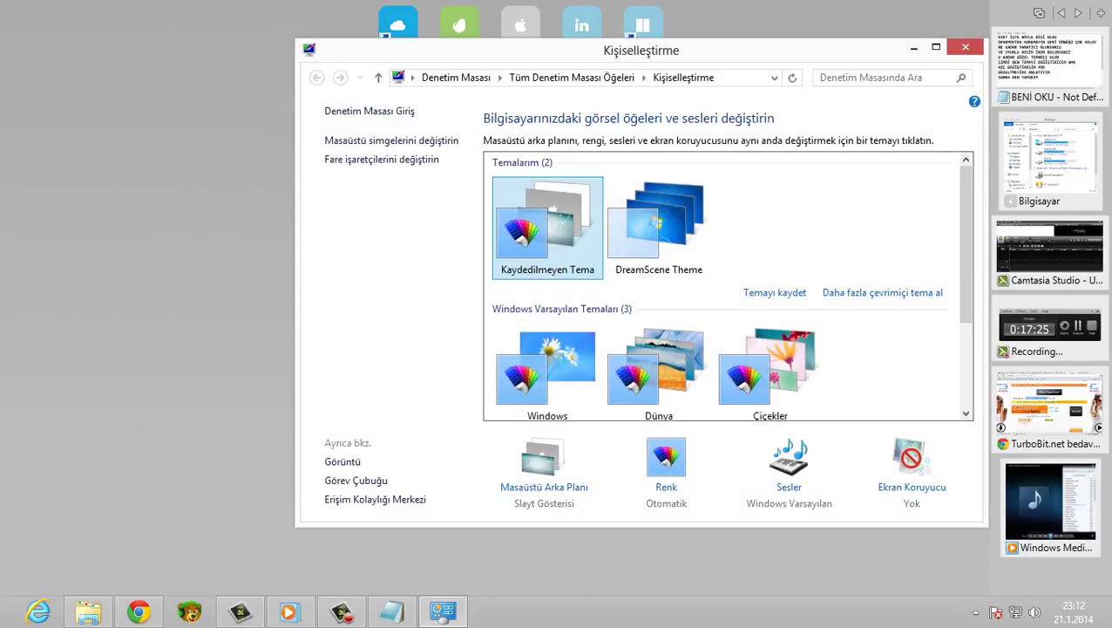
left_click(547, 371)
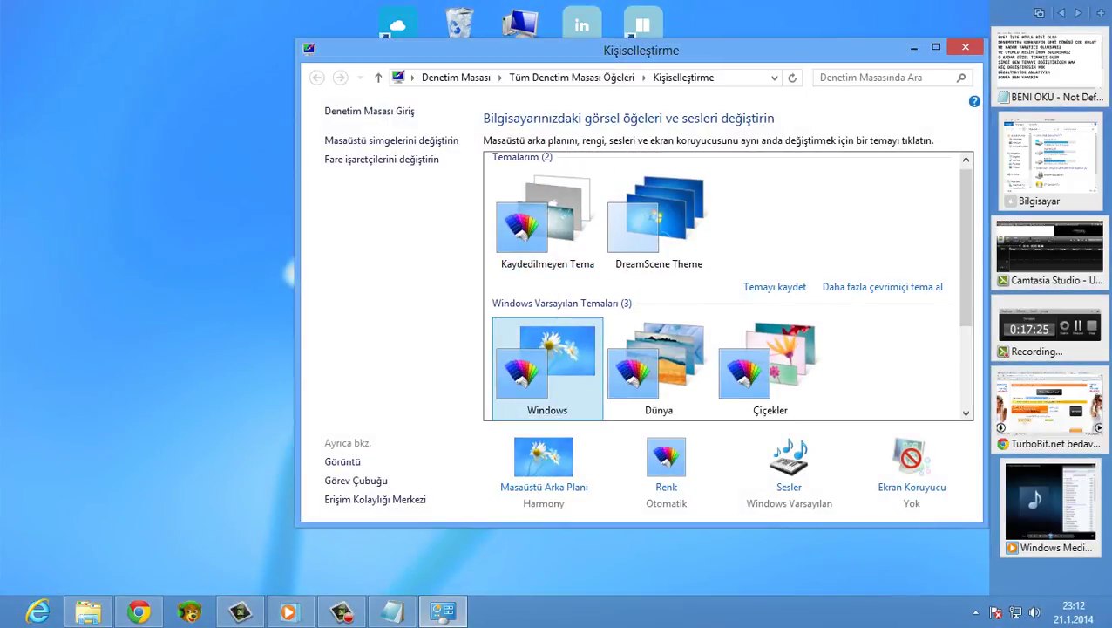
left_click(913, 47)
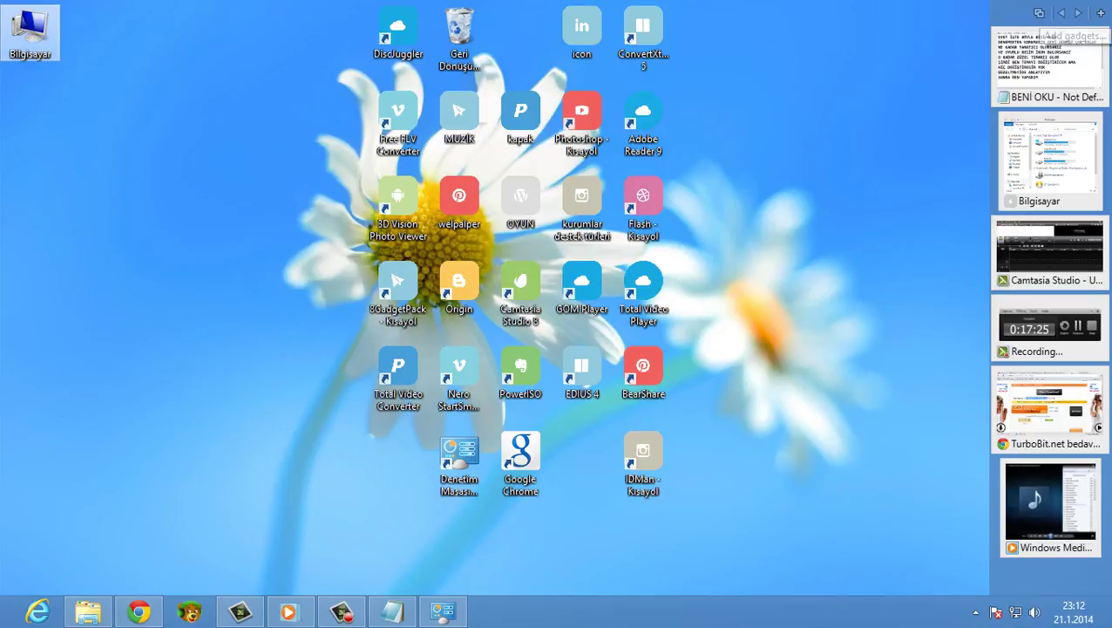
Step: End the Windows Masaüstü Araçları task in the Task Manager's reduced view and close the Task Manager
right_click(682, 610)
left_click(743, 552)
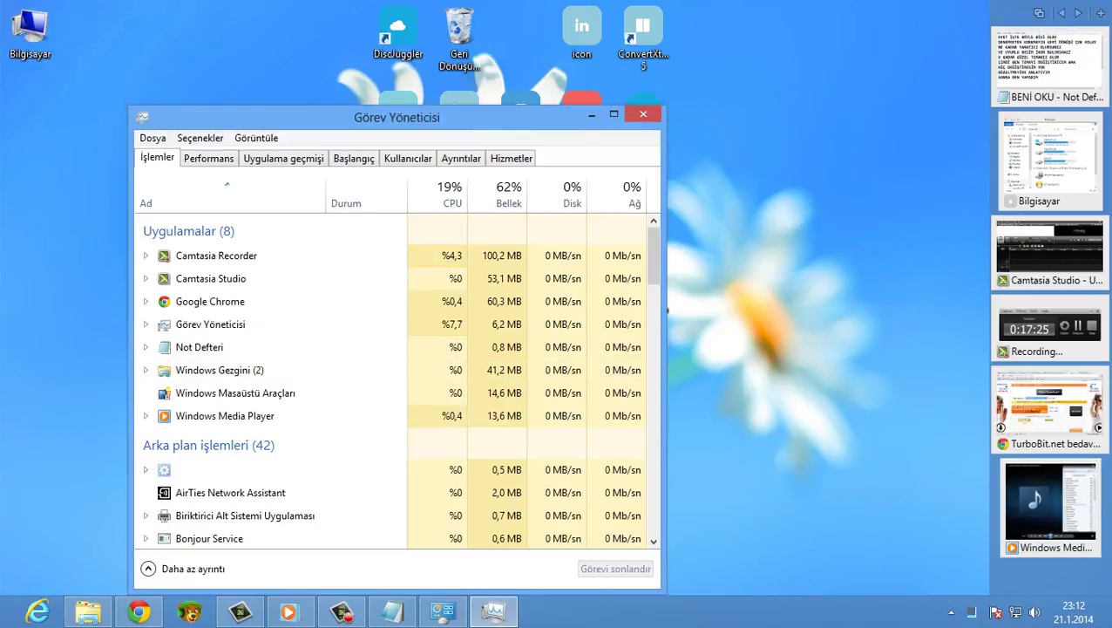
left_click(148, 568)
key("Down")
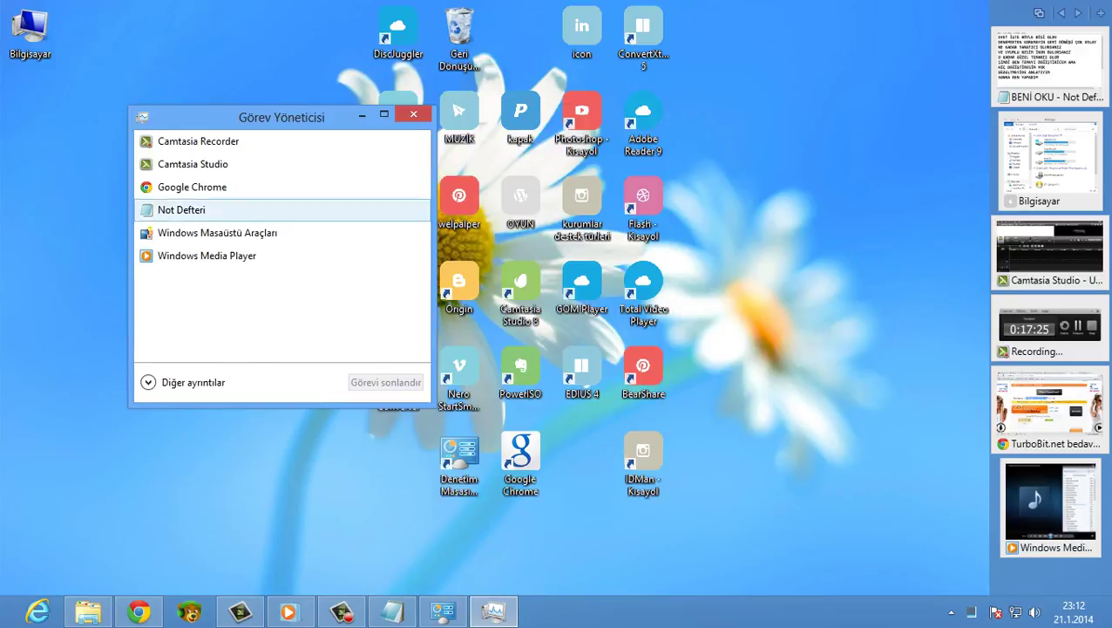
key("Up")
key("Up")
key("Up")
key("Down")
key("Down")
key("Down")
key("Down")
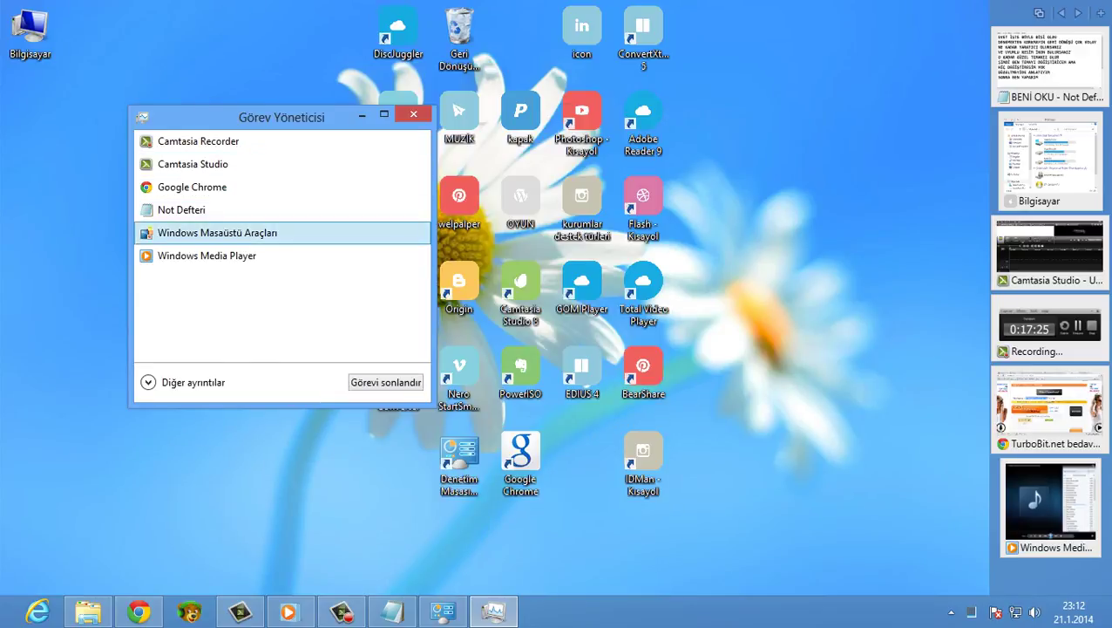
key("Delete")
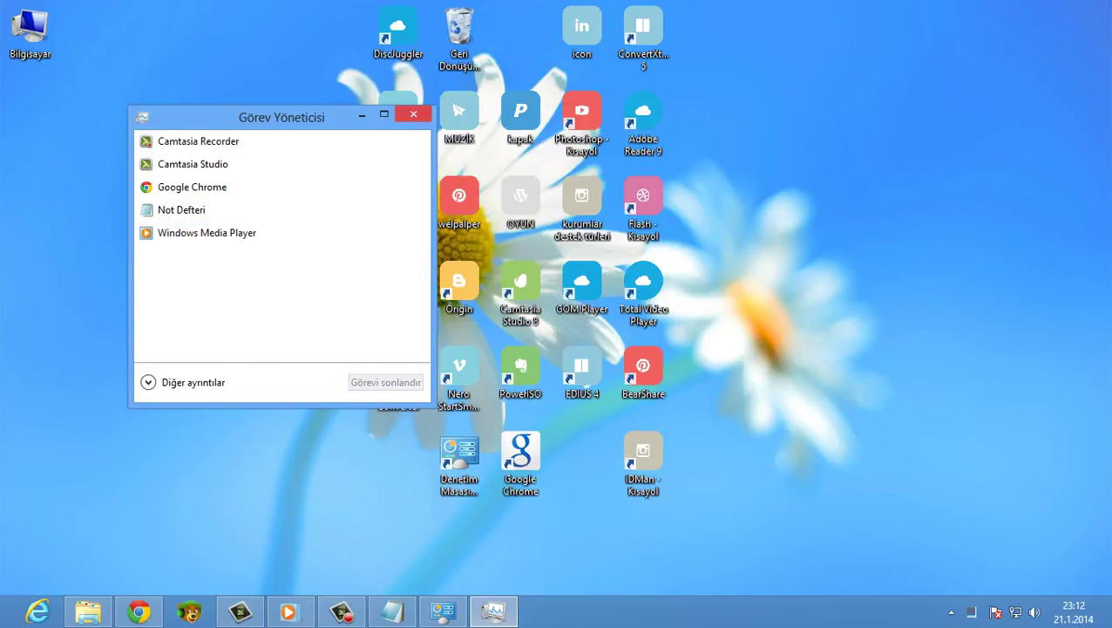
left_click(413, 114)
Step: Sort the desktop icons by item type (Öğe türü)
right_click(716, 335)
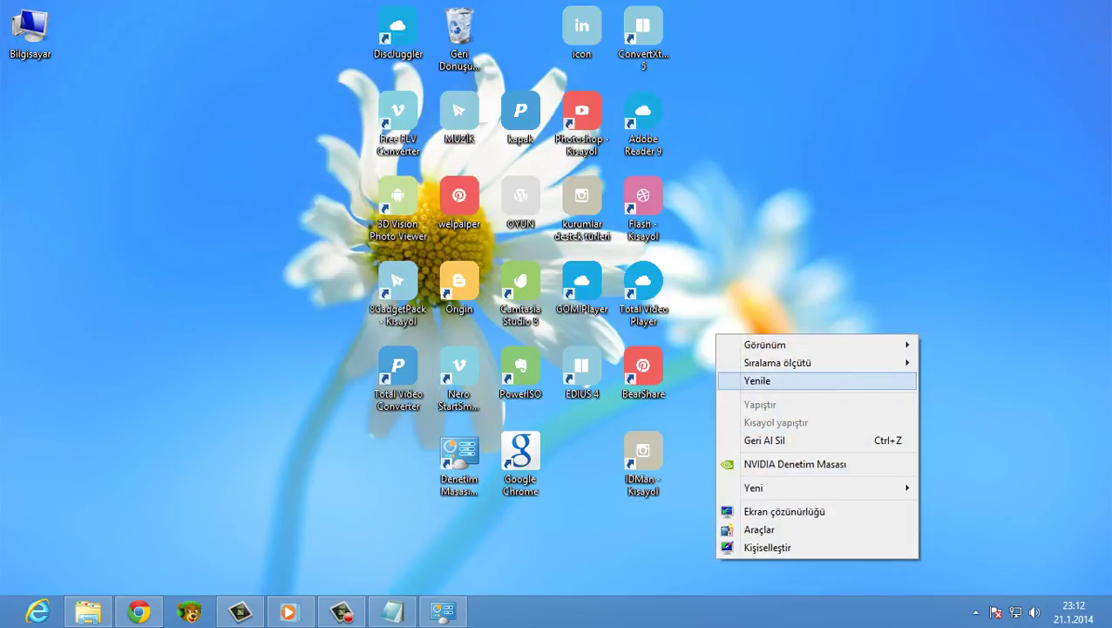
mouse_move(765, 345)
key("Down")
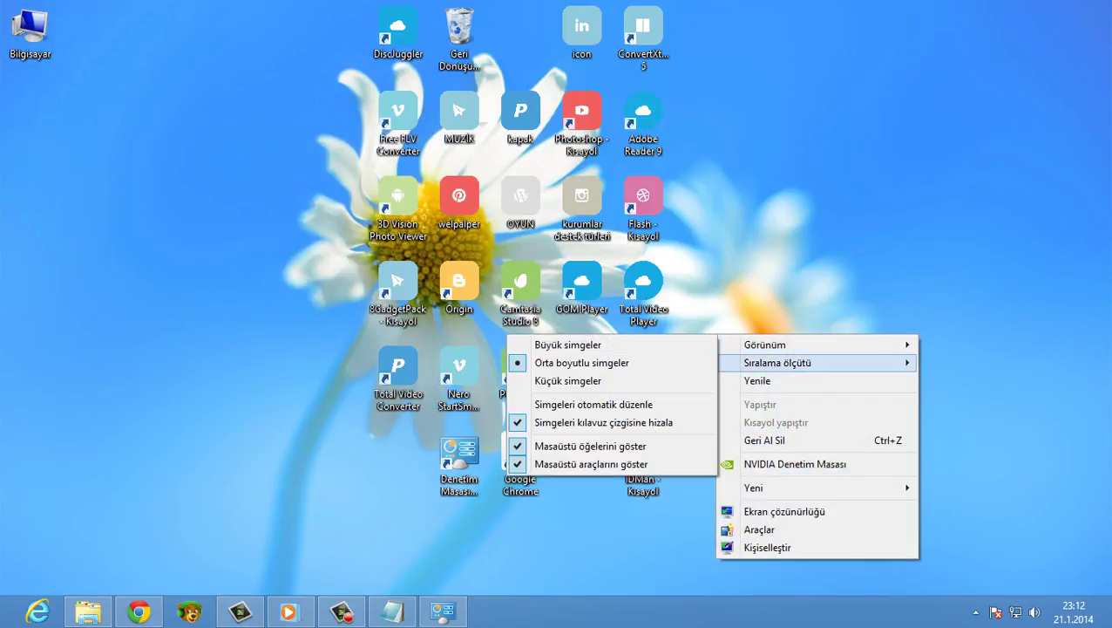
key("Right")
key("Down")
key("Down")
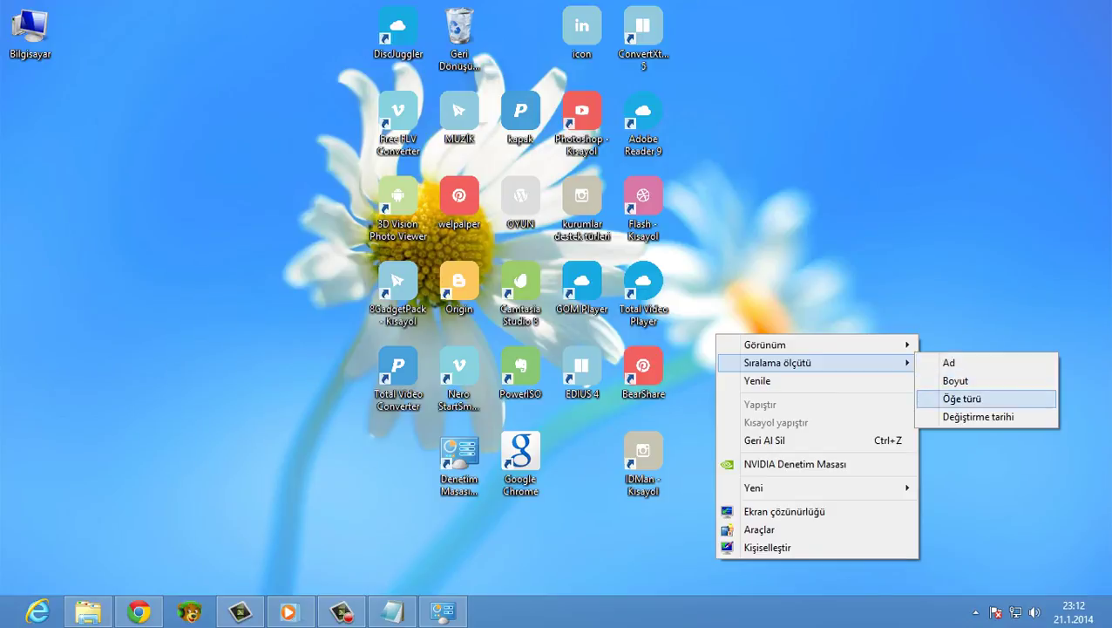
key("Up")
key("Up")
key("Down")
key("Down")
key("Return")
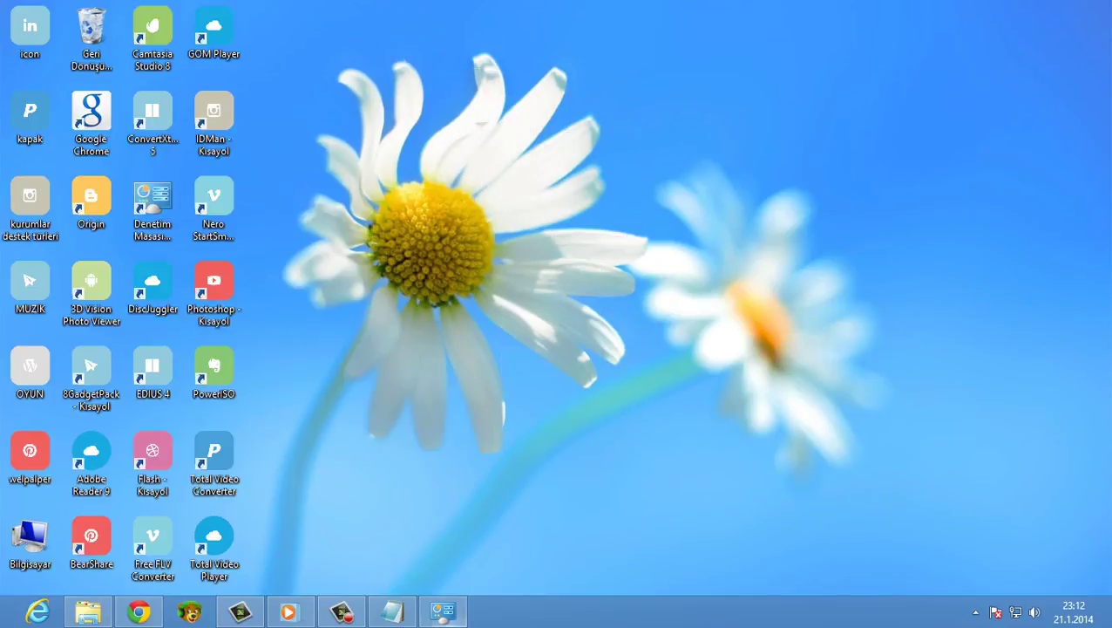
Step: Restore the BENİ OKU note and replace all its text with the line "SİMGELERİ TEKRAR DÜZELTMEK ZAMAN ALICAK"
left_click(392, 610)
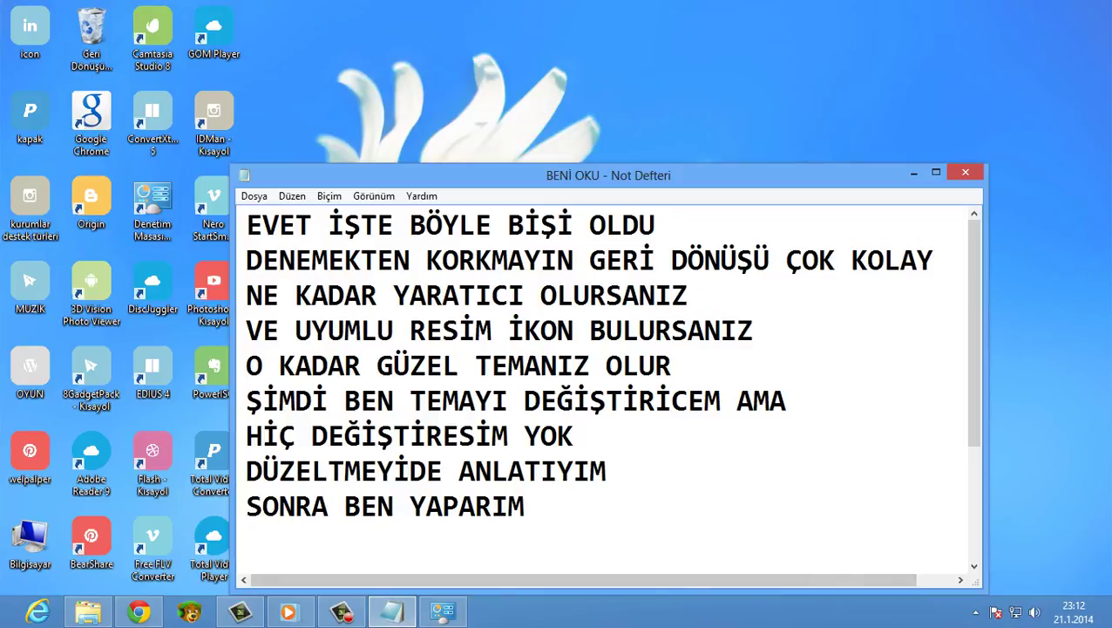
key("shift+Up")
key("shift+Up")
key("shift+Up")
key("shift+Up")
key("shift+Up")
key("shift+Up")
key("shift+Up")
key("shift+Up")
key("shift+Up")
type("S")
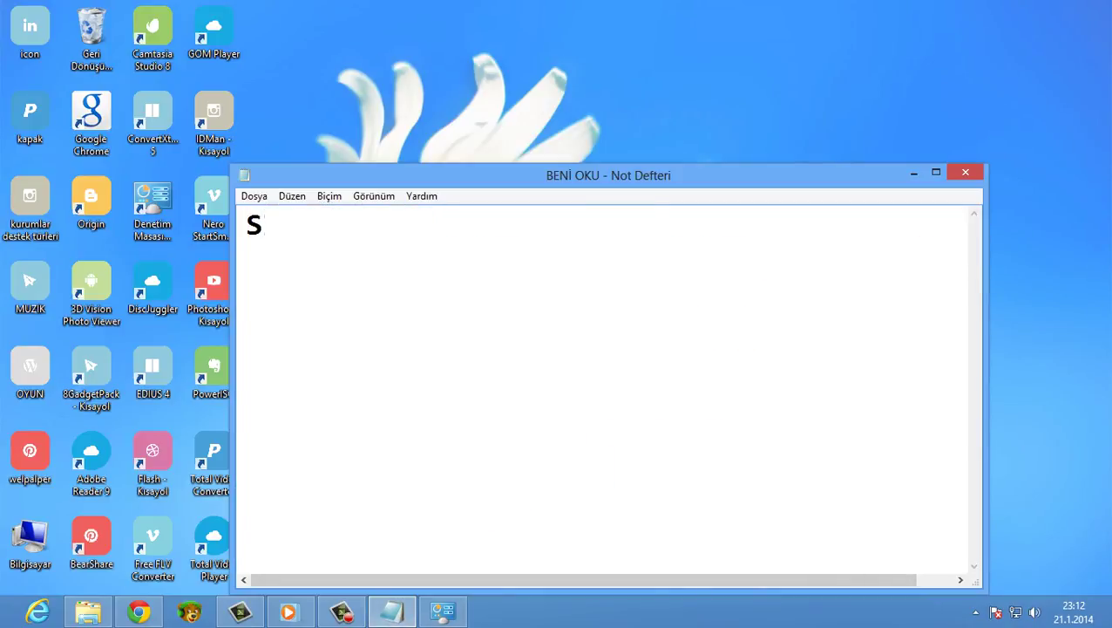
type("İMGELERİ T")
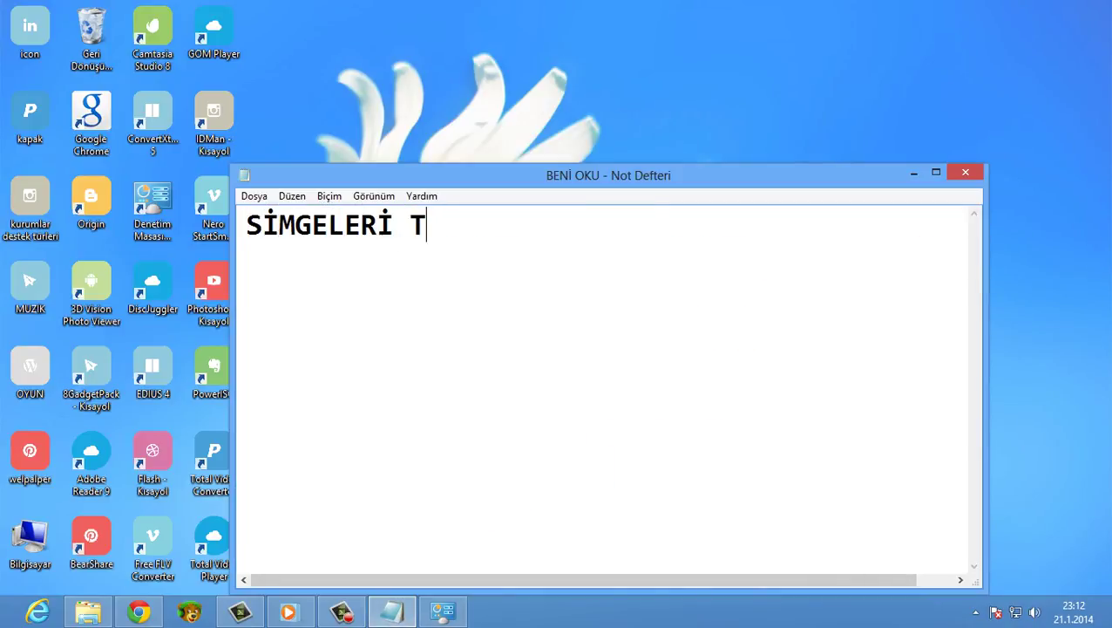
type("EKRAR DÜZEL")
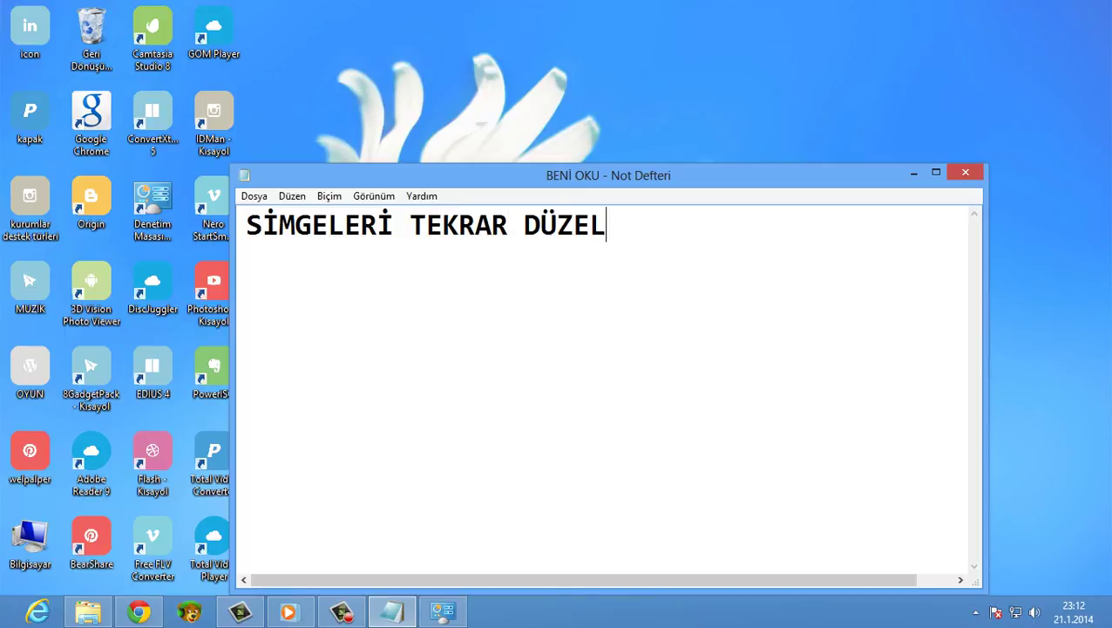
type("TMEK ZAMAN AL")
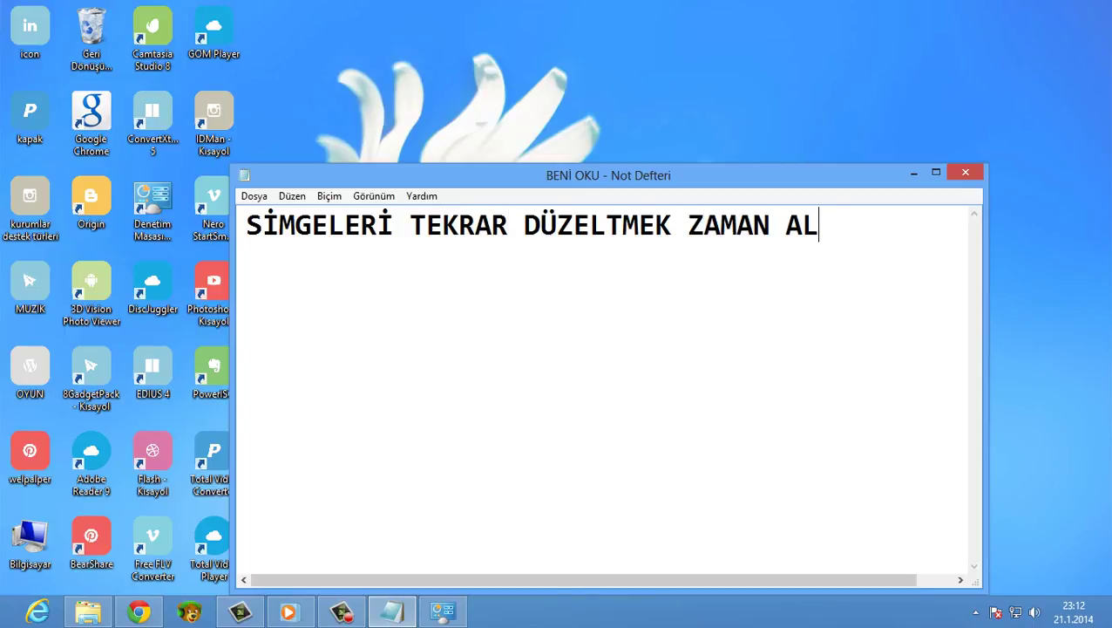
type("ICAK U")
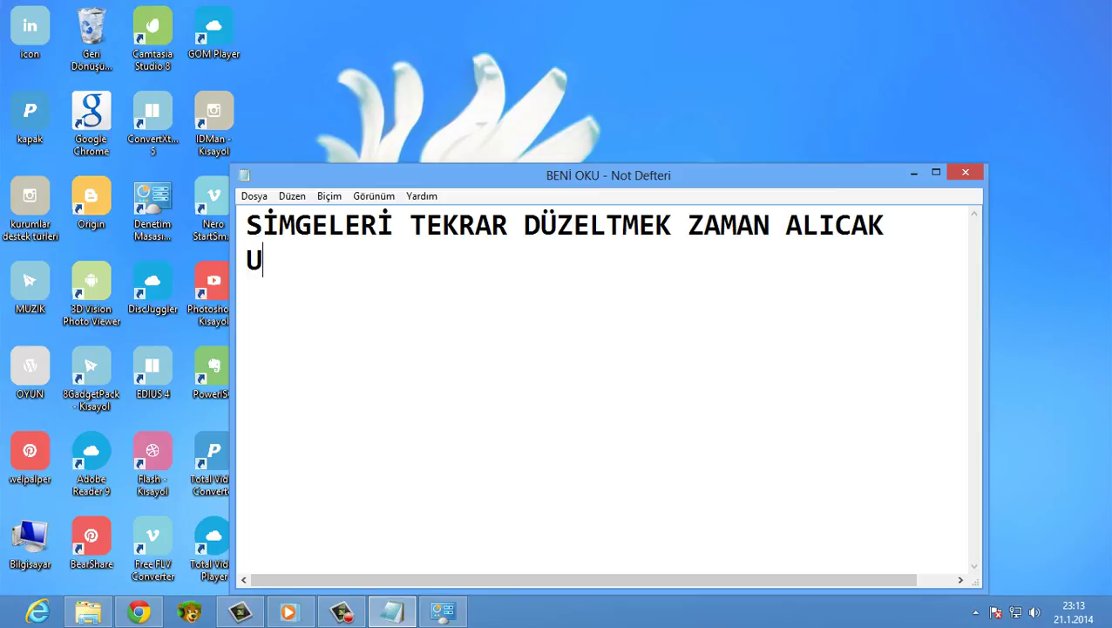
Step: Add the lines "UMARIM İŞİNİZE YARAR Bİ ÇALIŞMA OLDU" and "KOLAY GELSİN" to the note
type("MARIM İŞİN")
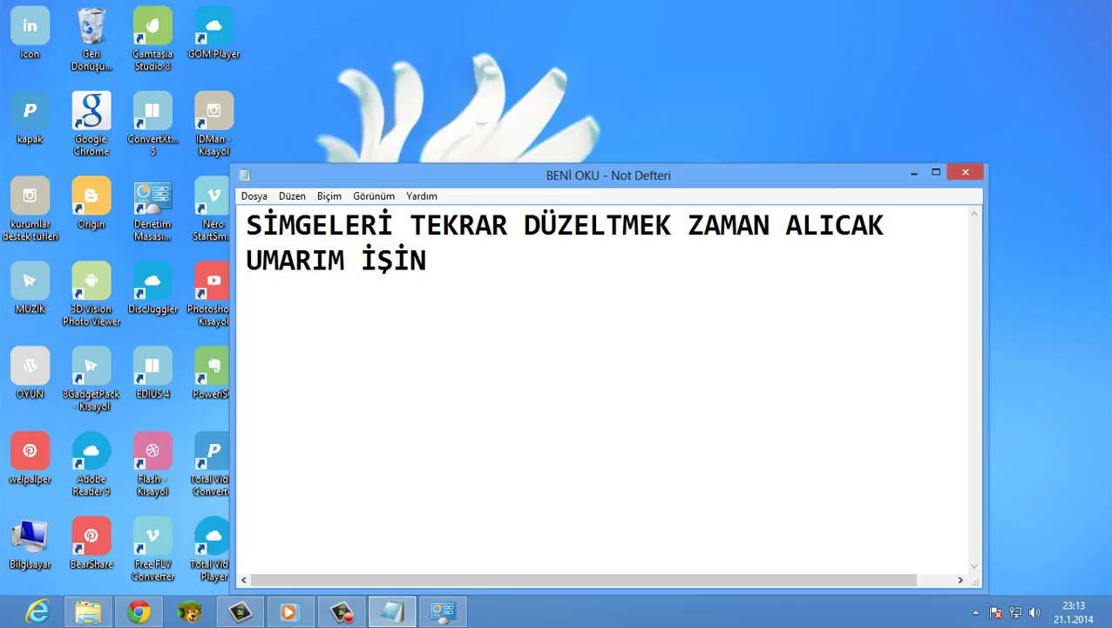
type("İZE YARAR B")
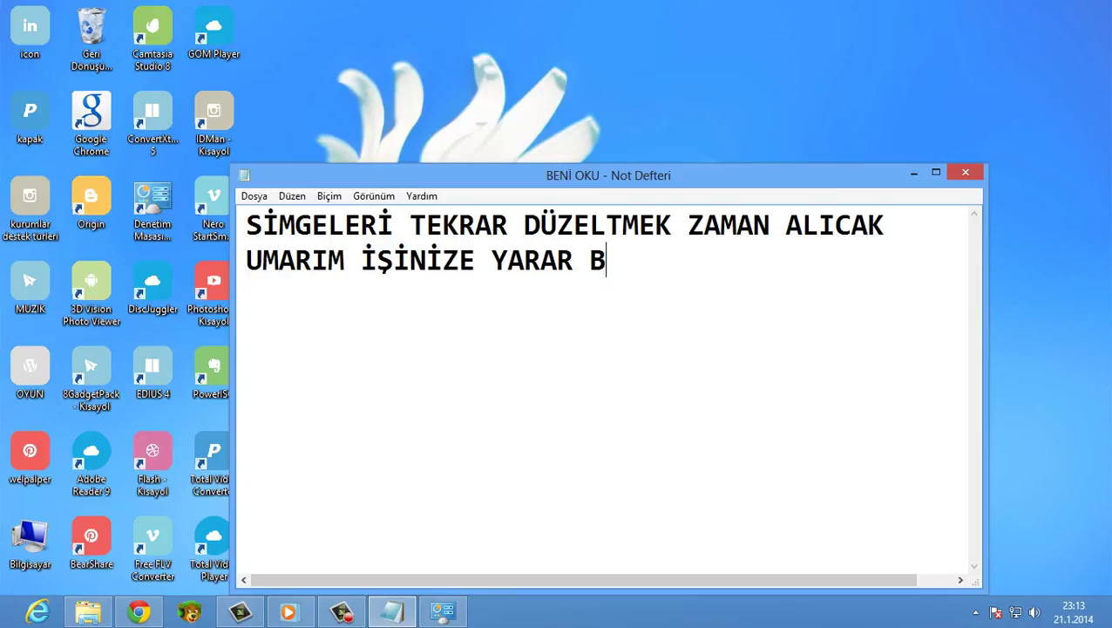
type("İ ÇALIŞMA OL")
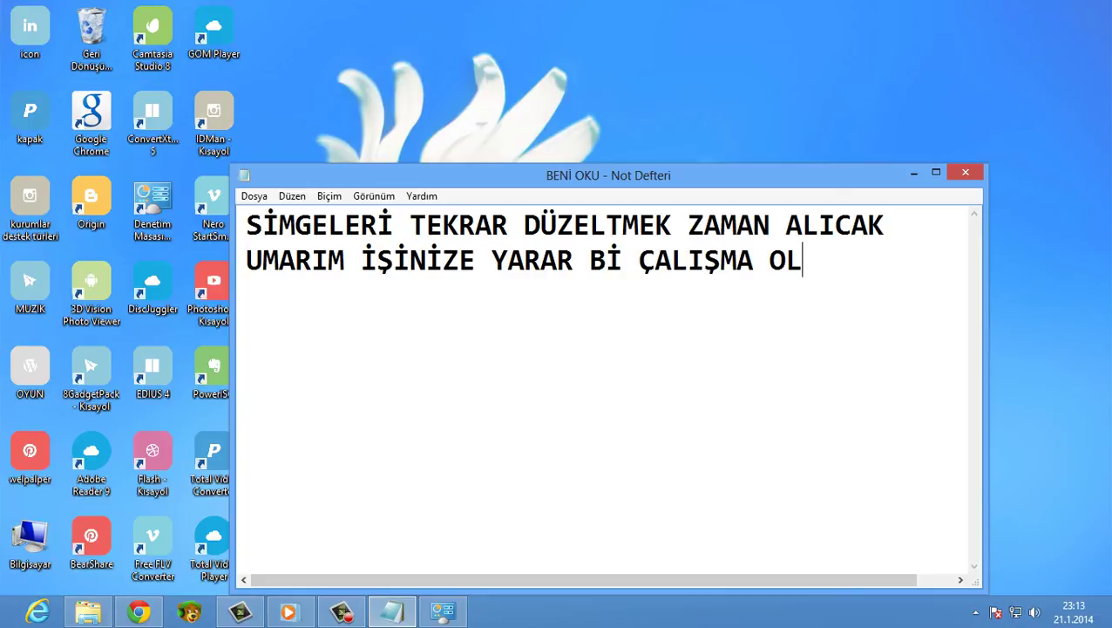
type("DU KOLAY ")
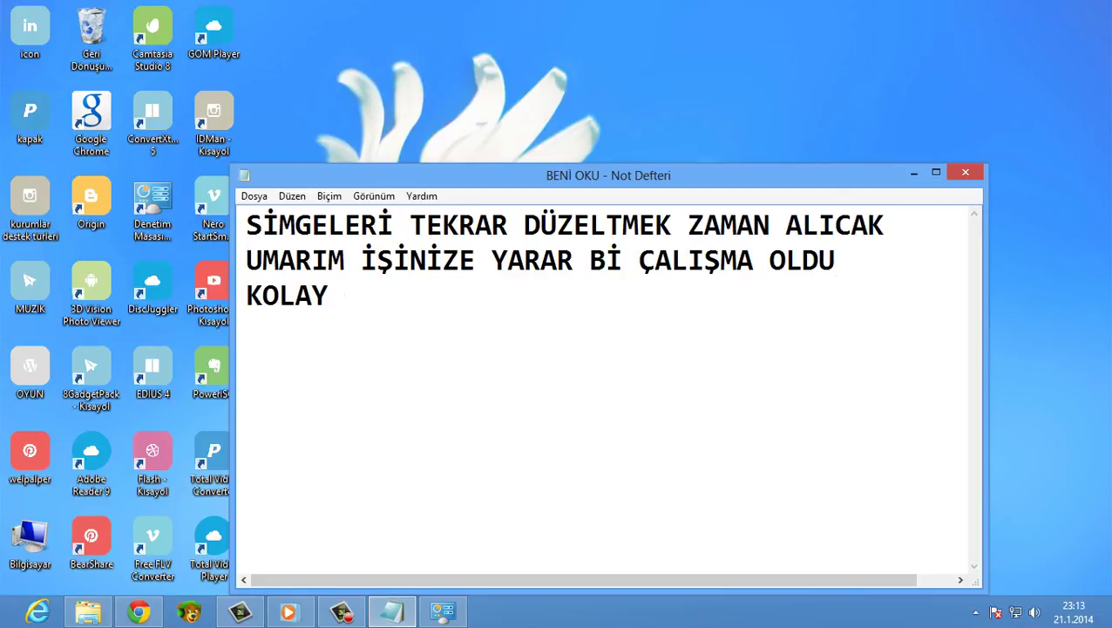
type("GELSİN")
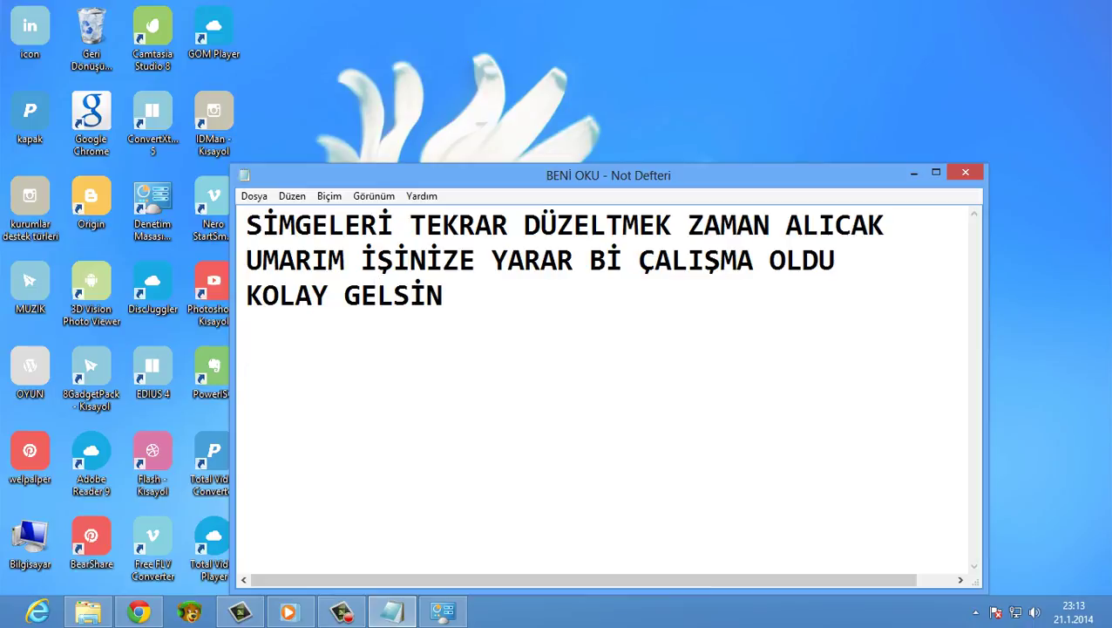
Step: Restore the minimized Kişiselleştirme window and bring up the Camtasia Recorder controls
left_click(442, 611)
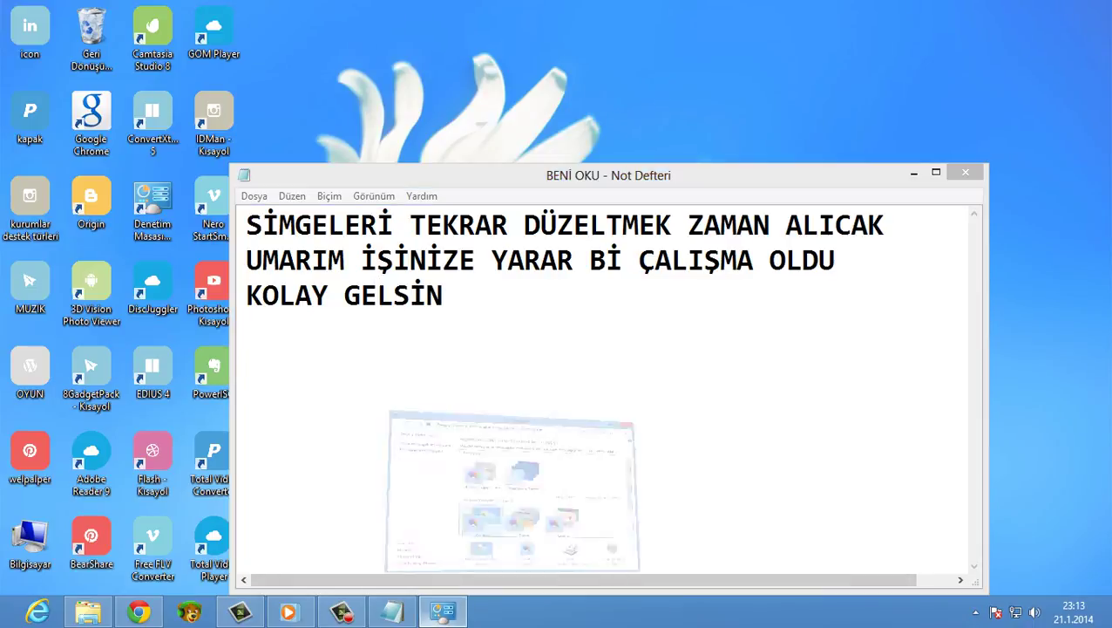
left_click(342, 611)
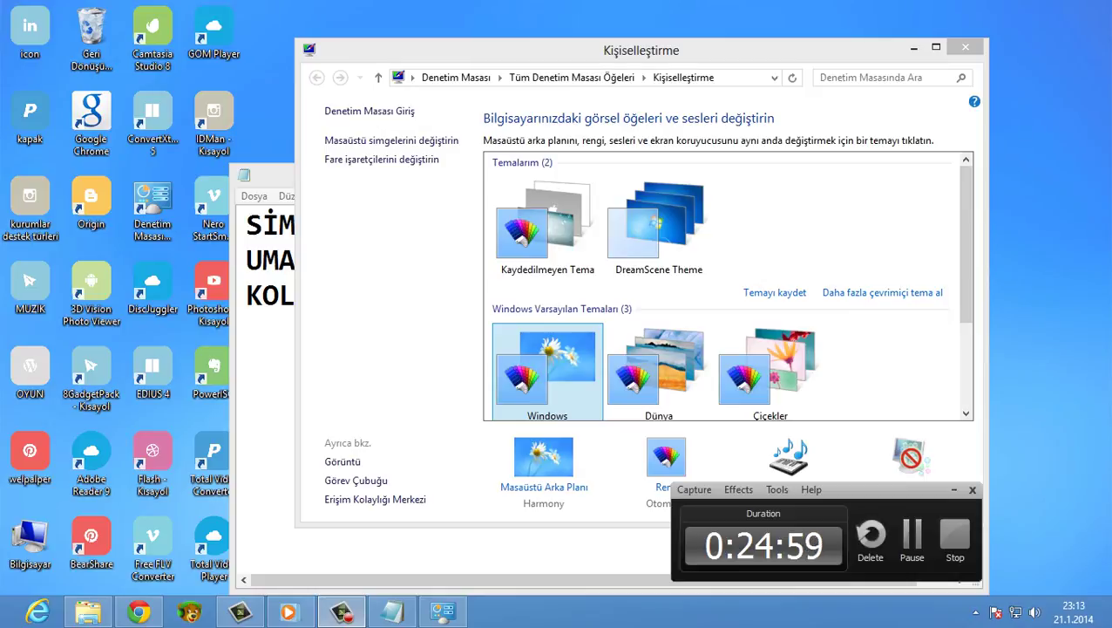